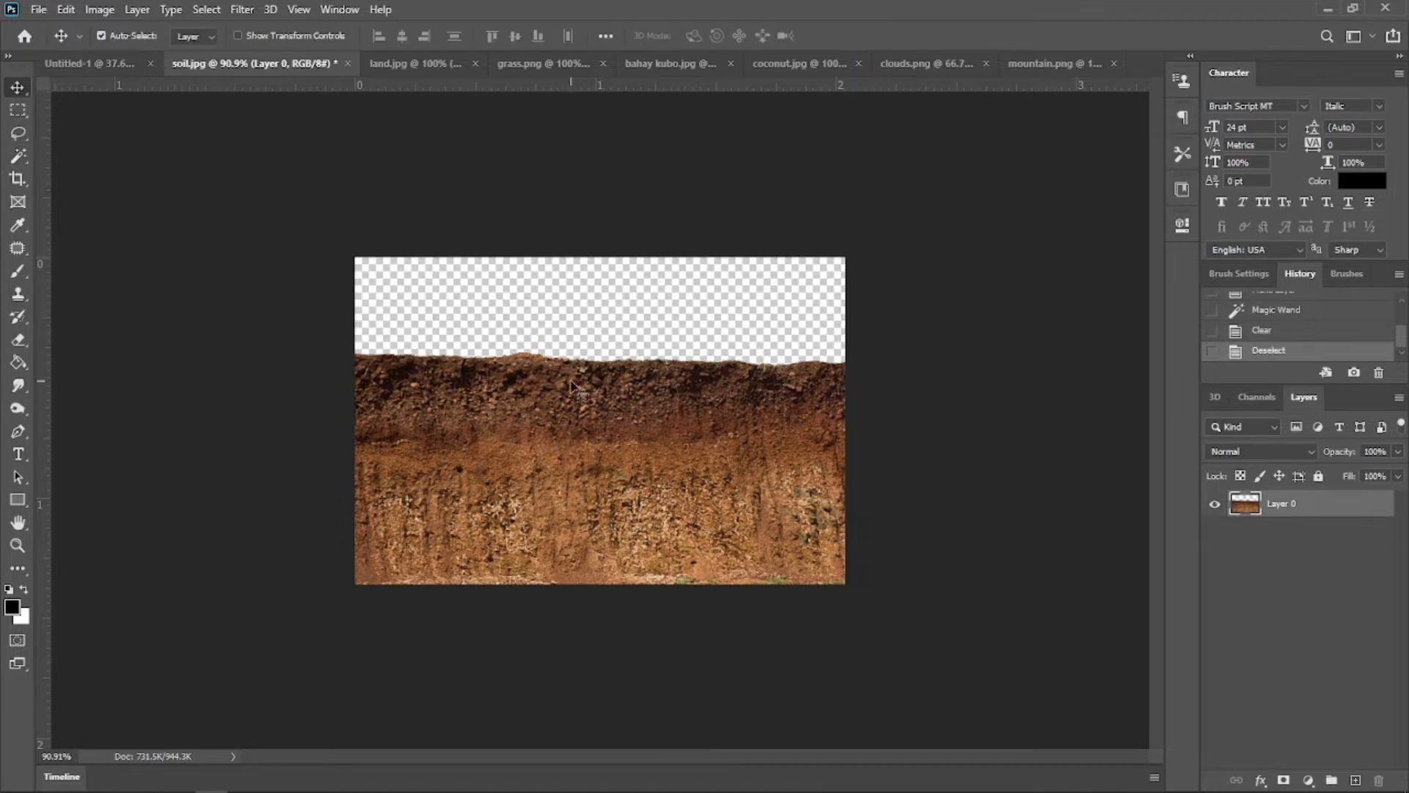
Step: Bring the cut-out soil image from soil.jpg into Untitled-1 and resize it as a wide strip in the canvas's lower middle
left_click_drag(585, 326, 741, 519)
scroll(721, 519, "up", 4)
scroll(725, 520, "down", 4)
key("ctrl+t")
key("Return")
Step: Duplicate the soil layer under the name land and move the copy above and to the left of the original
right_click(1295, 514)
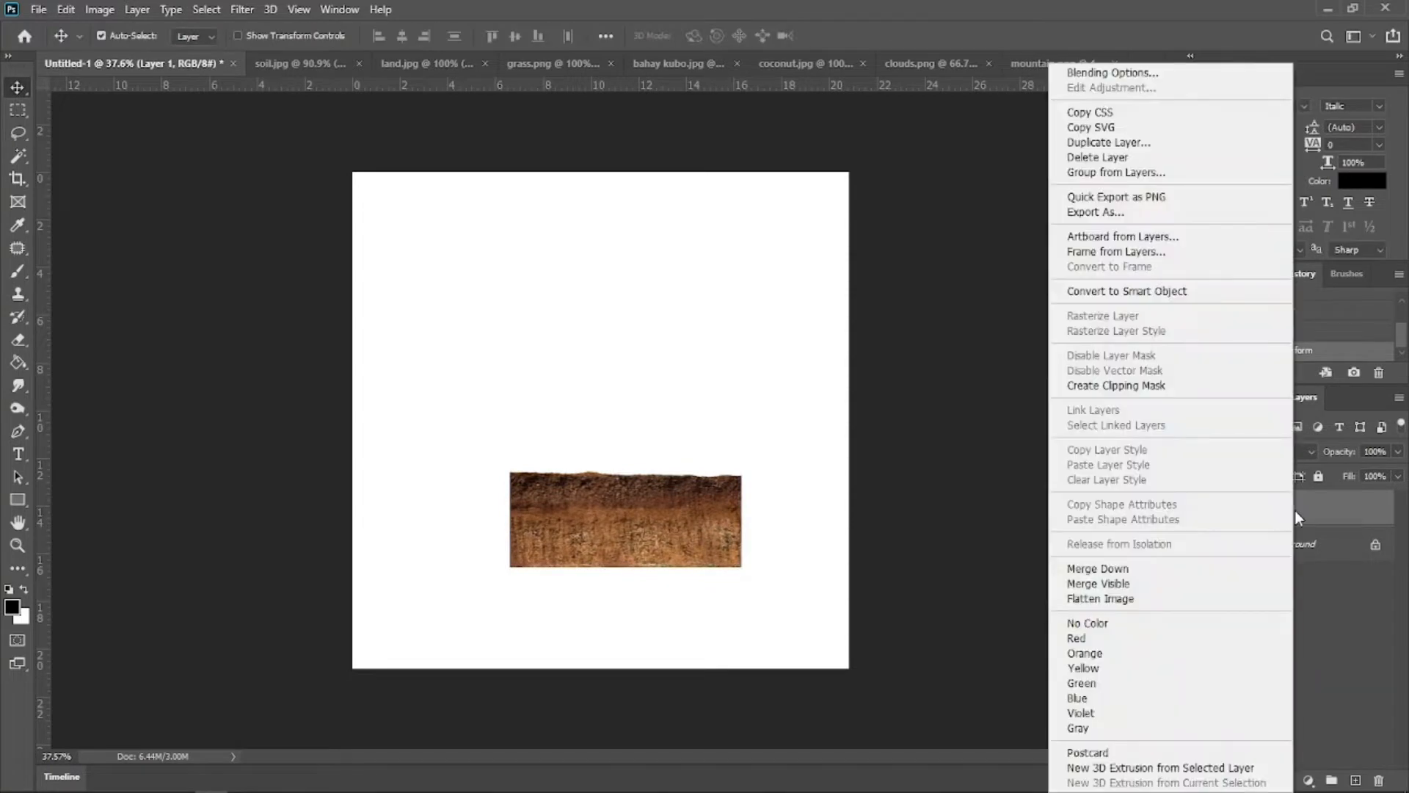
left_click(1079, 144)
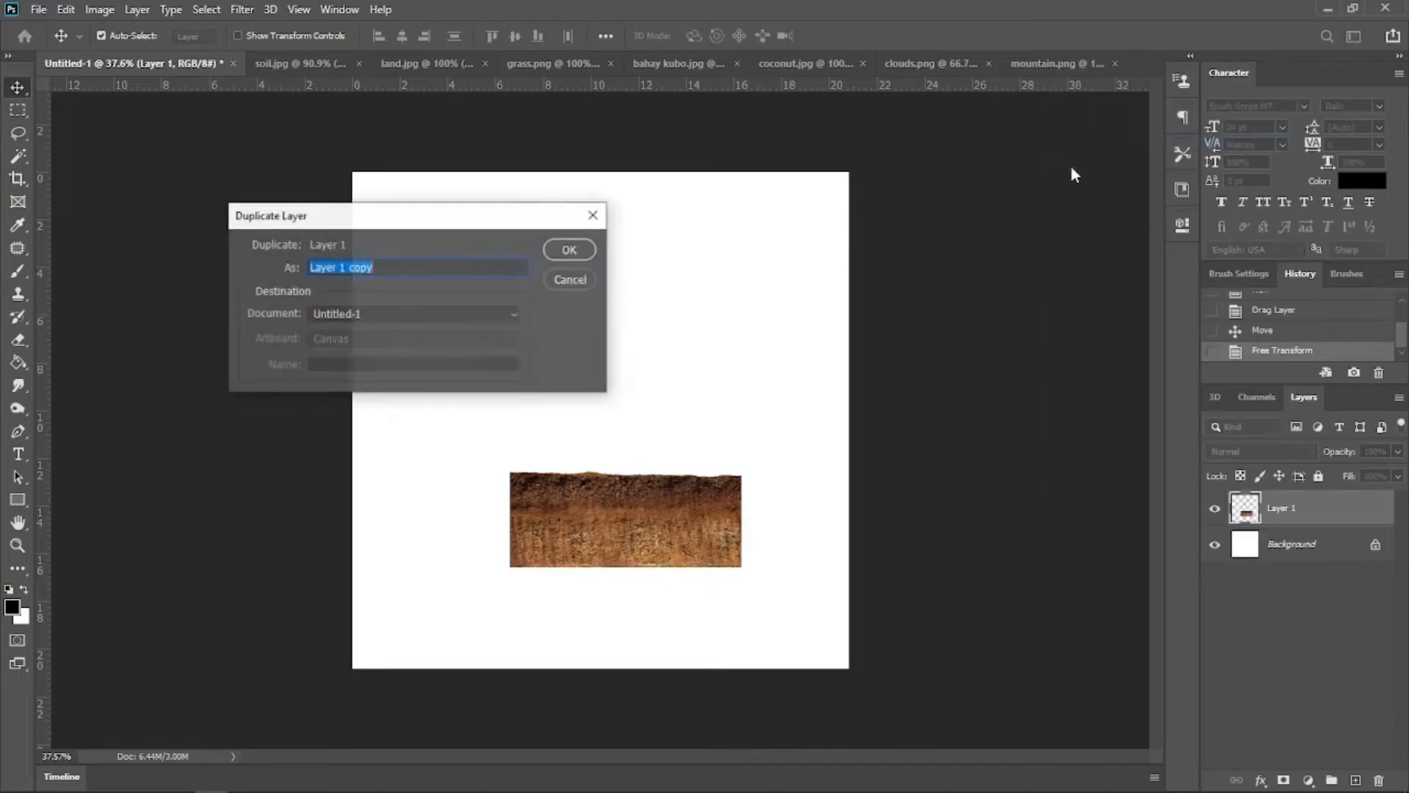
left_click(580, 253)
left_click_drag(674, 522, 557, 424)
Step: Narrow and skew the land copy into a receding side face that adjoins the left edge of the front soil strip
key("ctrl+t")
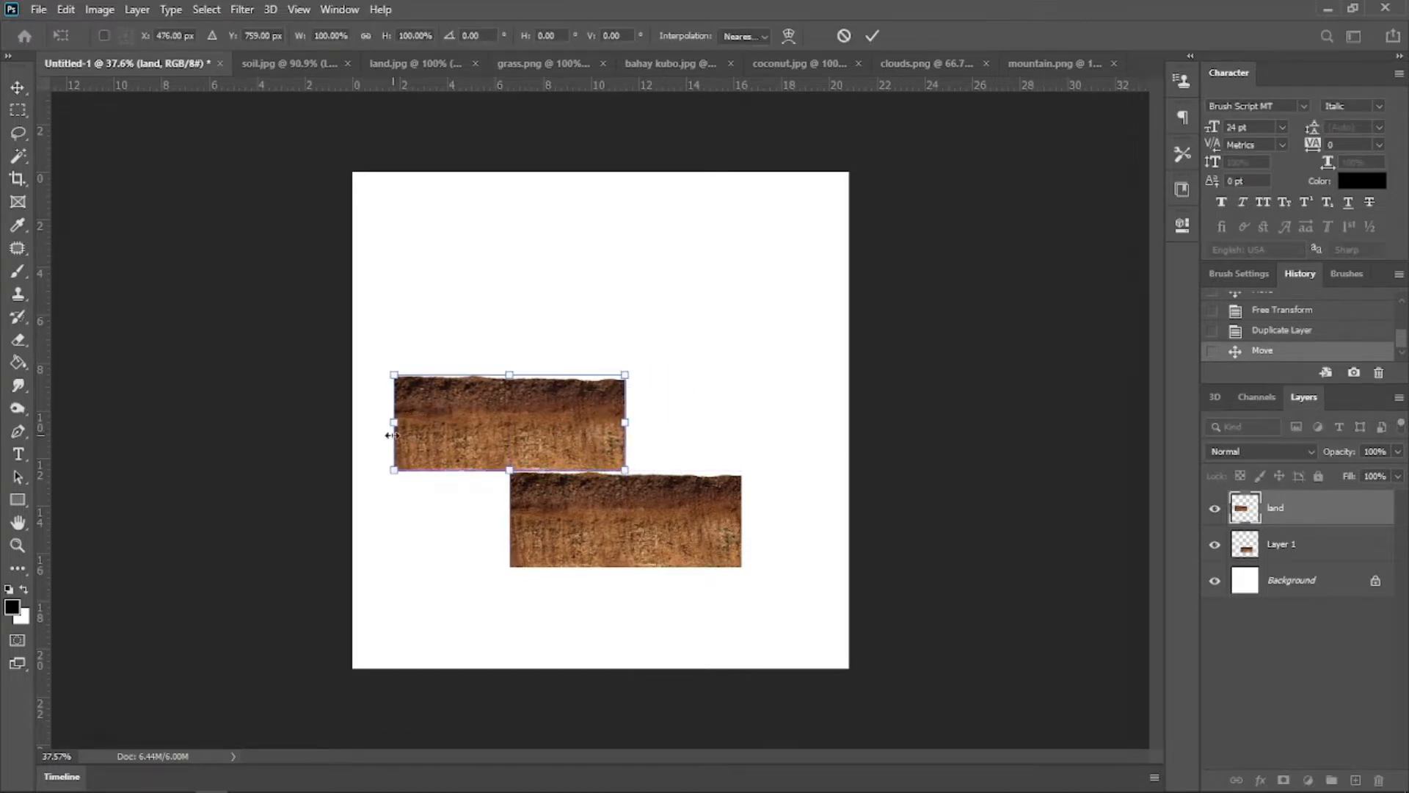
left_click_drag(391, 436, 493, 508)
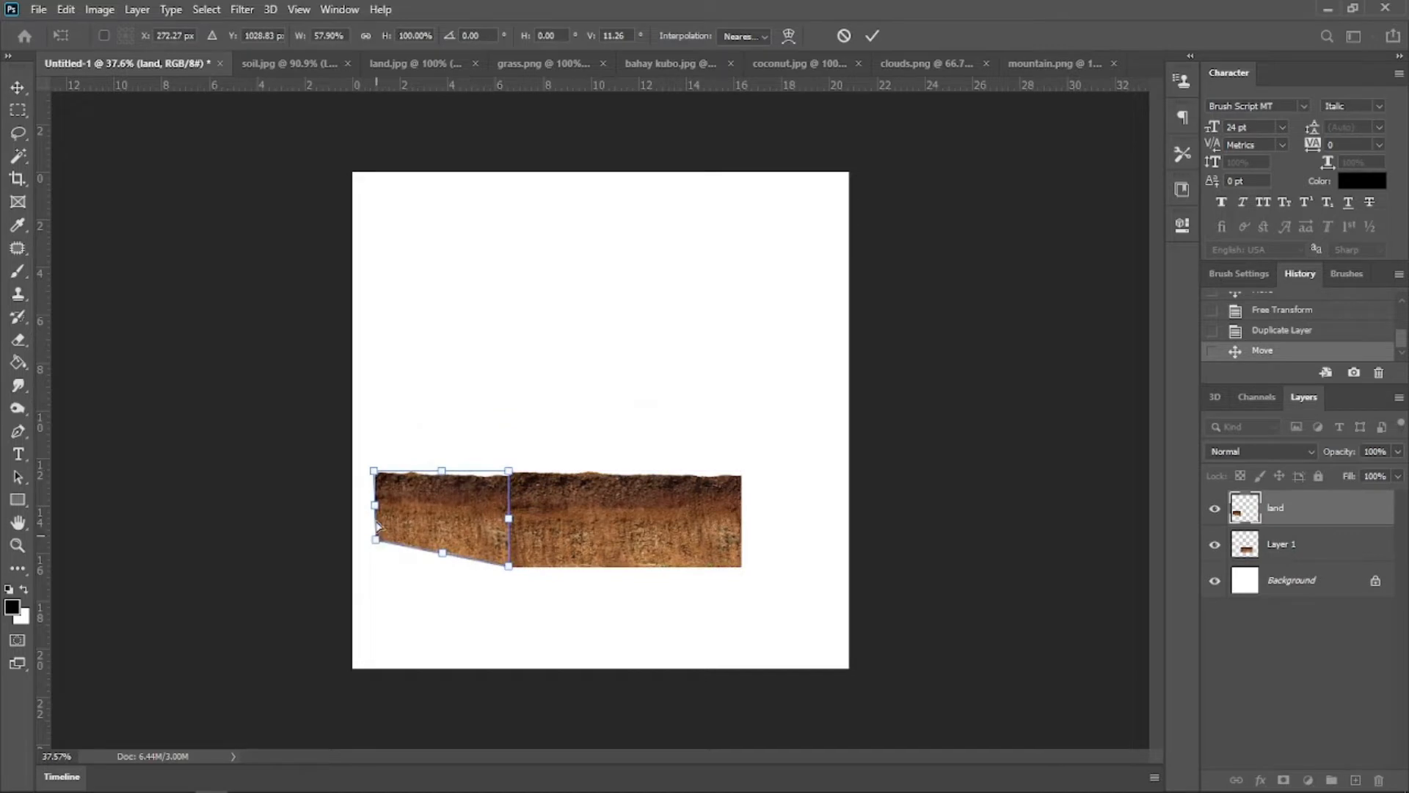
left_click_drag(377, 526, 423, 471)
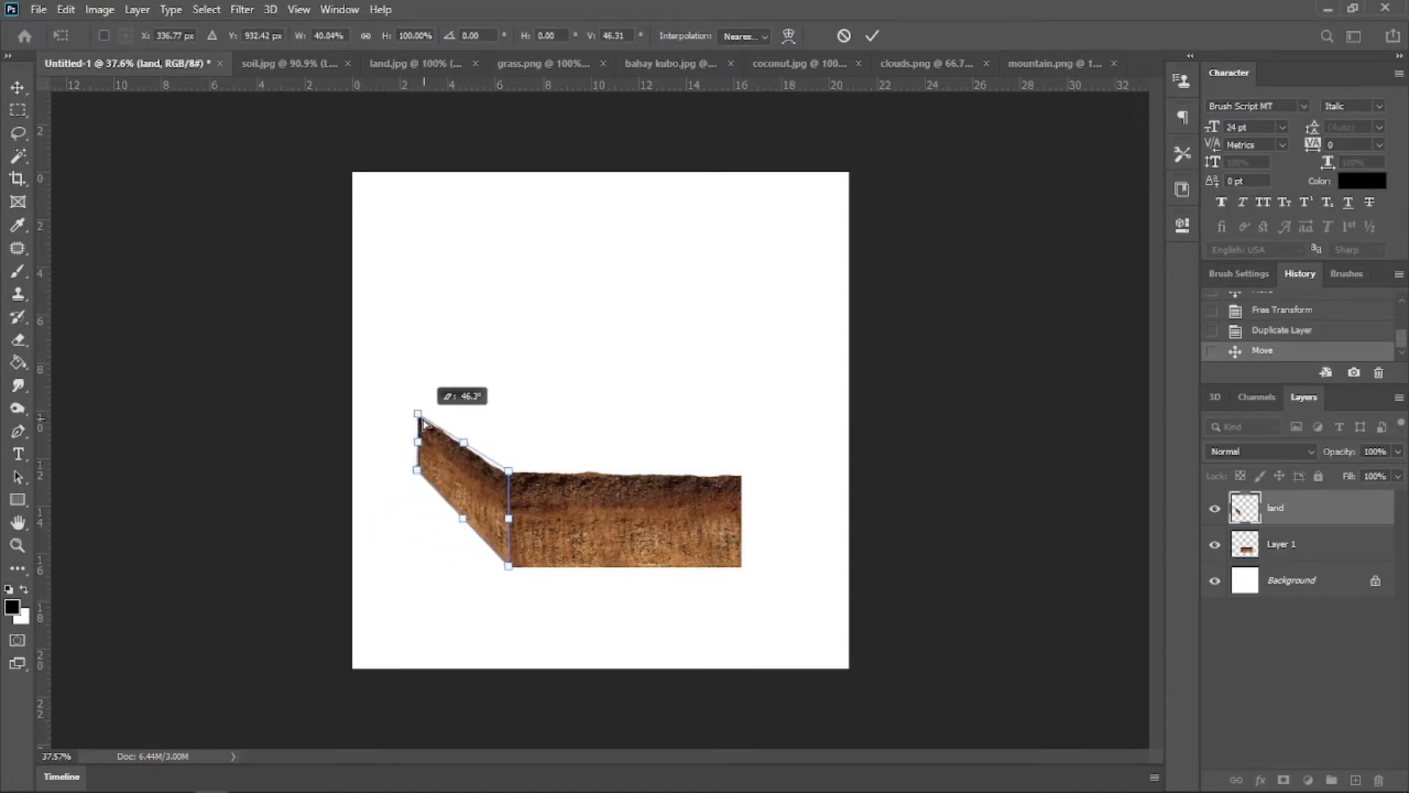
key("Return")
Step: Nudge the front soil strip slightly left and down so its edge meets the skewed side face
left_click(598, 506)
key("Left")
key("Left")
key("Down")
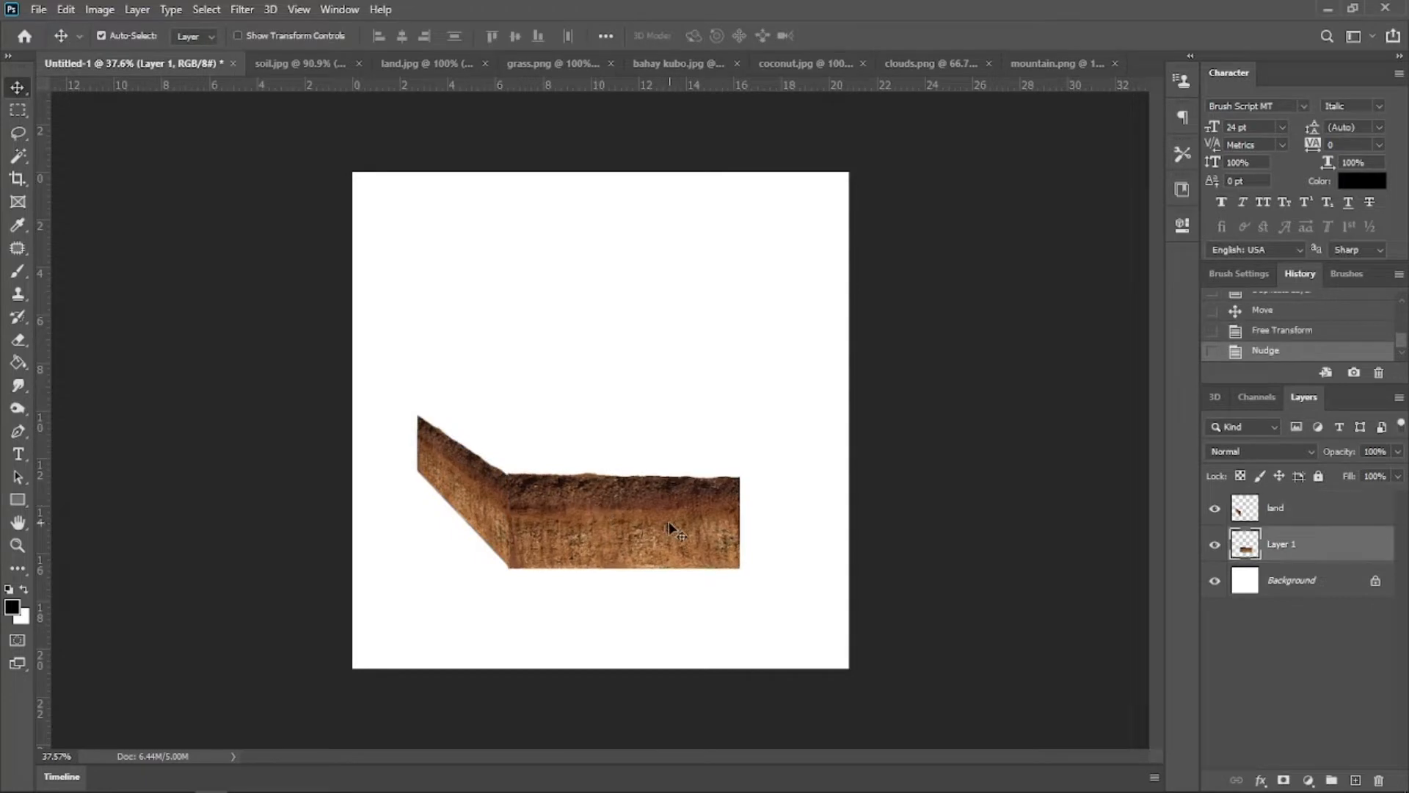
scroll(667, 524, "up", 6)
left_click_drag(509, 599, 533, 592)
Step: Stretch the side soil face to about 101.7% height so its corner matches the front strip
left_click(441, 484)
key("ctrl+t")
left_click_drag(381, 341, 381, 336)
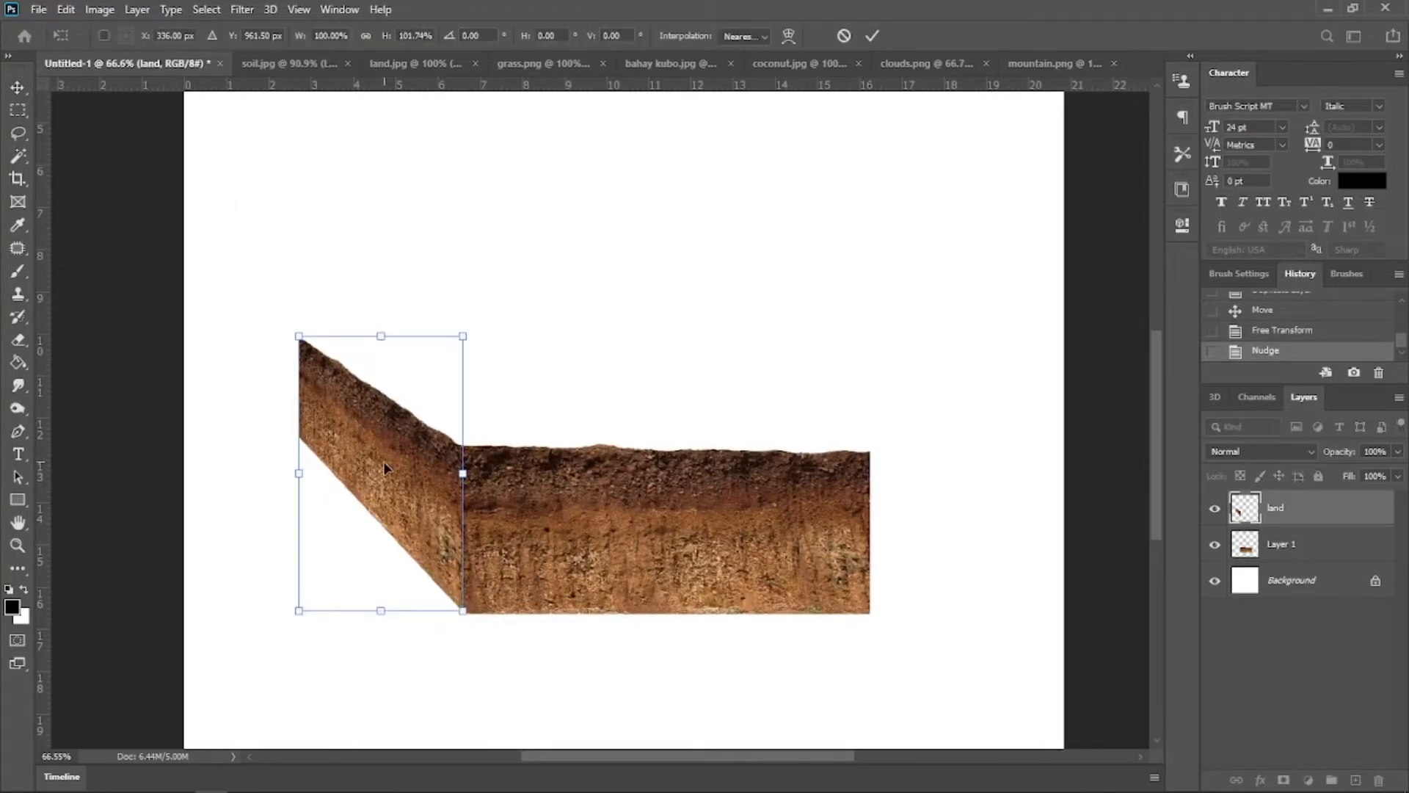
key("Return")
Step: Scale both soil layers down together in the lower part of the canvas and merge them into one layer
key("ctrl+minus")
left_click(606, 535)
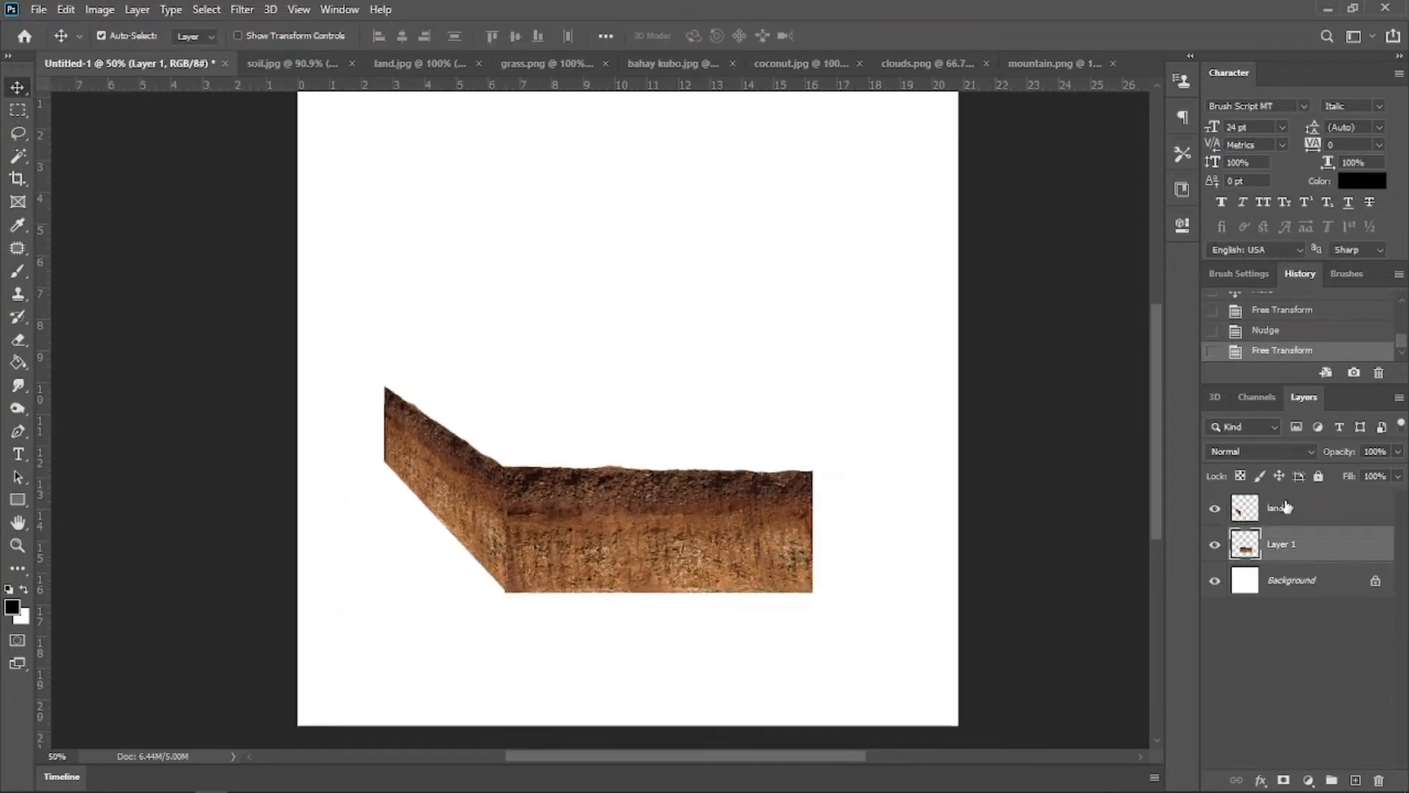
left_click(1275, 512, "ctrl")
scroll(812, 491, "down", 5)
key("ctrl+t")
left_click_drag(716, 415, 698, 424)
left_click_drag(626, 501, 690, 528)
key("Return")
key("ctrl+e")
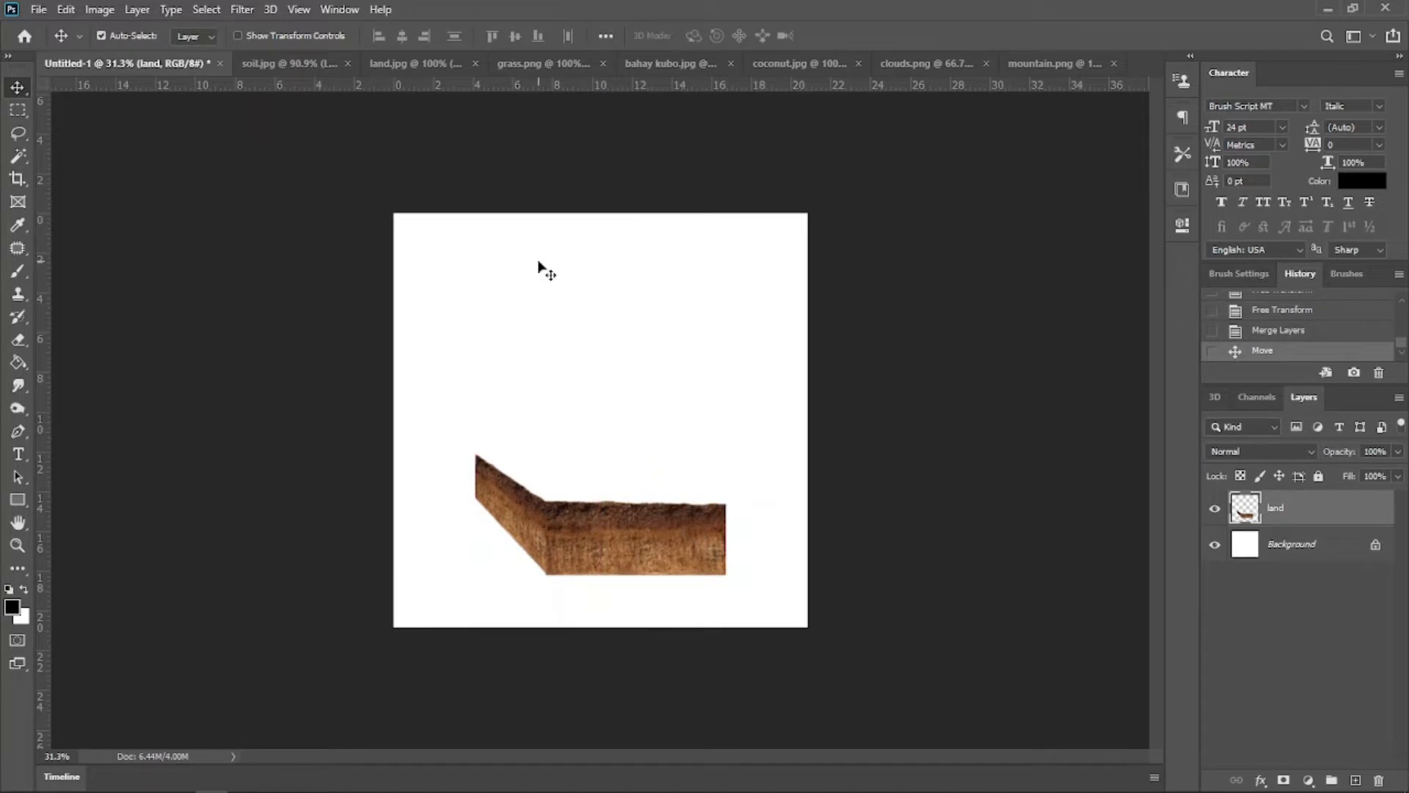
Step: In land.jpg, outline the lawn with a Pen path along the horizon and turn the path into a selection
left_click(417, 64)
key("p")
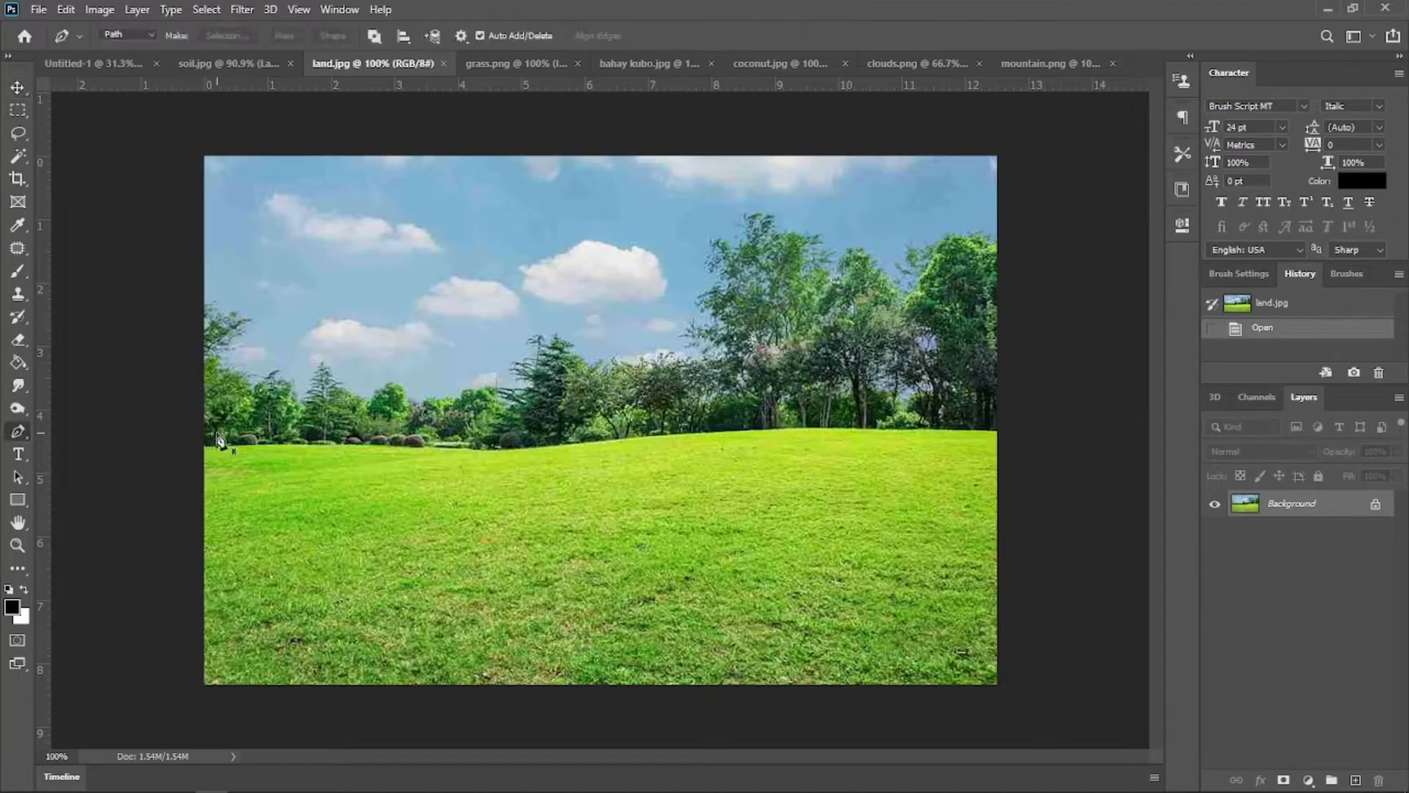
left_click(198, 452)
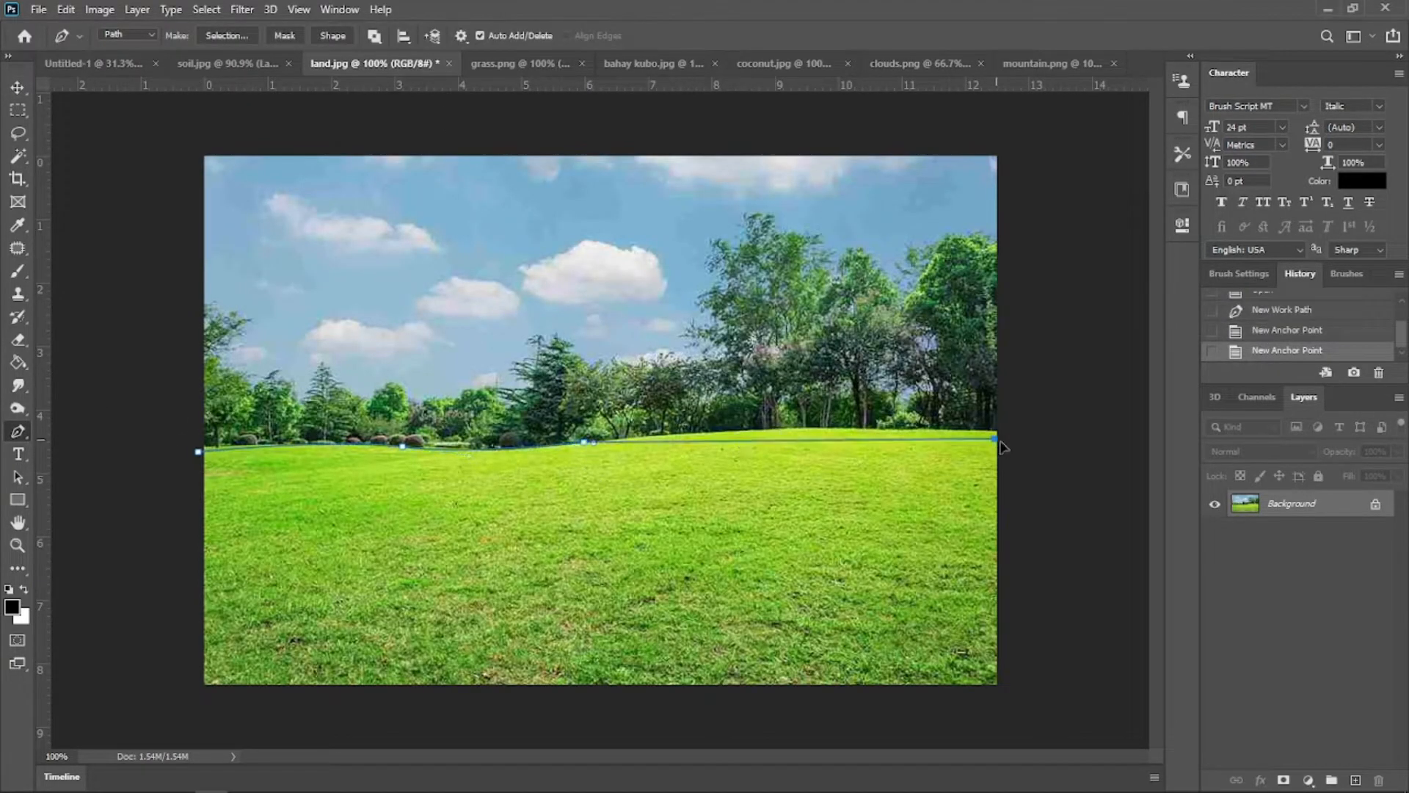
key("ctrl+Return")
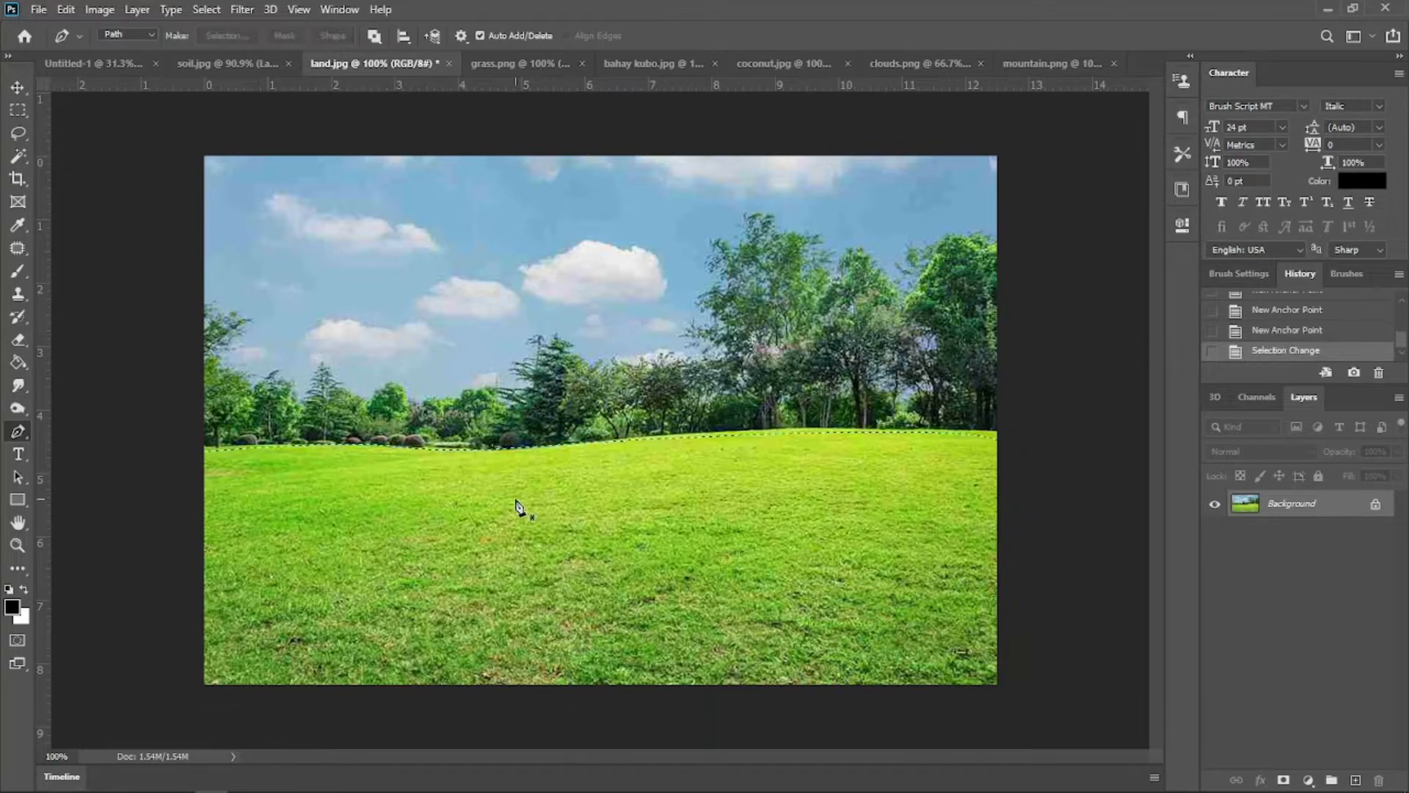
Step: Copy the selected lawn to its own layer and bring it into Untitled-1 above the soil block
key("ctrl+j")
key("v")
left_click_drag(503, 503, 650, 477)
scroll(638, 443, "up", 7)
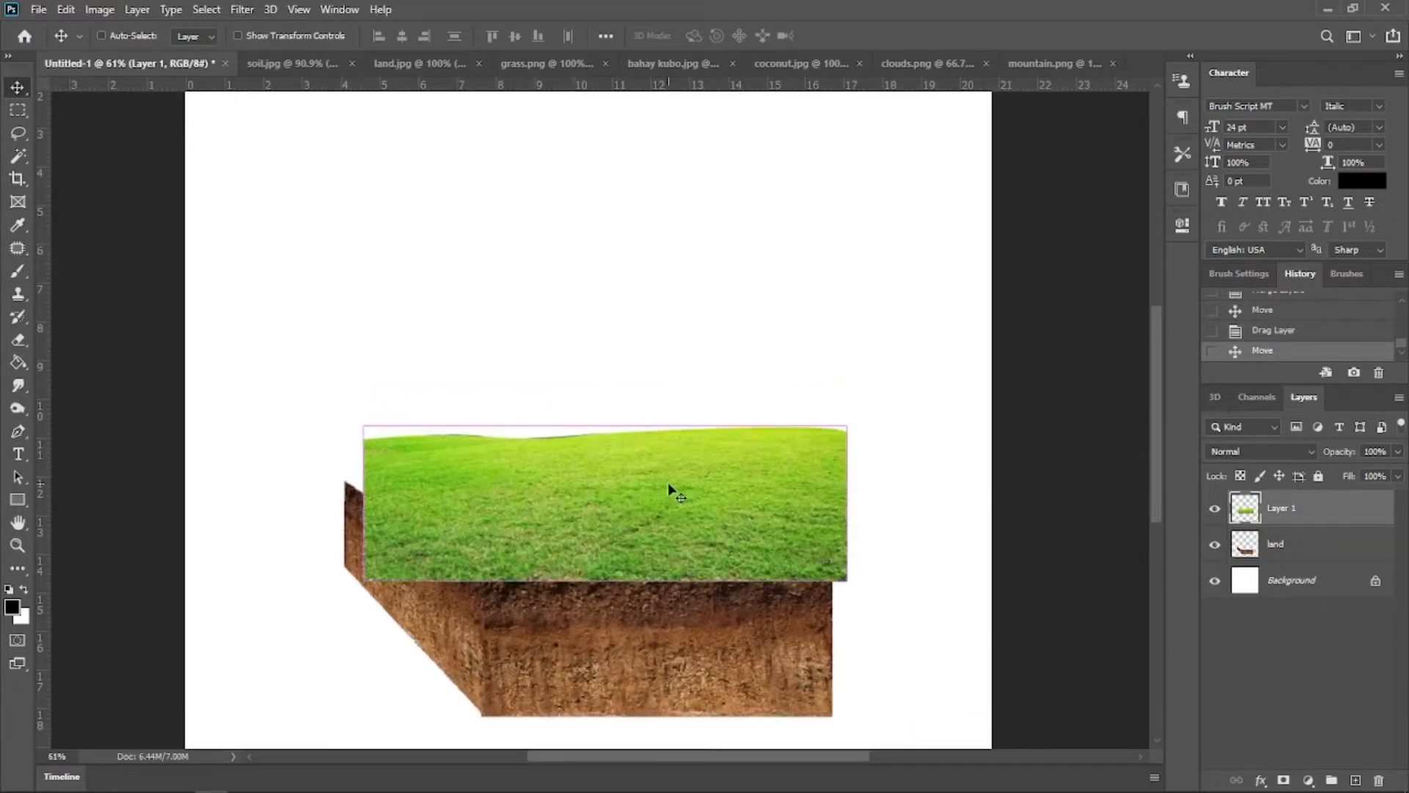
Step: Distort the lawn to the soil block's width, pulling its back right corner inward for perspective
key("ctrl+t")
mouse_move(504, 514)
left_mouse_down()
mouse_move(544, 513)
mouse_move(477, 519)
left_mouse_up()
left_click_drag(828, 432, 743, 454)
left_click_drag(634, 528, 647, 525)
left_click_drag(357, 503, 343, 506)
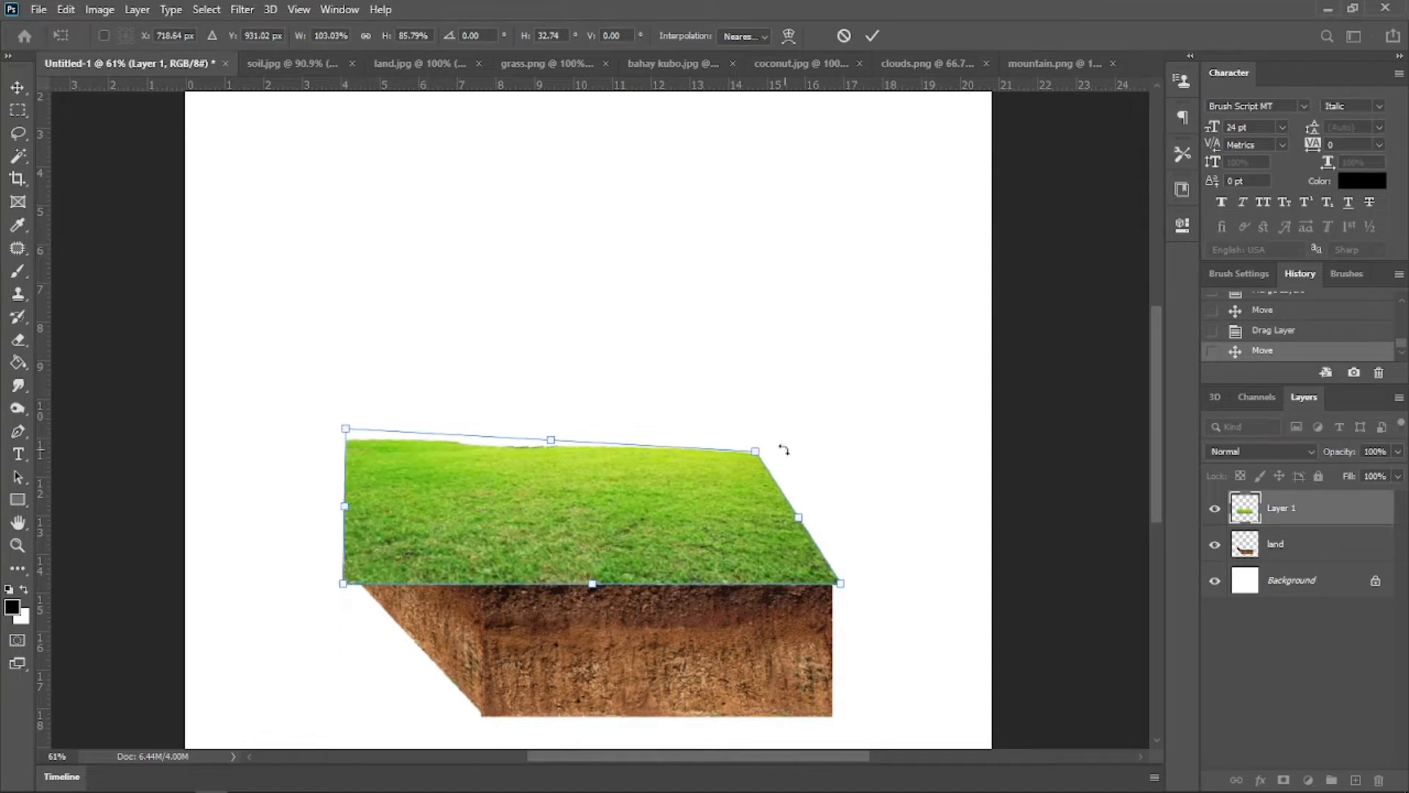
left_click_drag(755, 450, 699, 458)
key("Return")
Step: Place the lawn layer beneath the land layer and flatten it to about 70% height to cover the block's top
left_click_drag(1218, 512, 1277, 562)
key("ctrl+t")
left_click_drag(592, 437, 593, 480)
left_click_drag(342, 587, 353, 582)
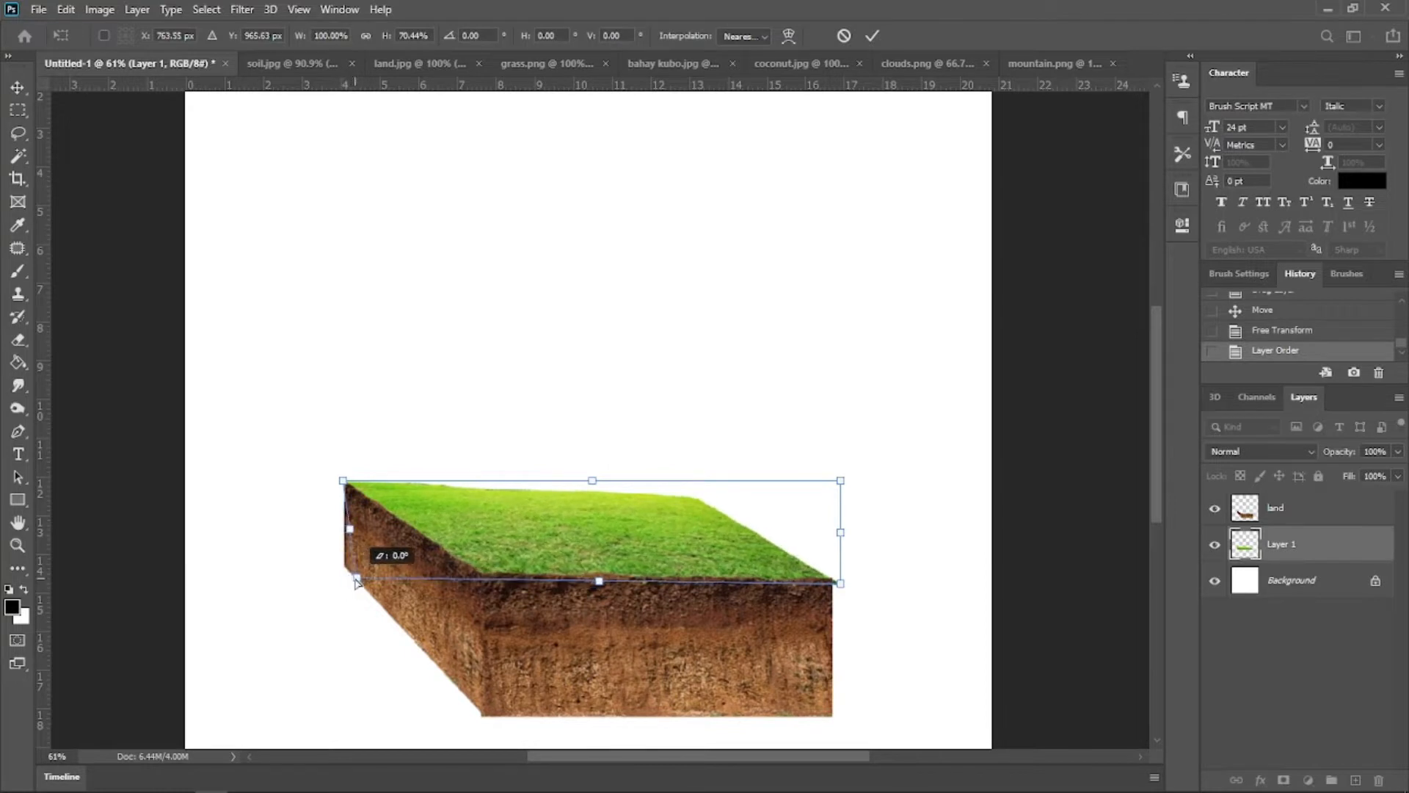
left_click_drag(844, 486, 820, 497)
key("Return")
Step: Pull the lawn's front right corner in to align with the top right corner of the soil block
key("ctrl+t")
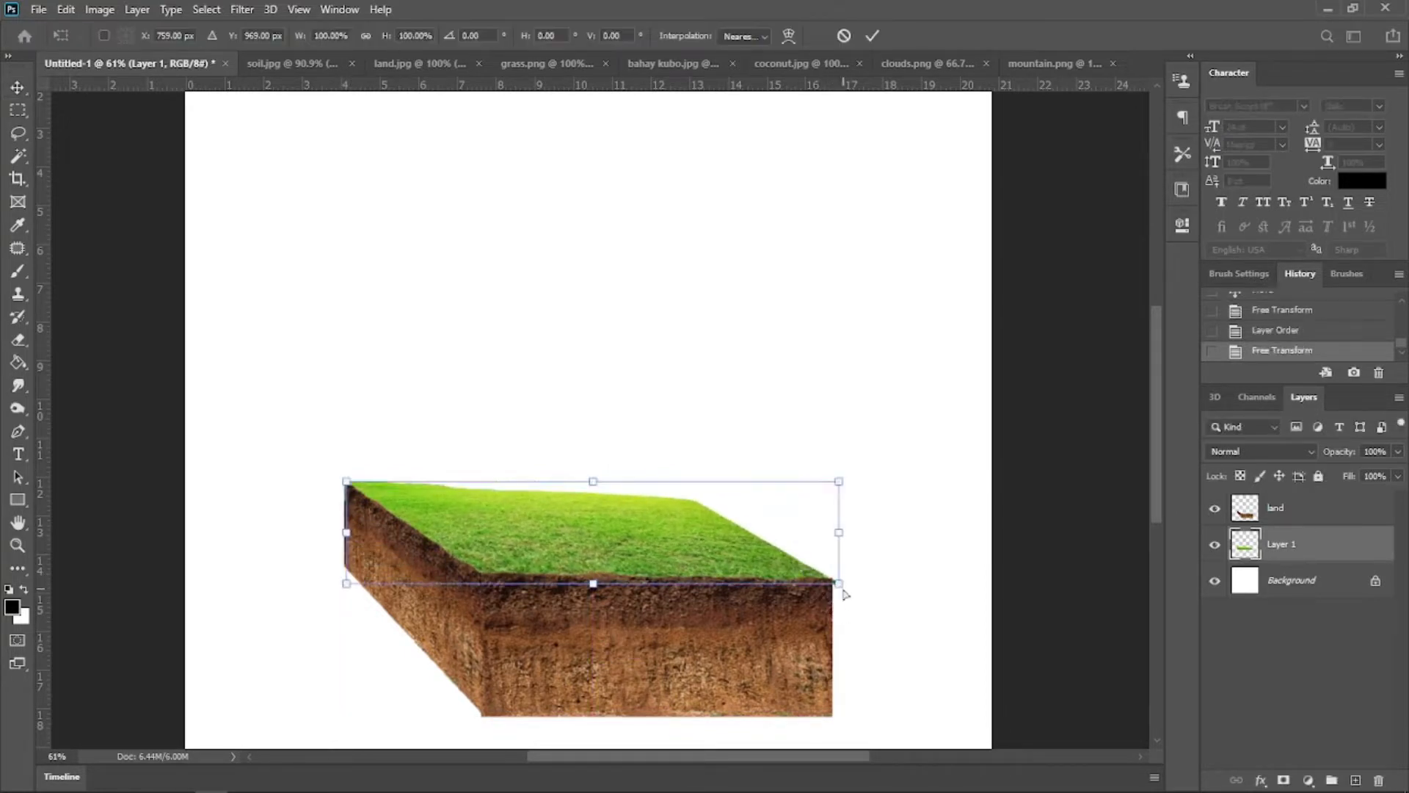
scroll(842, 552, "up", 3)
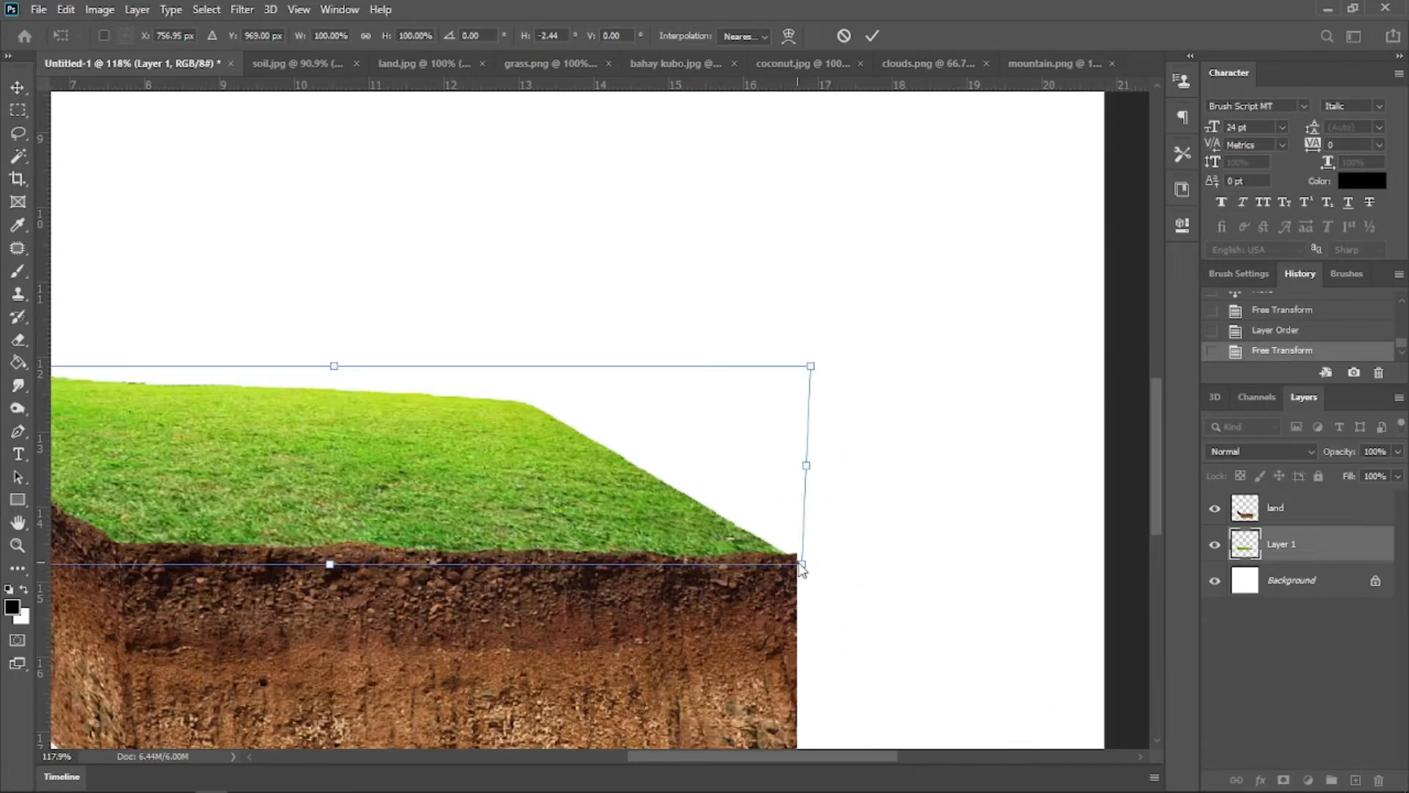
left_click_drag(796, 562, 800, 562)
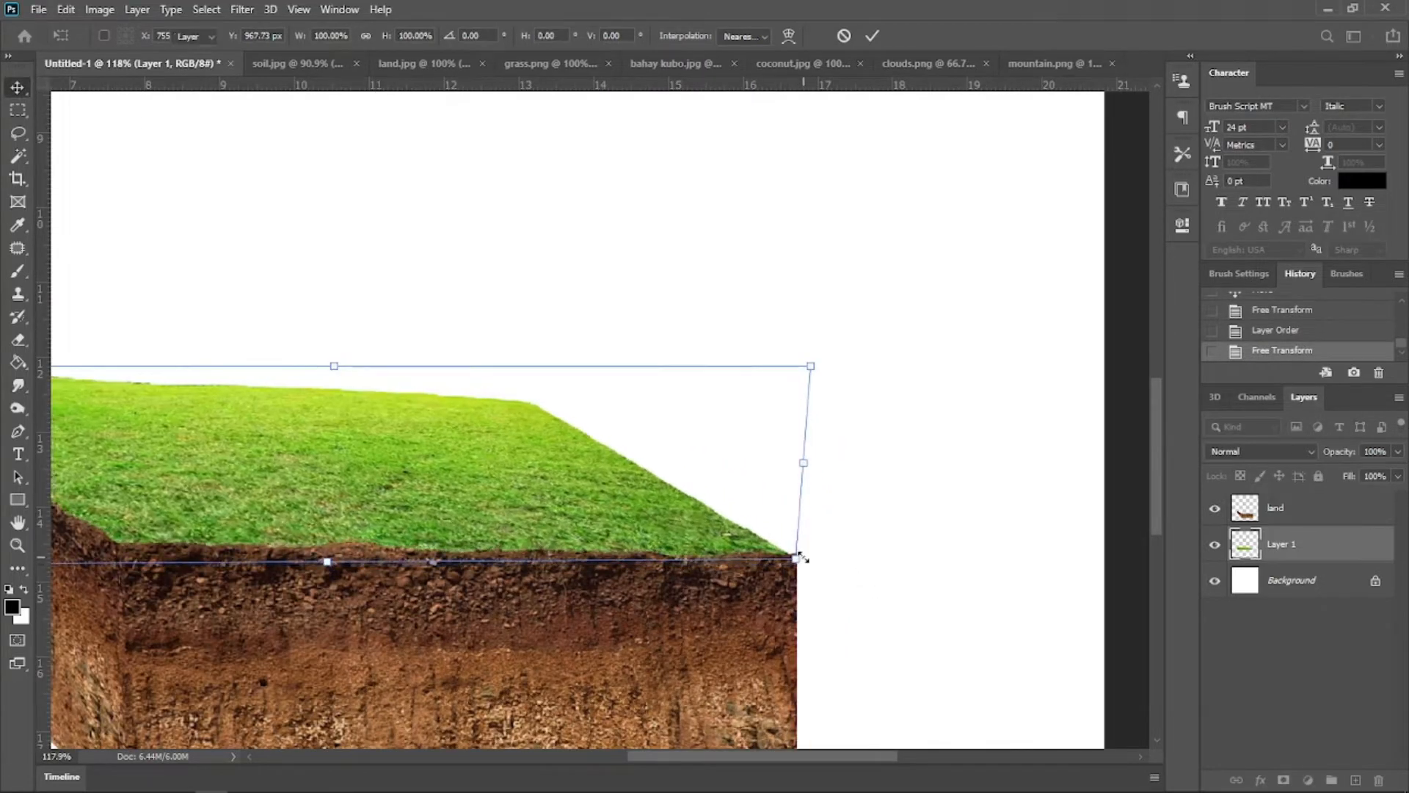
key("Return")
scroll(755, 481, "down", 5)
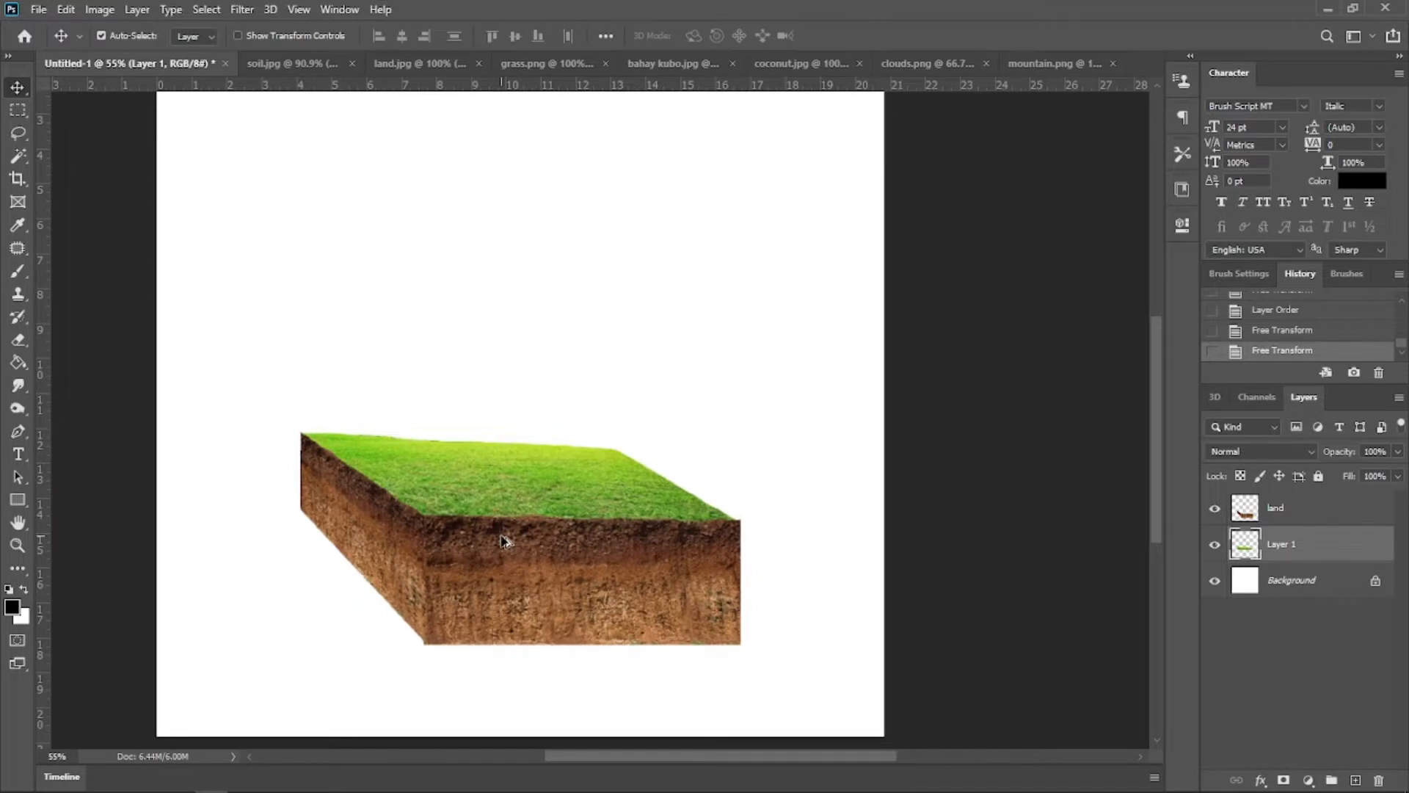
Step: Switch to grass.png and convert its colour mode to RGB Color
left_click(546, 63)
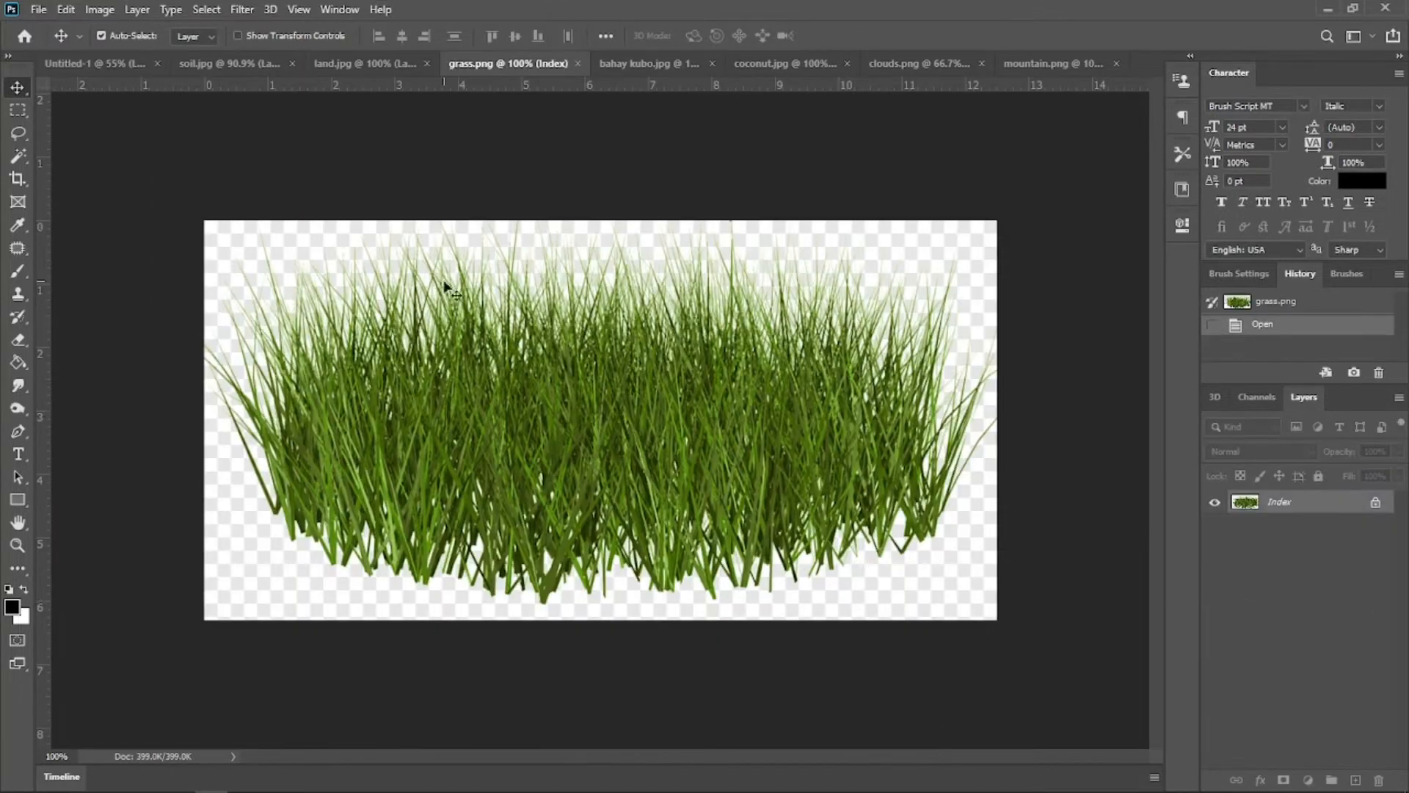
left_click(101, 10)
mouse_move(142, 28)
left_click(317, 94)
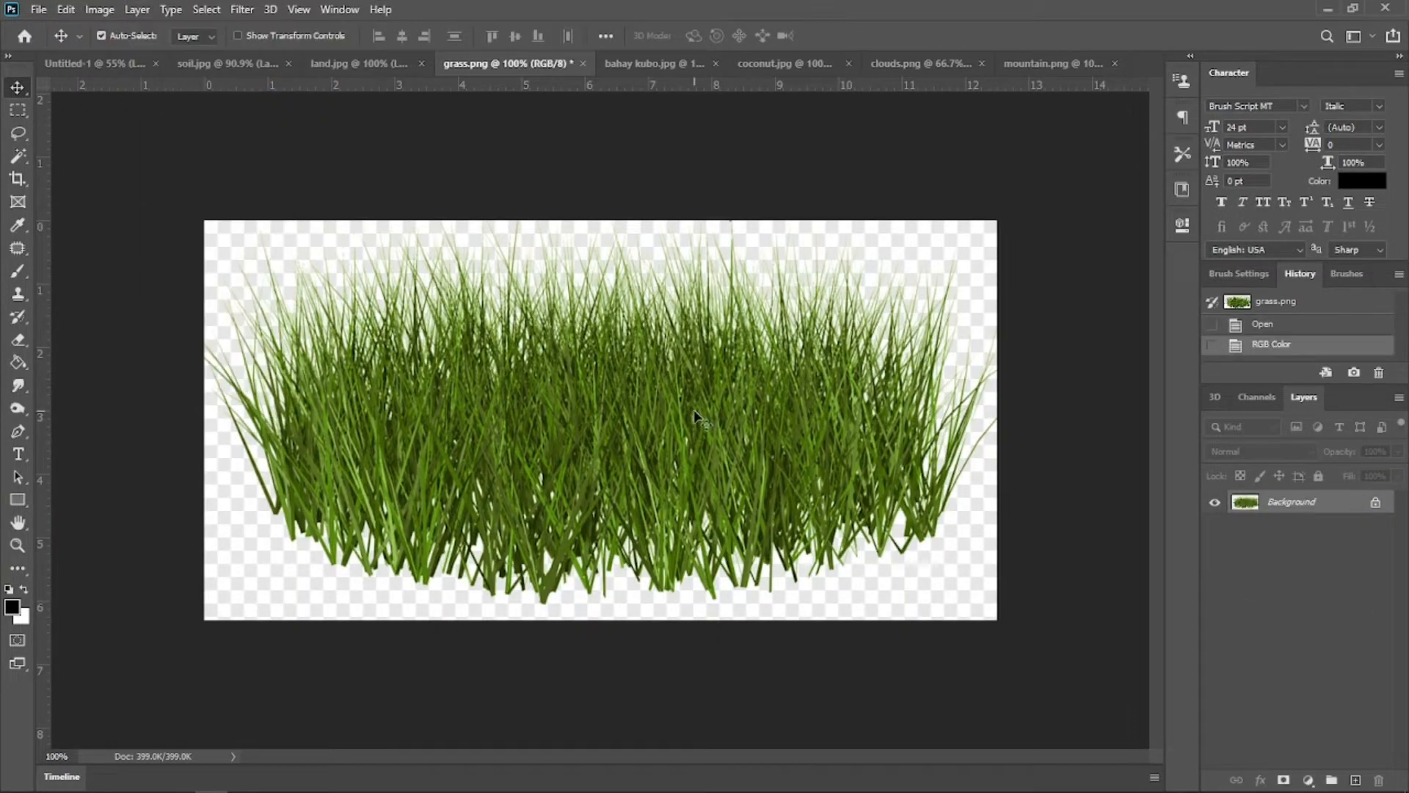
Step: Duplicate the Green channel of the grass image
left_click(1267, 397)
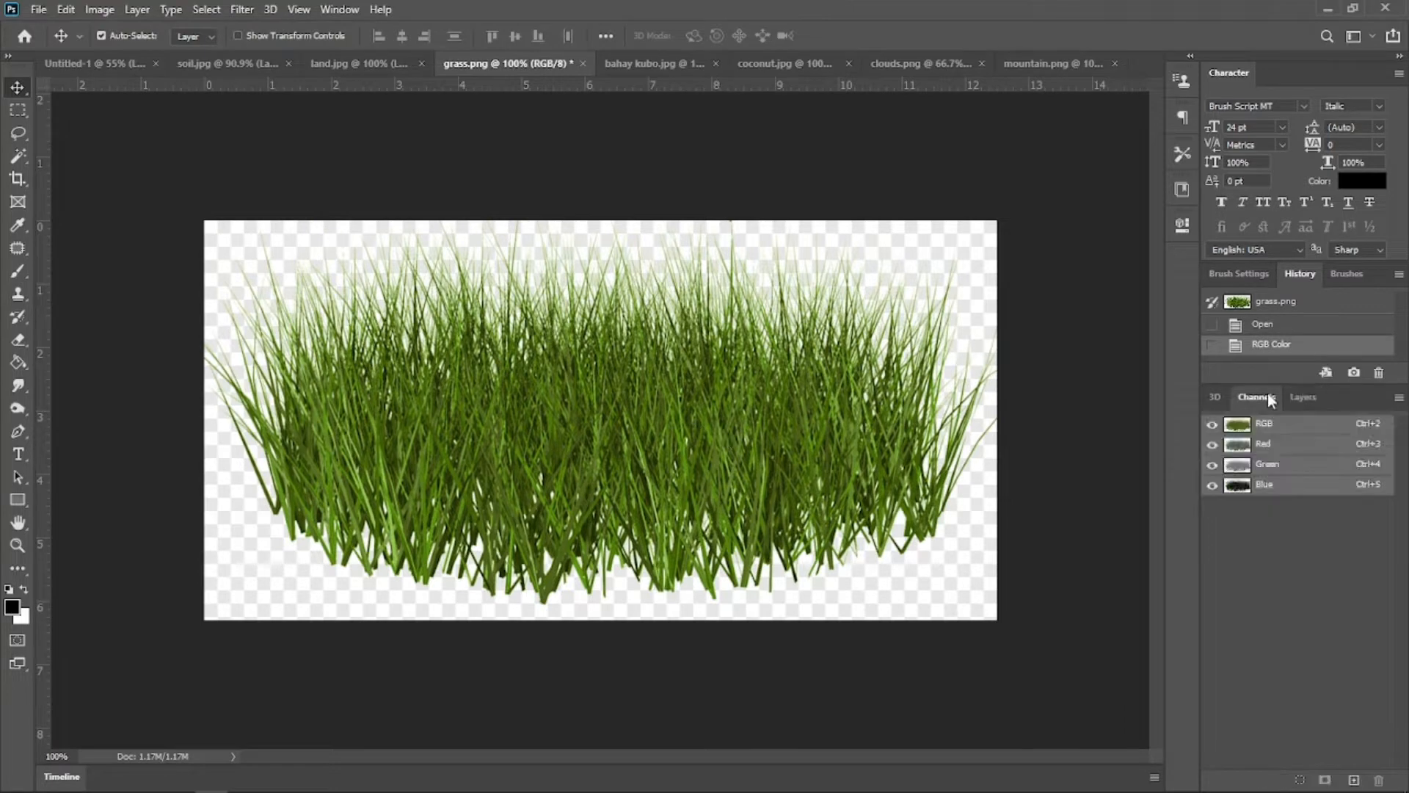
left_click(1250, 467)
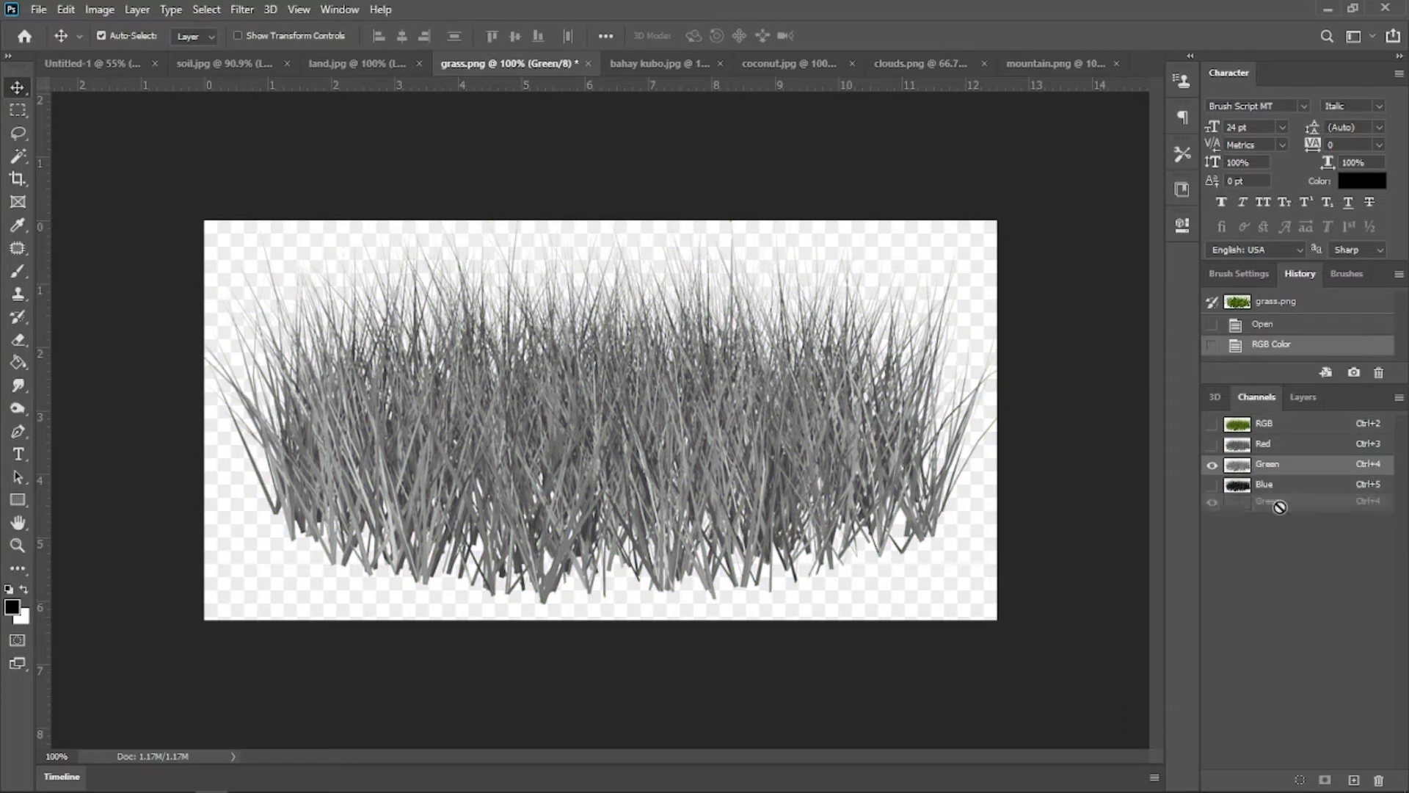
left_click_drag(1279, 507, 1354, 779)
Step: Apply Levels to the Green copy channel, bringing the white and black inputs inward for solid black grass on white
left_click(100, 10)
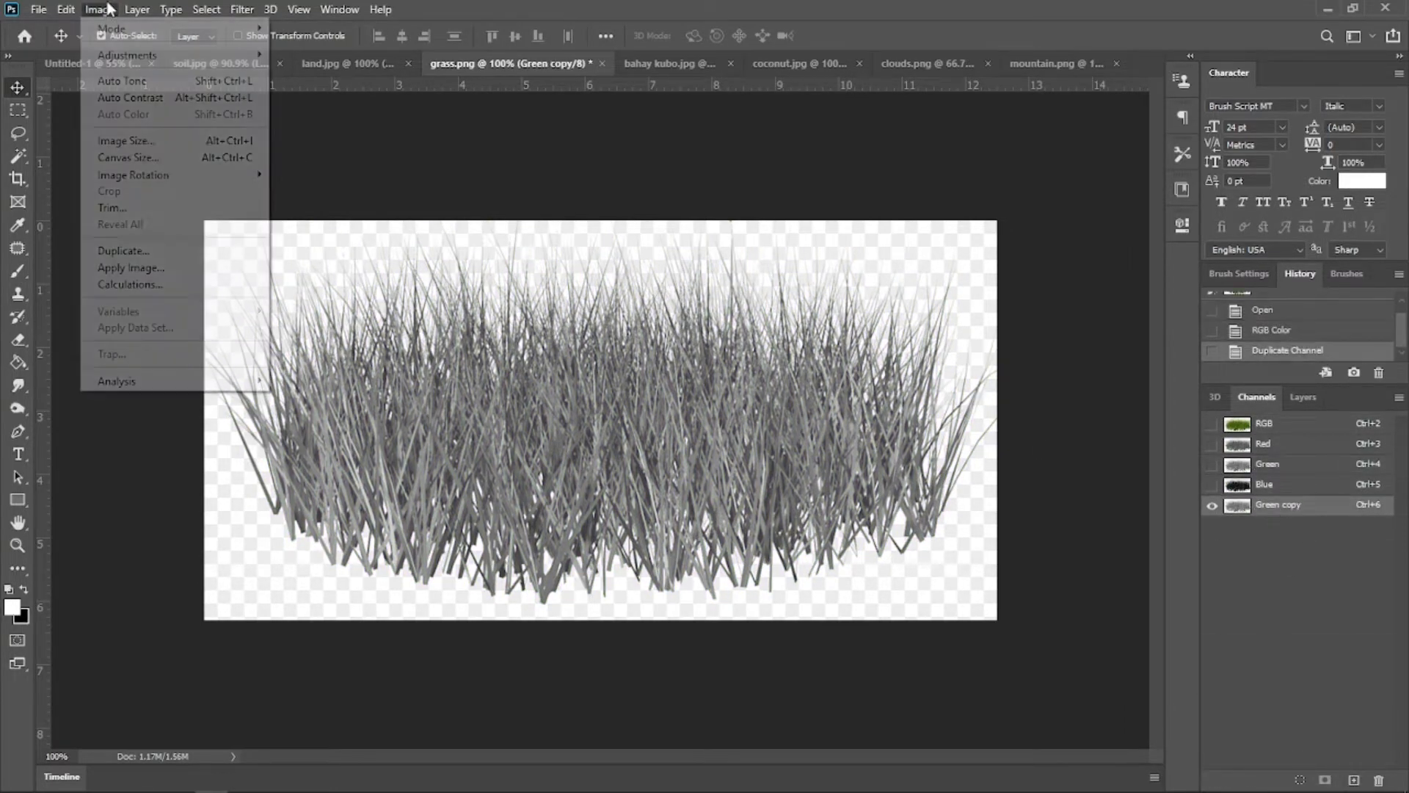
mouse_move(129, 53)
left_click(330, 76)
left_click_drag(617, 139, 700, 215)
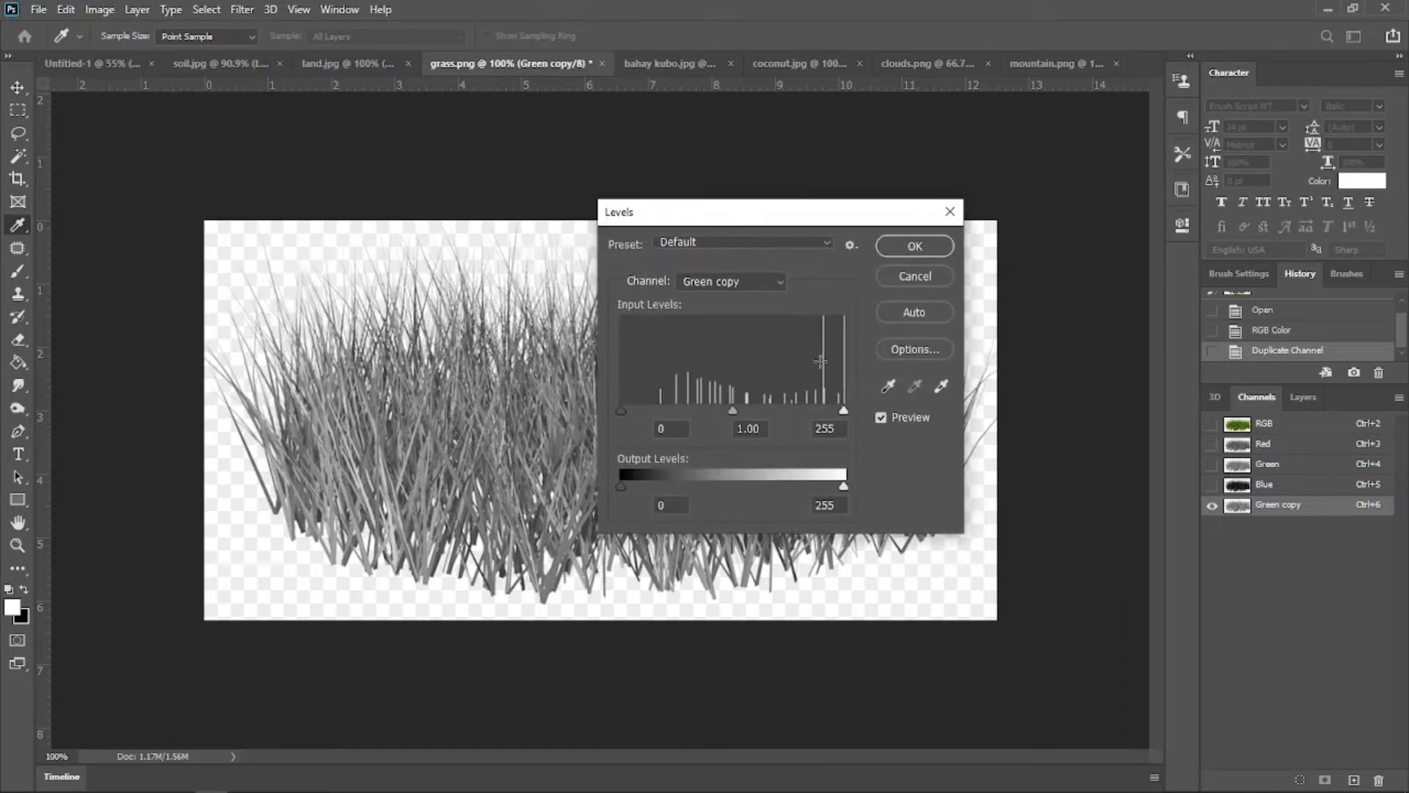
left_click_drag(844, 411, 783, 415)
left_click_drag(619, 412, 748, 411)
left_click(930, 246)
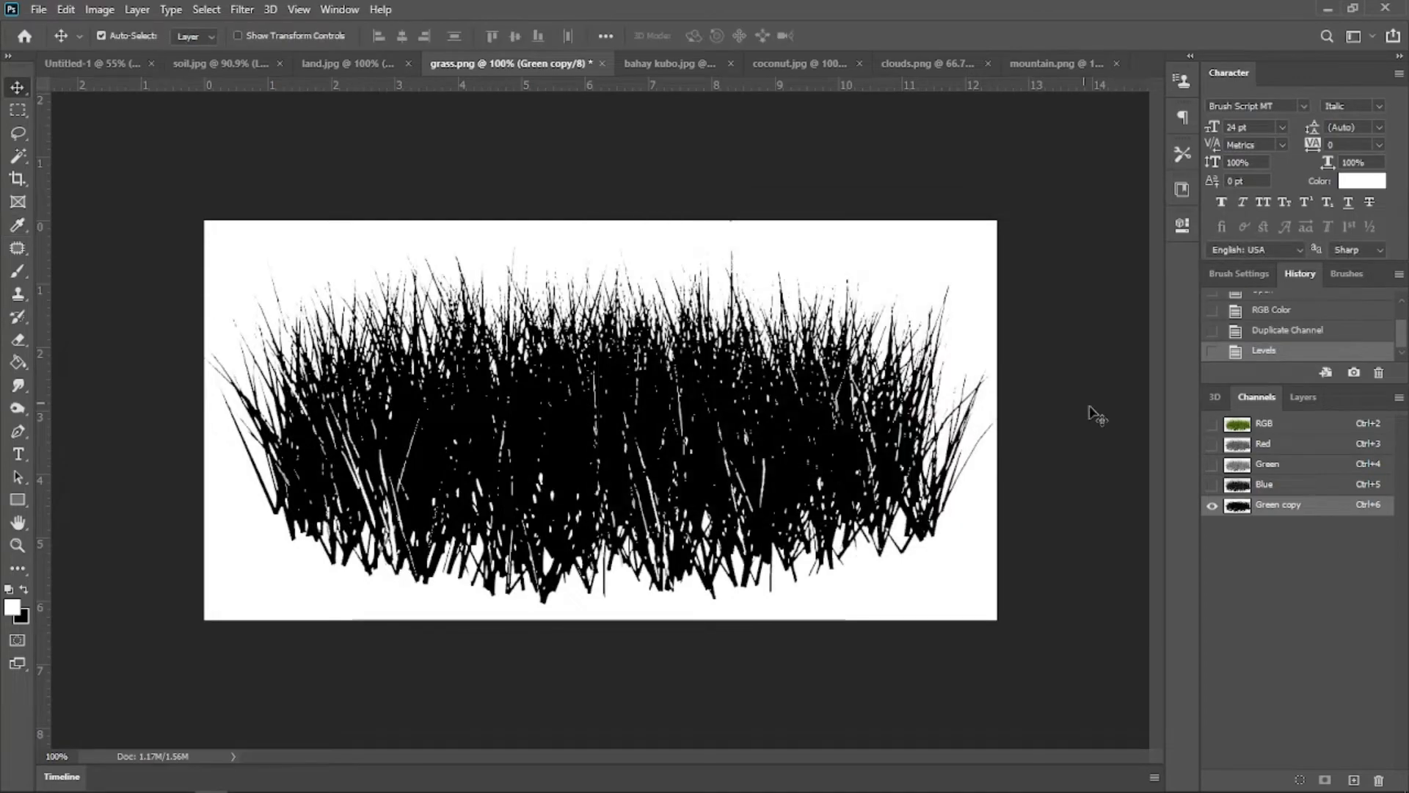
Step: Clear the background around the grass on the unlocked layer, using a selection loaded from the Green copy channel
left_click(1212, 424)
left_click(1212, 505)
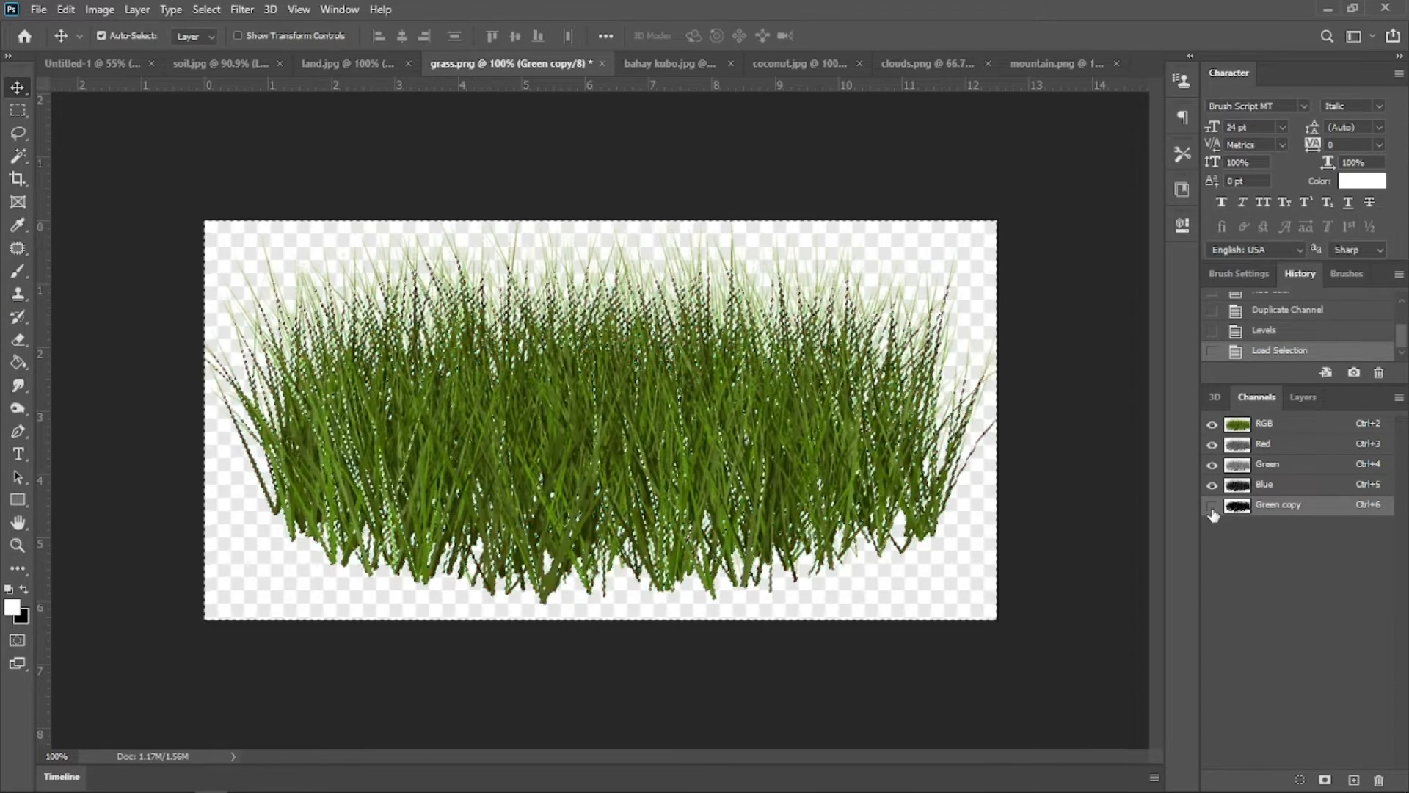
left_click(1302, 396)
left_click(1378, 504)
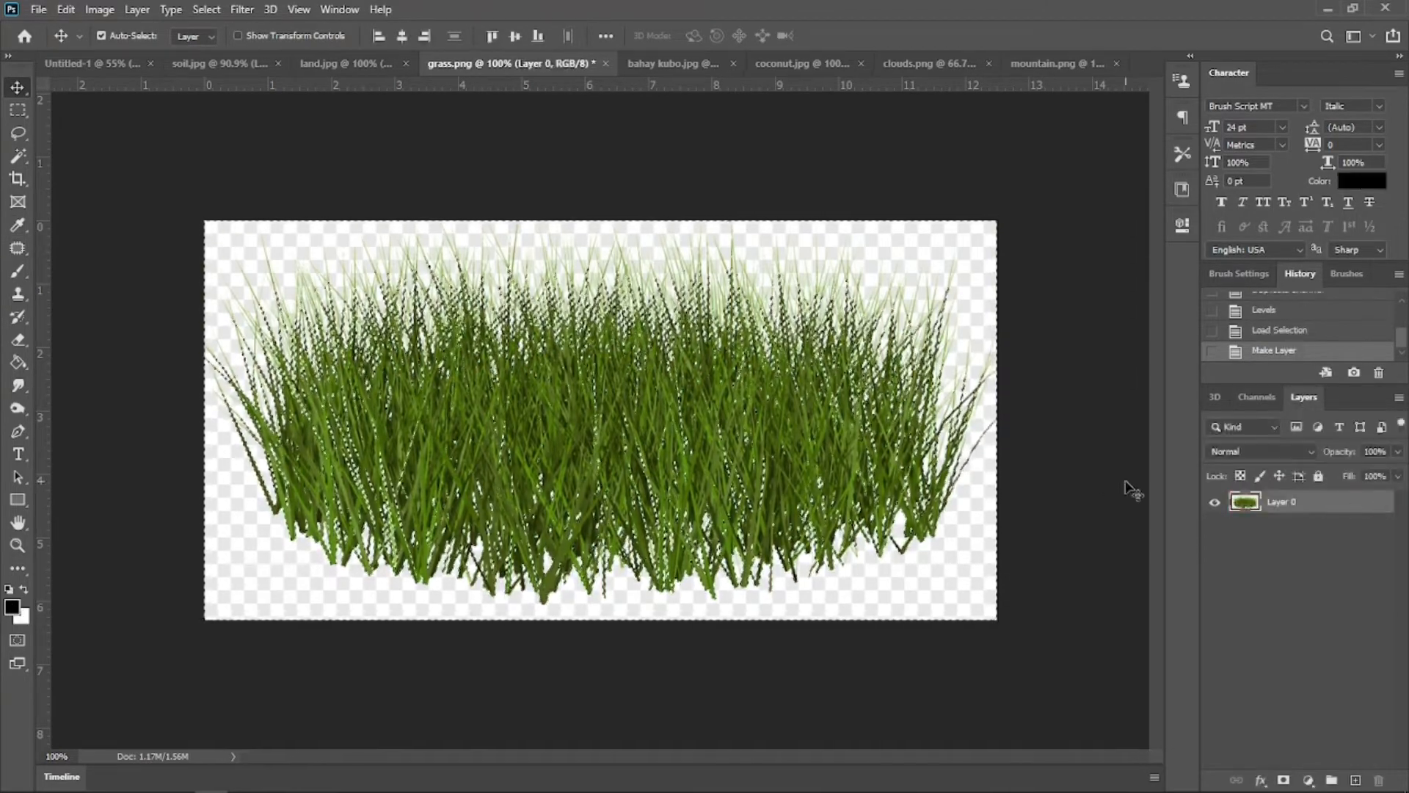
key("Delete")
key("ctrl+d")
Step: Bring the cut-out grass into Untitled-1 as the top layer and scale it to about 40%
left_click_drag(721, 440, 533, 450)
left_click_drag(1318, 554, 1314, 495)
key("ctrl+t")
left_click_drag(731, 334, 475, 490)
Step: Shrink the grass clump to about 32% and place it on the lawn's front left edge
scroll(474, 491, "up", 5)
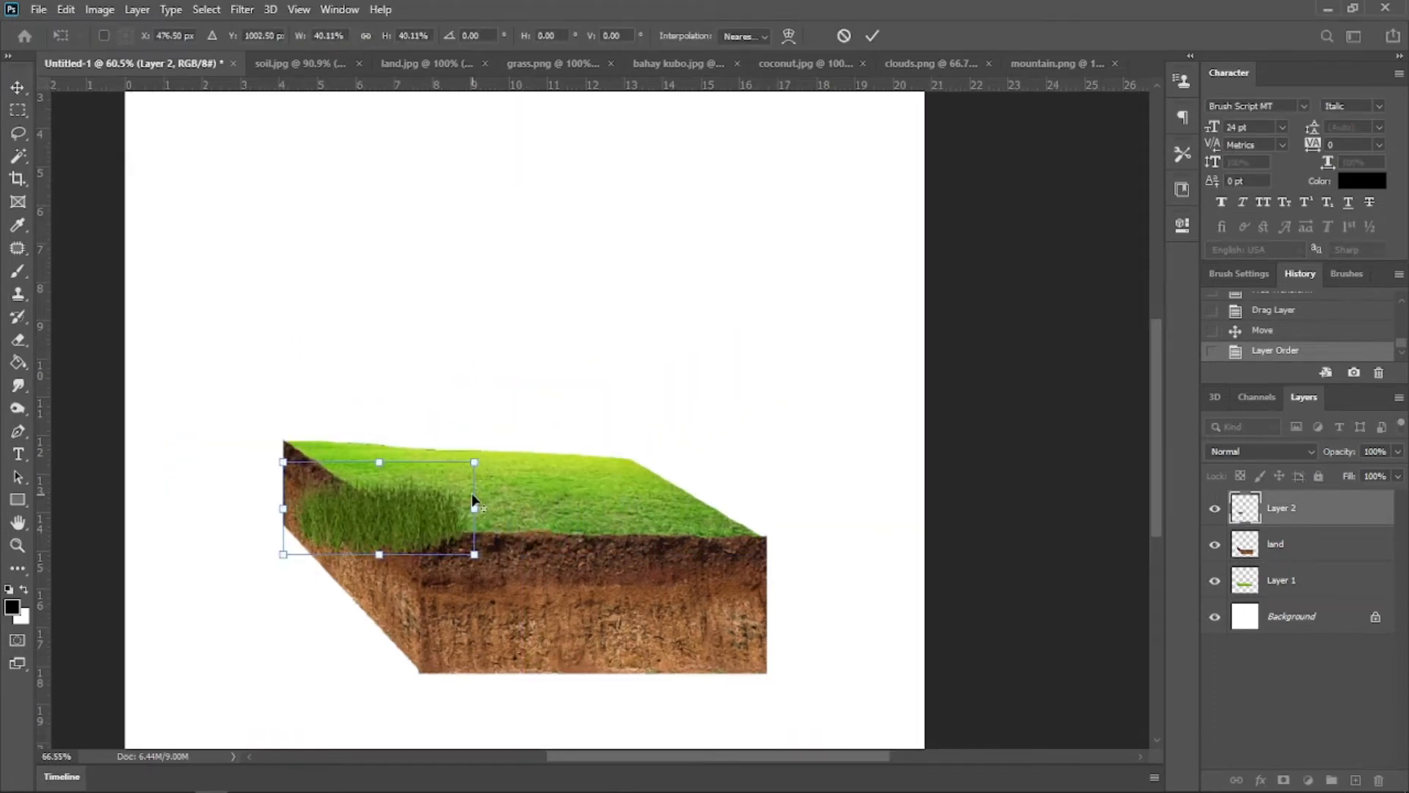
left_click_drag(384, 528, 510, 515)
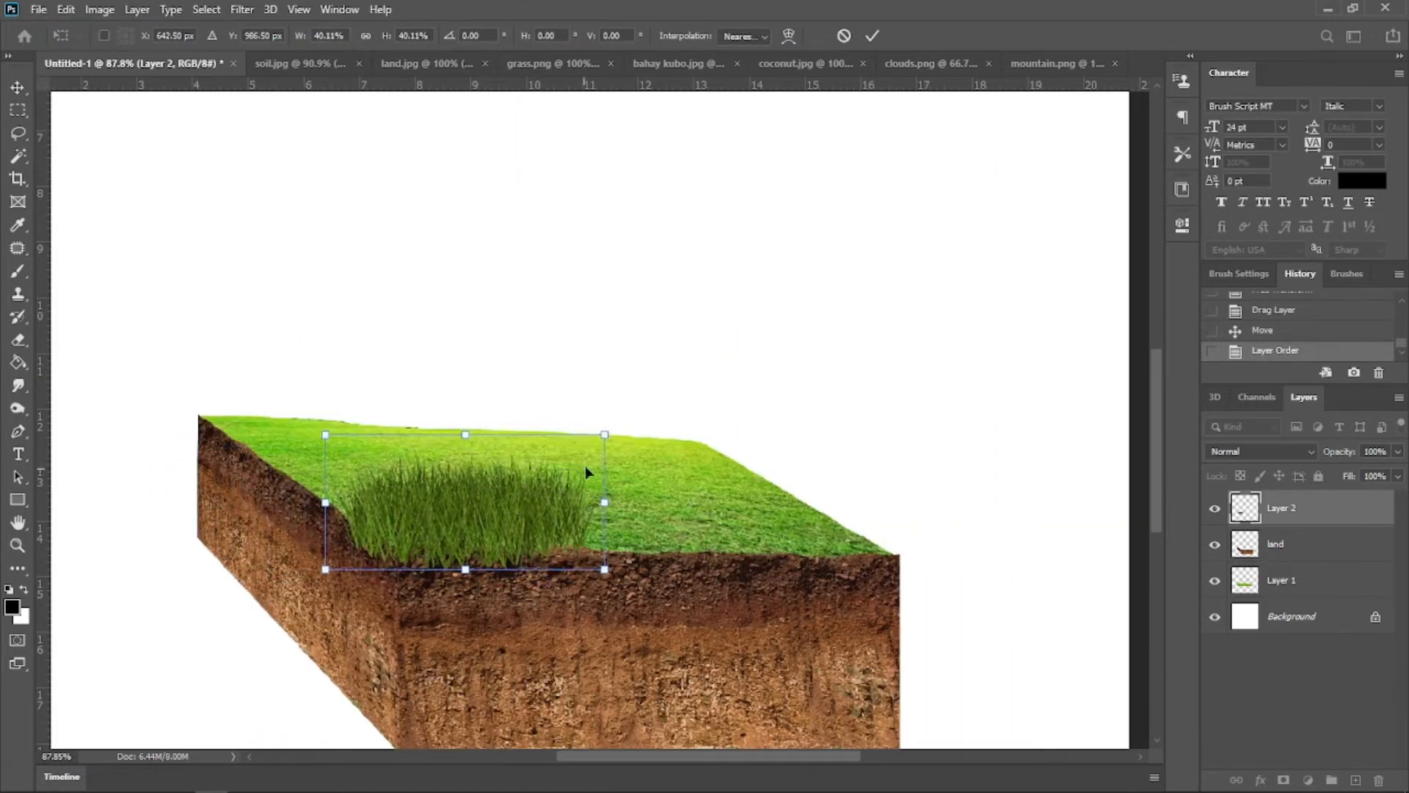
left_click_drag(603, 434, 550, 460)
left_click_drag(470, 519, 492, 509)
key("Return")
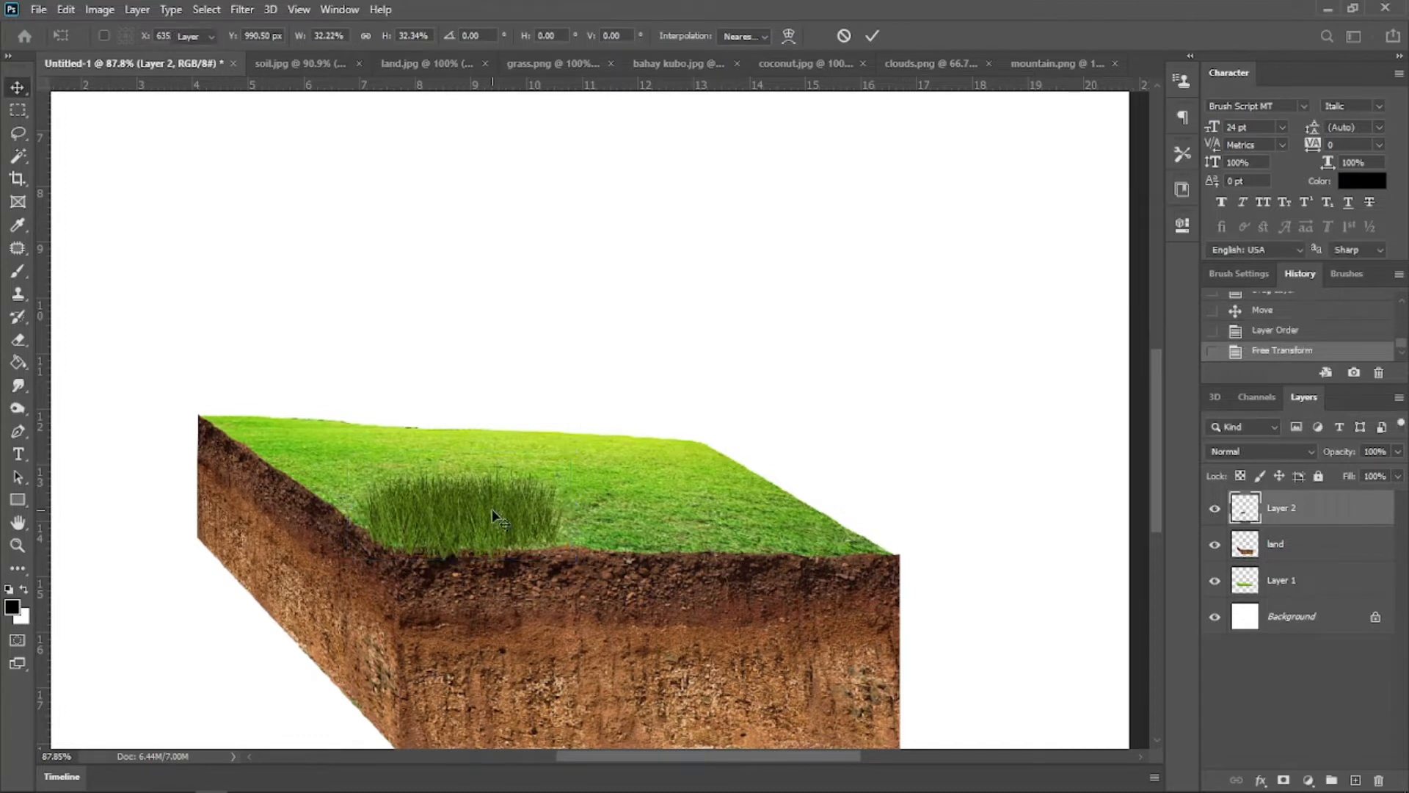
key("Down")
Step: Duplicate the grass clump onto the lawn's front right corner and rotate the copy about 2.2° to follow the edge
left_click_drag(505, 523, 833, 526)
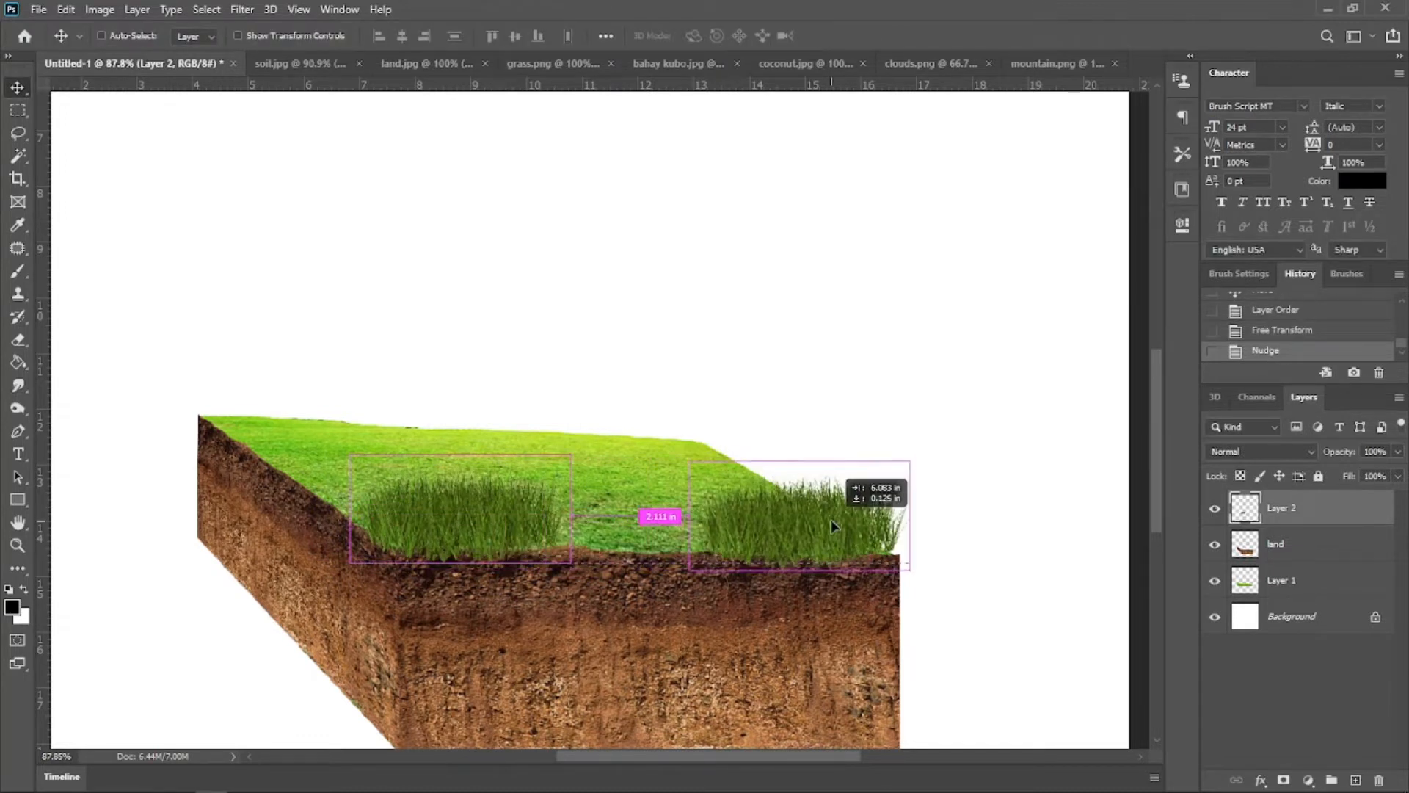
key("ctrl+t")
left_click_drag(928, 478, 937, 467)
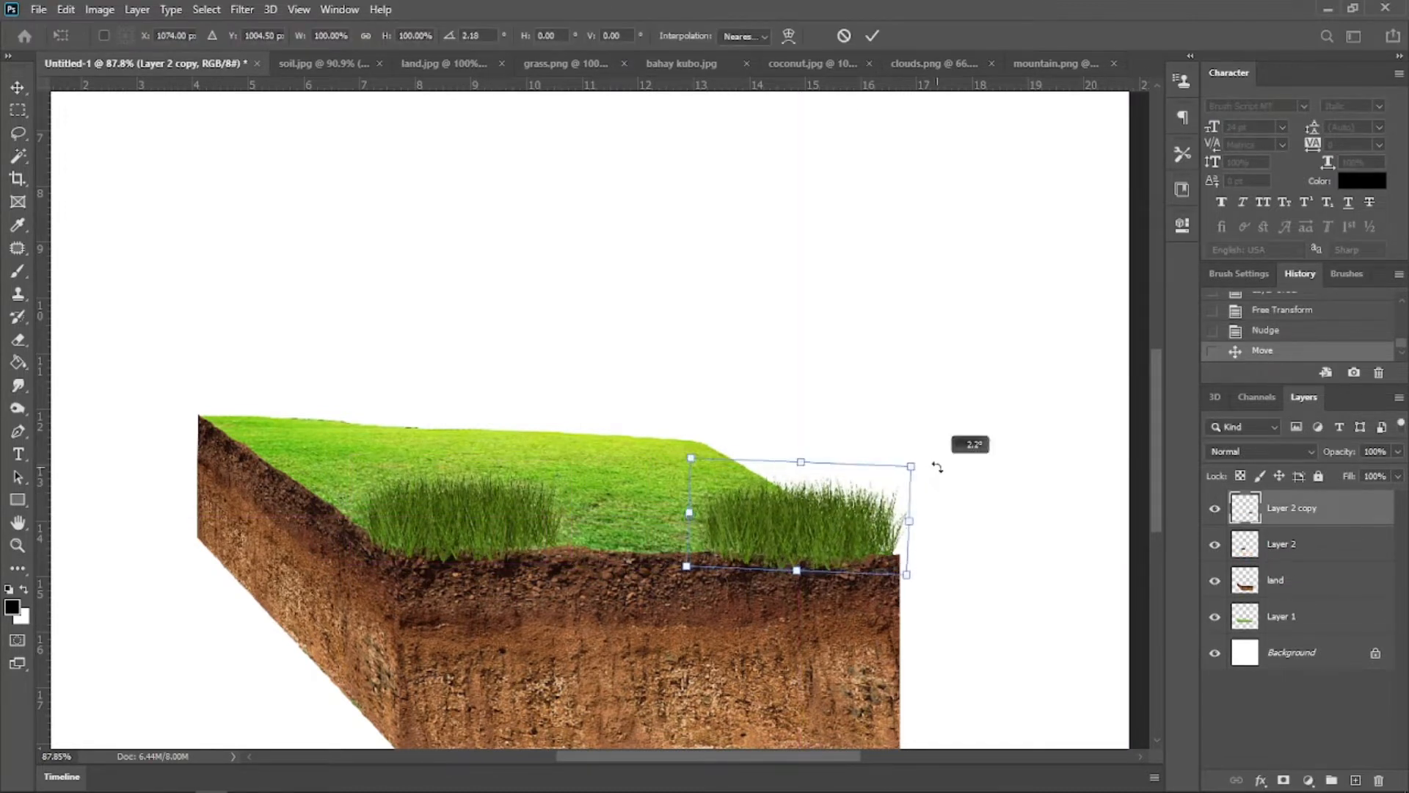
key("Return")
Step: Duplicate the front left grass clump onto the block's left edge, distorting the copy and rotating it about 42° to follow the slope
left_click(1291, 544)
left_click_drag(472, 526, 363, 446)
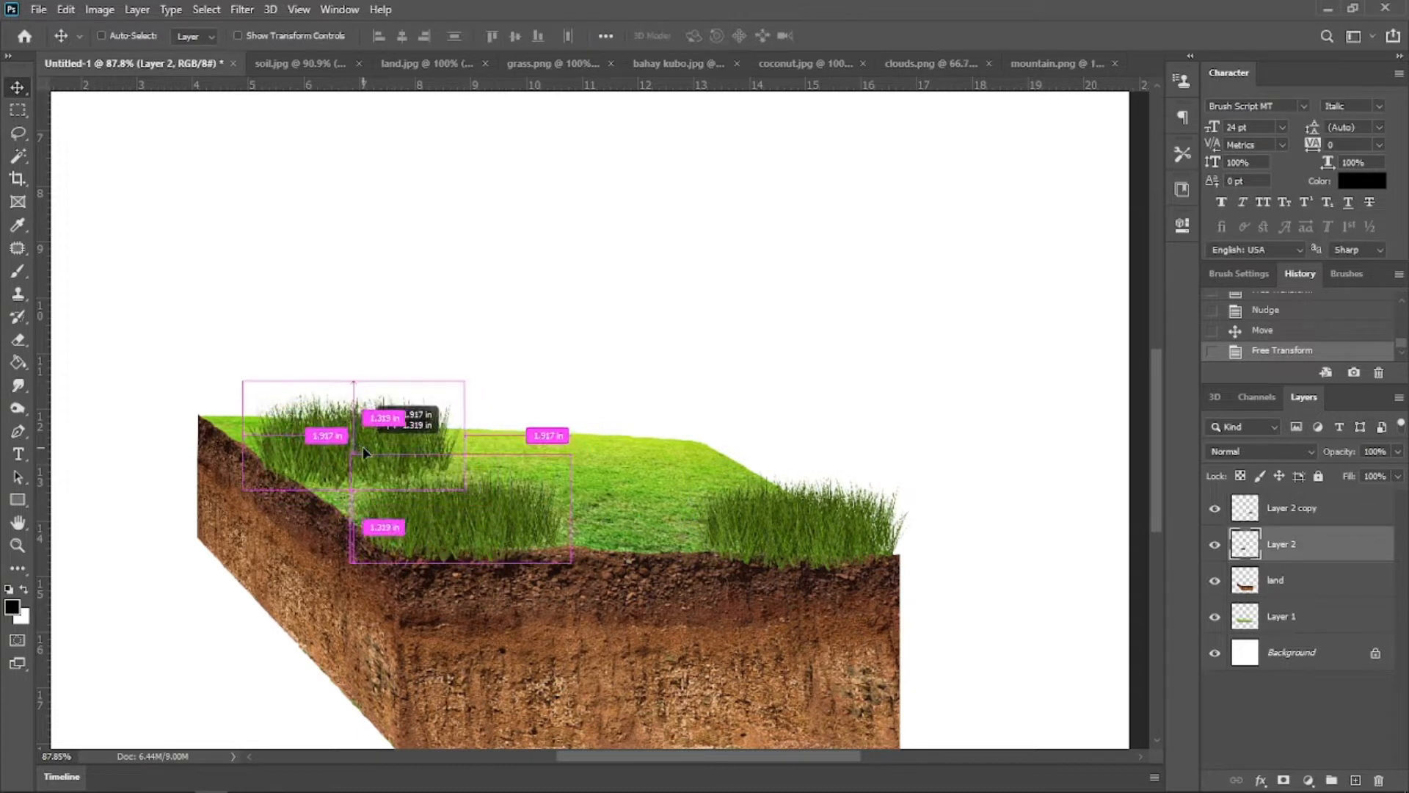
left_click_drag(244, 488, 243, 415)
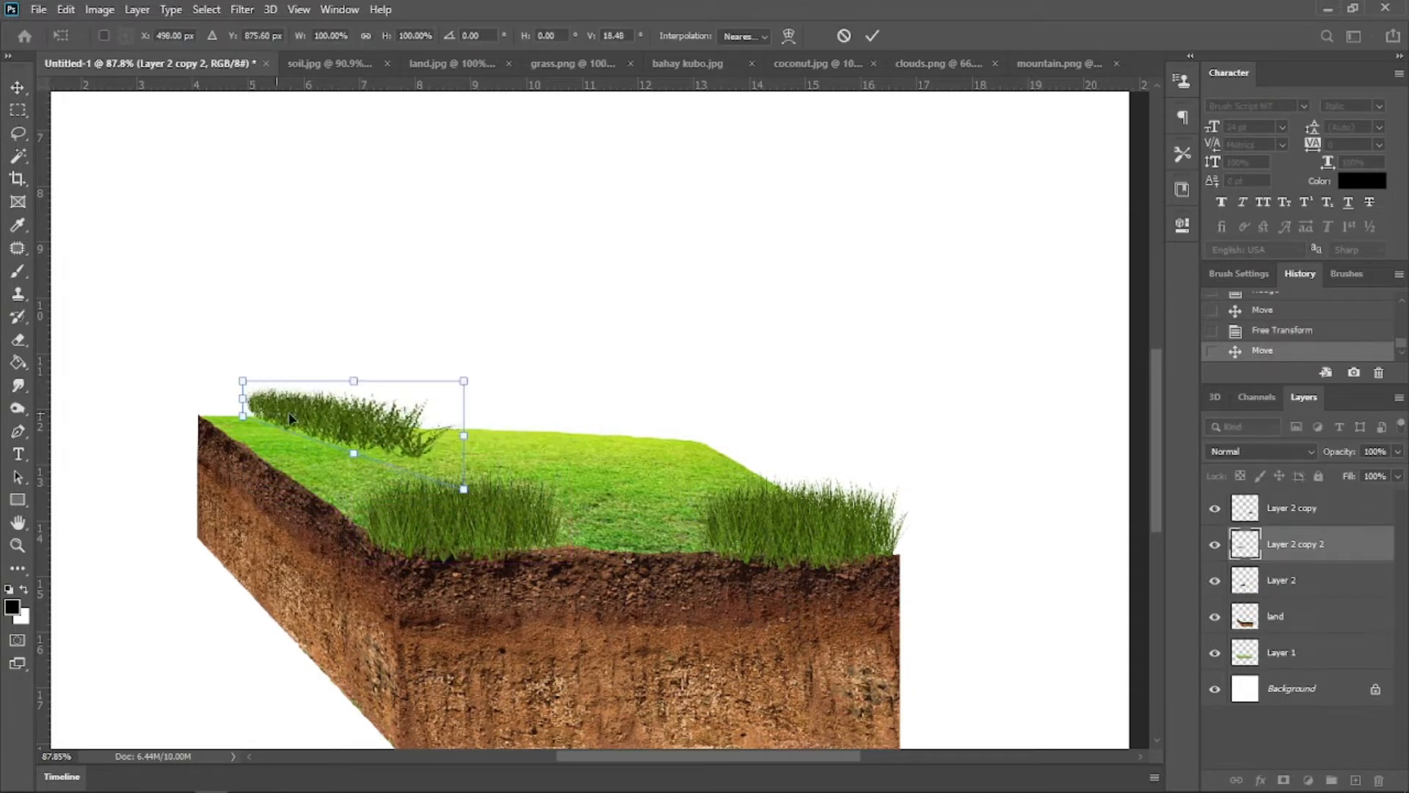
left_click_drag(469, 383, 455, 308)
left_click_drag(360, 422, 364, 463)
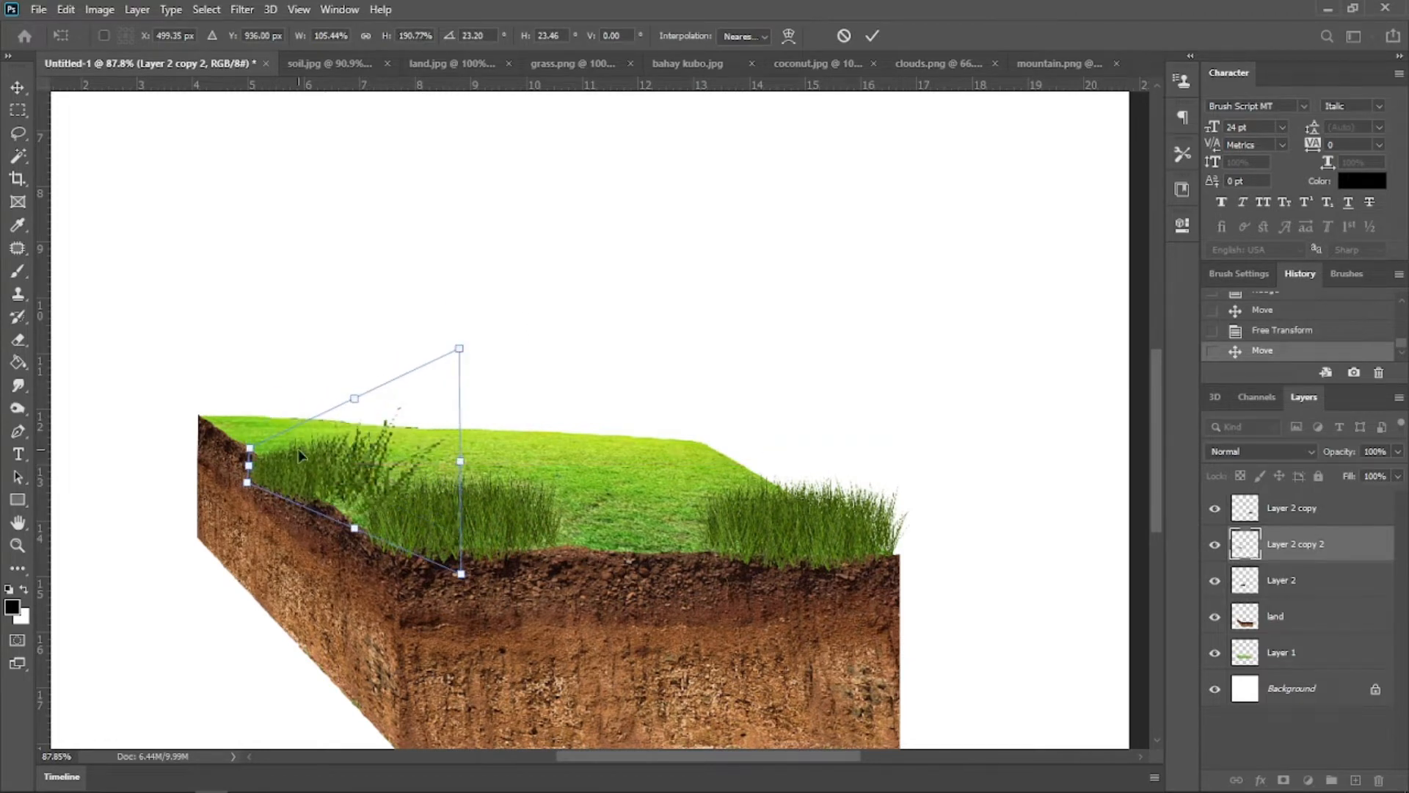
mouse_move(250, 447)
left_mouse_down()
mouse_move(257, 434)
mouse_move(251, 473)
mouse_move(251, 445)
mouse_move(231, 437)
left_mouse_up()
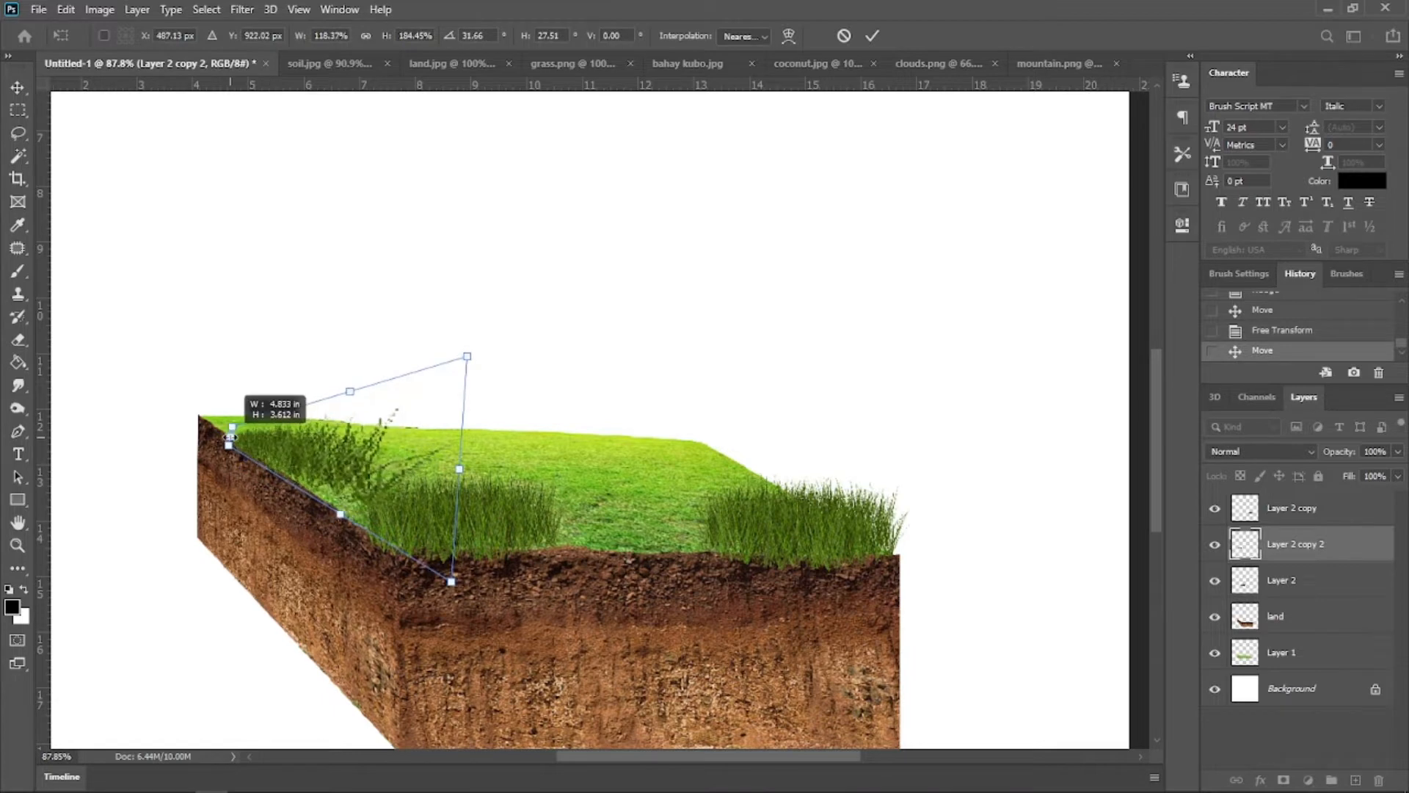
left_click_drag(458, 470, 566, 514)
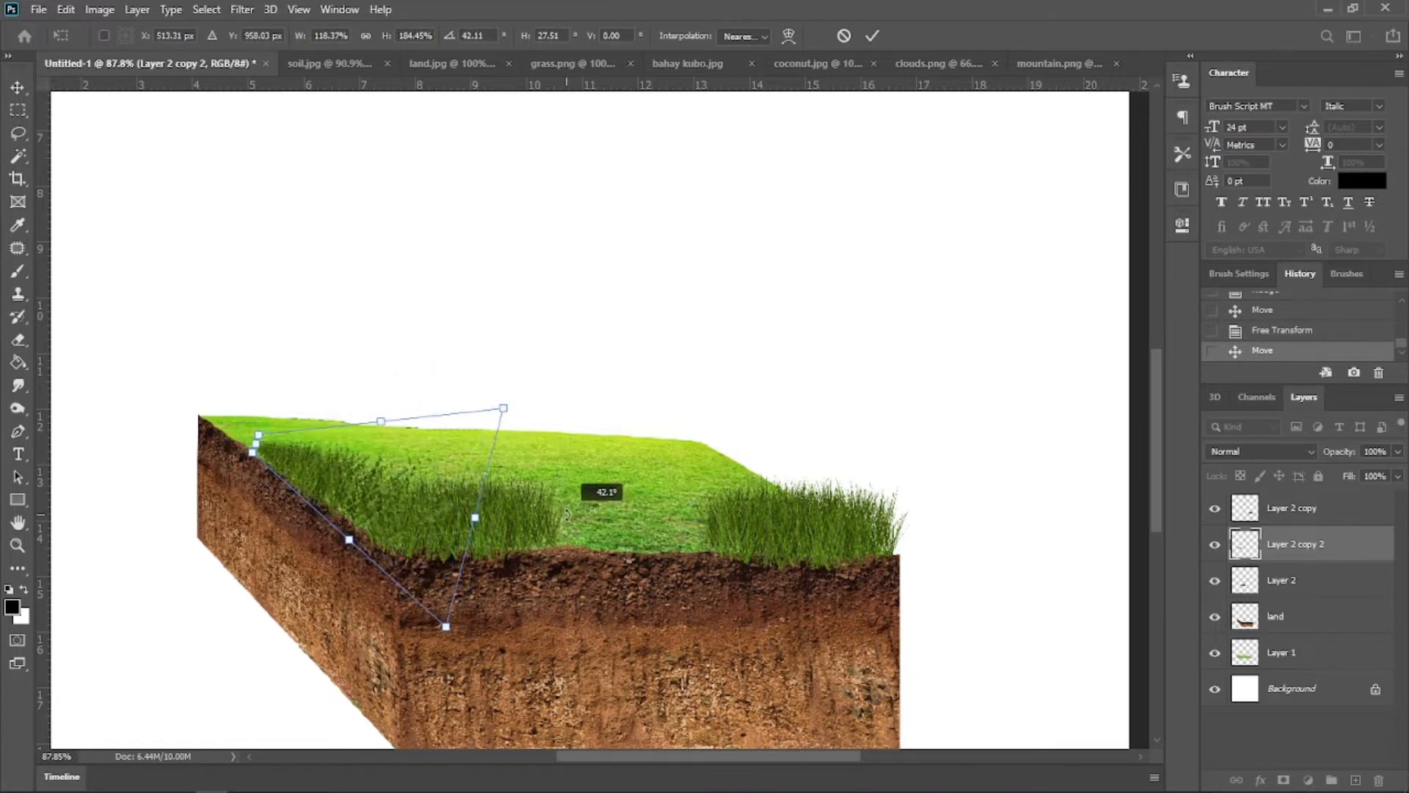
key("Return")
key("Left")
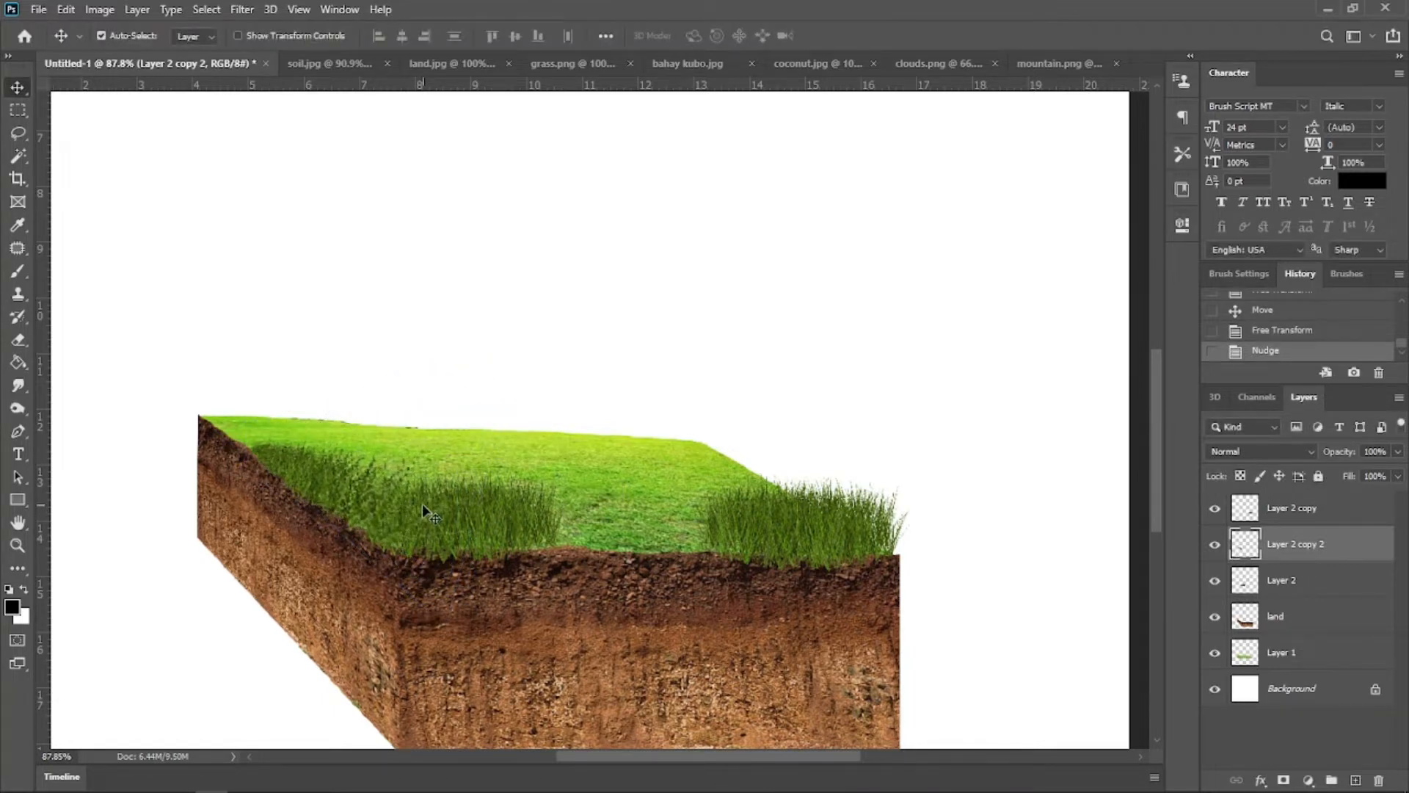
Step: Distort the left-edge grass copy so it stretches along the slope to the lawn's back left corner
key("ctrl+minus")
scroll(468, 462, "down", 2)
scroll(353, 455, "up", 7)
key("ctrl+t")
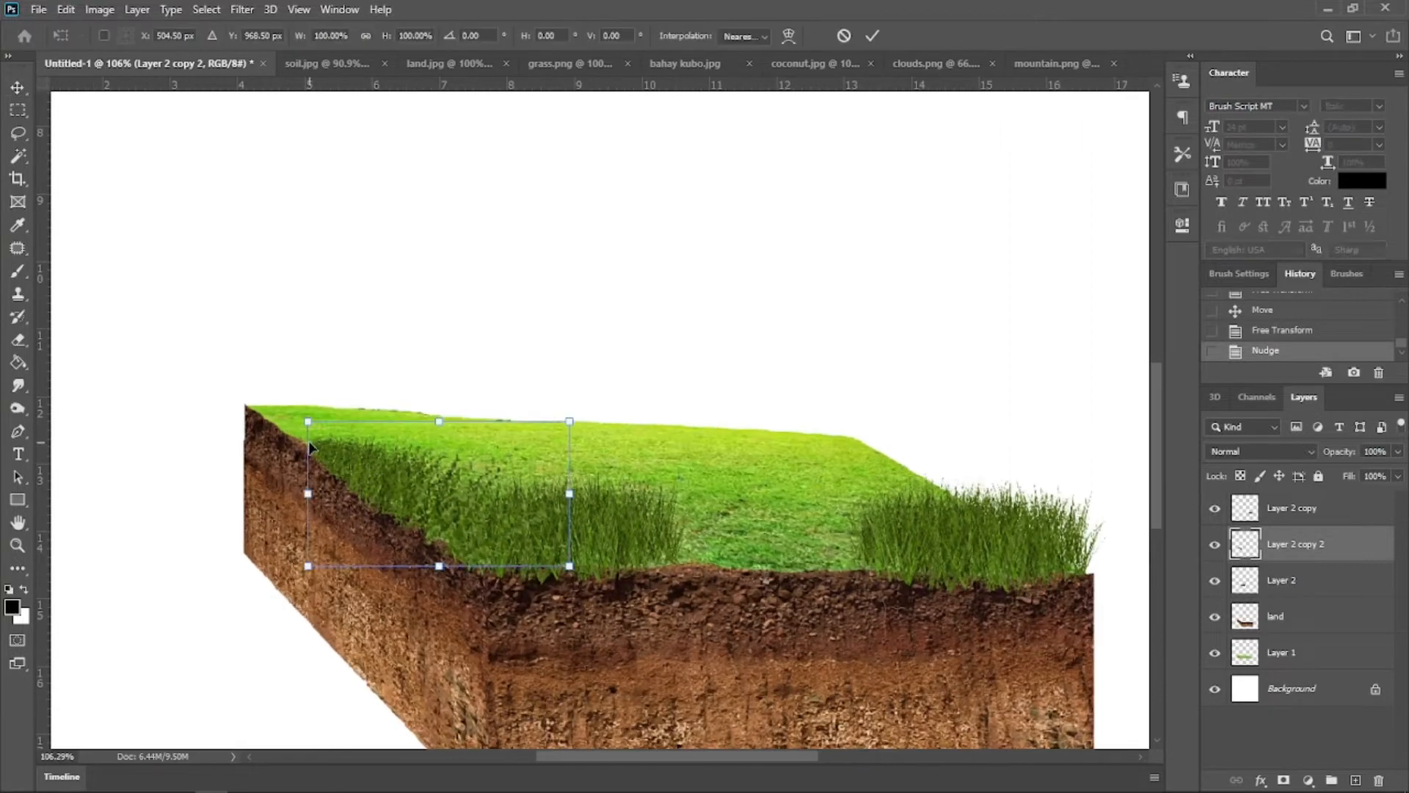
left_click_drag(307, 423, 232, 372)
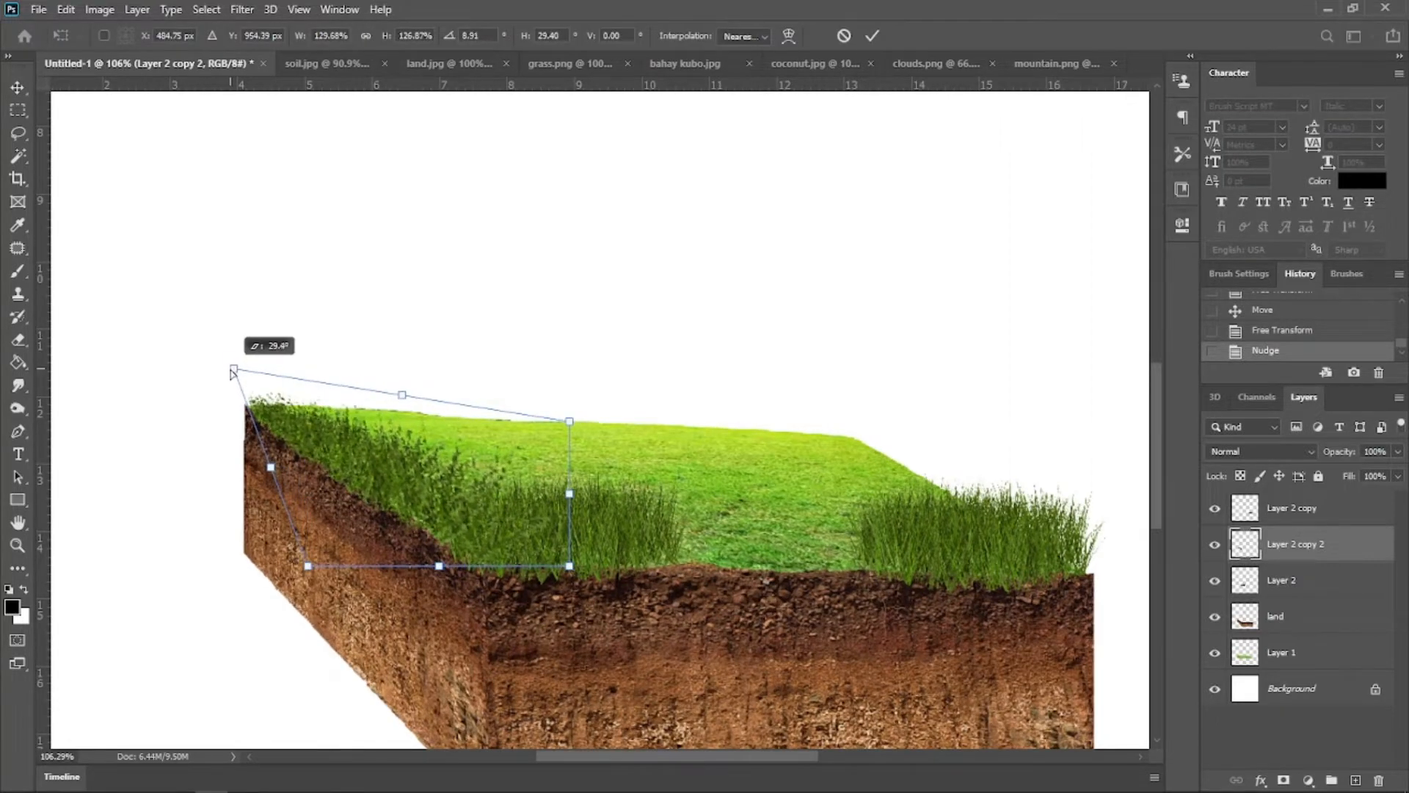
left_click_drag(309, 565, 298, 513)
left_click_drag(391, 482, 398, 487)
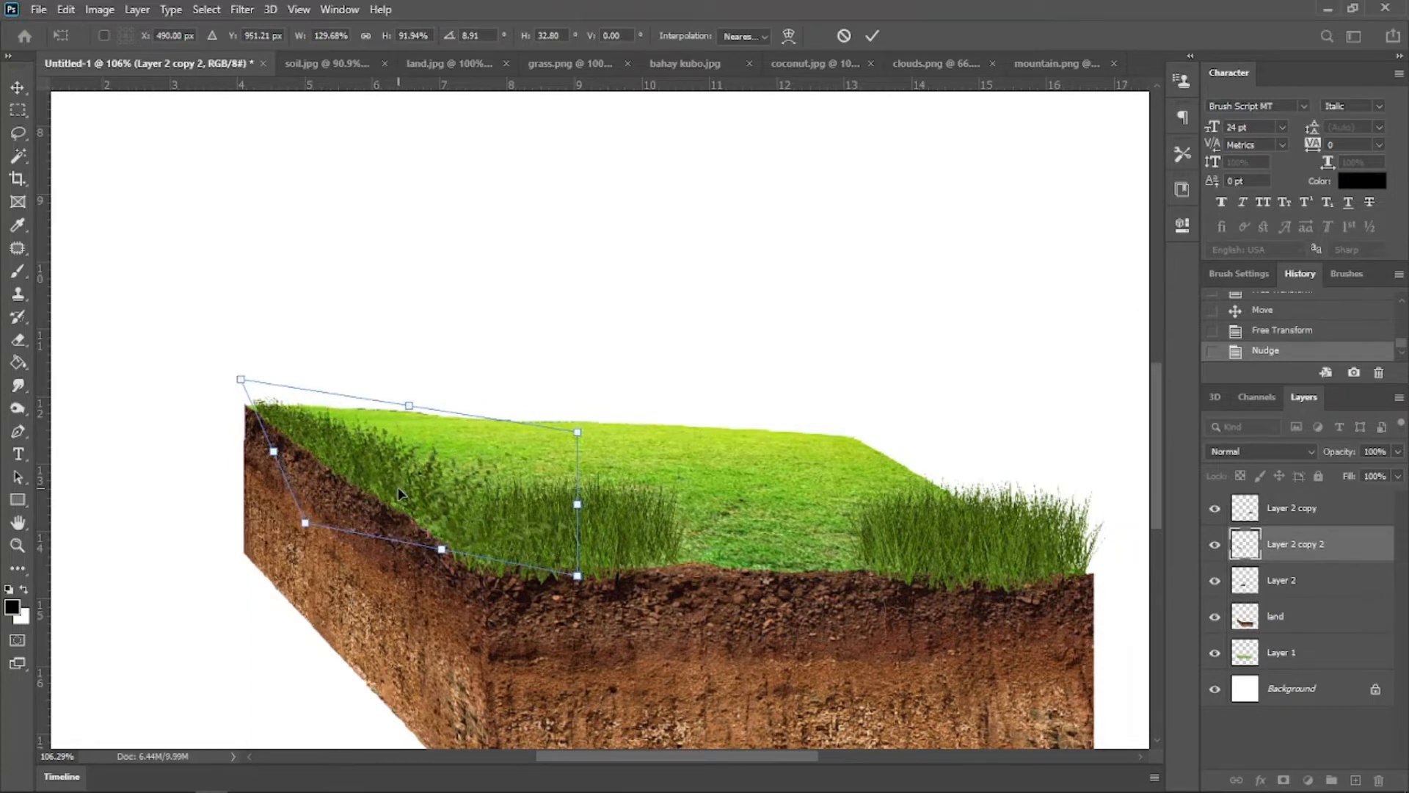
key("Return")
key("ctrl+0")
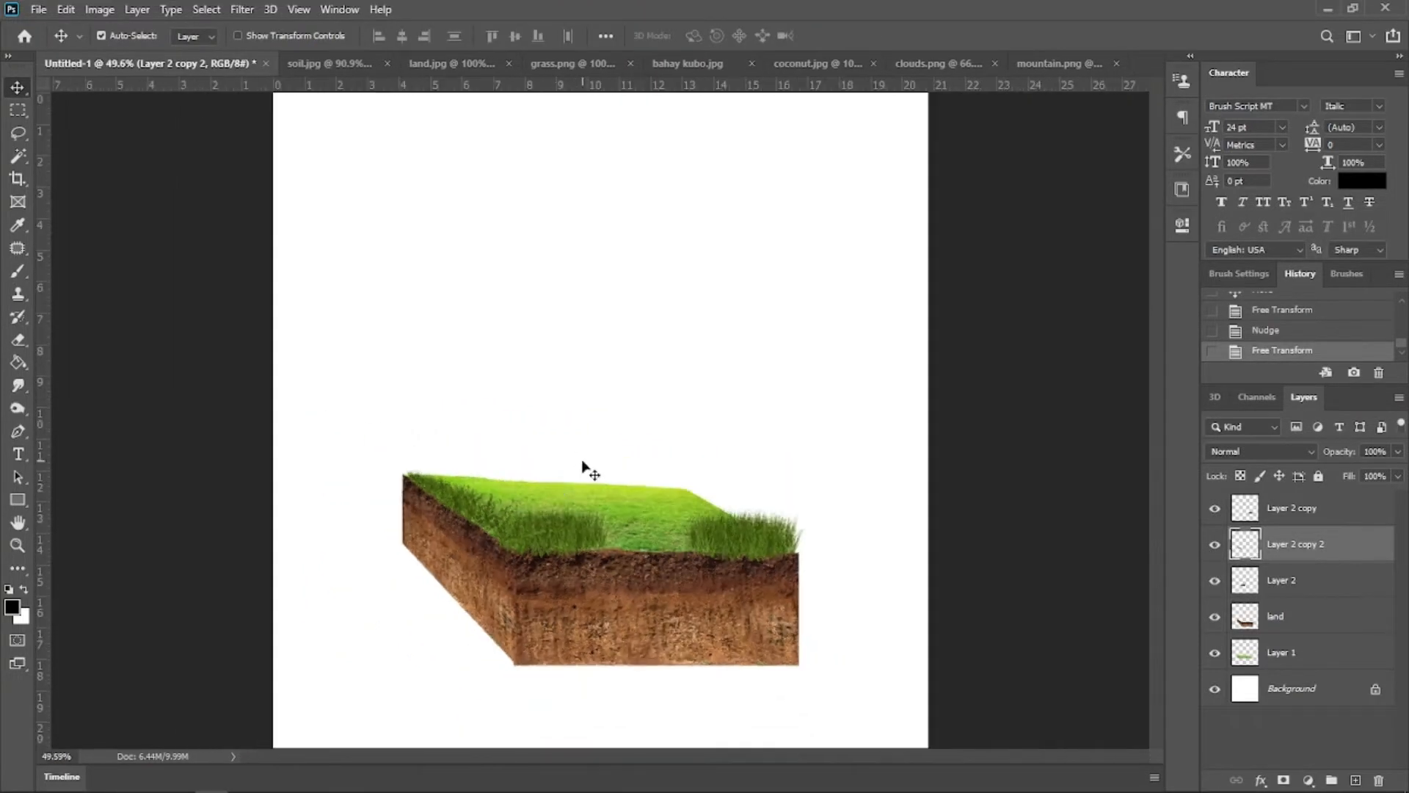
Step: Switch to coconut.jpg and duplicate its Green channel
left_click(809, 66)
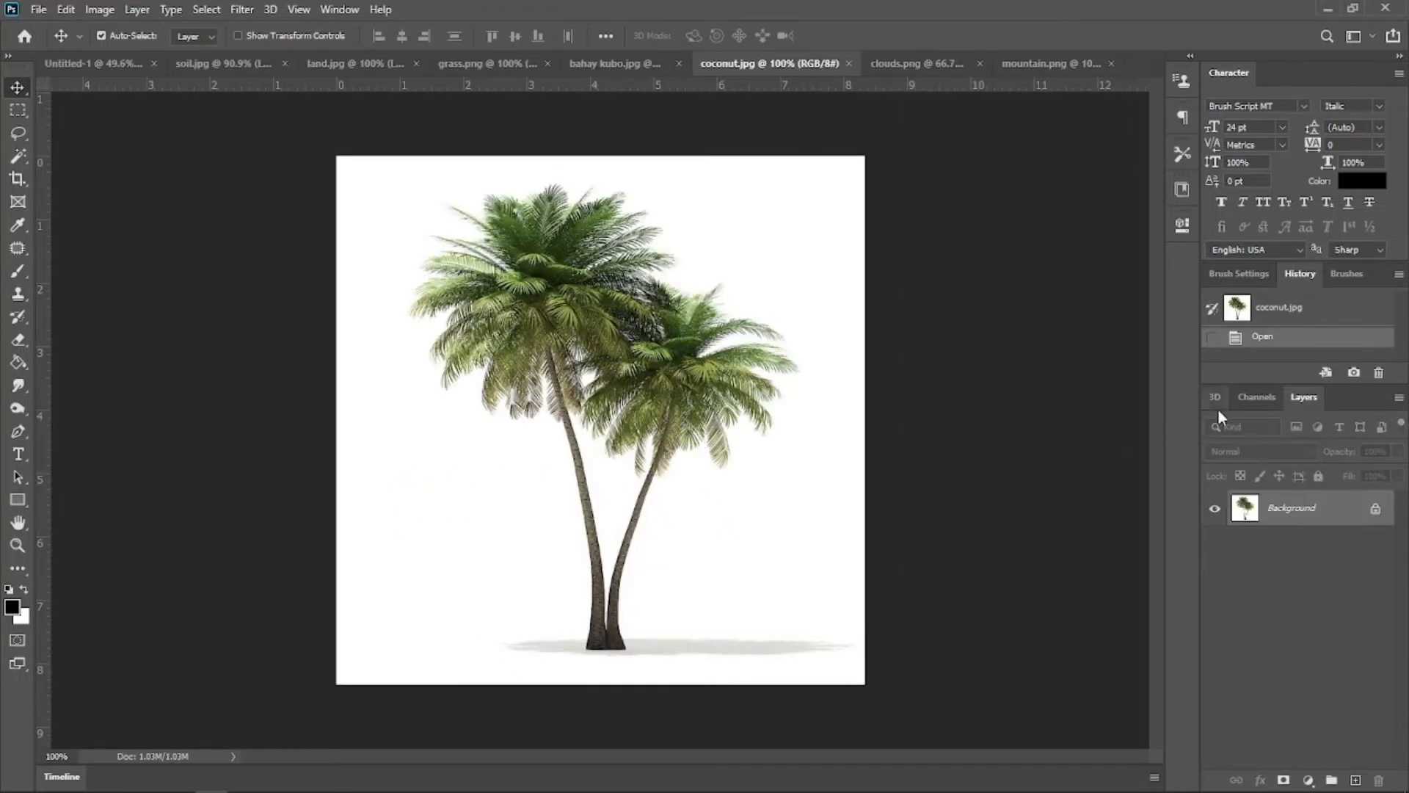
left_click(1257, 397)
left_click_drag(1250, 503, 1354, 780)
Step: Apply Levels to the Green copy channel so the palms become solid black against a white background
left_click(102, 10)
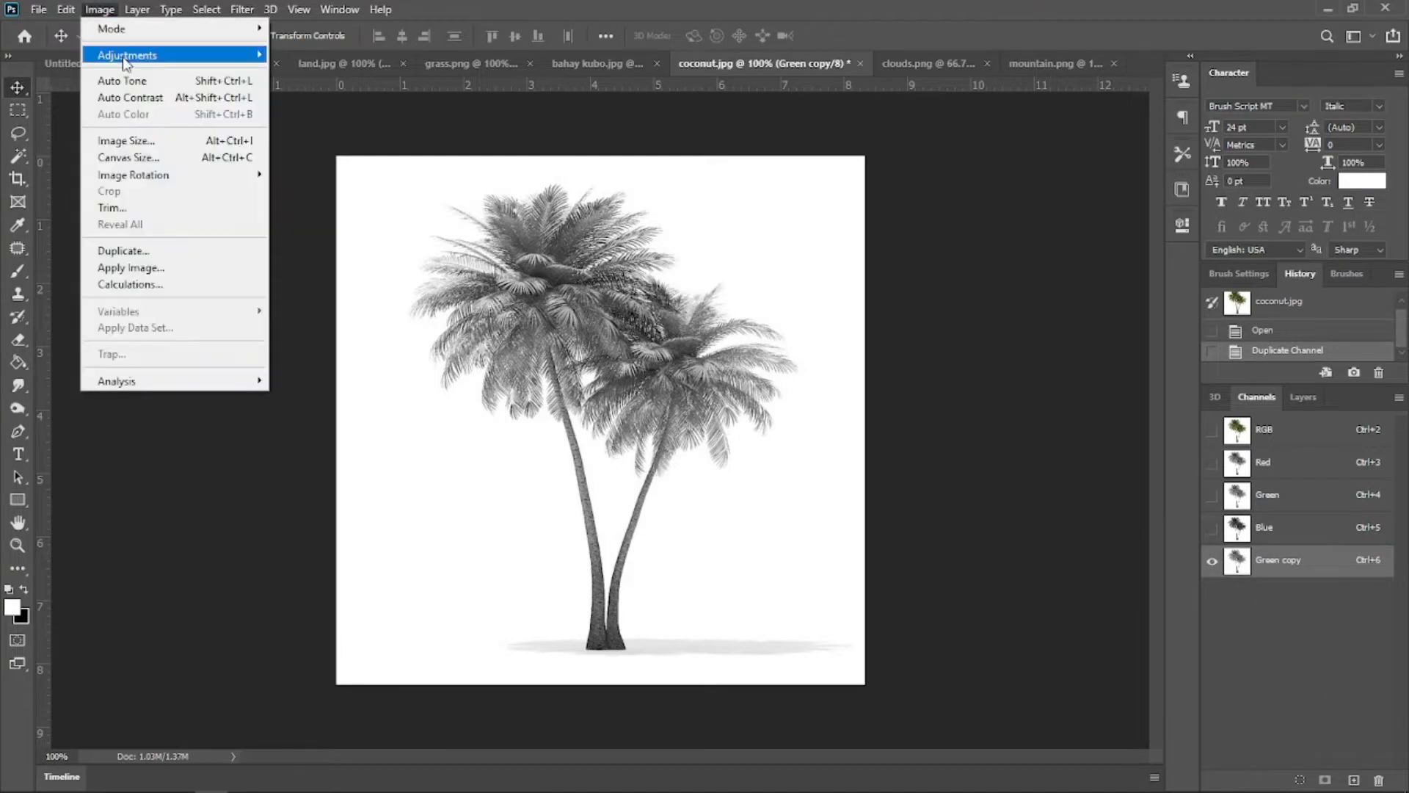
mouse_move(125, 57)
left_click(293, 76)
left_click_drag(623, 408, 724, 411)
left_click_drag(843, 409, 810, 411)
left_click_drag(725, 410, 754, 412)
left_click(914, 246)
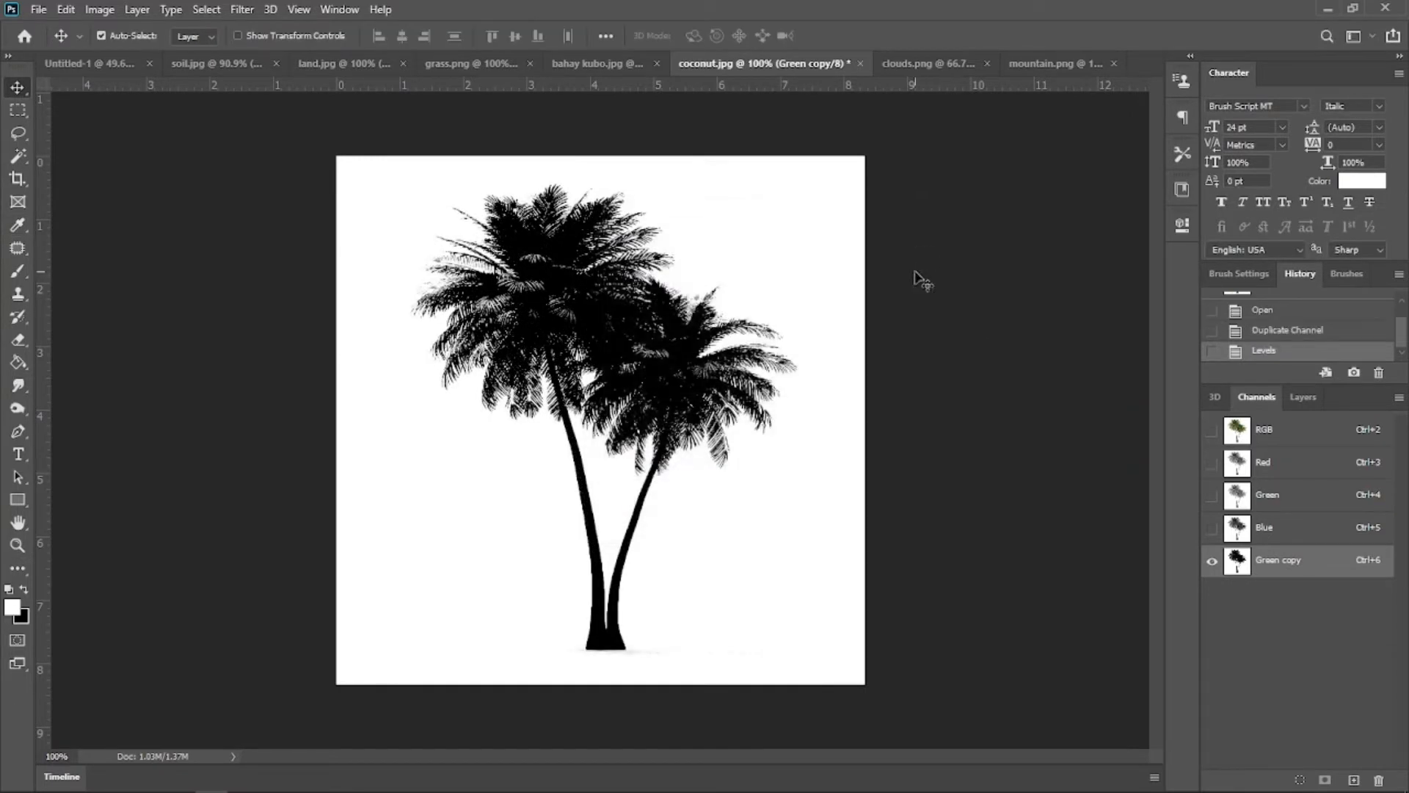
Step: Clear the background around the palms on the unlocked layer, using a selection loaded from the Green copy channel
left_click(1247, 562, "ctrl")
left_click(1212, 429)
left_click(1212, 560)
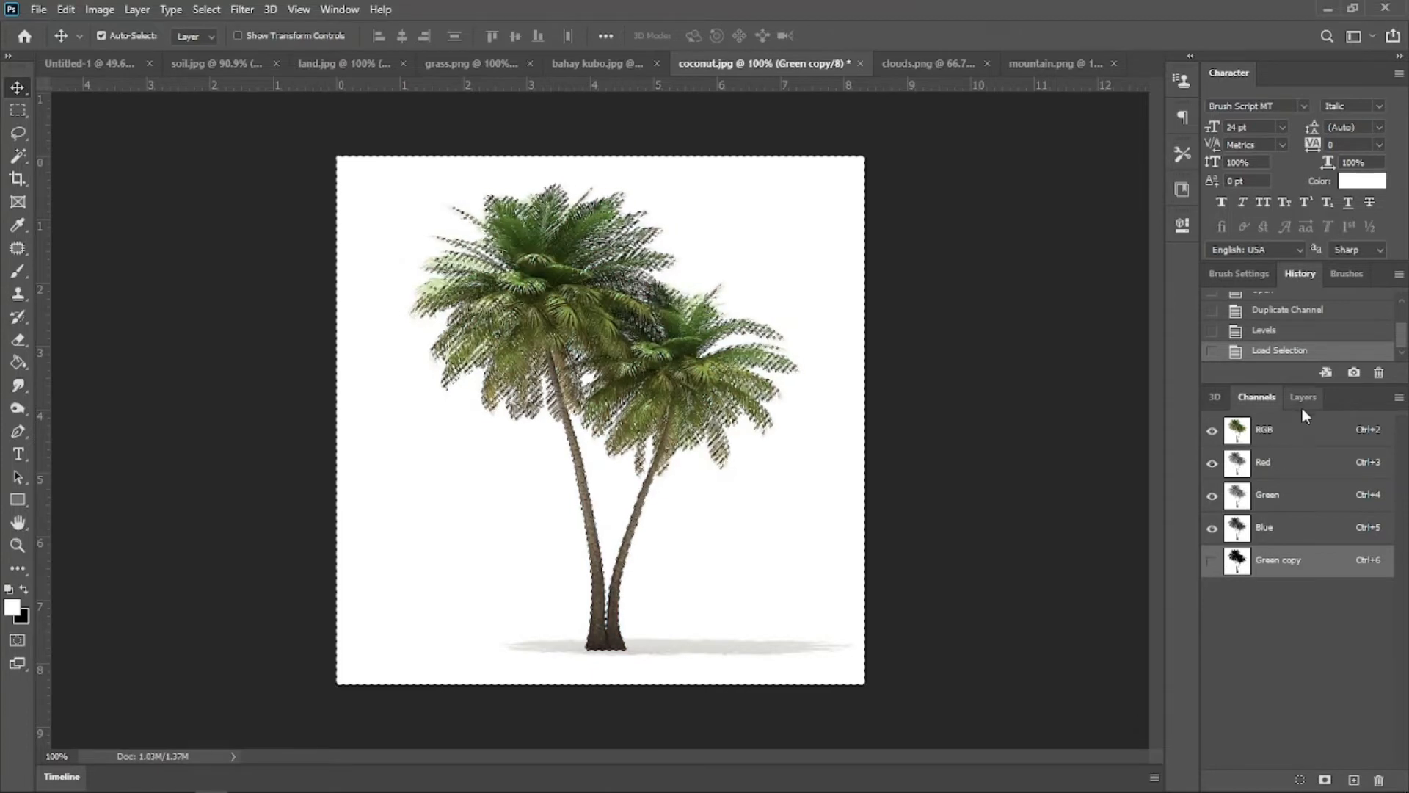
left_click(1301, 397)
left_click(1366, 508)
key("Delete")
key("ctrl+d")
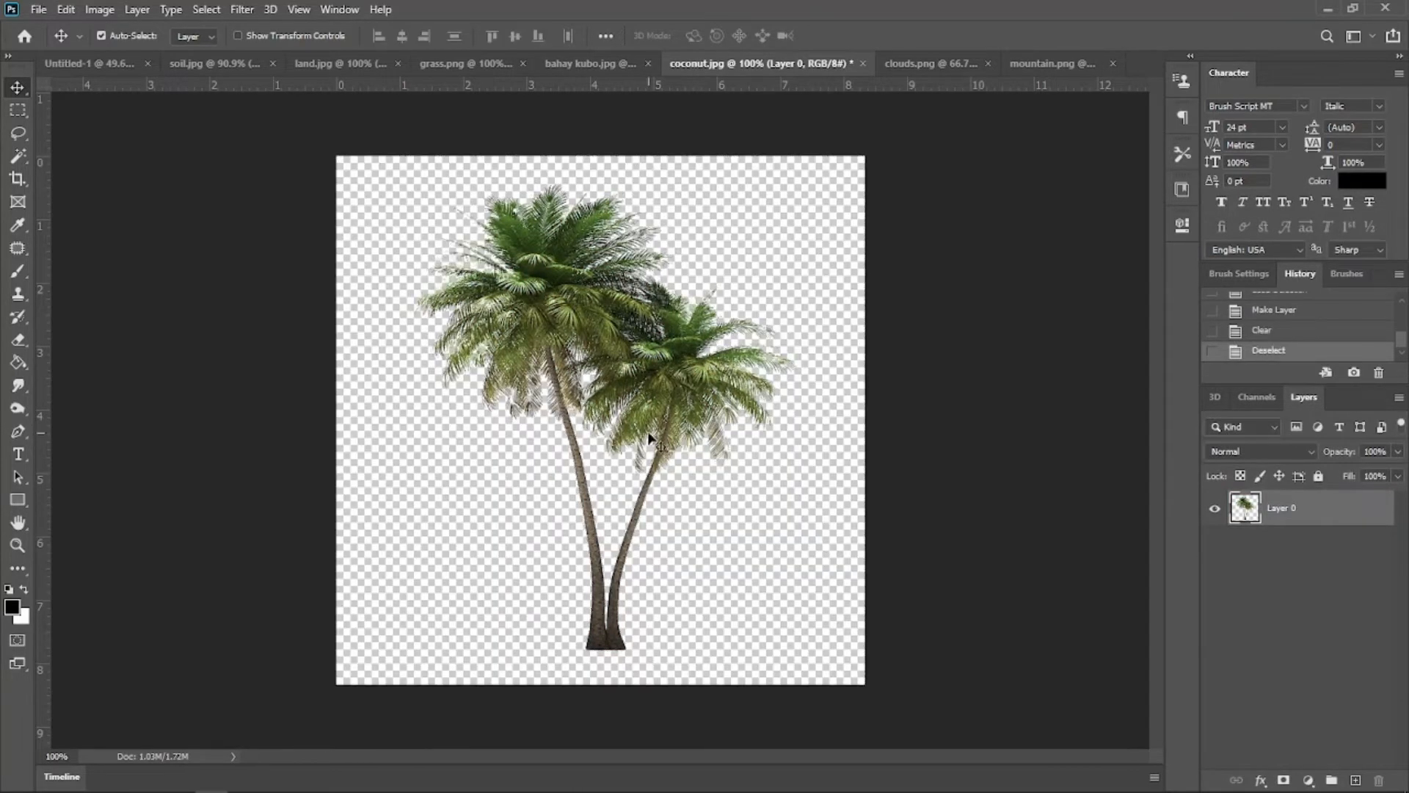
Step: Bring the cut-out palms into Untitled-1 and place them near the lawn's front left corner
left_click_drag(649, 438, 516, 466)
scroll(518, 469, "up", 5)
Step: Nudge the left-edge grass copy down slightly and erase its excess around the front left corner with the Eraser
left_click(453, 530)
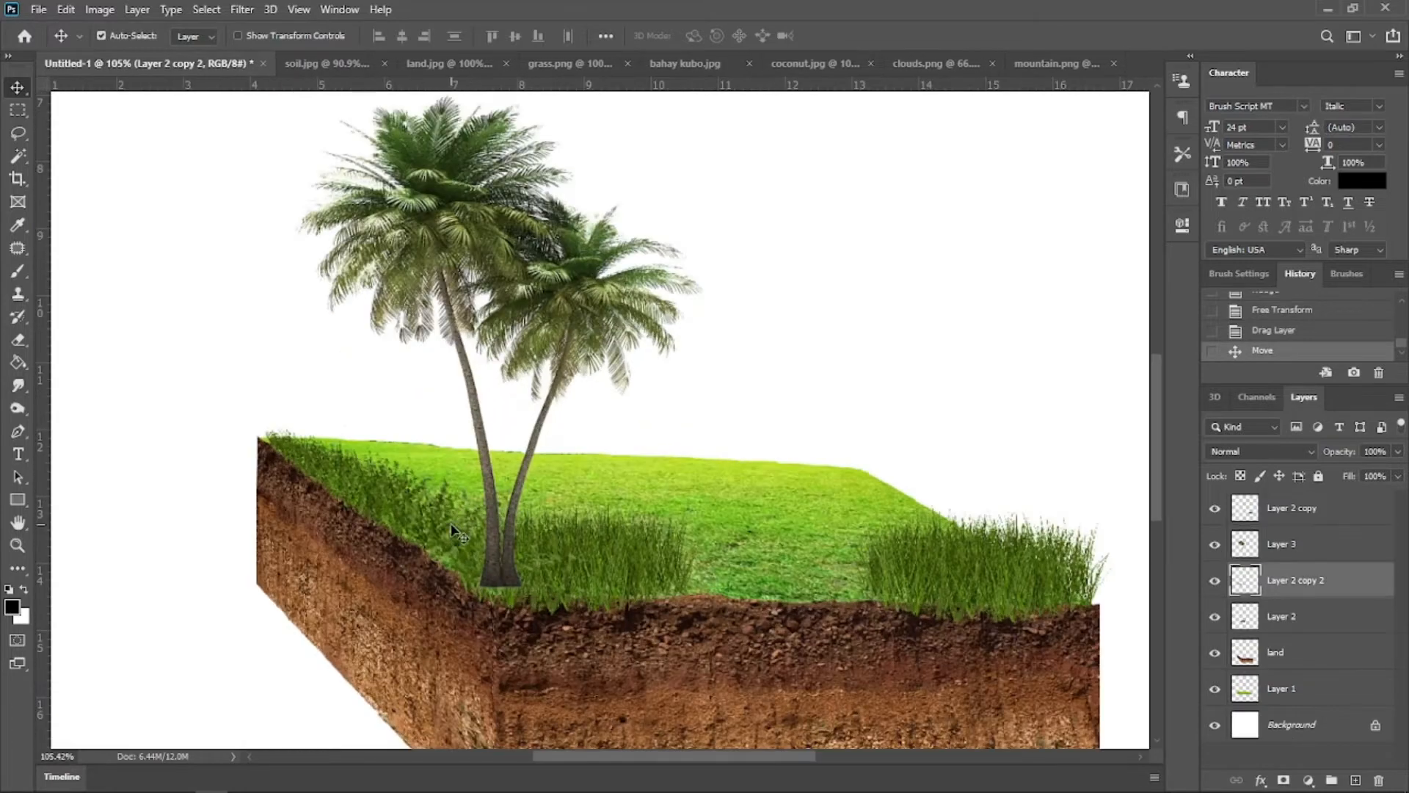
key("Down")
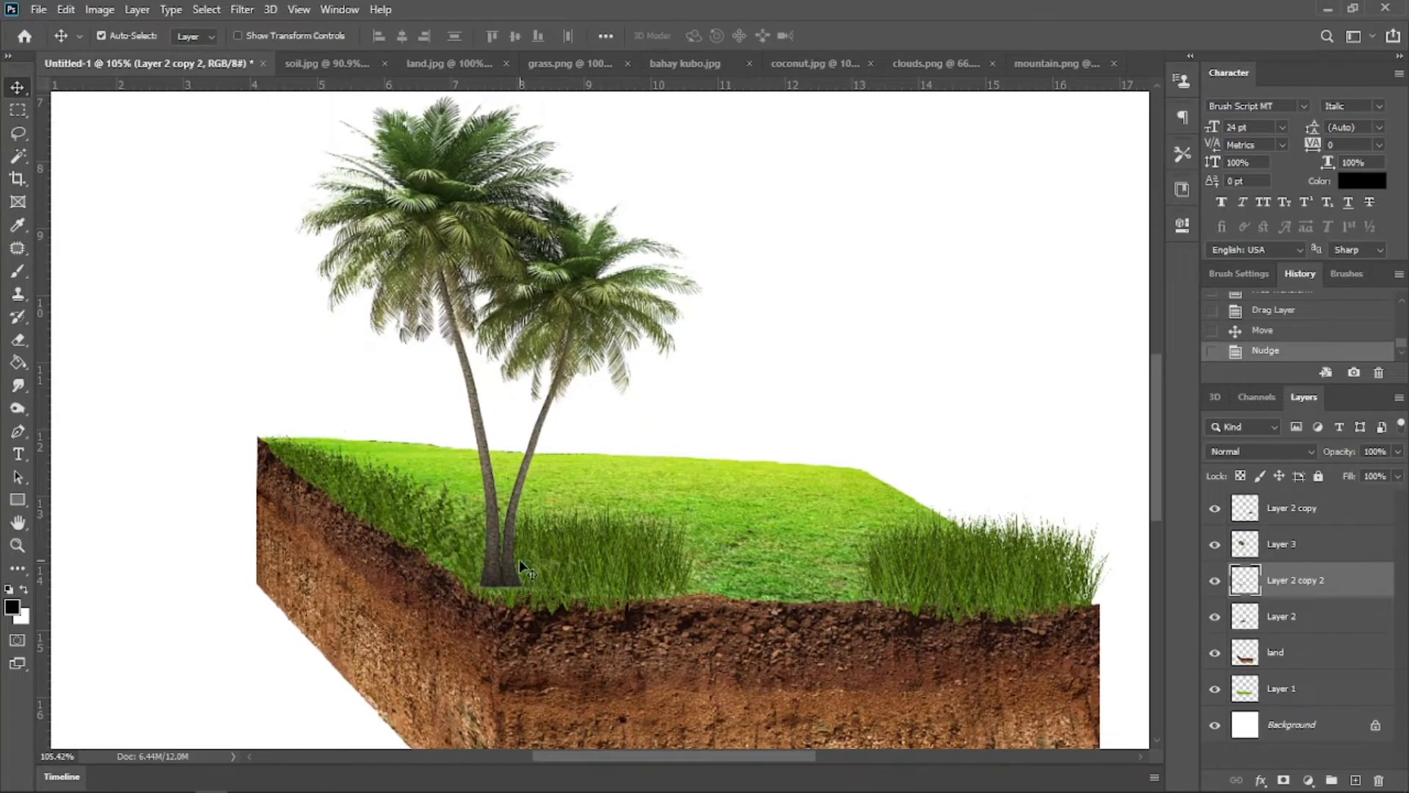
right_click(18, 339)
left_click(81, 339)
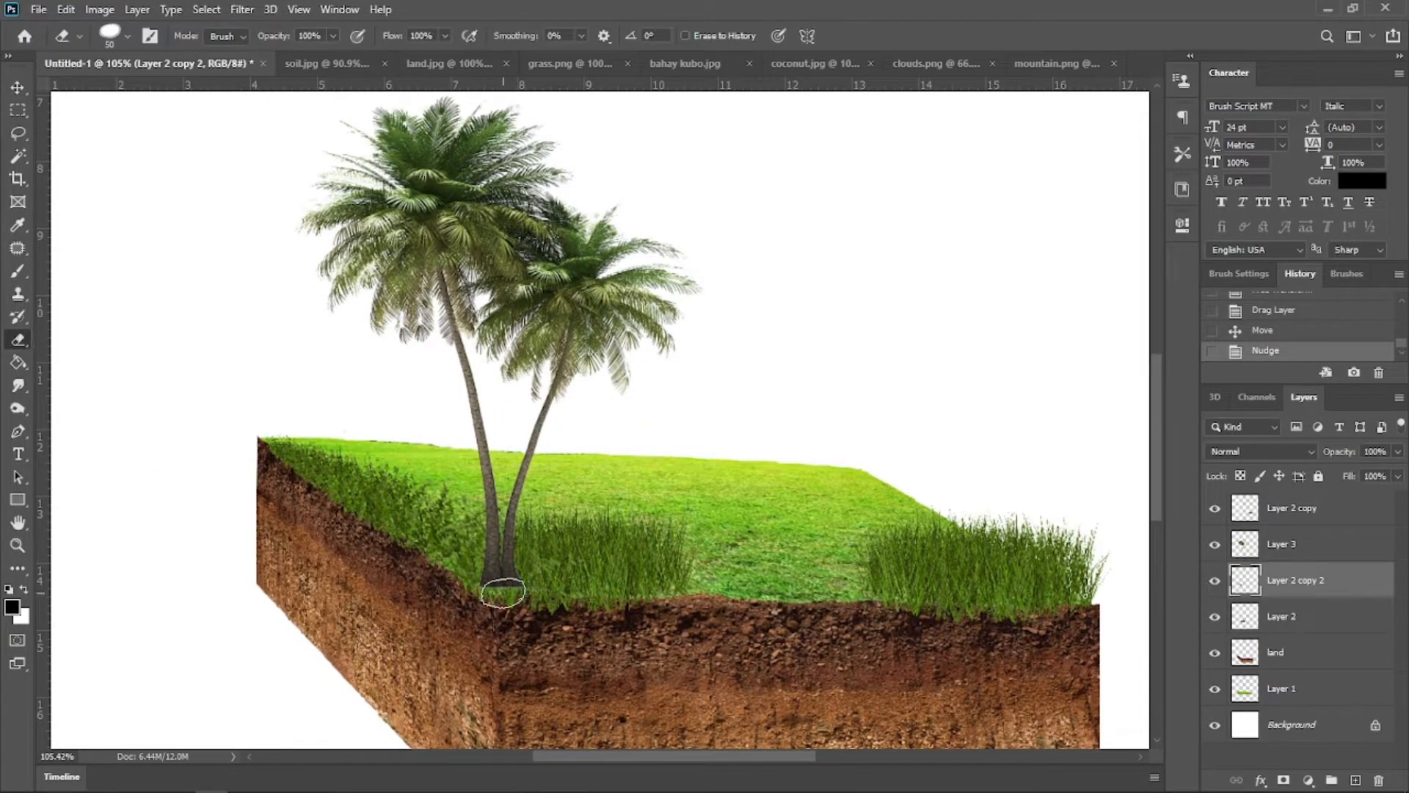
key("v")
Step: Move the palm layer beneath the grass layers, directly above the land layer, and shift the palms up slightly
left_click(1296, 544)
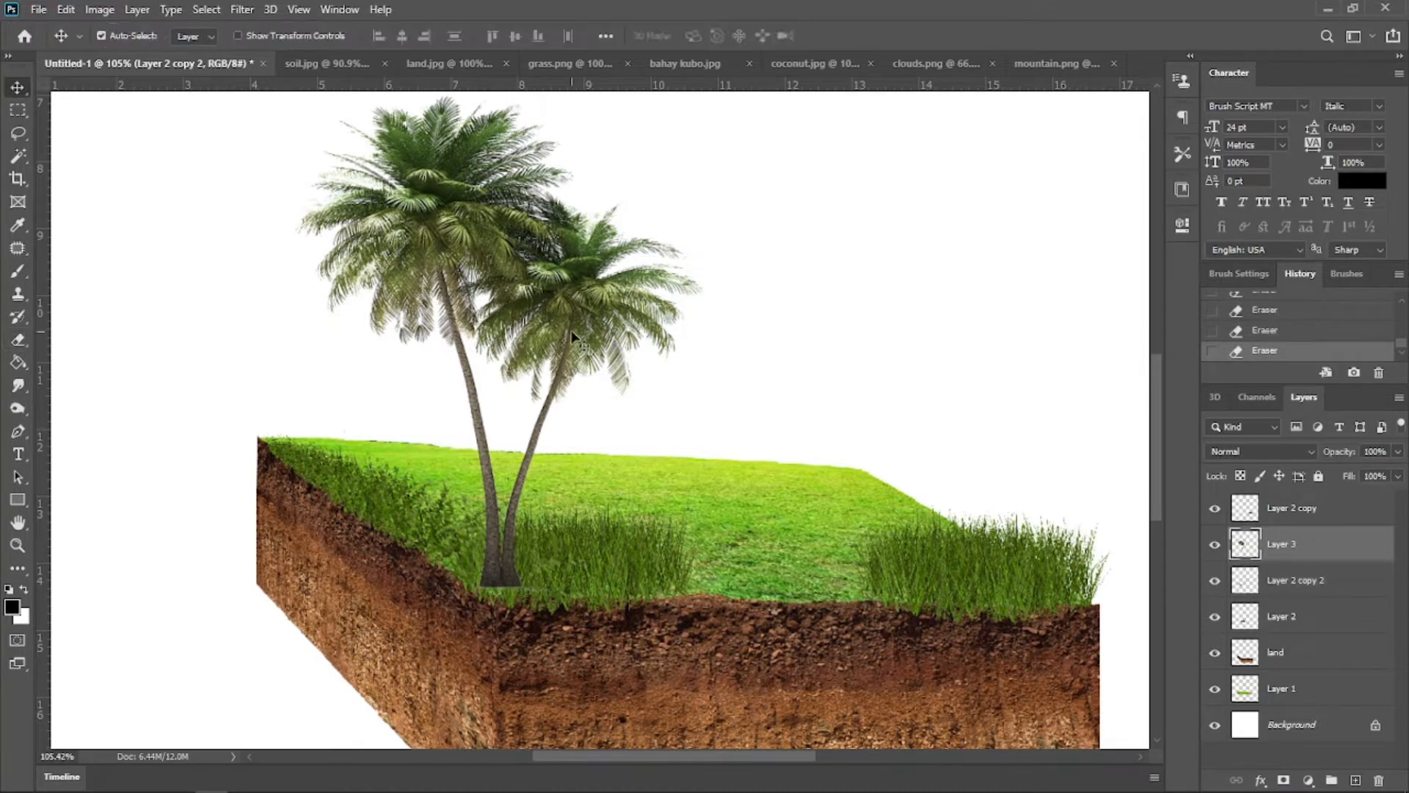
left_click_drag(1297, 580, 1297, 640)
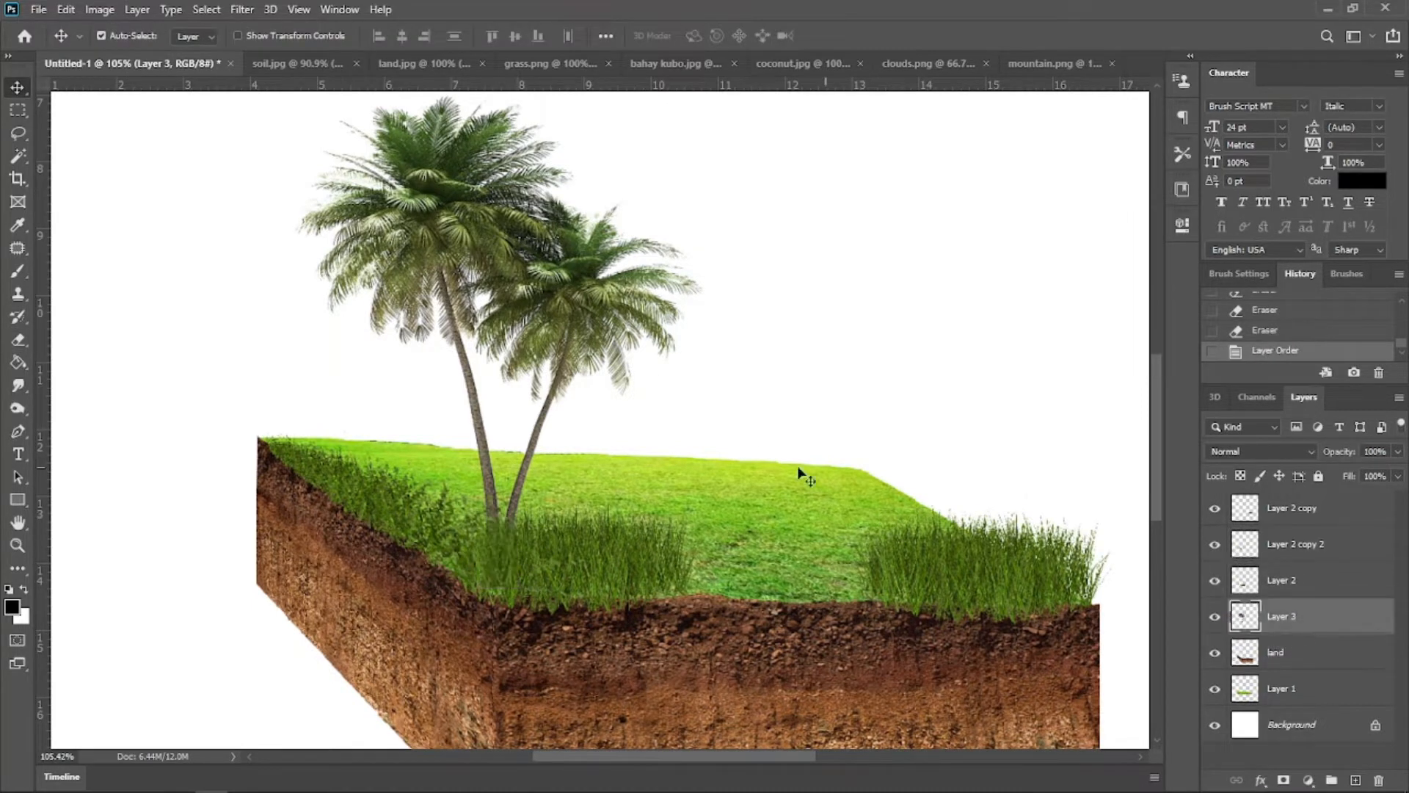
scroll(589, 310, "up", 2)
scroll(589, 310, "down", 3)
scroll(586, 303, "down", 3)
left_click_drag(585, 301, 583, 288)
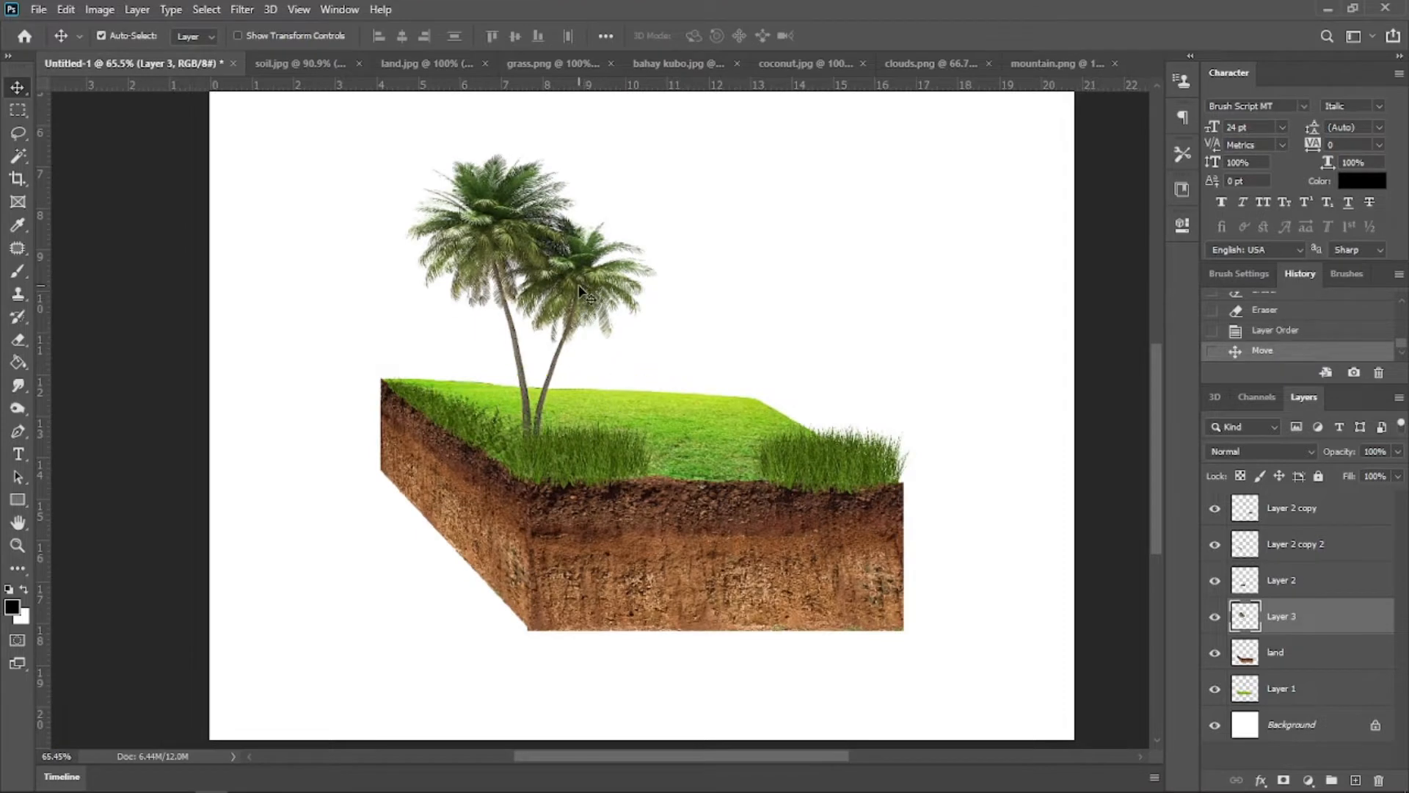
Step: Enlarge the palms to about 121% and position their trunks behind the front left grass
scroll(582, 286, "down", 2)
key("ctrl+t")
left_click_drag(443, 174, 381, 123)
scroll(637, 337, "up", 3)
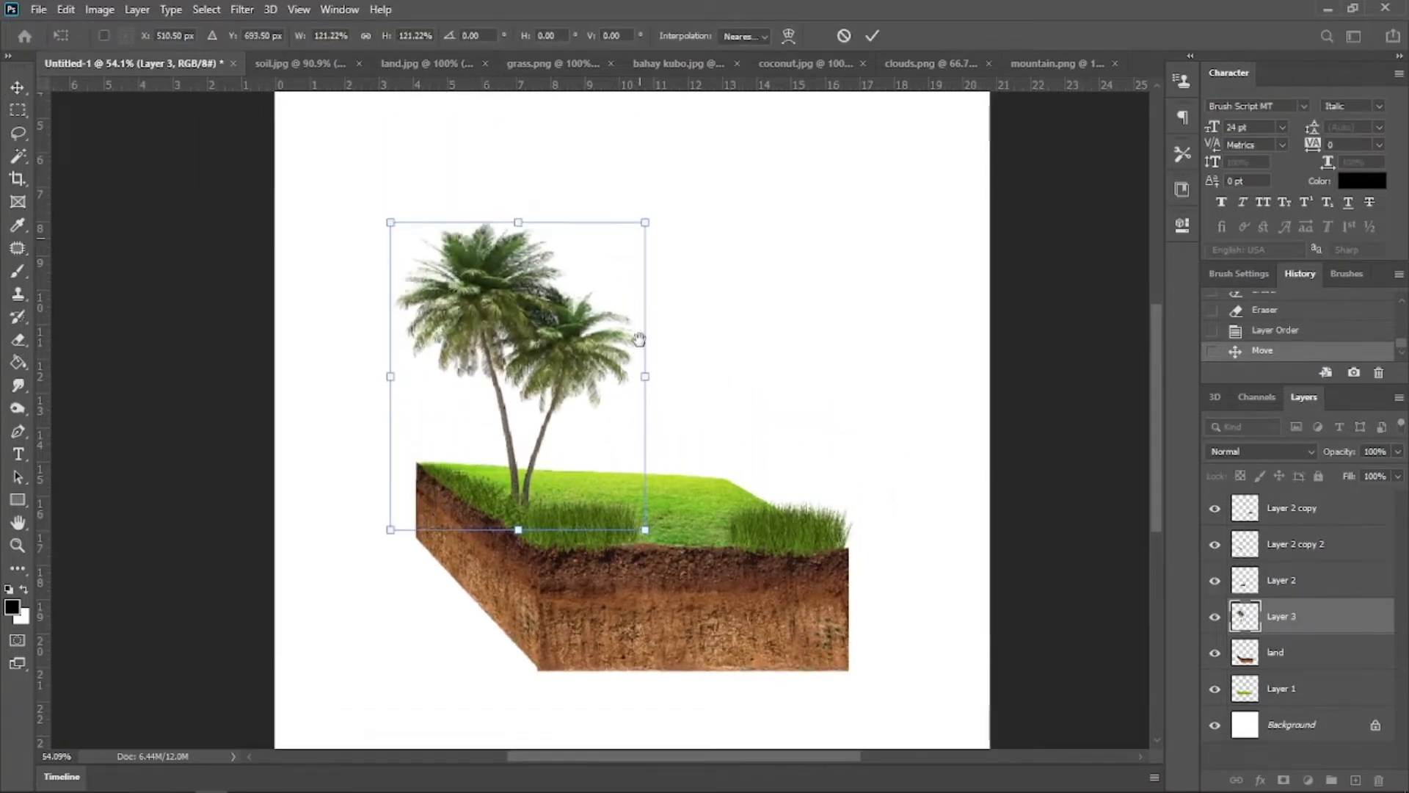
left_click_drag(587, 350, 600, 346)
key("Return")
scroll(629, 255, "down", 1)
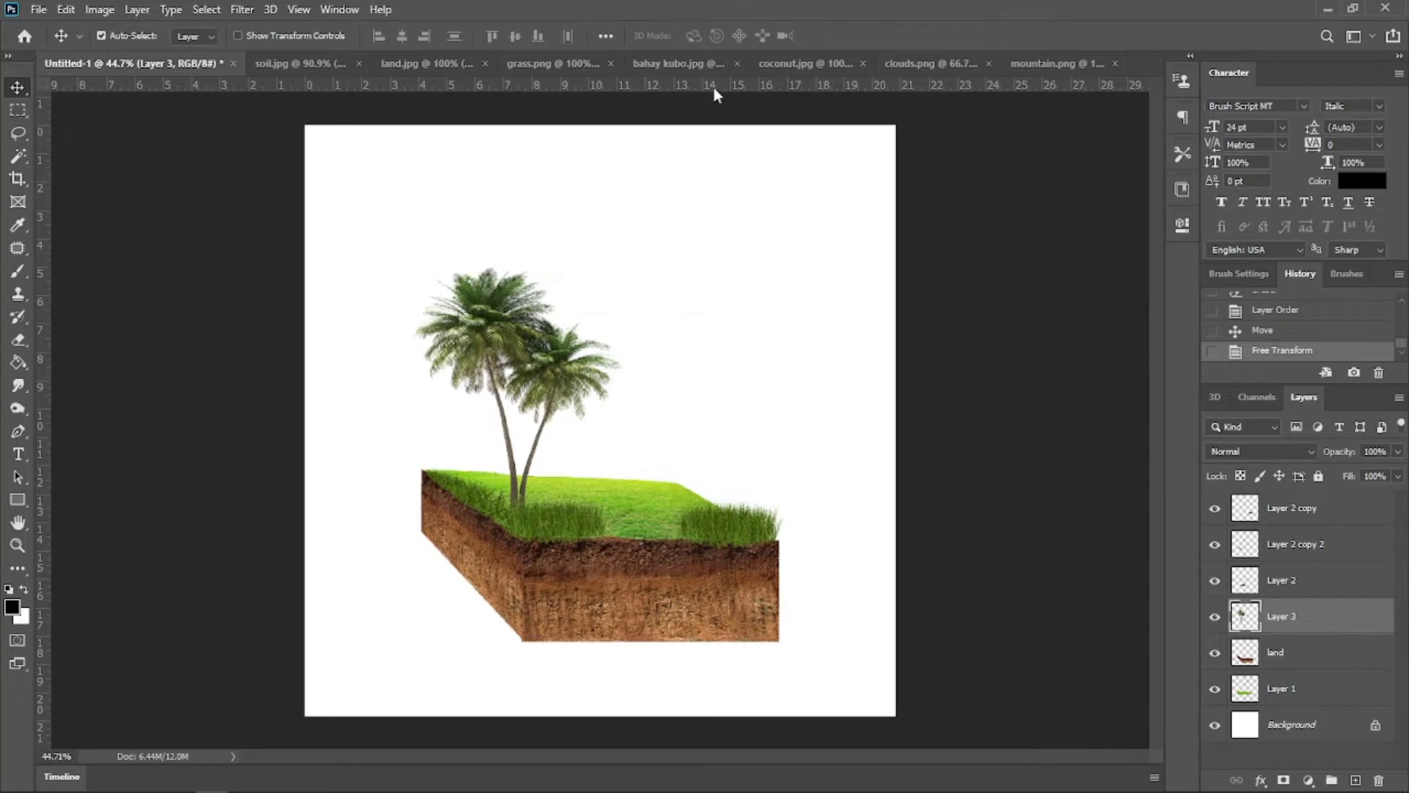
Step: Remove the white background around the hut in bahay kubo.jpg, including the porch opening, using Magic Wand selections
left_click(649, 64)
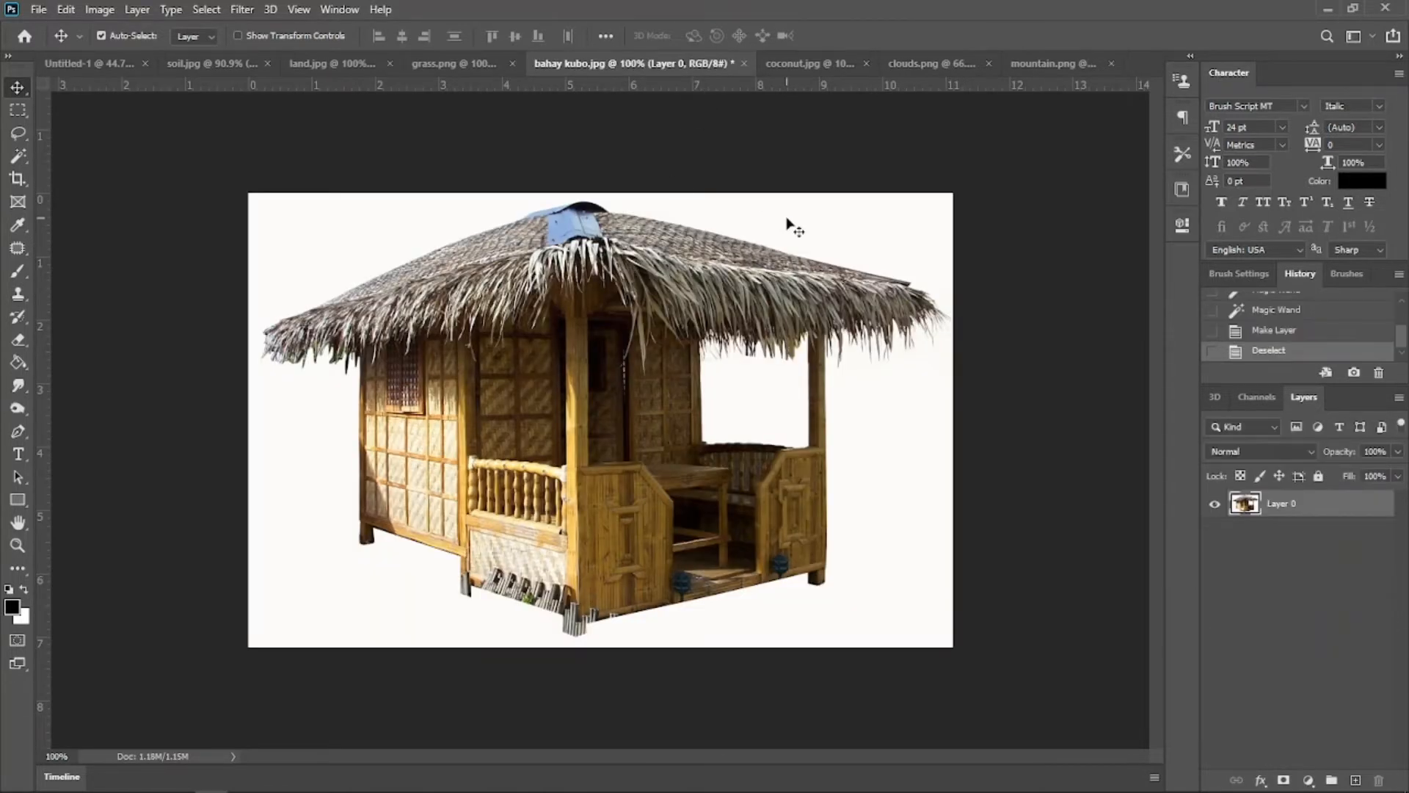
key("w")
left_click(794, 228)
left_click(755, 393, "shift")
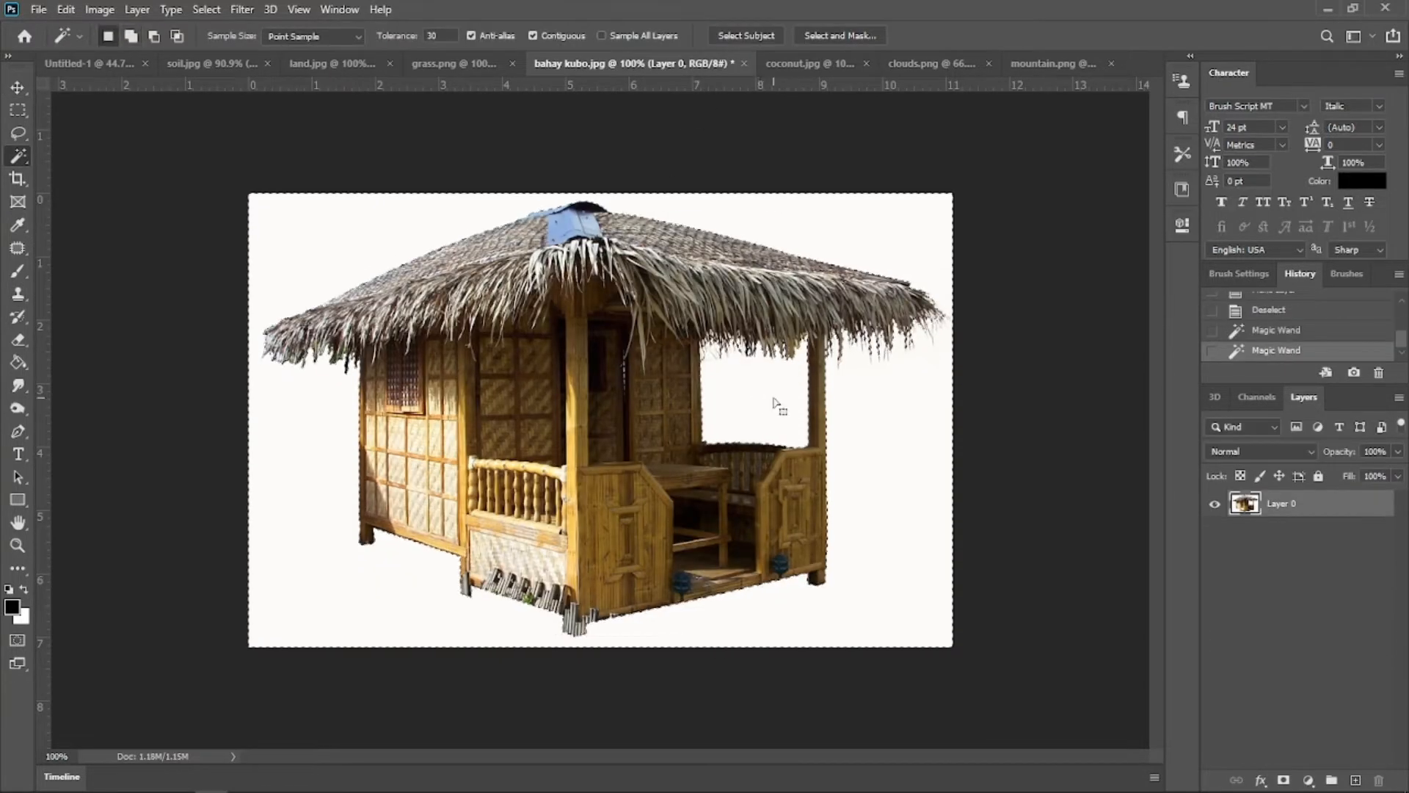
key("Delete")
Step: Bring the cut-out hut into Untitled-1 as a layer above the palms and place it over the lawn
key("v")
mouse_move(736, 403)
left_mouse_down()
mouse_move(253, 124)
mouse_move(106, 69)
mouse_move(630, 453)
mouse_move(593, 436)
left_mouse_up()
key("y")
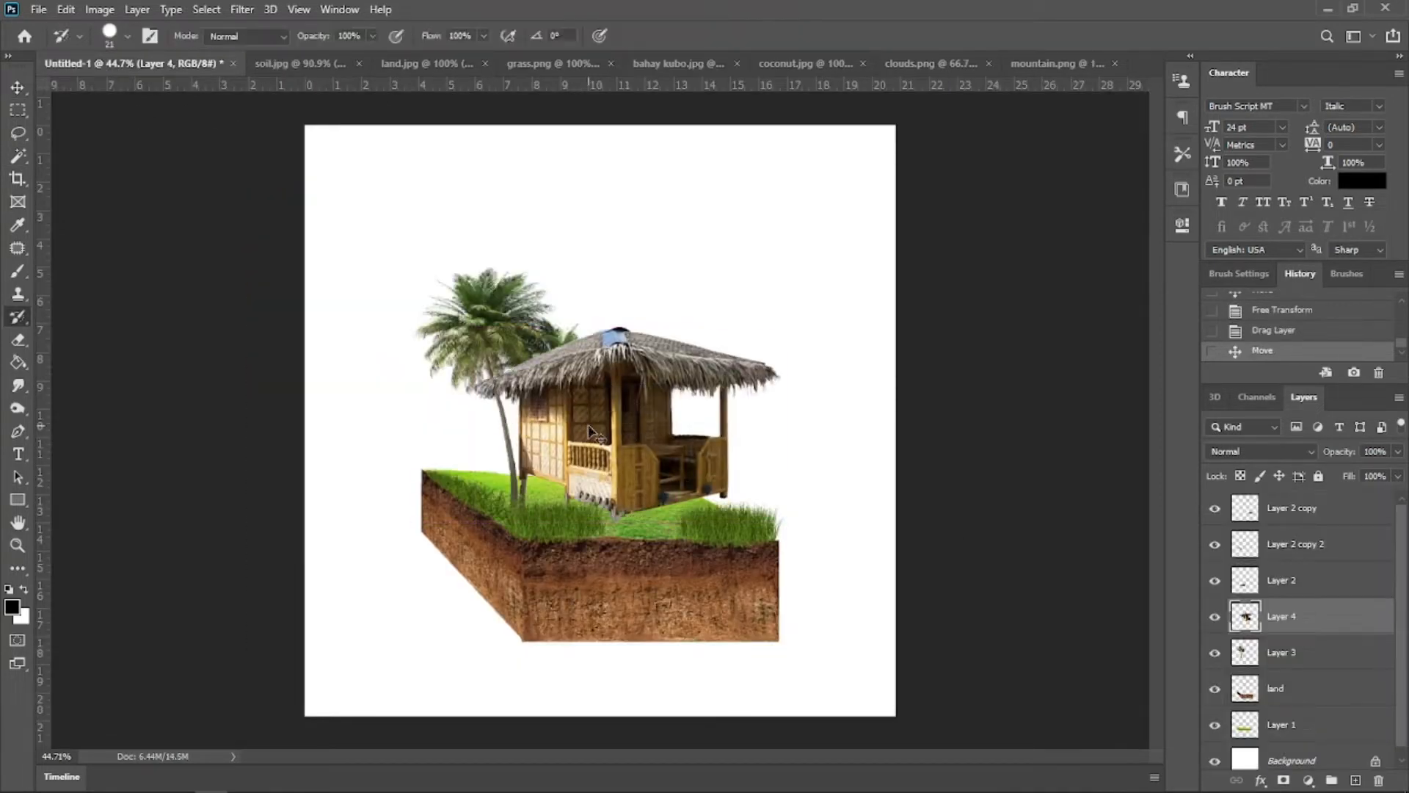
Step: Flip the hut horizontally, scale it to about 48% and place it behind the front right grass clump
key("ctrl+t")
left_click_drag(776, 325, 660, 400)
left_click_drag(594, 444, 683, 473)
right_click(673, 446)
left_click(722, 742)
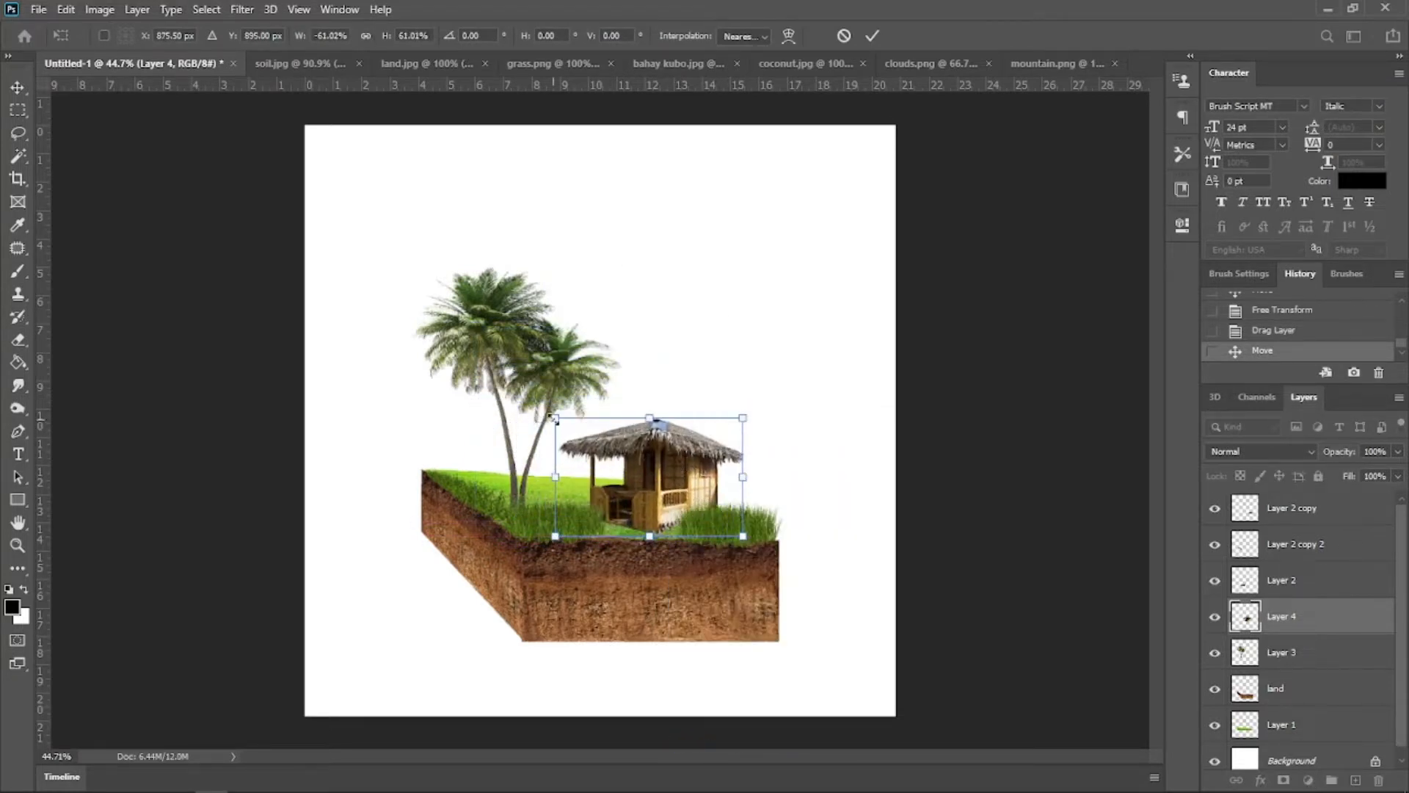
left_click_drag(554, 418, 595, 444)
left_click_drag(664, 491, 658, 490)
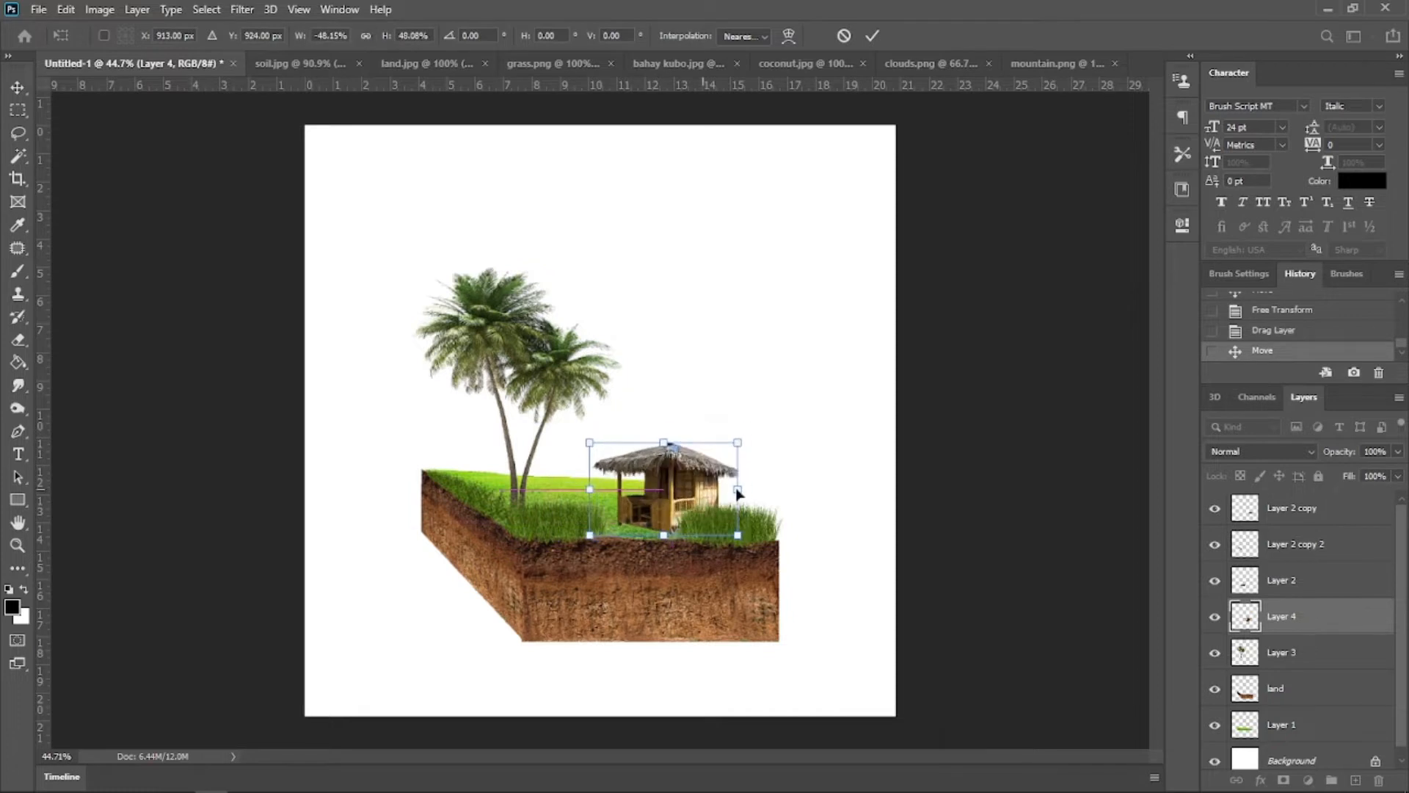
key("Return")
Step: Move the palms to the lawn's back left corner and shrink them
key("v")
left_click(556, 361)
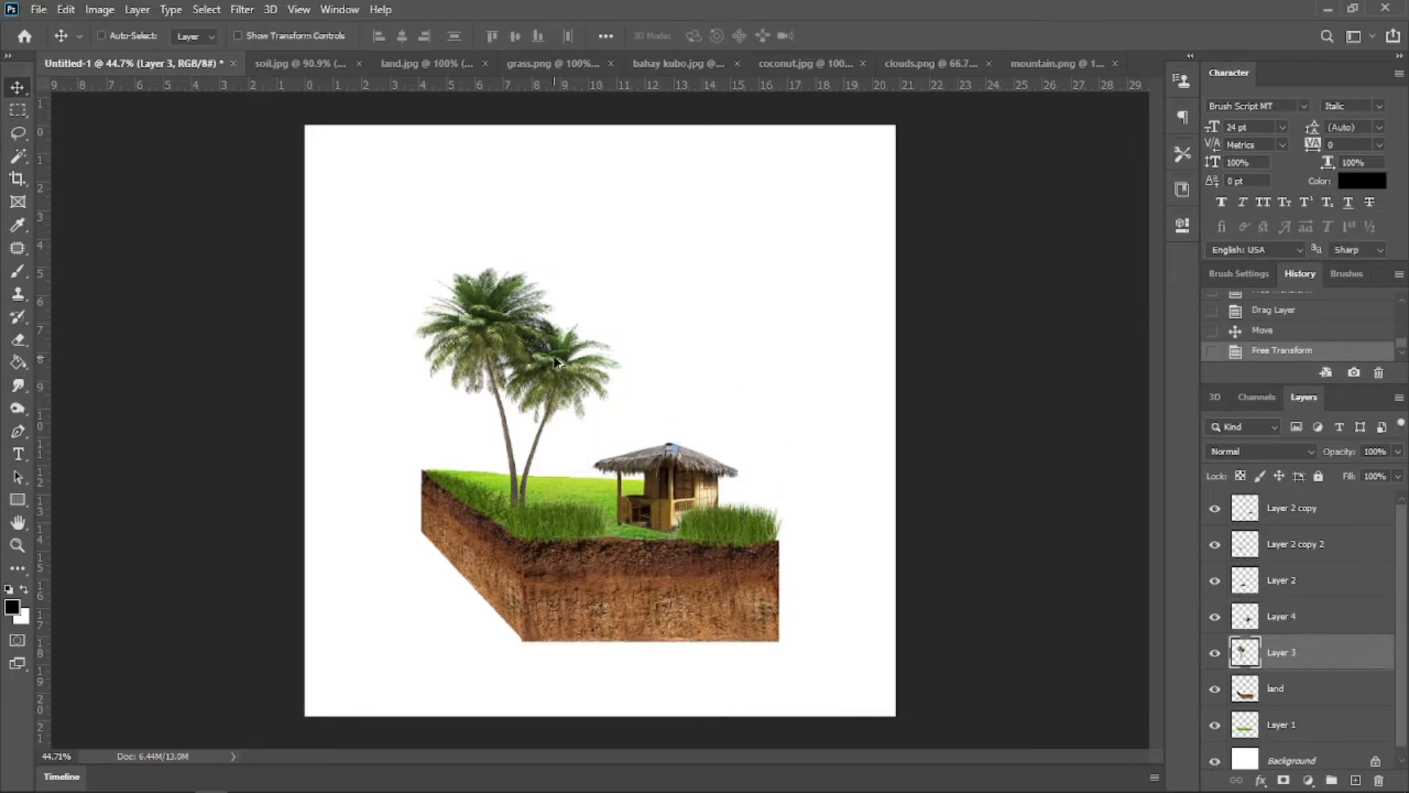
left_click_drag(549, 373, 521, 353)
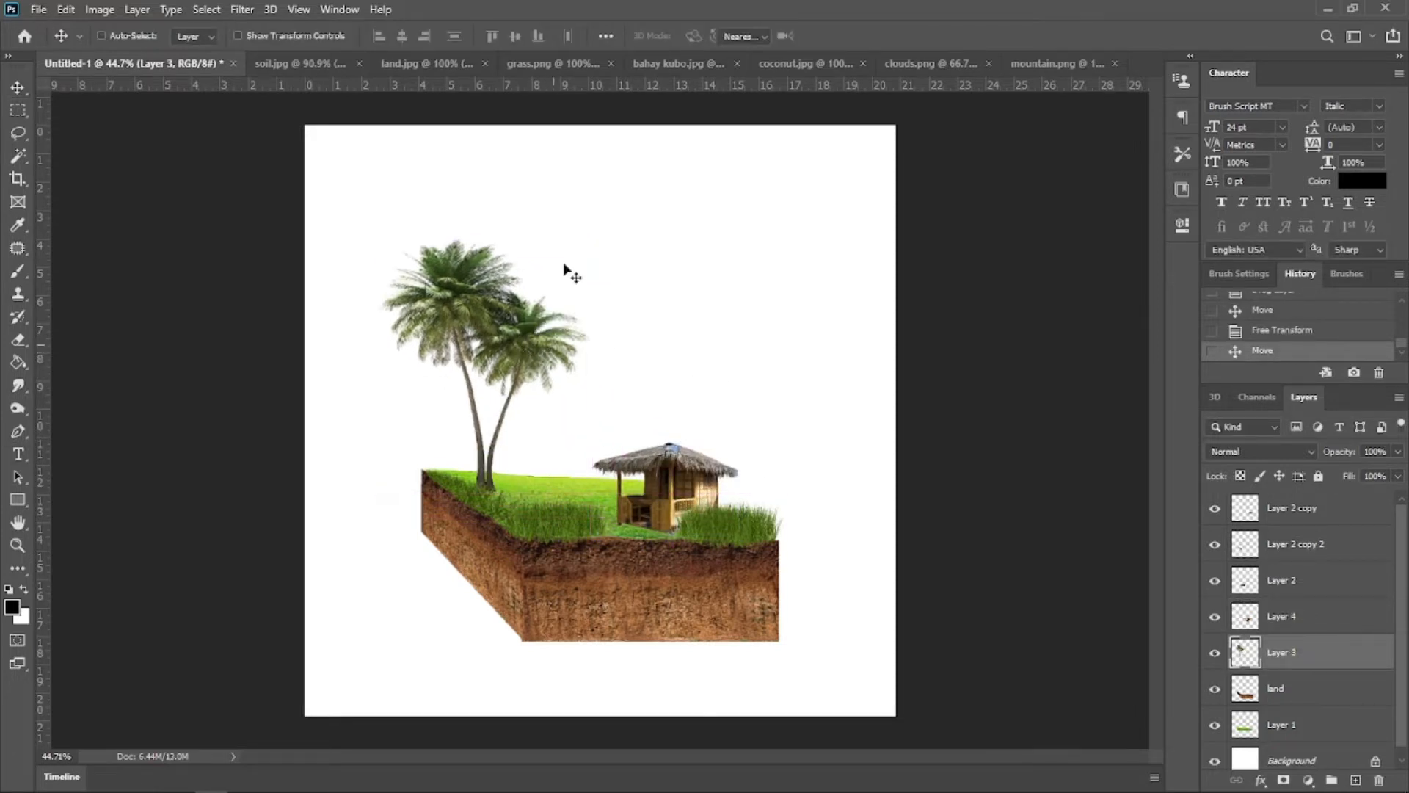
key("ctrl+t")
left_click_drag(592, 236, 535, 306)
key("Return")
Step: Duplicate the palms behind the hut on the lawn's right side and enlarge the copy
left_click_drag(488, 401, 747, 433)
key("ctrl+t")
left_click_drag(802, 323, 888, 222)
left_click_drag(831, 323, 791, 338)
key("Return")
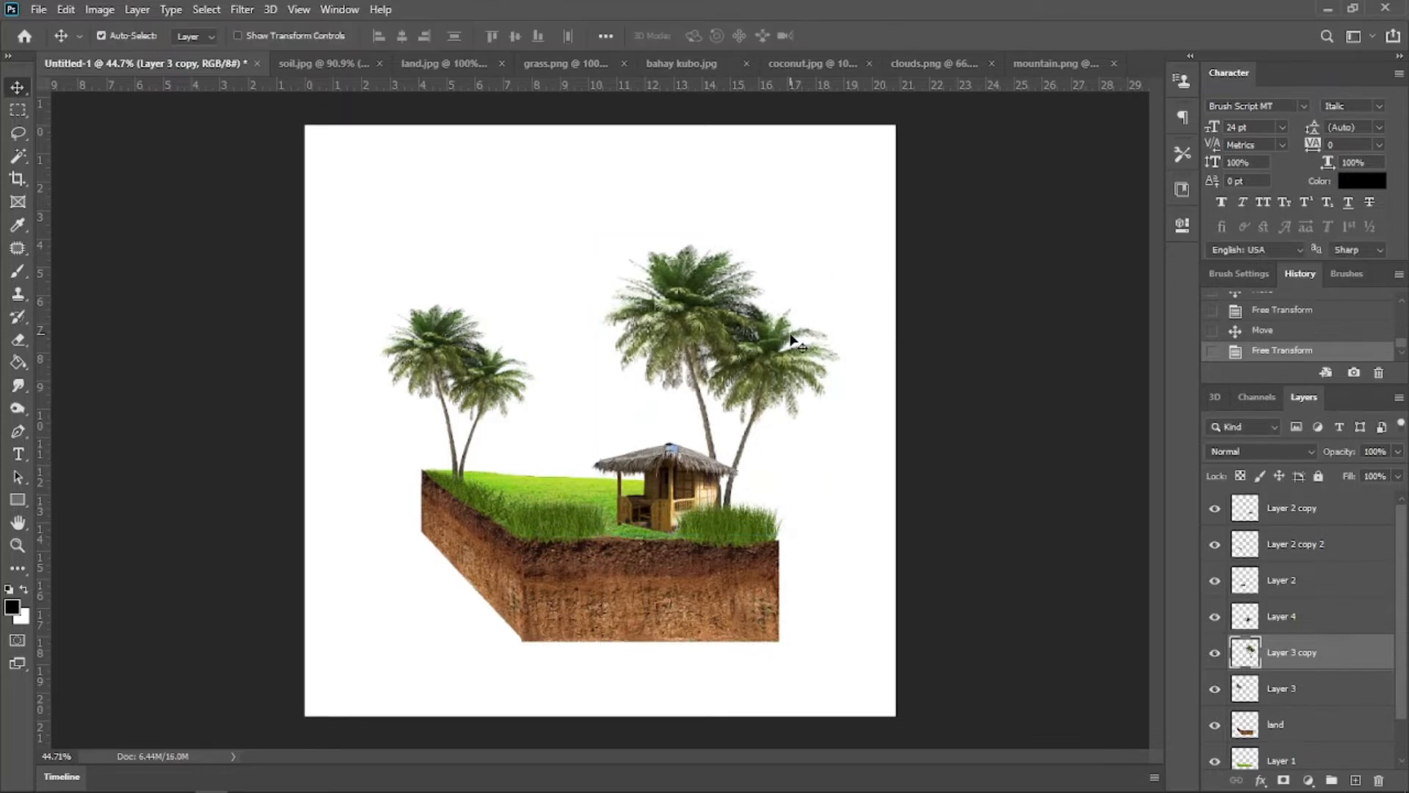
Step: Nudge the front right grass clump slightly to the right
scroll(710, 383, "down", 1)
left_click(722, 500)
key("Right")
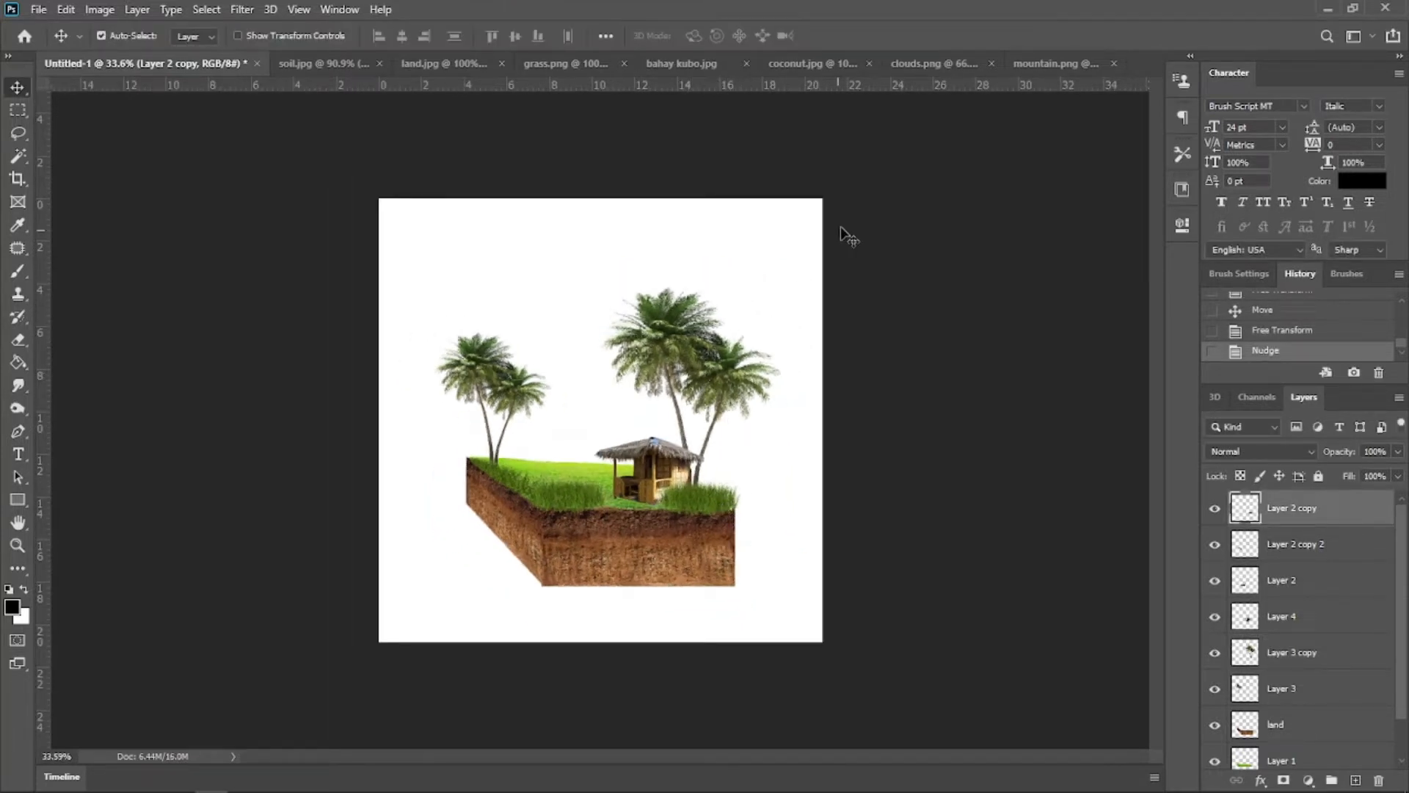
Step: Bring the mountain from mountain.png into Untitled-1 and send its layer behind everything except the background
left_click(1055, 63)
left_click_drag(723, 316, 599, 403)
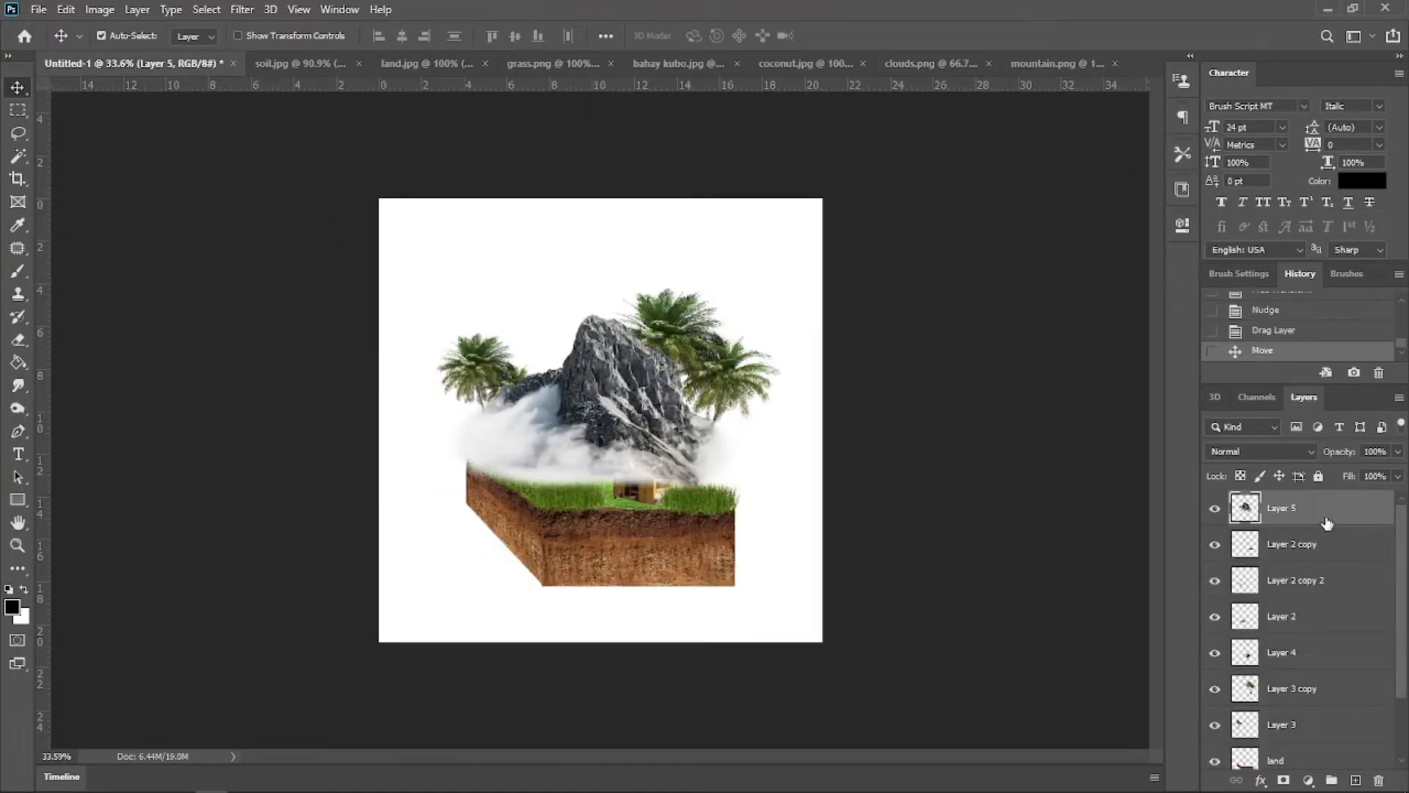
left_click_drag(1327, 522, 1299, 693)
left_click_drag(602, 408, 571, 419)
key("ctrl+shift+bracketleft")
Step: Transform the mountain to about 102% width and 111% height so it stands behind the lawn between the palms
key("ctrl+t")
left_click_drag(717, 342, 753, 300)
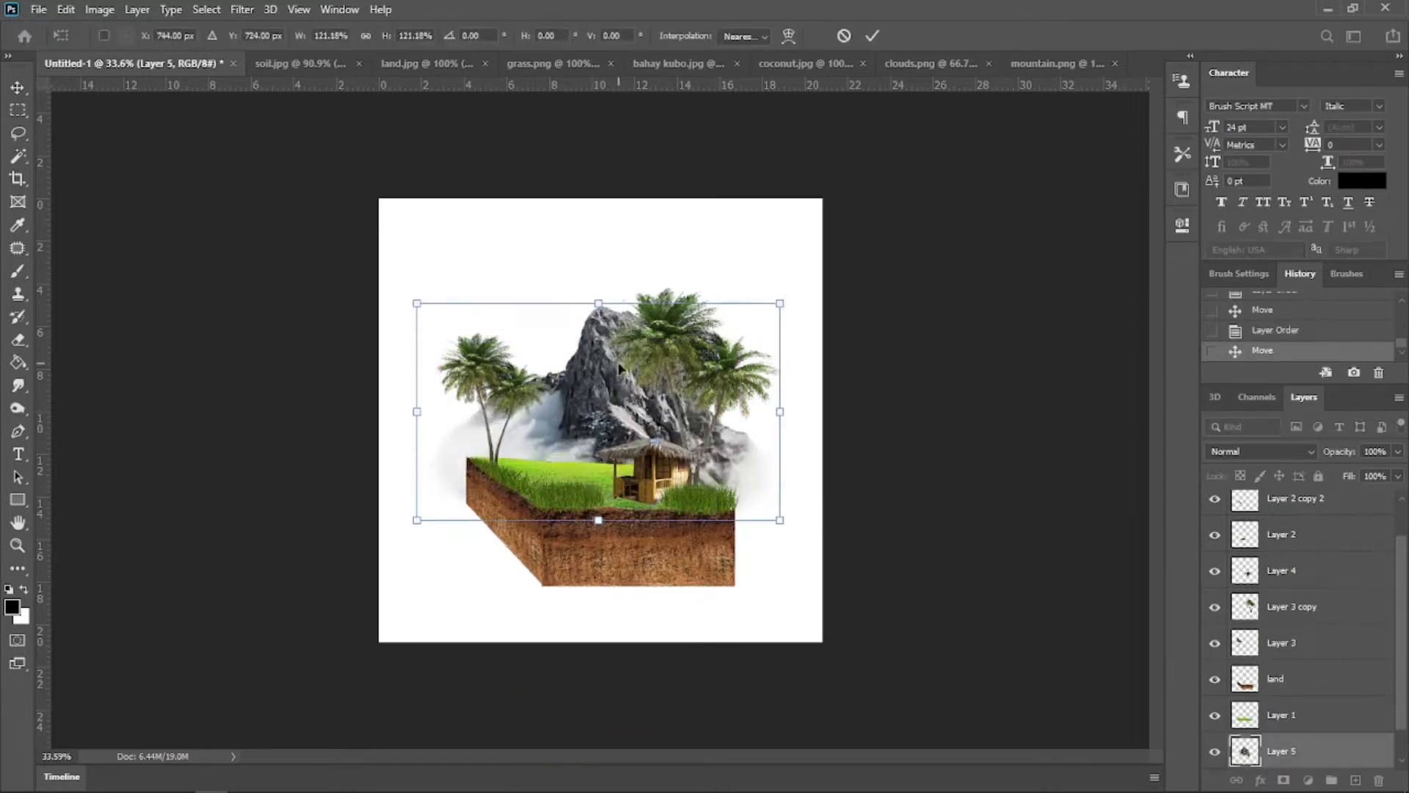
left_click_drag(417, 303, 385, 321)
left_click_drag(384, 420, 417, 421)
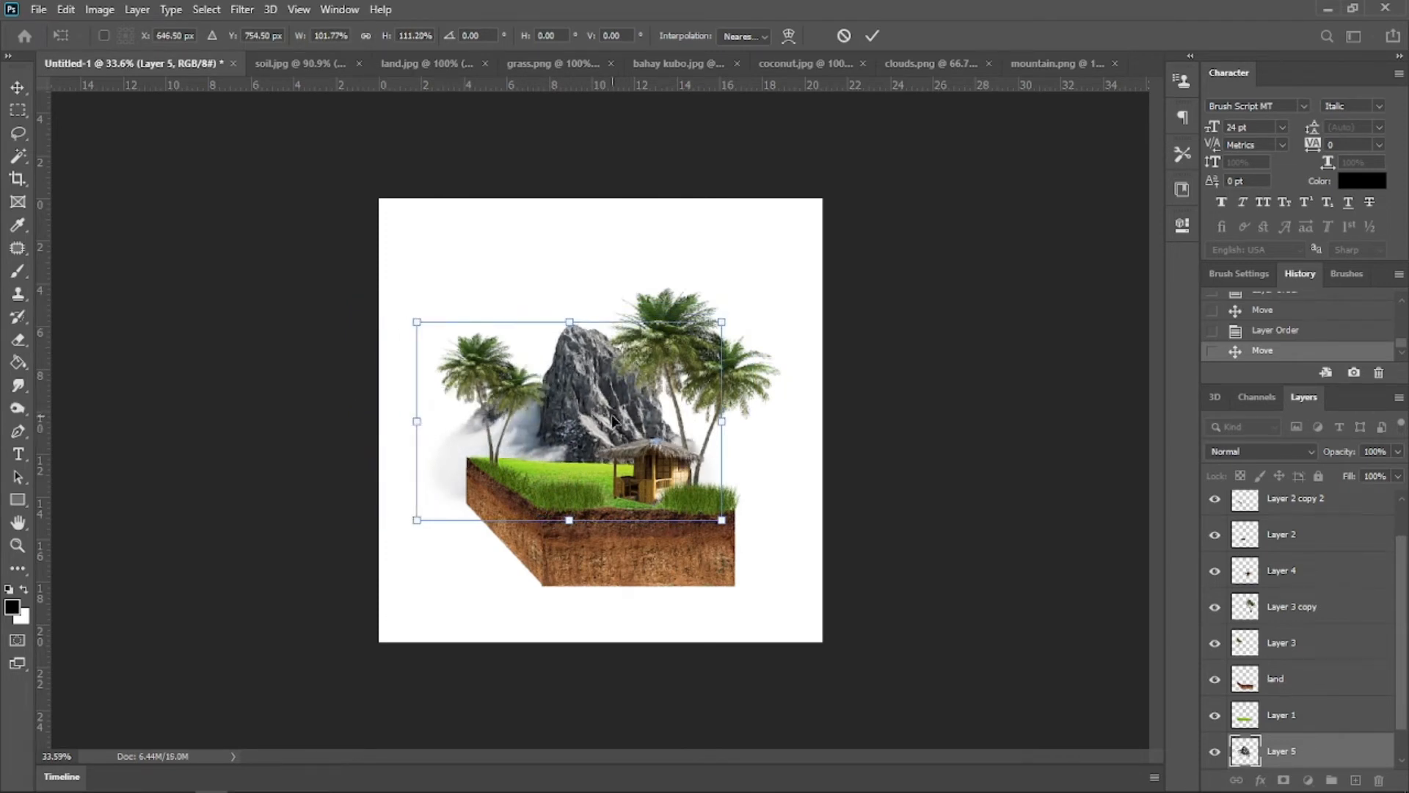
key("Return")
scroll(613, 420, "up", 2)
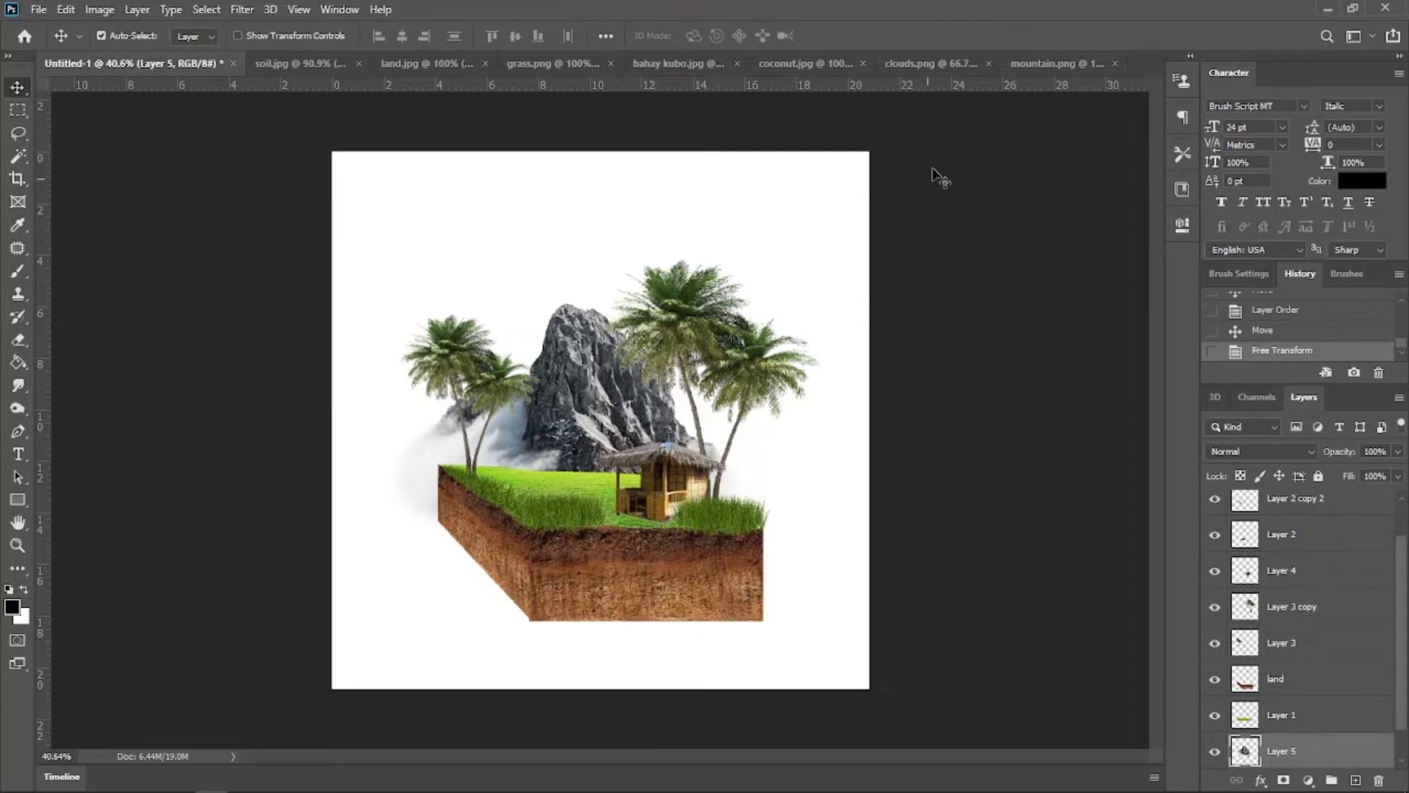
Step: Select the cloud in clouds.png with Select Subject
left_click(923, 64)
left_click(215, 9)
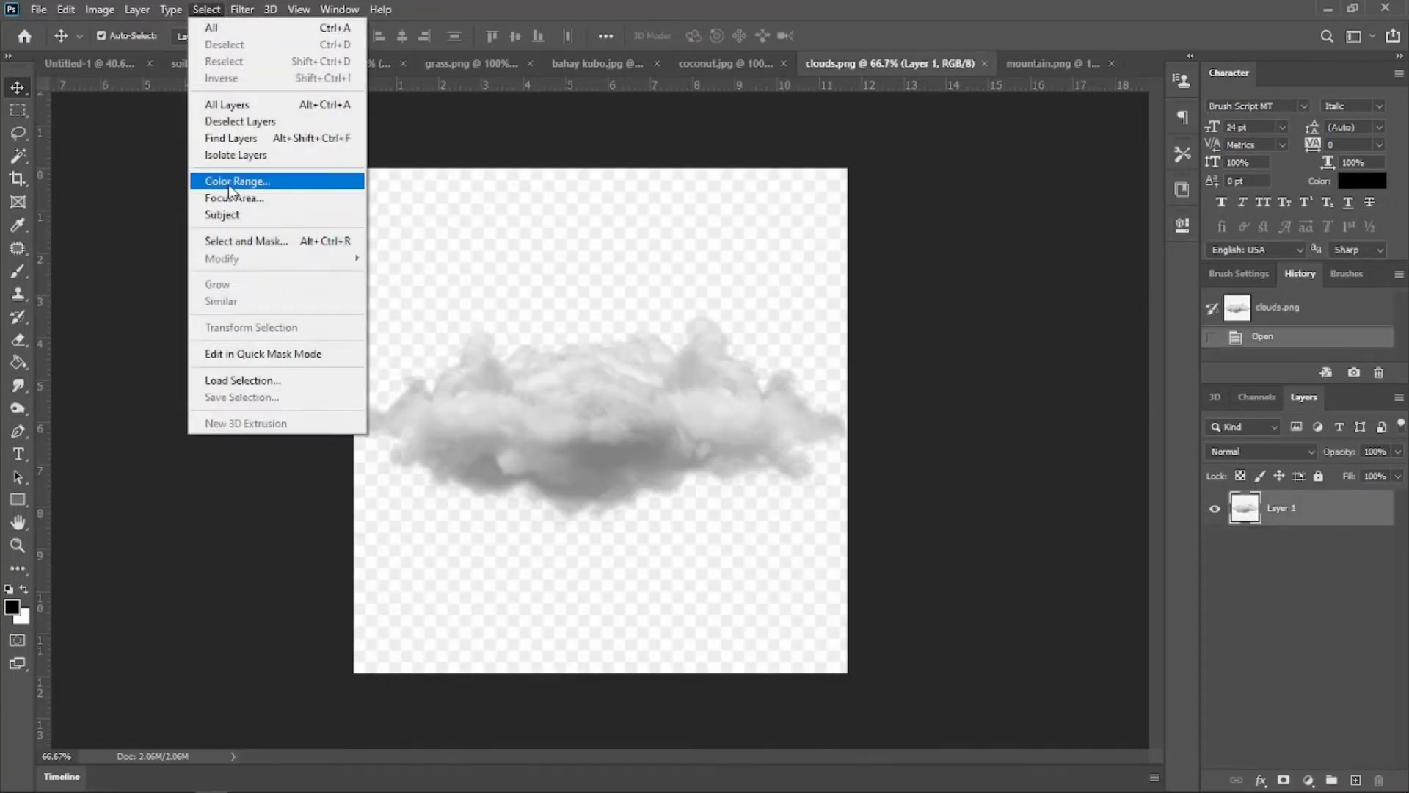
left_click(227, 183)
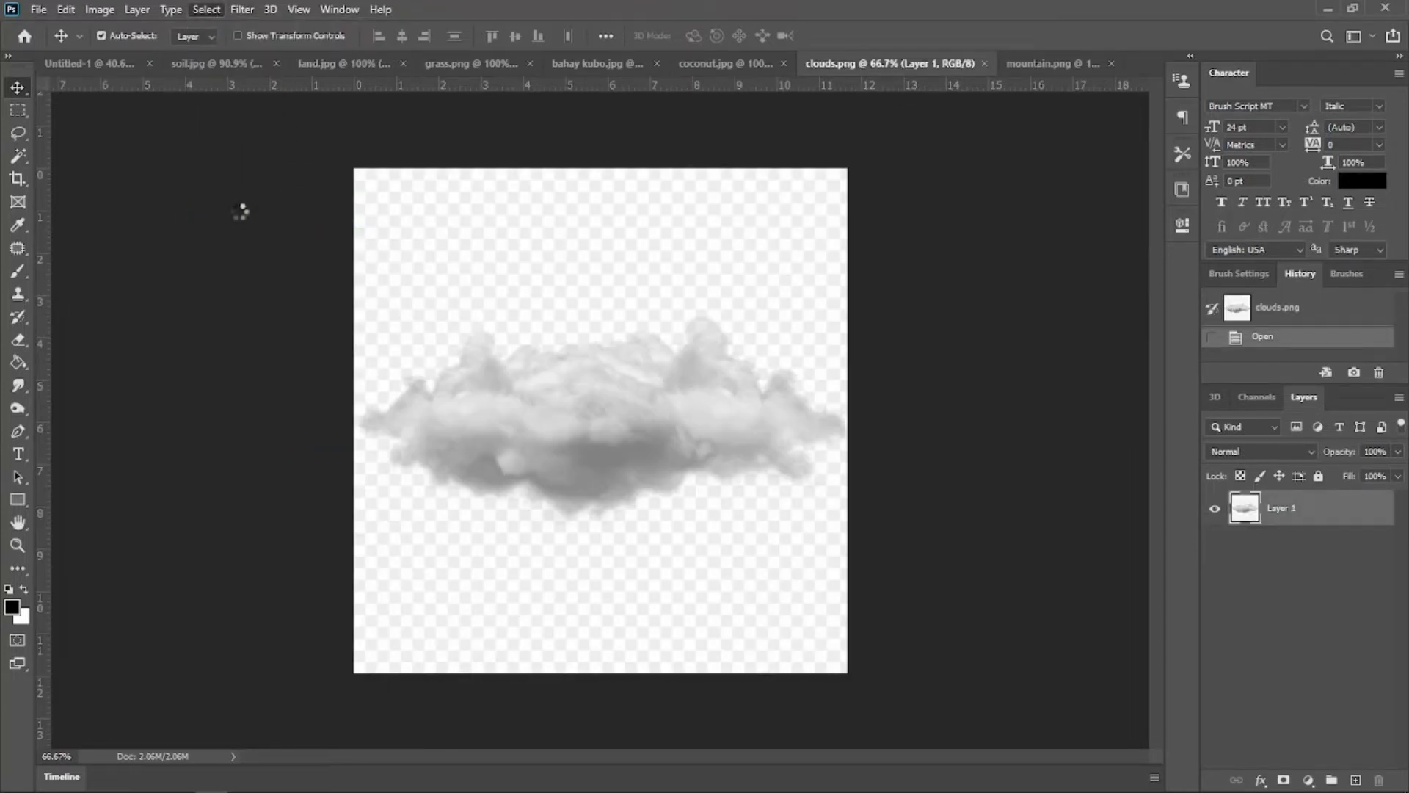
scroll(397, 356, "up", 3)
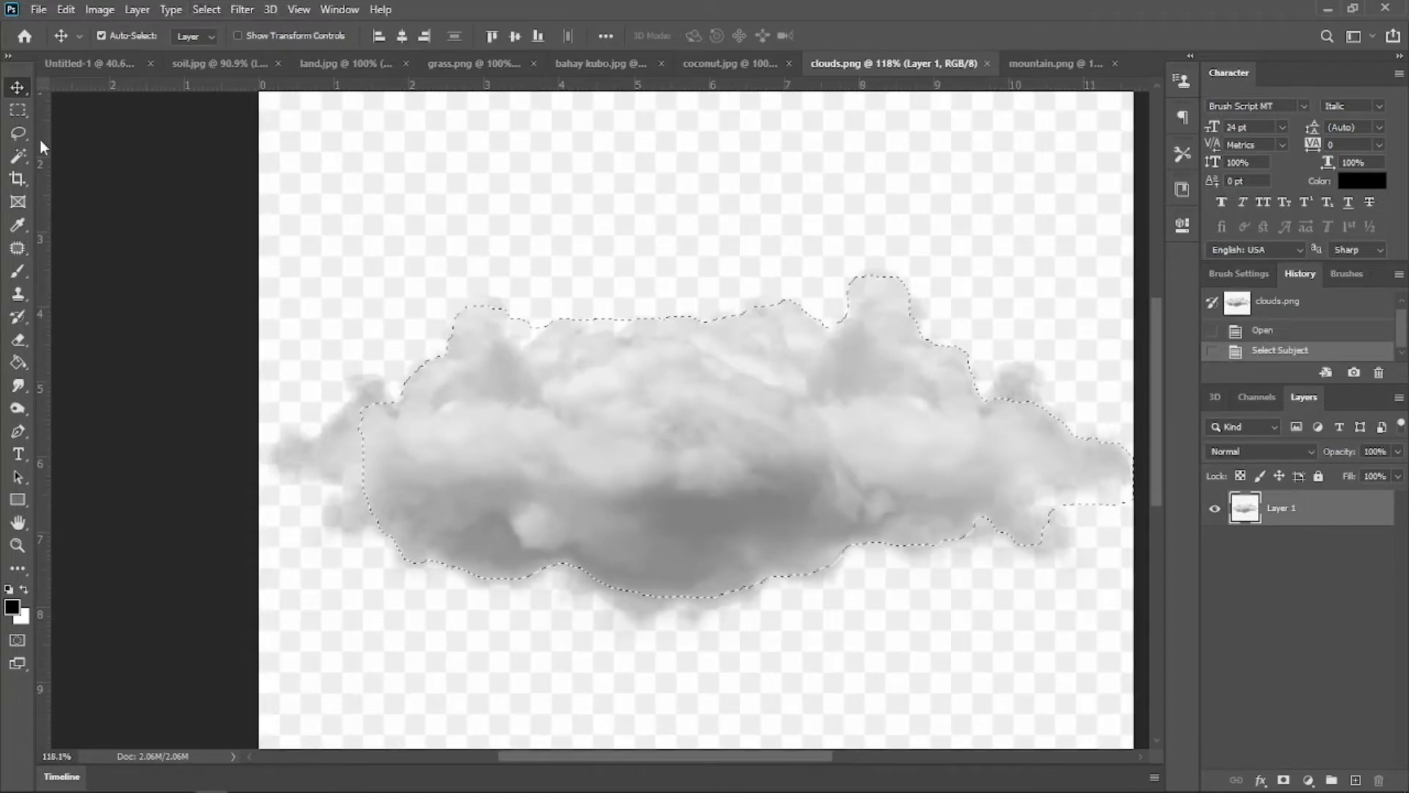
Step: Refine the cloud selection with the Quick Selection tool, adding the left puffs and subtracting the empty area beside them
left_click(27, 160)
left_click(94, 157)
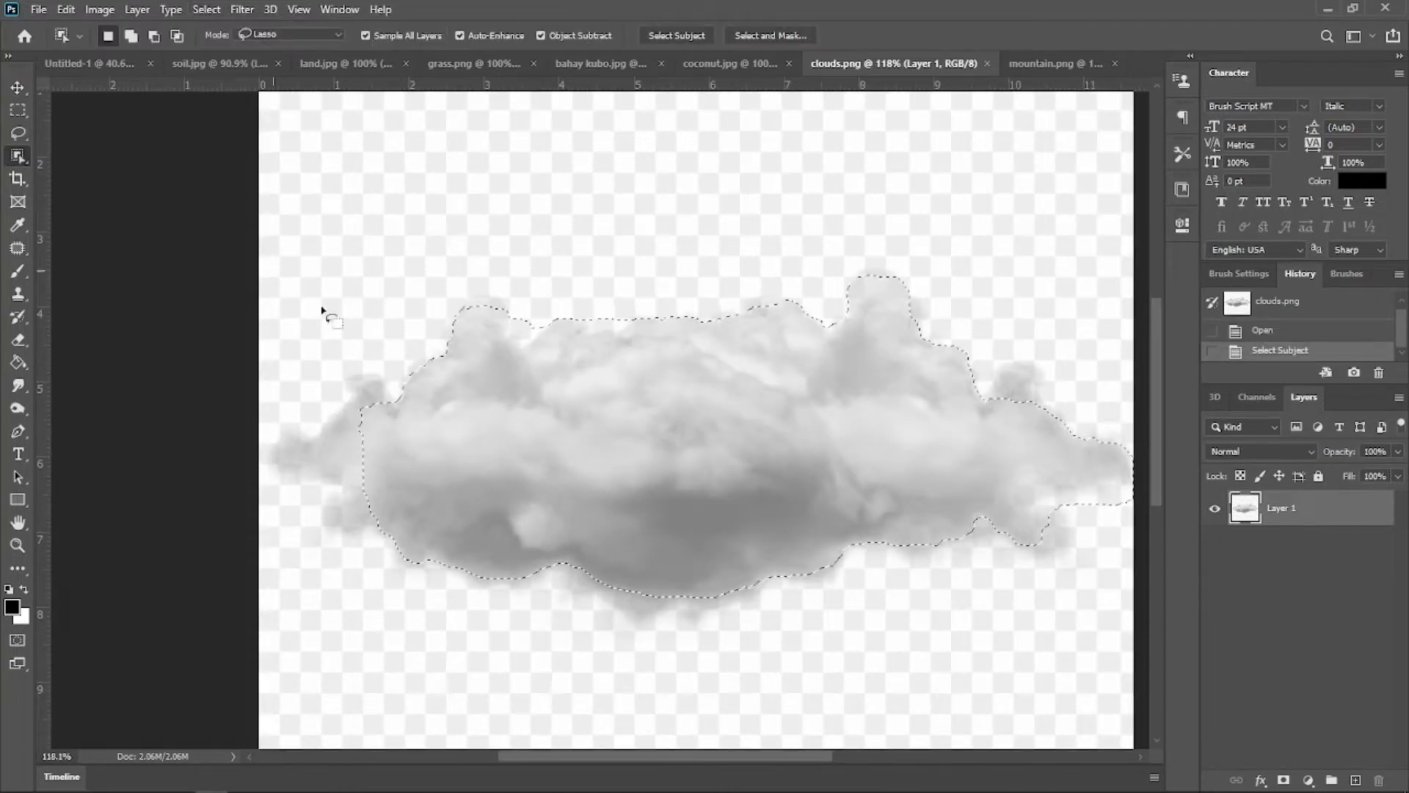
right_click(17, 156)
left_click(103, 173)
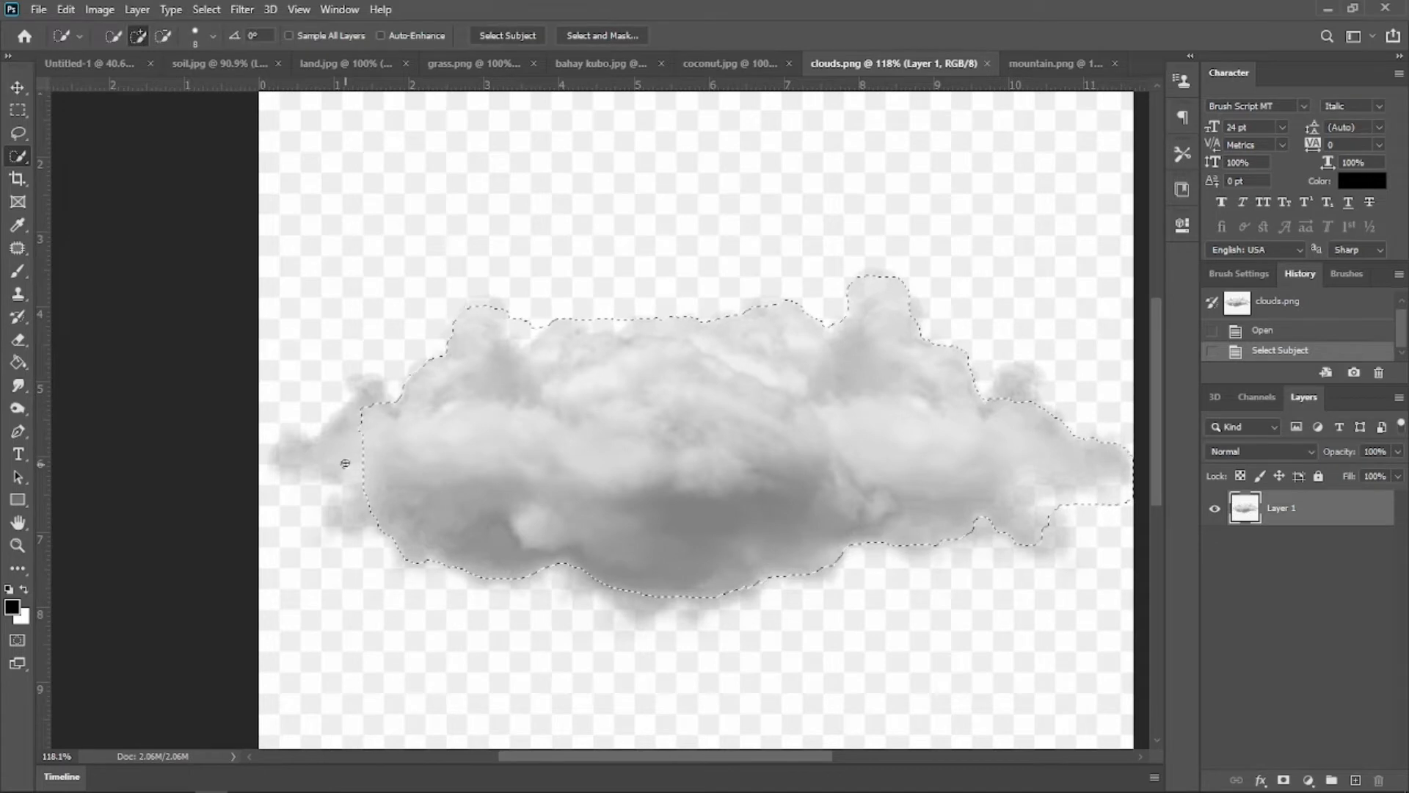
left_click(369, 401)
left_click(342, 514)
left_click(338, 527)
left_click(302, 510, "alt")
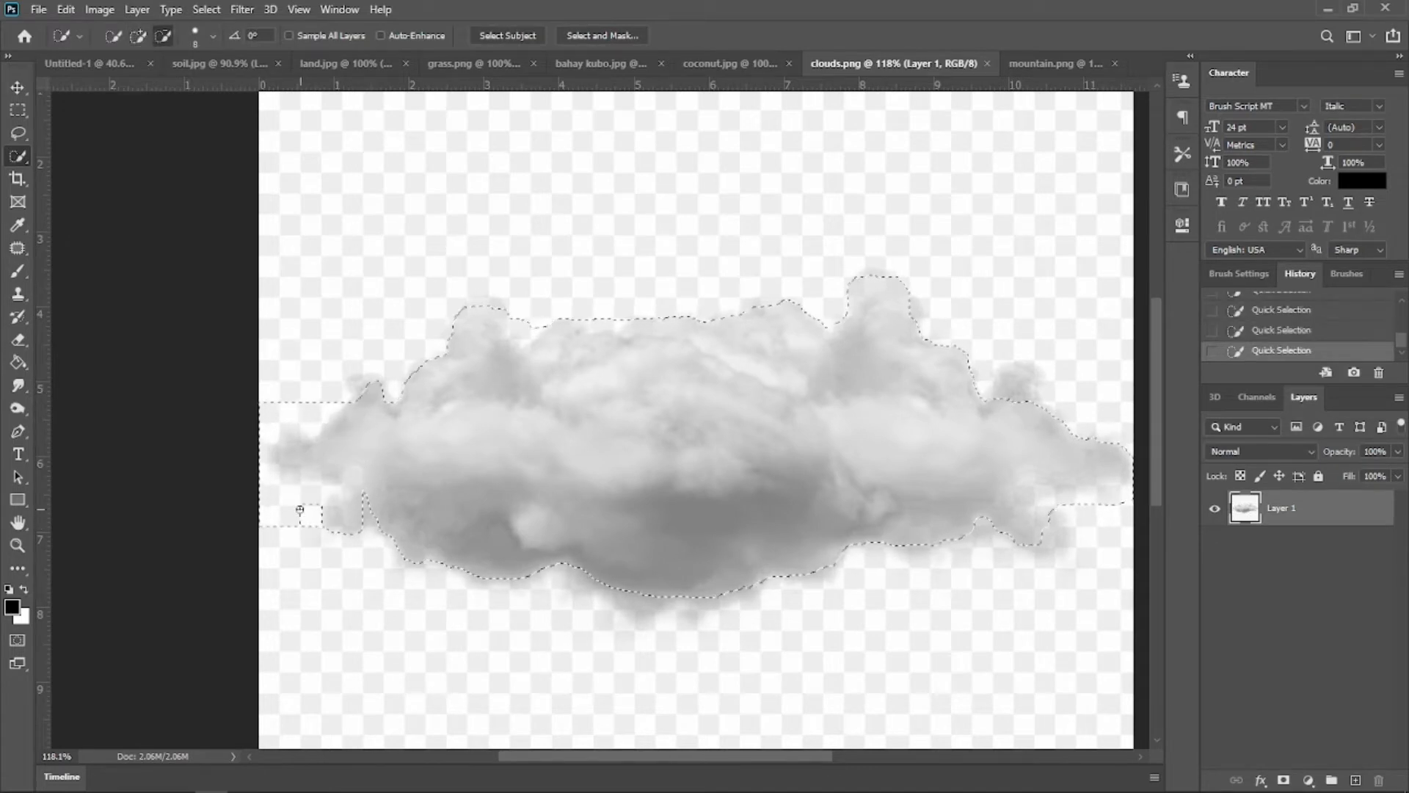
mouse_move(267, 522)
left_mouse_down()
mouse_move(312, 526)
mouse_move(293, 475)
mouse_move(312, 496)
mouse_move(266, 442)
mouse_move(302, 406)
mouse_move(334, 408)
left_mouse_up()
scroll(298, 460, "down", 2)
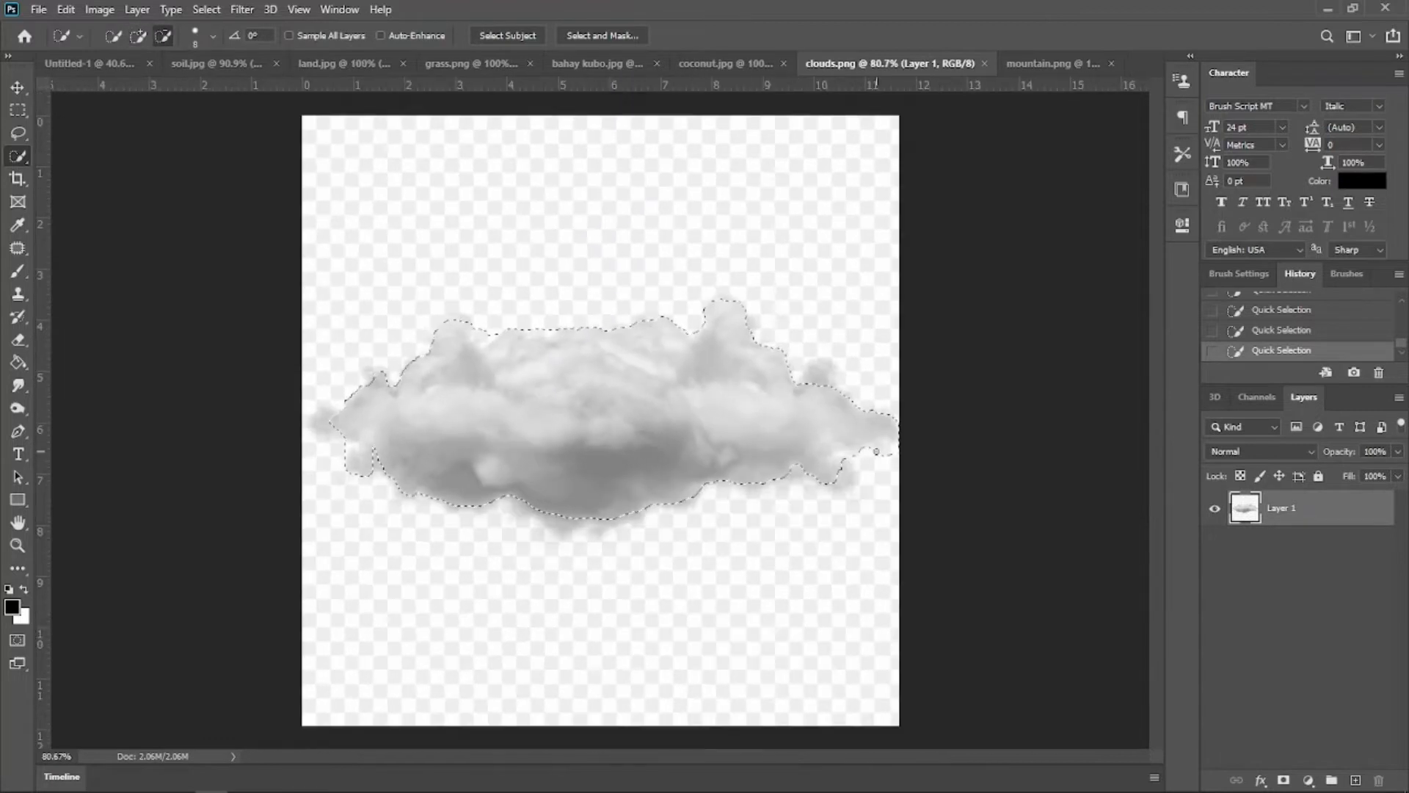
Step: Feather the cloud selection and bring the cloud into Untitled-1 over the mountain's peak
right_click(612, 398)
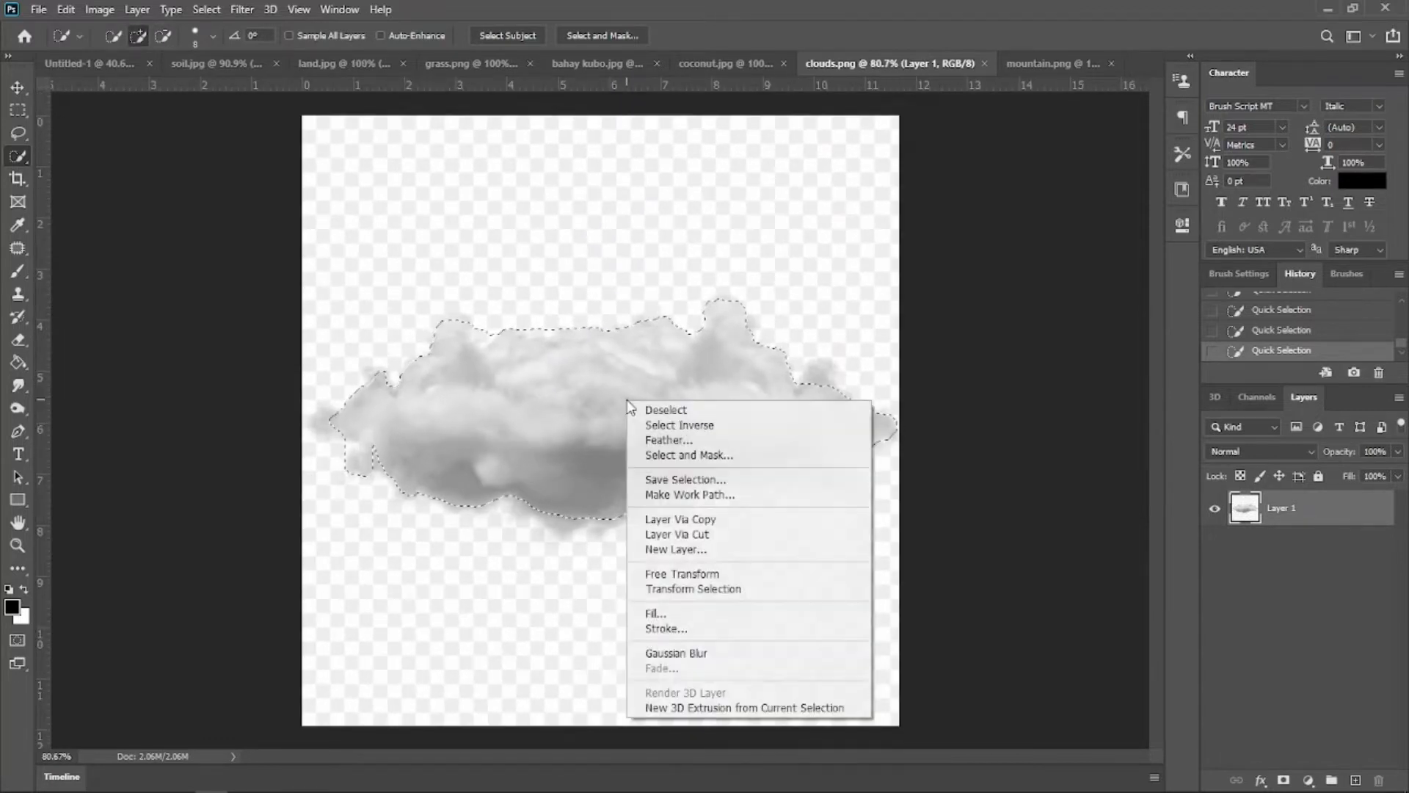
left_click(646, 438)
key("Return")
key("v")
left_click_drag(477, 363, 587, 327)
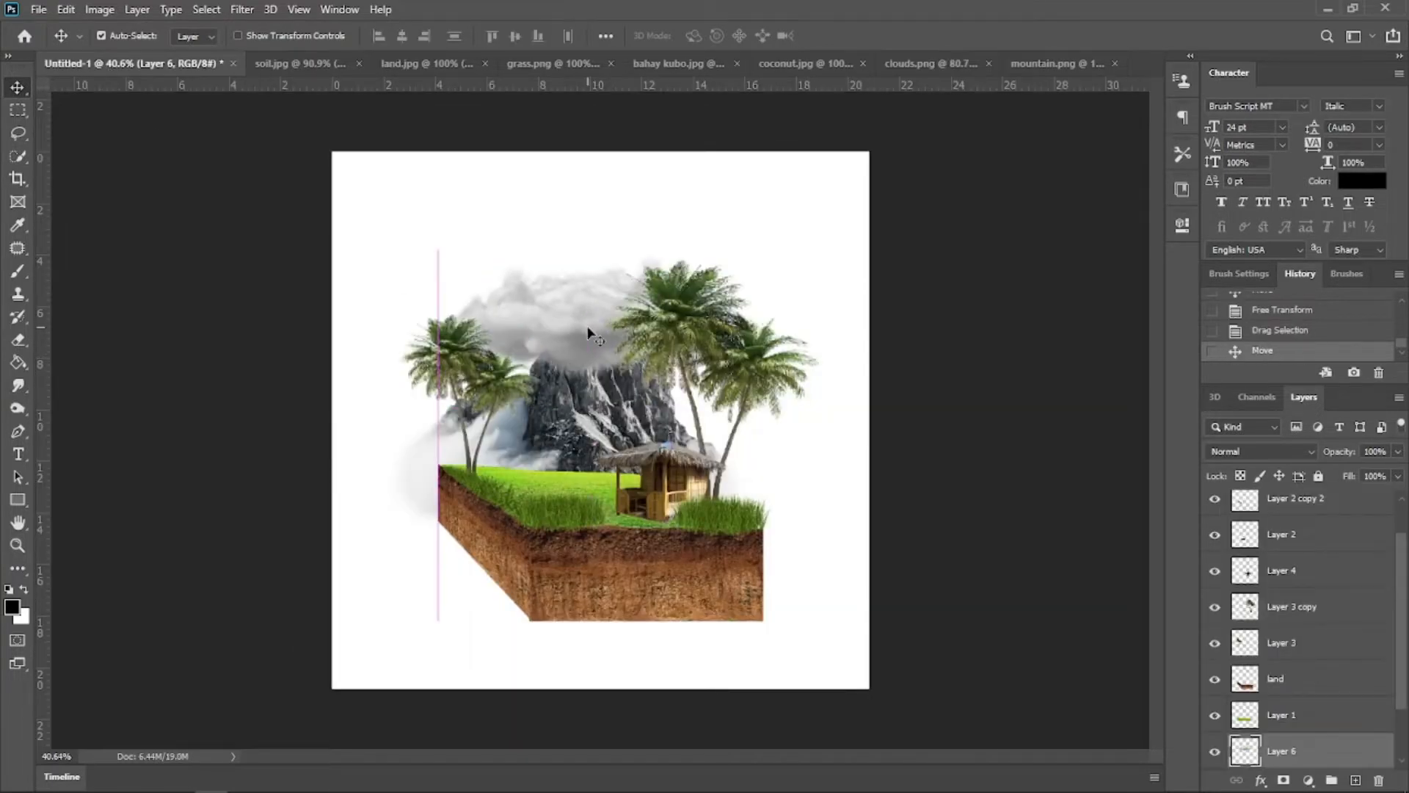
Step: Send the cloud's layer behind the mountain and move the cloud up and left above the peak
scroll(1317, 699, "down", 1)
left_click_drag(1318, 699, 1314, 767)
left_click_drag(587, 316, 480, 277)
left_click_drag(487, 280, 481, 273)
Step: Duplicate the cloud, bring the copy to the front, shrink it and place it over the mountain's right slope
scroll(535, 289, "up", 3)
left_click_drag(591, 271, 681, 371)
key("ctrl+shift+bracketright")
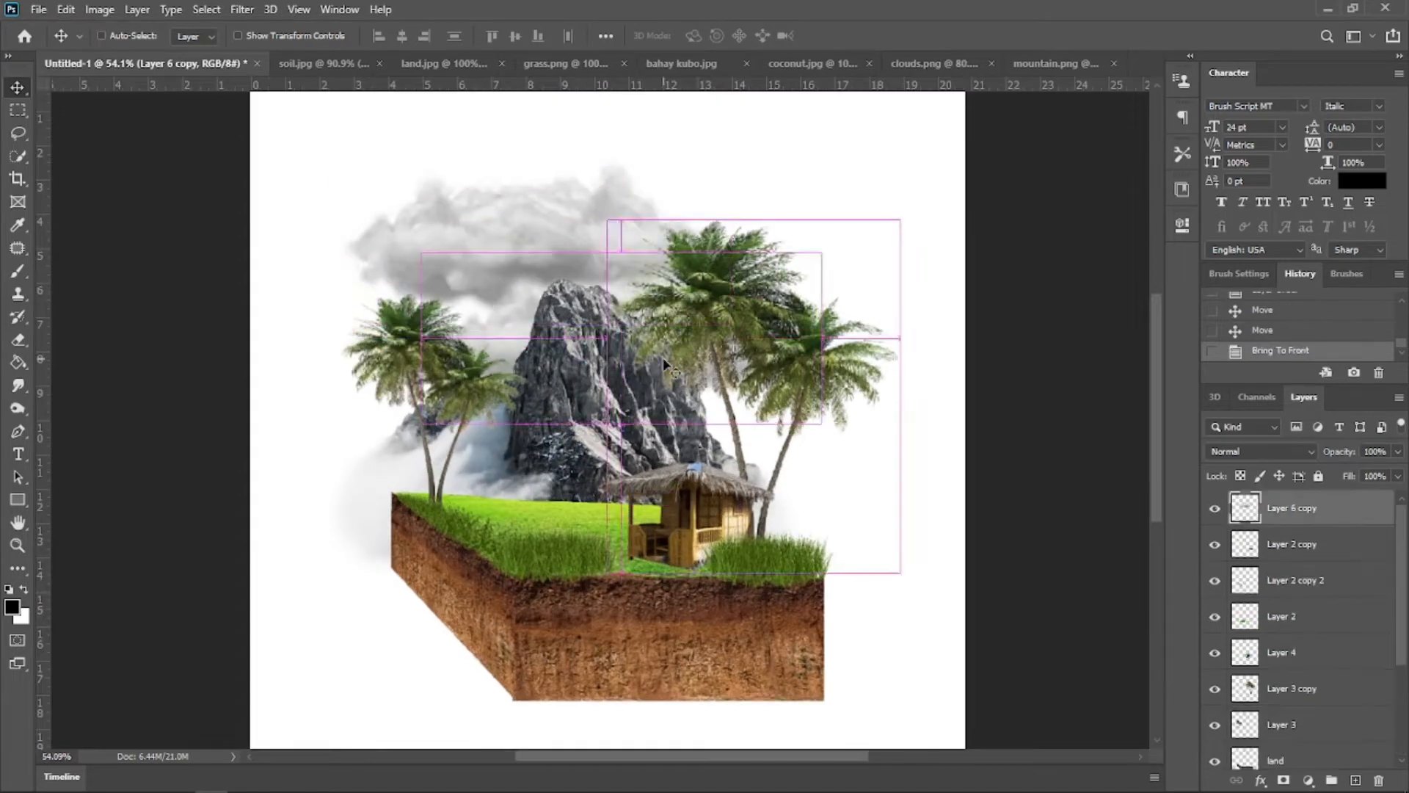
key("ctrl+t")
left_click_drag(420, 424, 582, 354)
left_click_drag(703, 333, 664, 360)
key("Return")
Step: Place the small cloud's layer directly above the mountain, set its opacity to 80% and adjust its transform
key("ctrl+shift+bracketleft")
key("ctrl+bracketright")
key("ctrl+bracketright")
key("8")
scroll(649, 363, "down", 5)
key("ctrl+t")
key("Return")
scroll(600, 369, "up", 2)
scroll(601, 369, "up", 3)
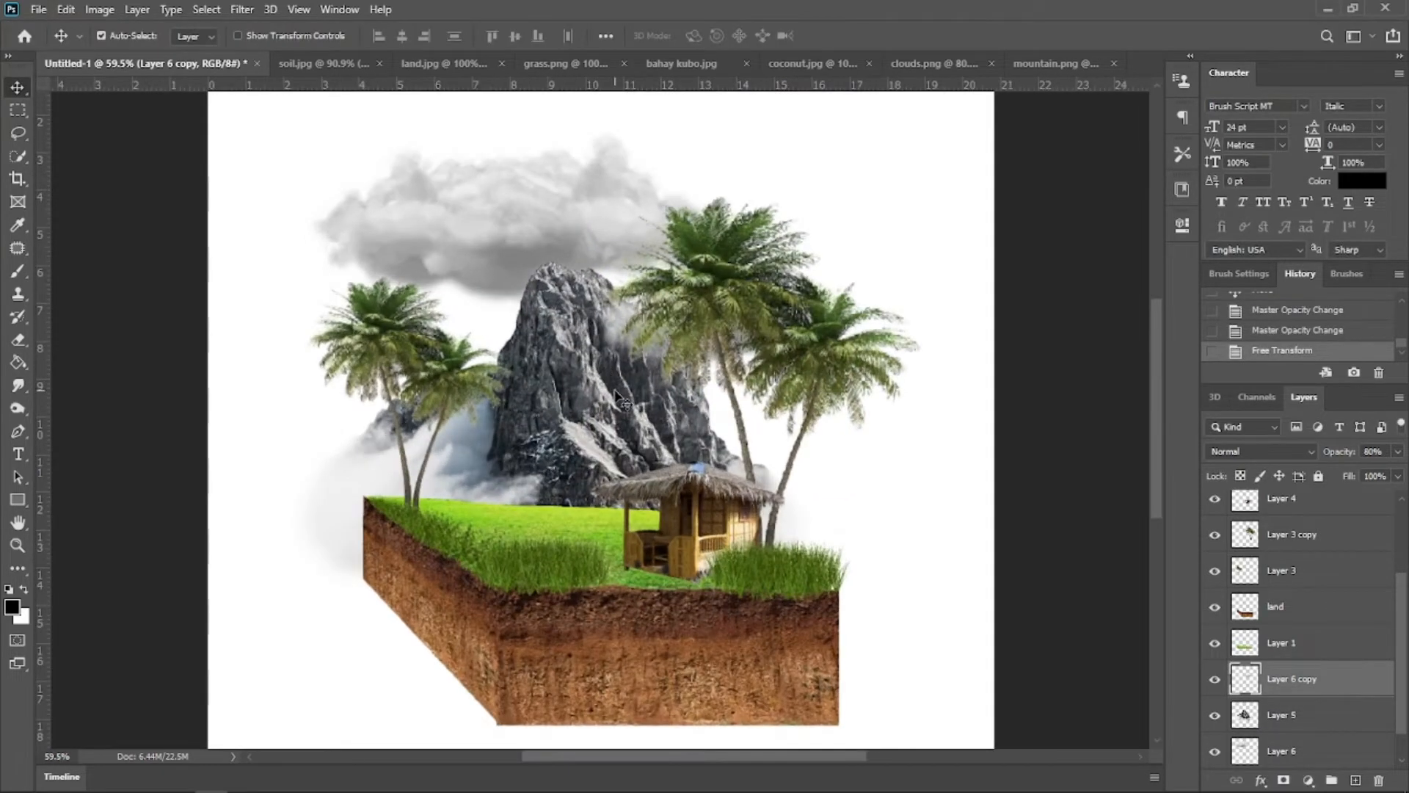
Step: Nudge the hut slightly to the right on the lawn
left_click(580, 438)
left_click(673, 523)
key("Right")
key("Right")
key("Right")
key("Right")
key("Right")
key("Right")
key("Right")
key("Right")
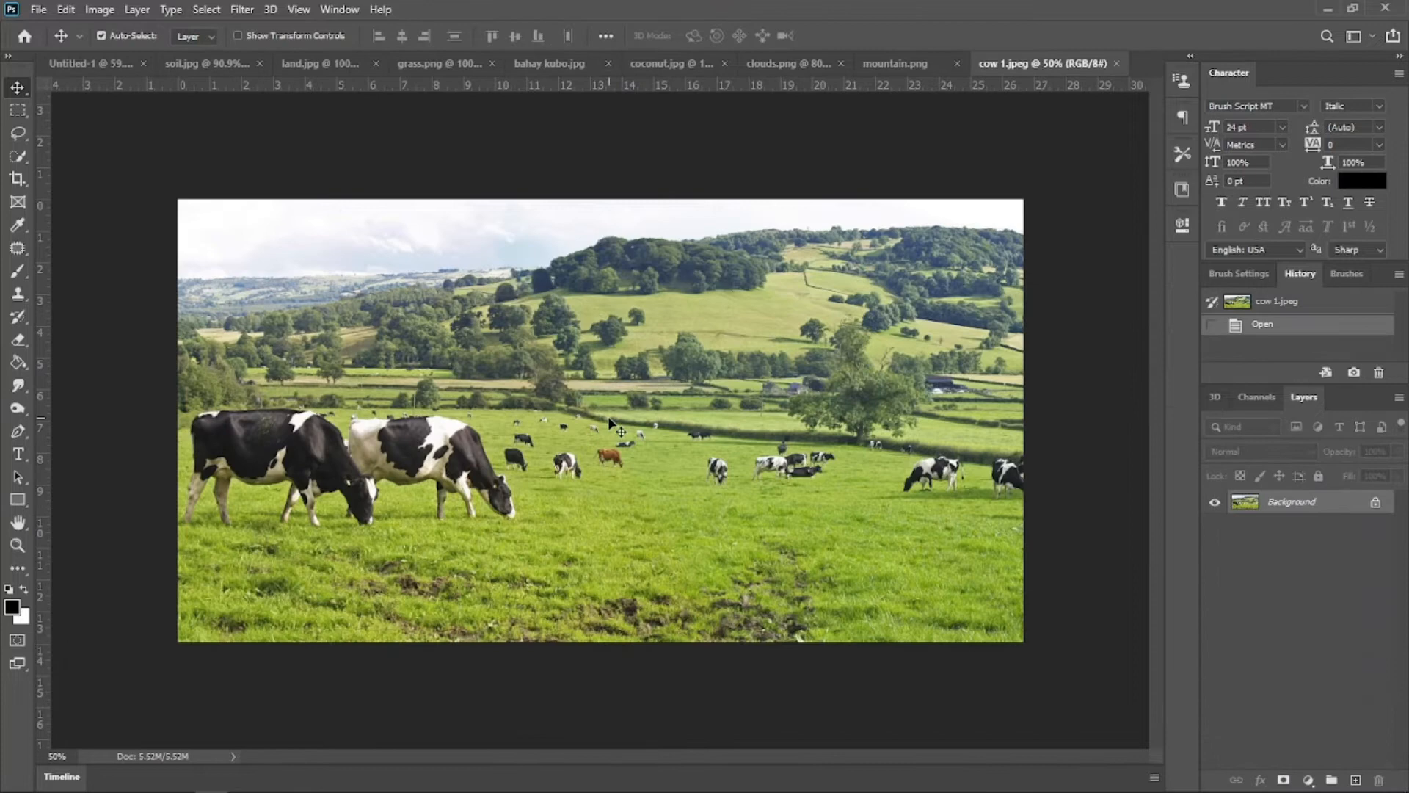
Step: Select the two large cows in cow 1.jpeg with a rectangular marquee and bring them into Untitled-1
key("m")
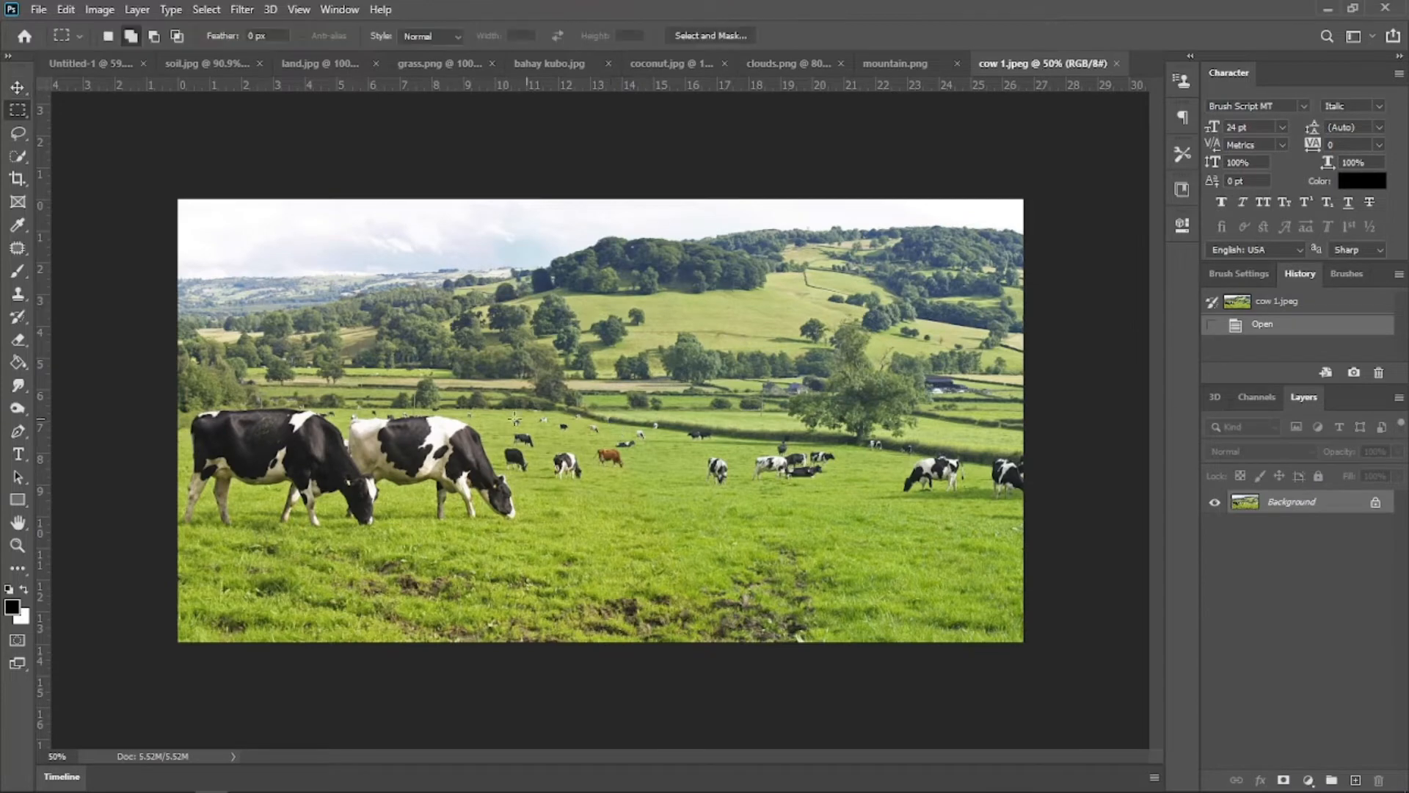
left_click_drag(179, 392, 610, 492)
key("ctrl+j")
key("v")
Step: Shrink the cow picture and place it on the lawn between the left palms and the hut
key("ctrl+t")
left_click_drag(766, 391, 571, 516)
scroll(581, 492, "up", 10)
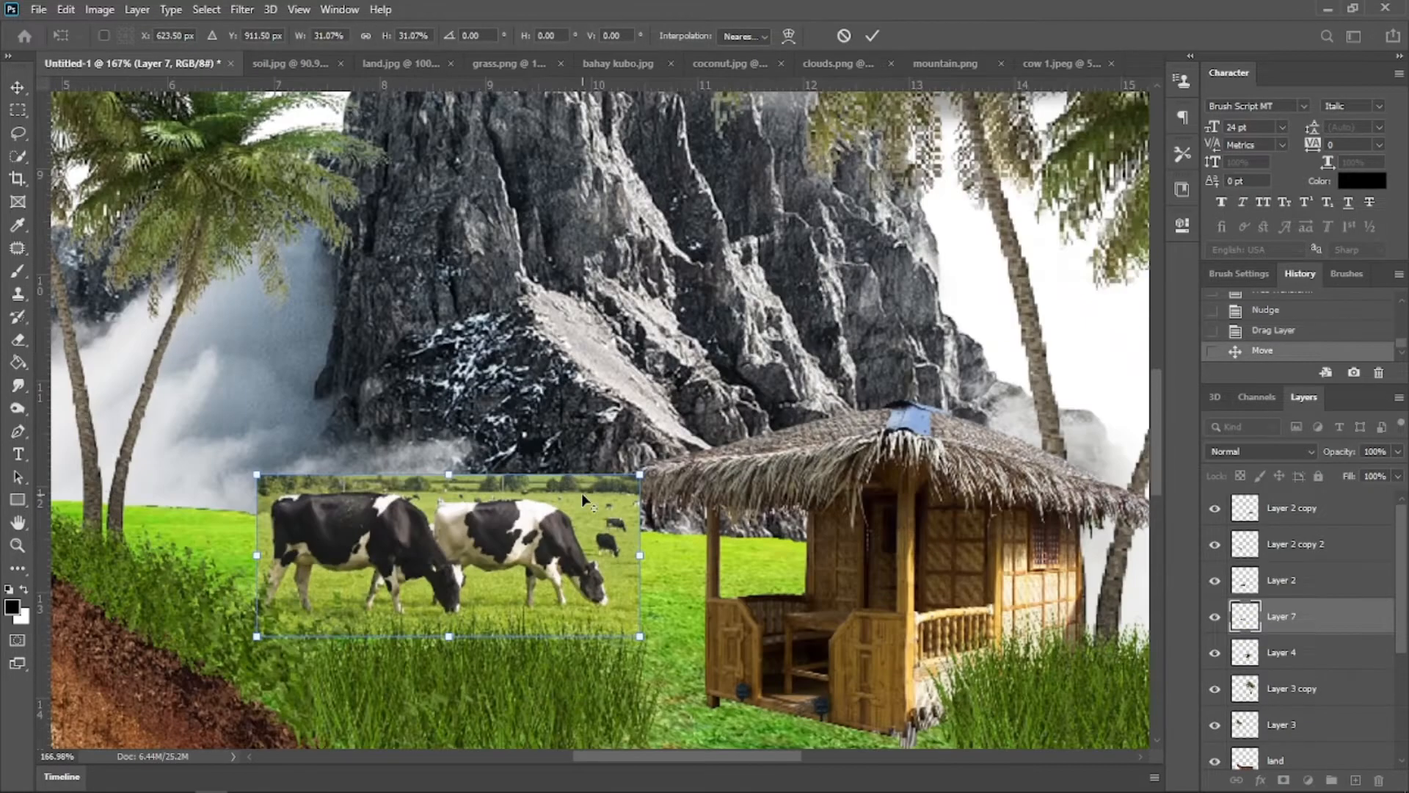
left_click_drag(638, 474, 567, 504)
key("Return")
scroll(626, 466, "down", 7)
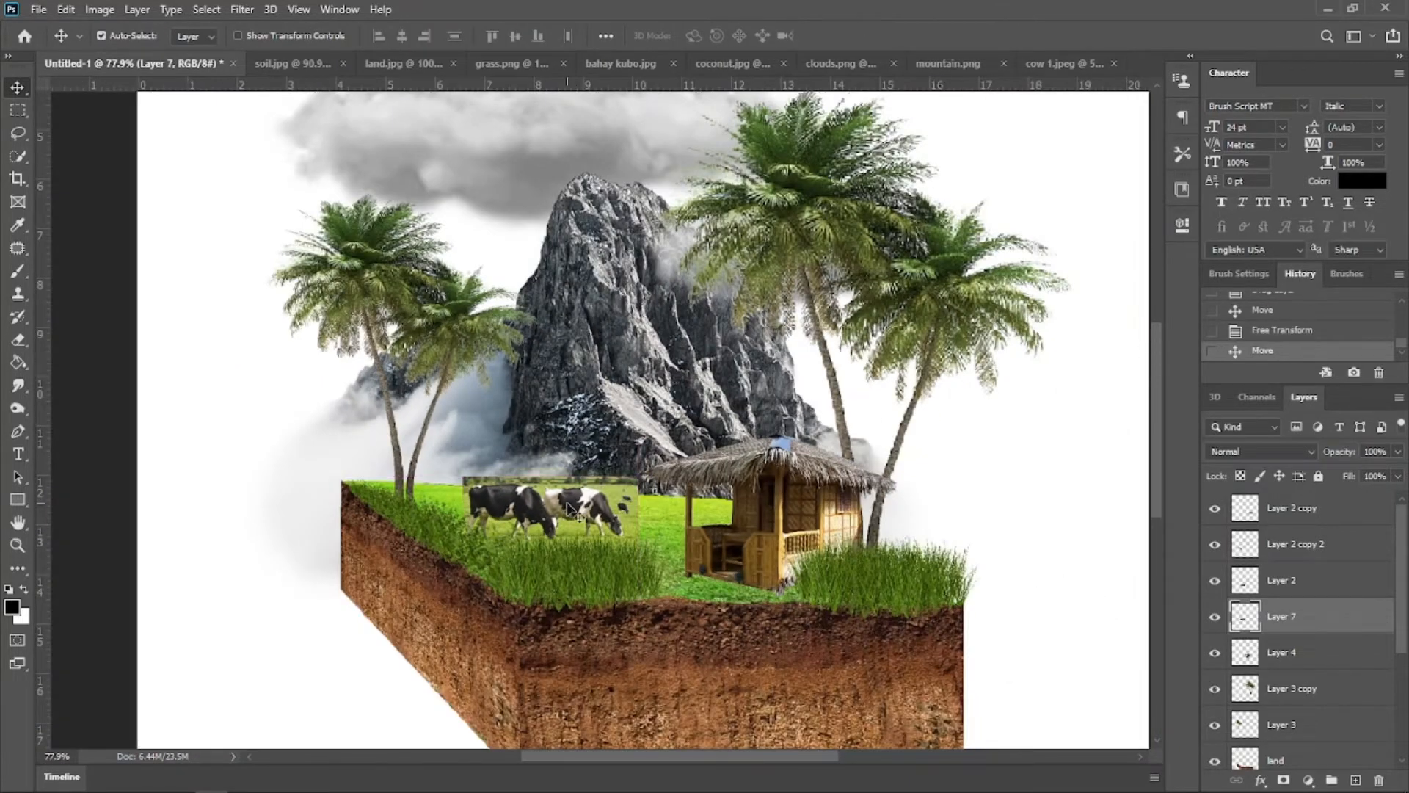
Step: Enlarge the hut to about 112%
scroll(567, 504, "up", 5)
left_click(909, 460)
key("ctrl+t")
left_click_drag(692, 383, 637, 349)
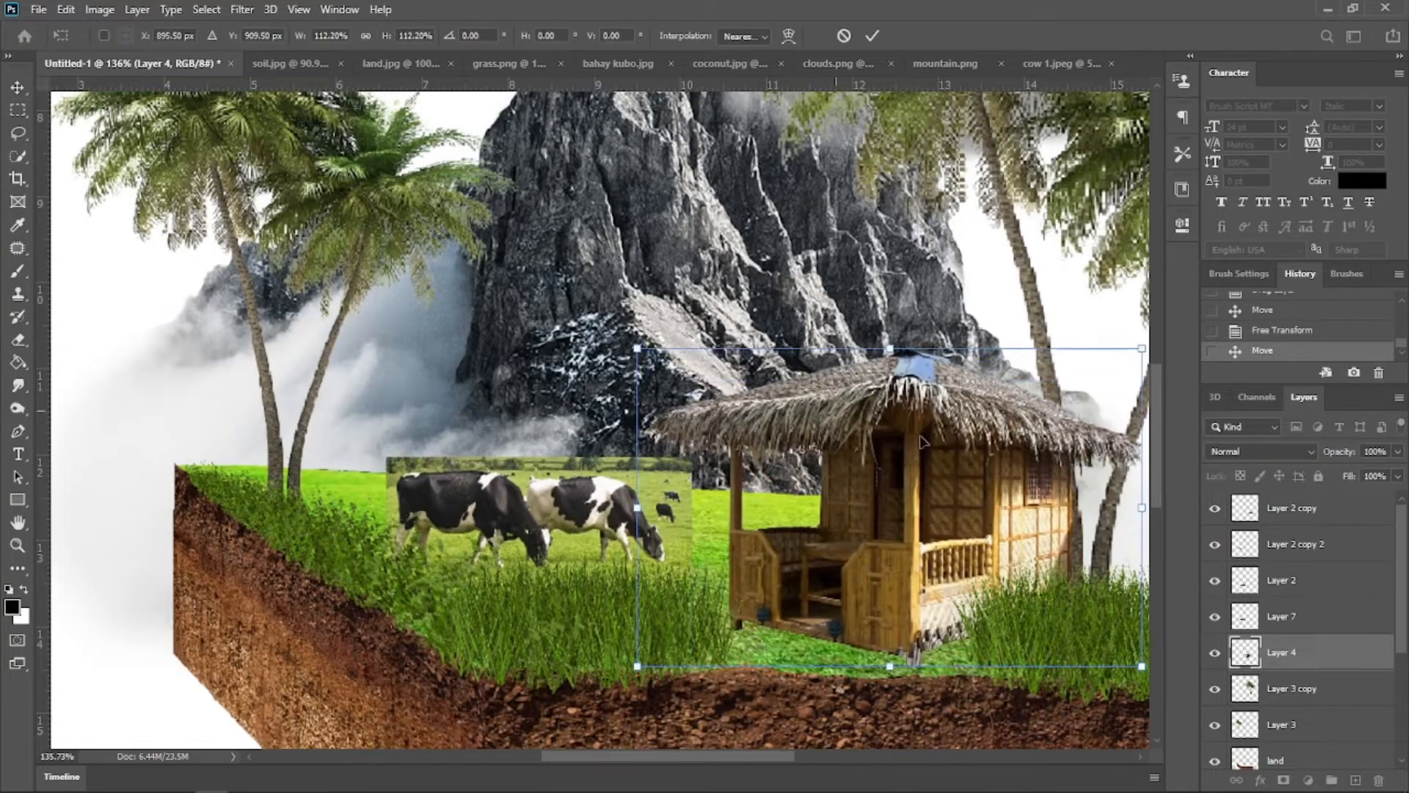
key("Return")
scroll(572, 499, "up", 3)
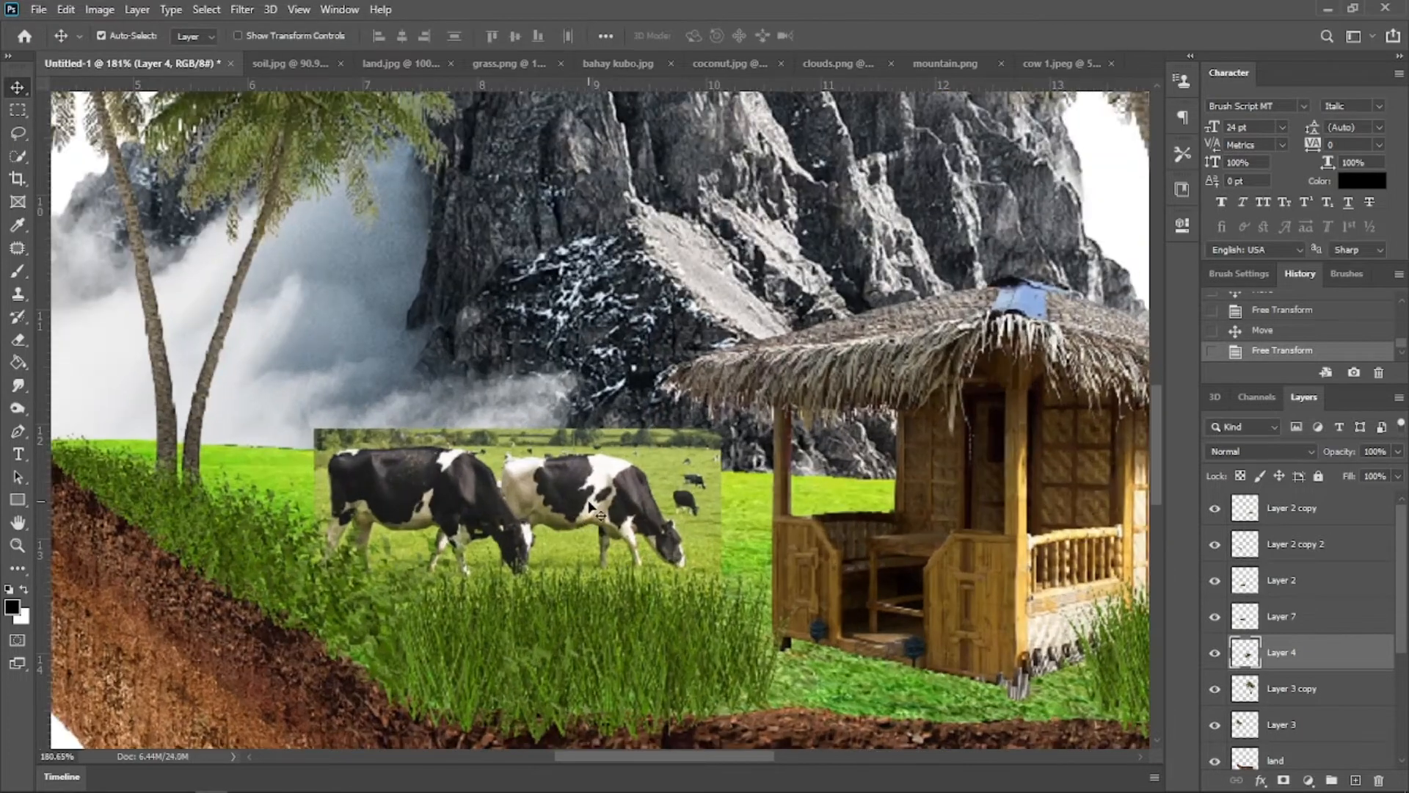
Step: Rename the cow picture's layer as cow and add a layer mask to it
left_click(572, 502)
scroll(533, 476, "up", 3)
left_click(1273, 626)
type("c")
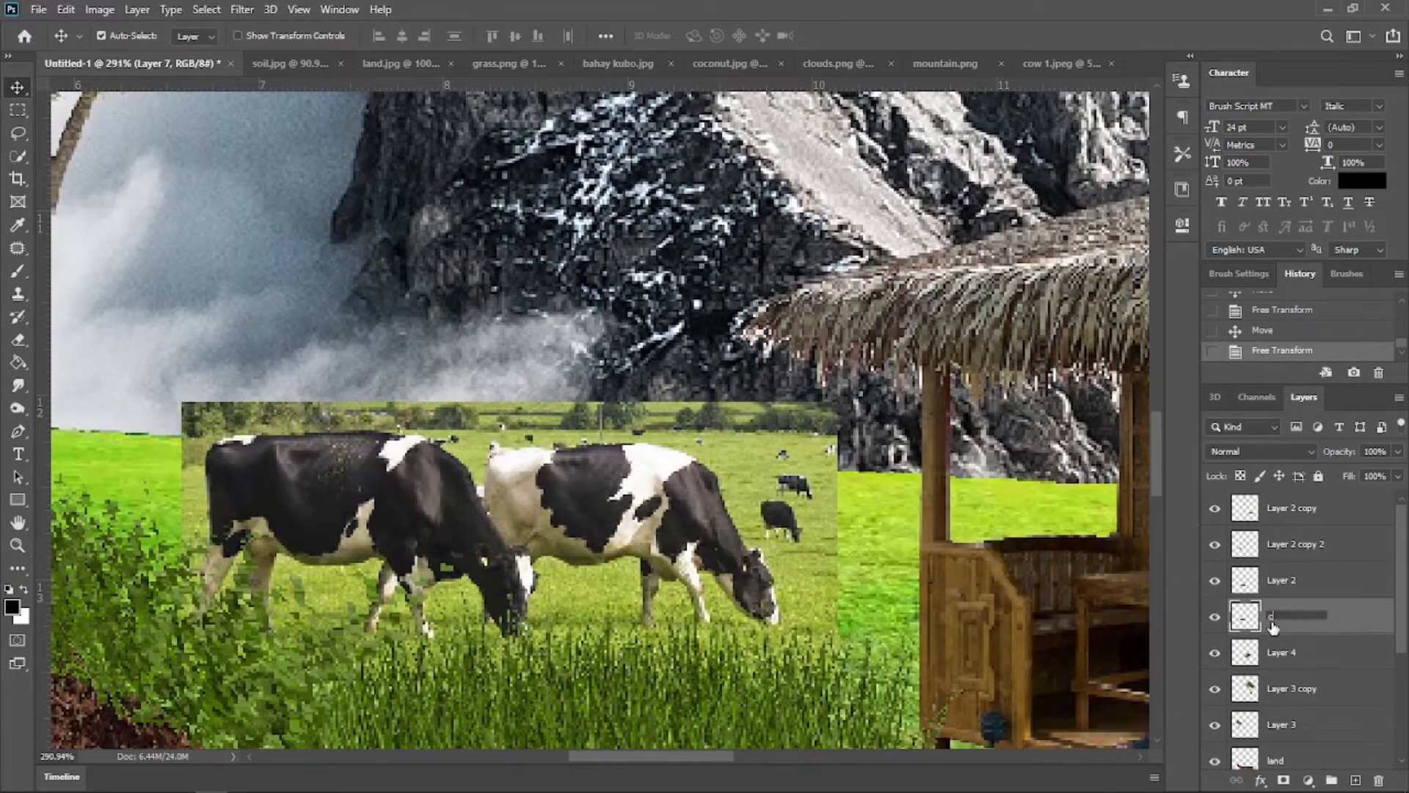
type("ow")
key("Return")
Step: Choose the Brush tool, lower its hardness and reduce its size to 35 px
key("b")
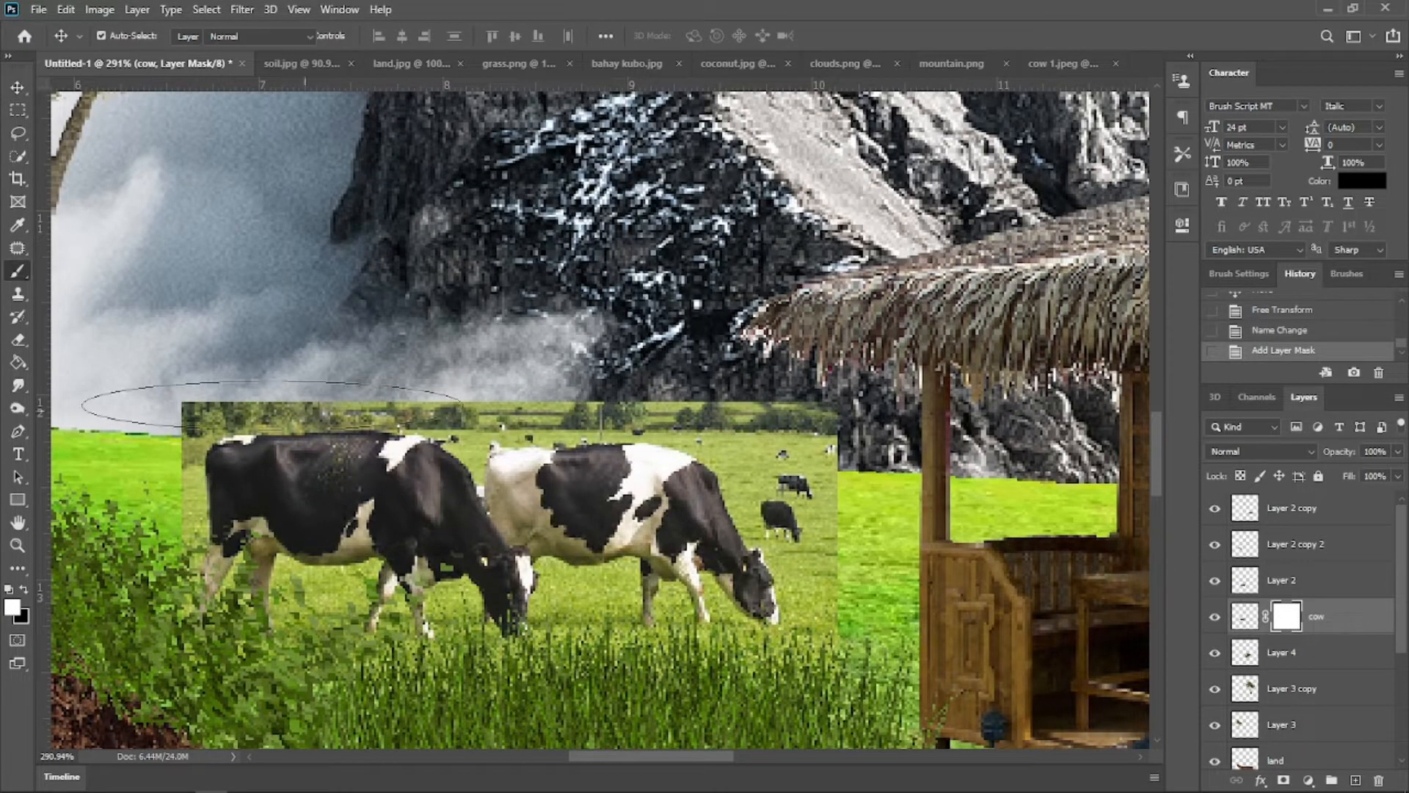
right_click(16, 271)
left_click(90, 271)
left_click(127, 36)
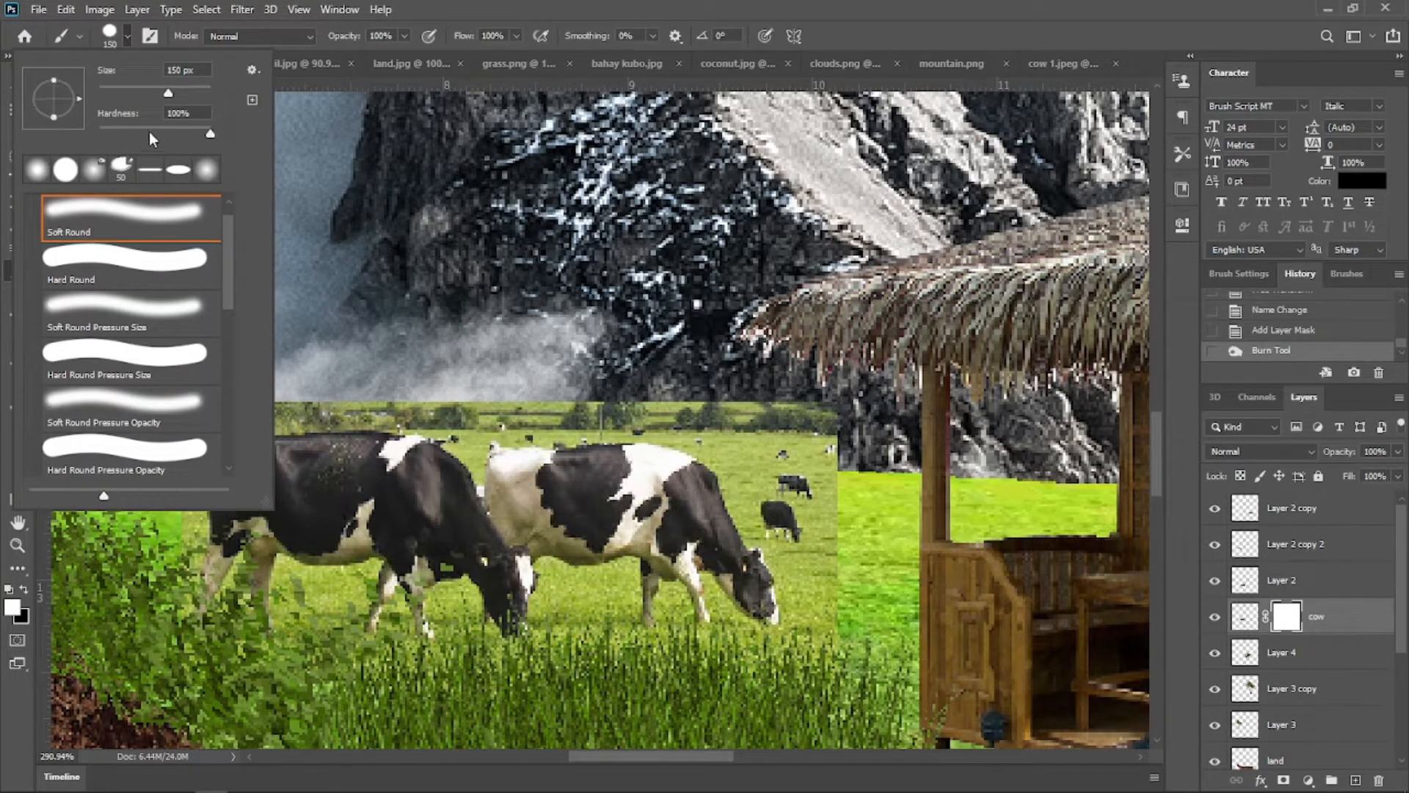
left_click_drag(148, 132, 119, 135)
left_click(454, 253)
key("bracketleft")
key("bracketleft")
key("bracketleft")
key("bracketleft")
key("bracketleft")
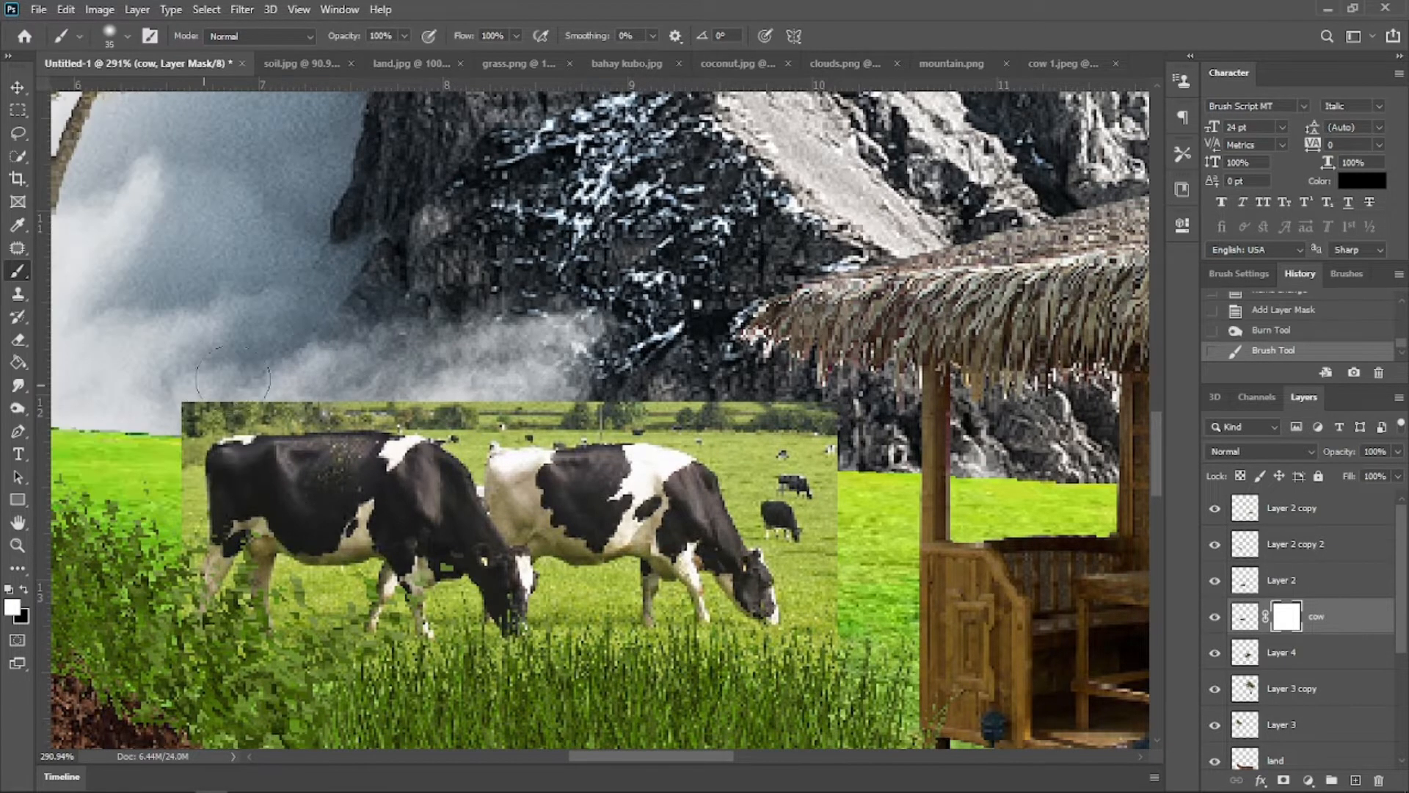
Step: Paint black on the cow layer's mask to hide the original meadow and hills around the cows
mouse_move(212, 394)
left_mouse_down()
mouse_move(594, 391)
mouse_move(781, 433)
mouse_move(826, 441)
left_mouse_up()
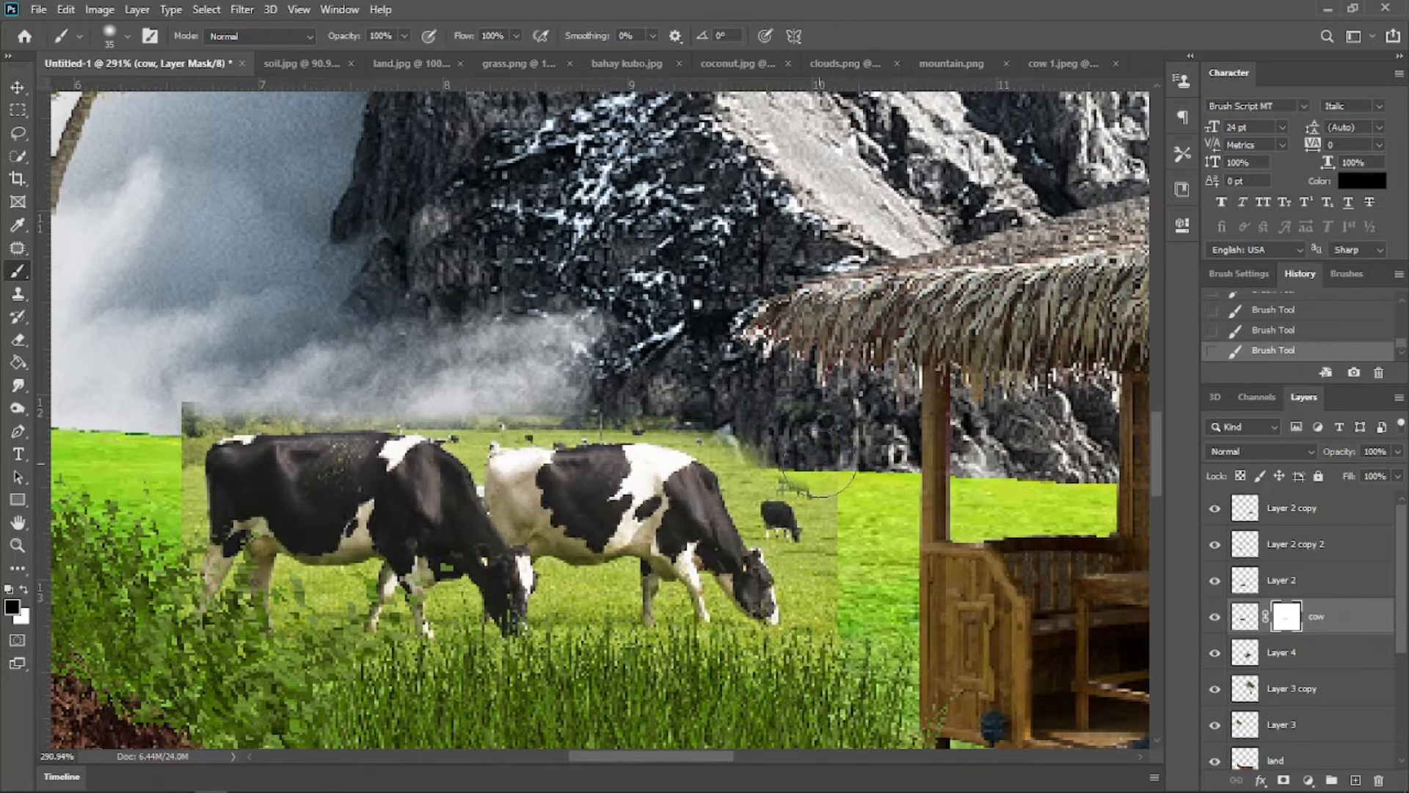
mouse_move(679, 403)
left_mouse_down()
mouse_move(280, 391)
mouse_move(157, 429)
mouse_move(156, 488)
left_mouse_up()
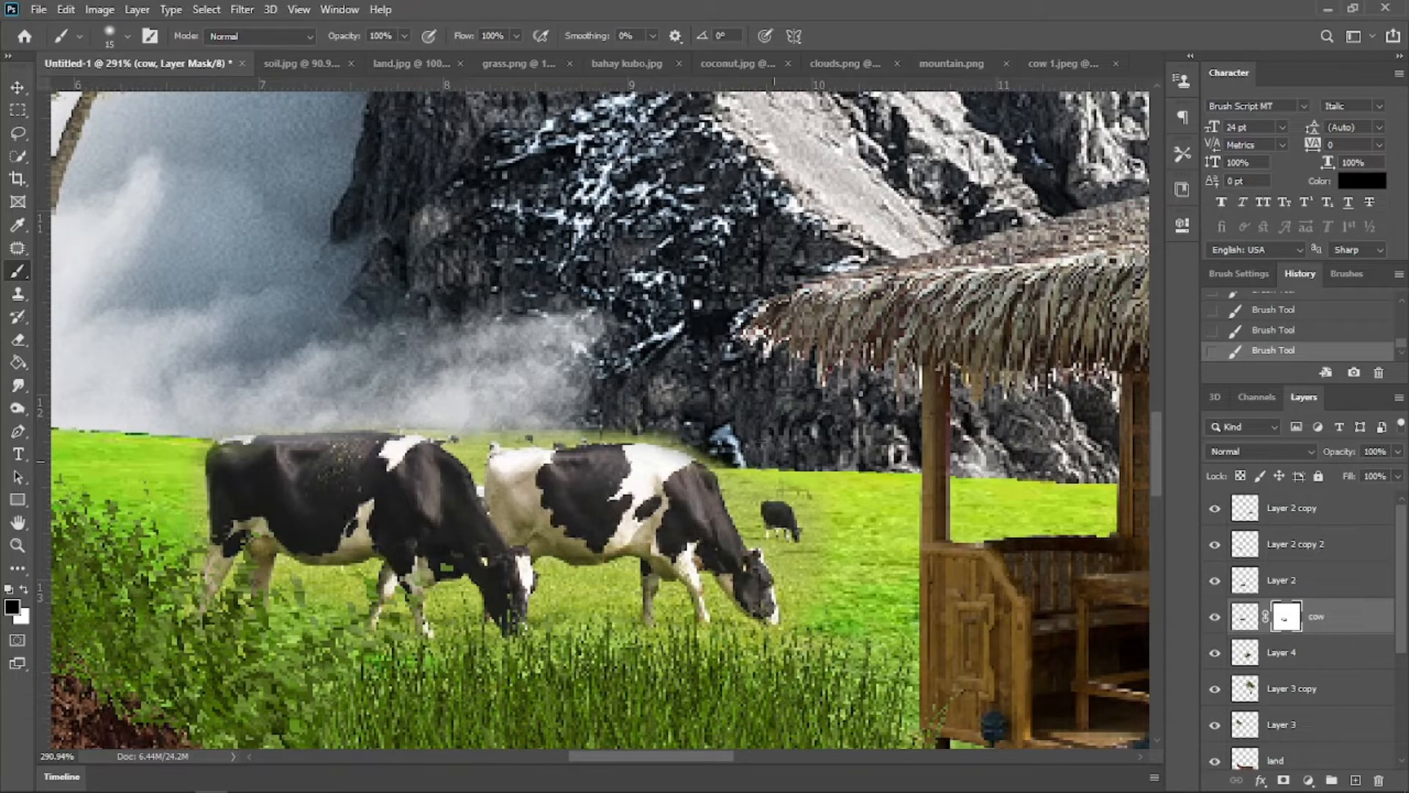
scroll(799, 471, "down", 9)
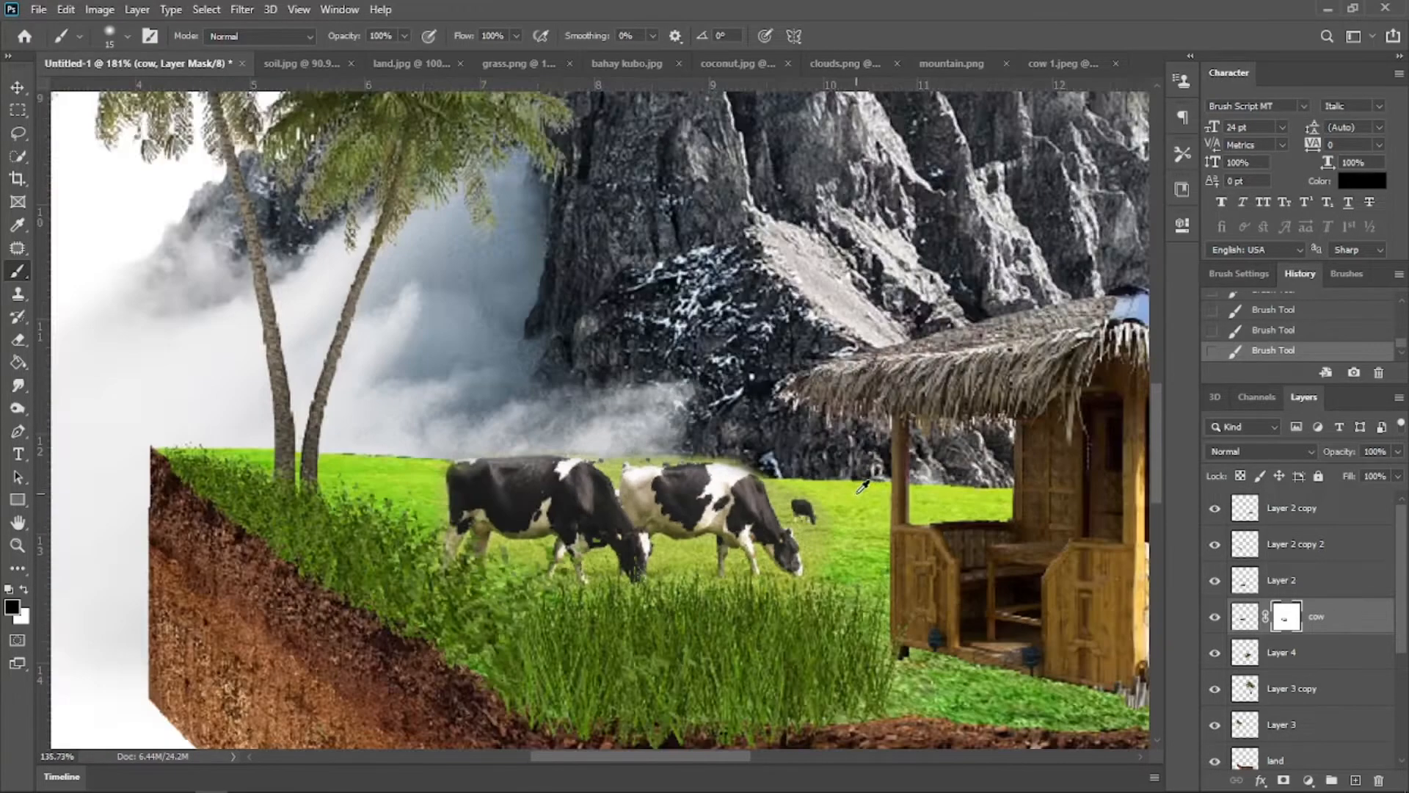
scroll(727, 465, "up", 10)
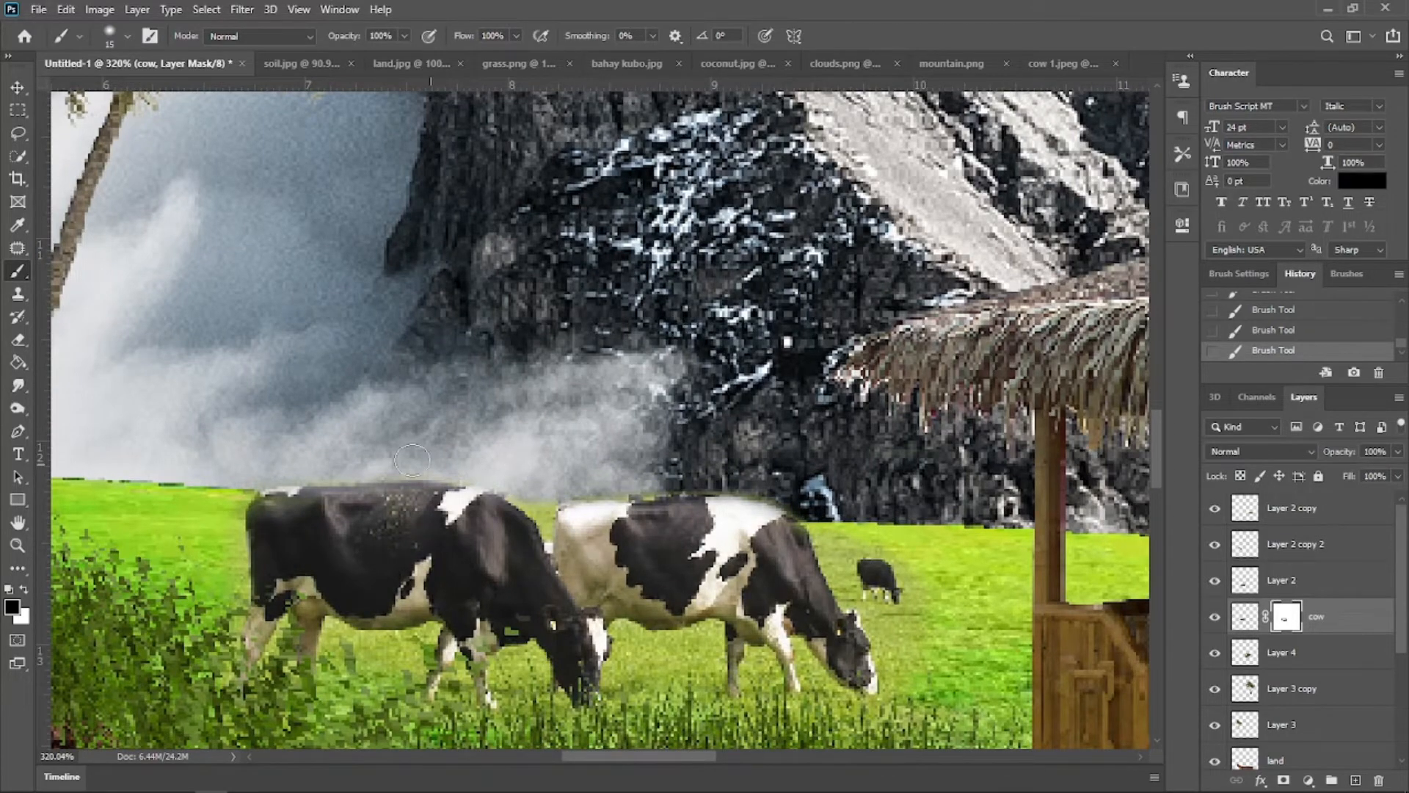
scroll(800, 469, "down", 2)
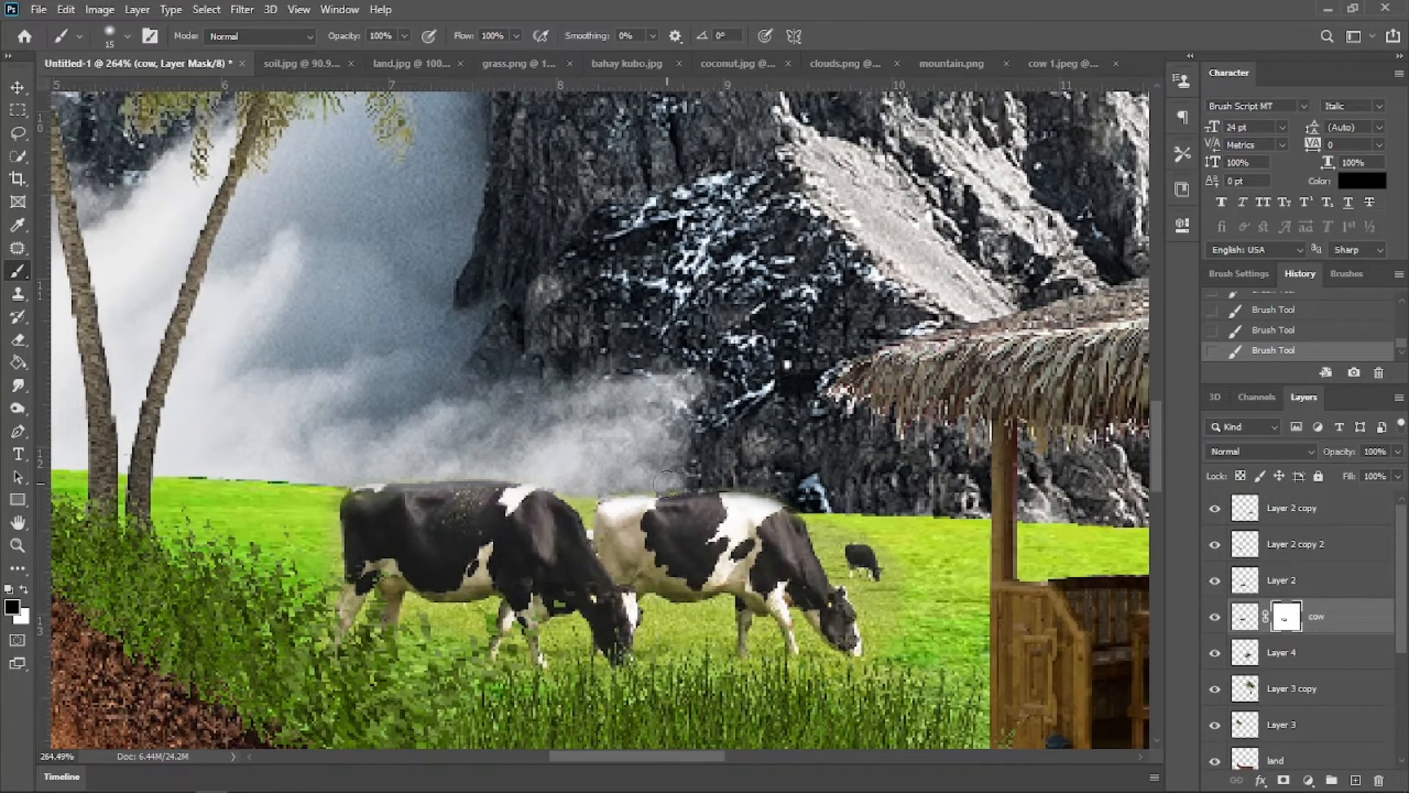
scroll(866, 404, "down", 3)
scroll(859, 411, "down", 7)
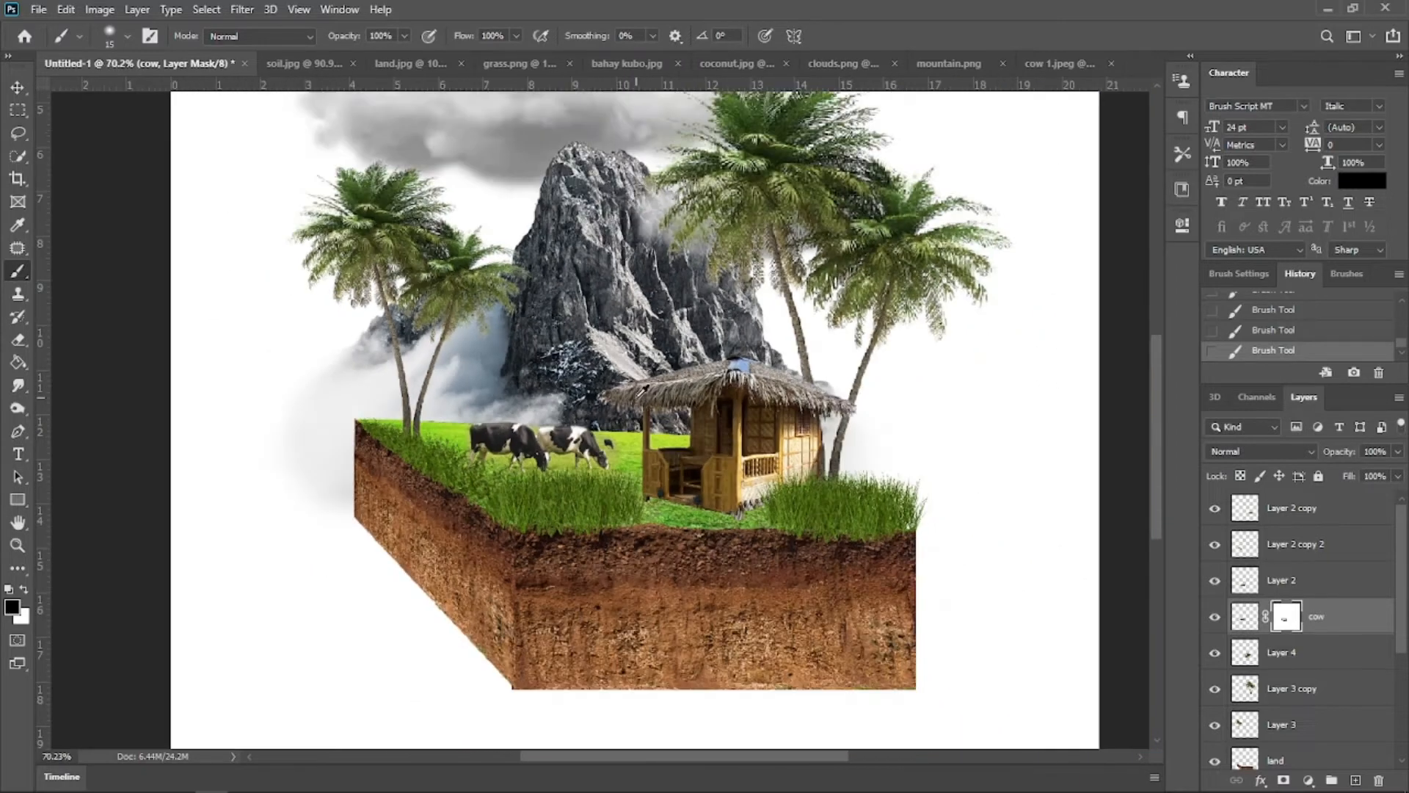
Step: Move the hut slightly to the right and touch up the front right grass clump with the Eraser
scroll(724, 427, "up", 3)
key("v")
left_click(752, 484)
left_click_drag(752, 484, 774, 483)
left_click(833, 541)
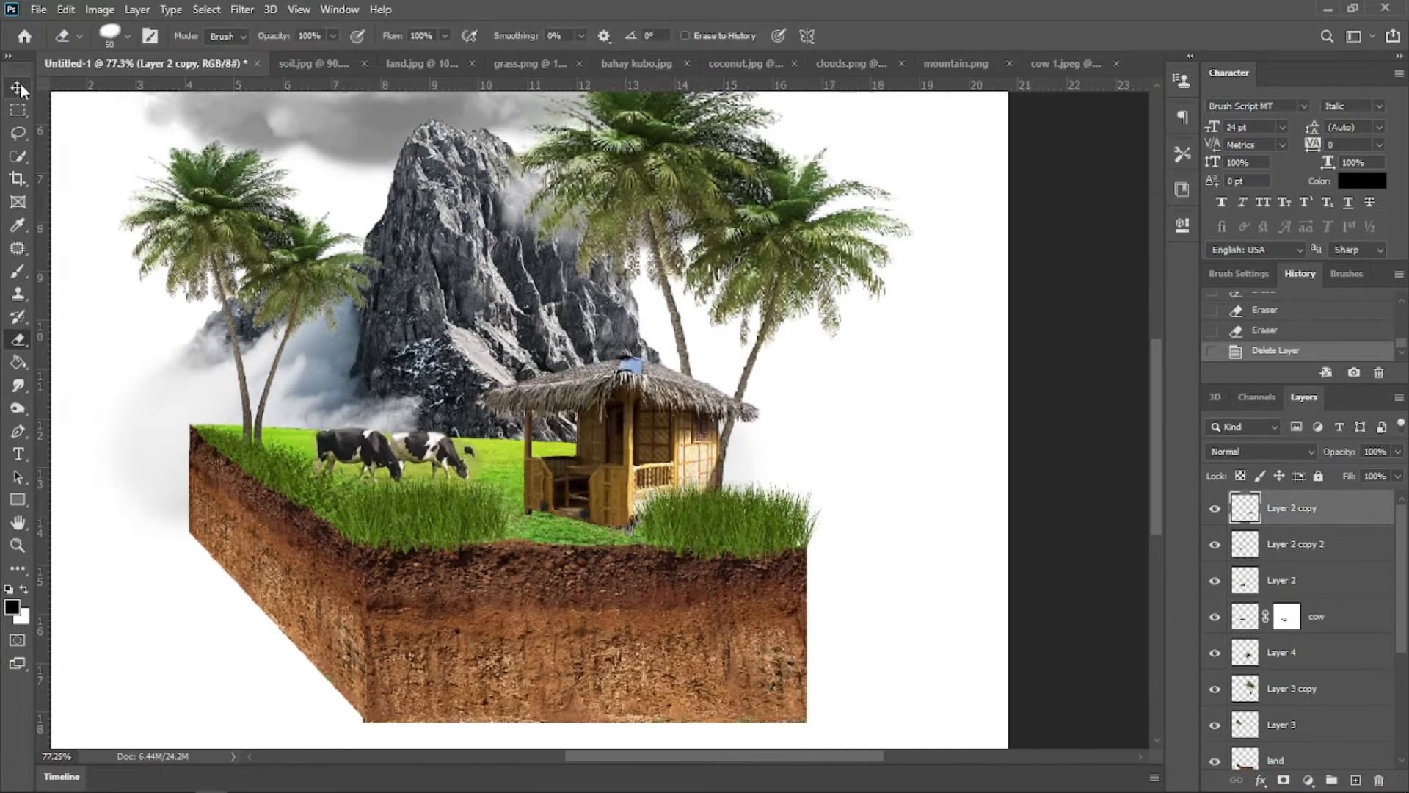
Step: Draw a black rectangle about 482 × 740 px over the mountain, hut and right palms with the Rectangle tool
scroll(576, 411, "down", 4)
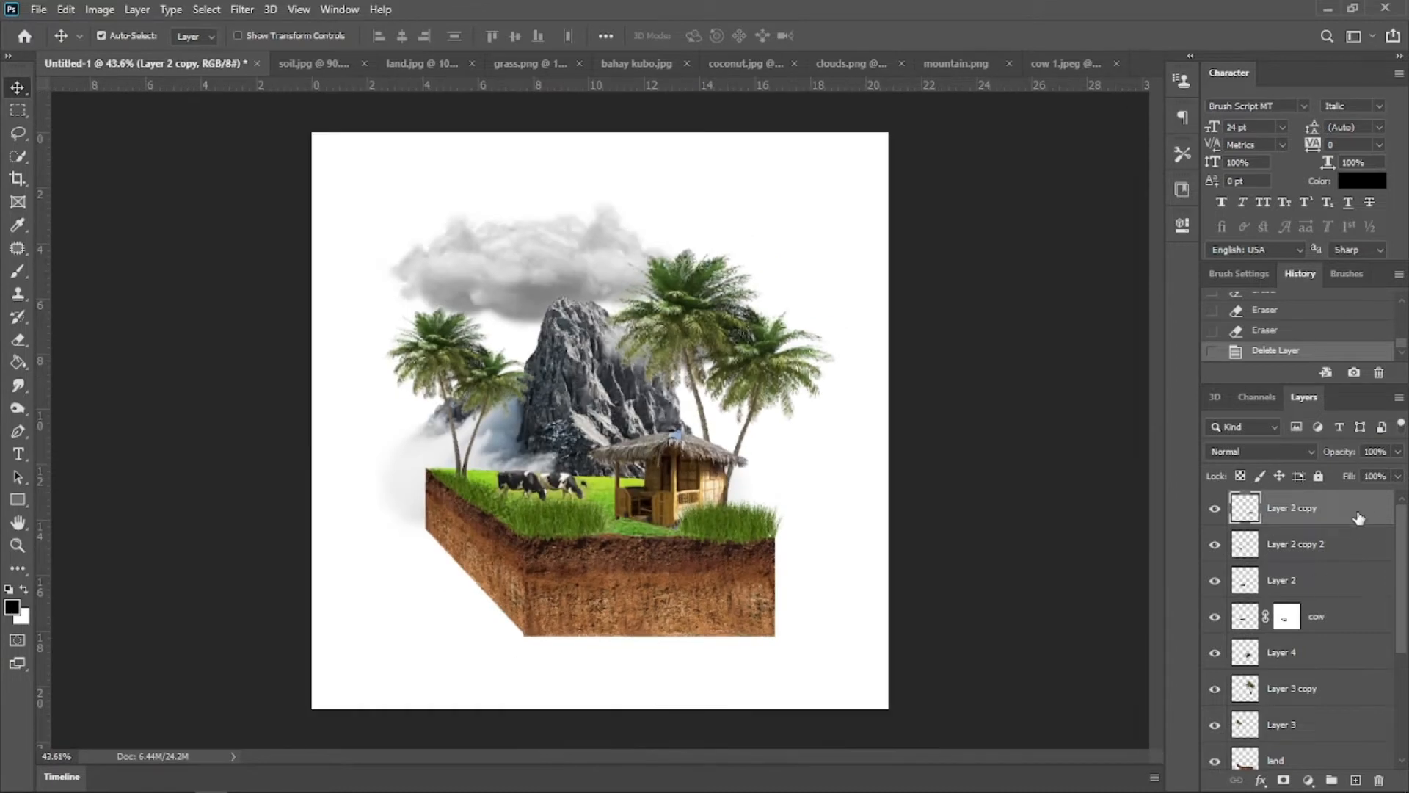
left_click(17, 499)
left_click(94, 497)
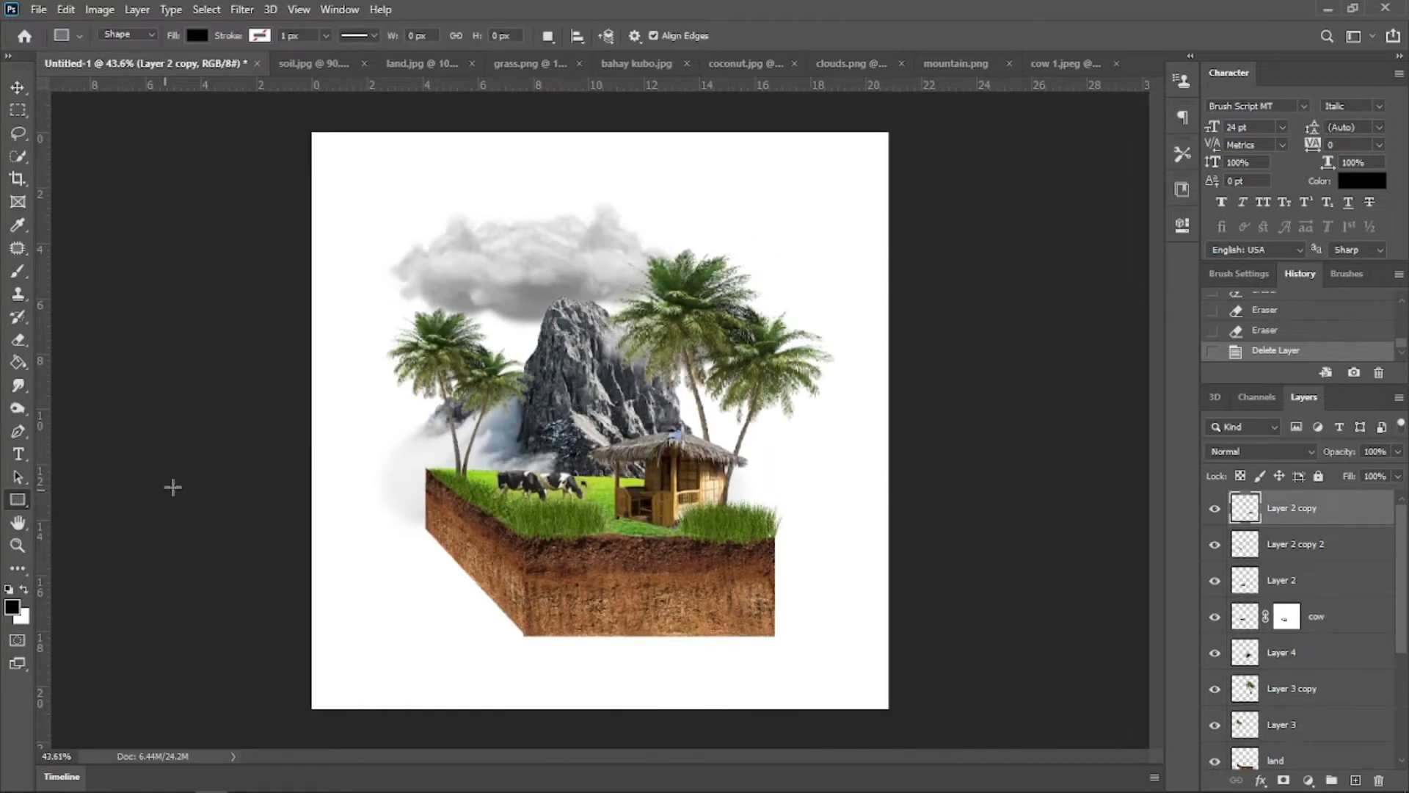
left_click_drag(544, 257, 728, 540)
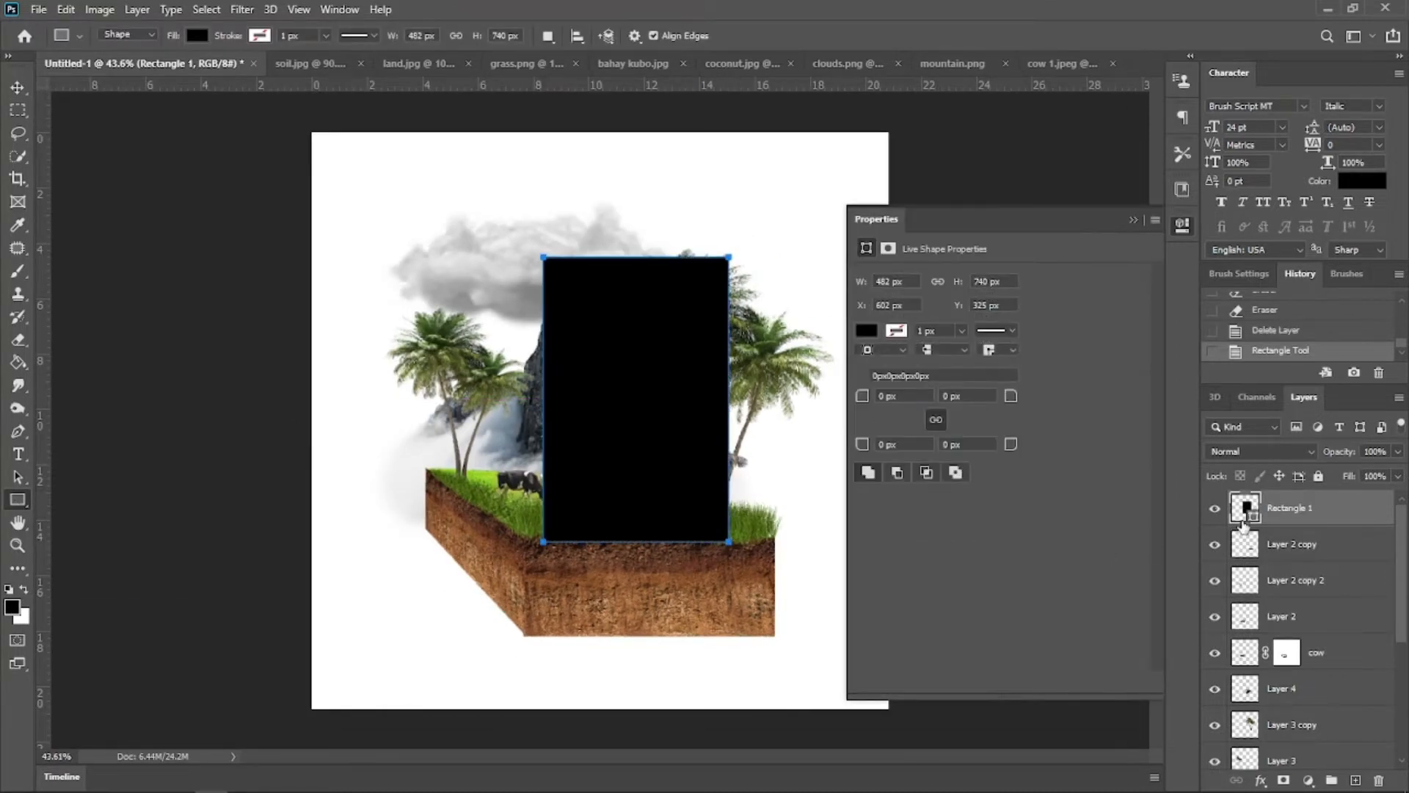
Step: Set the rectangle's fill colour to orange f8a912
double_click(1248, 509)
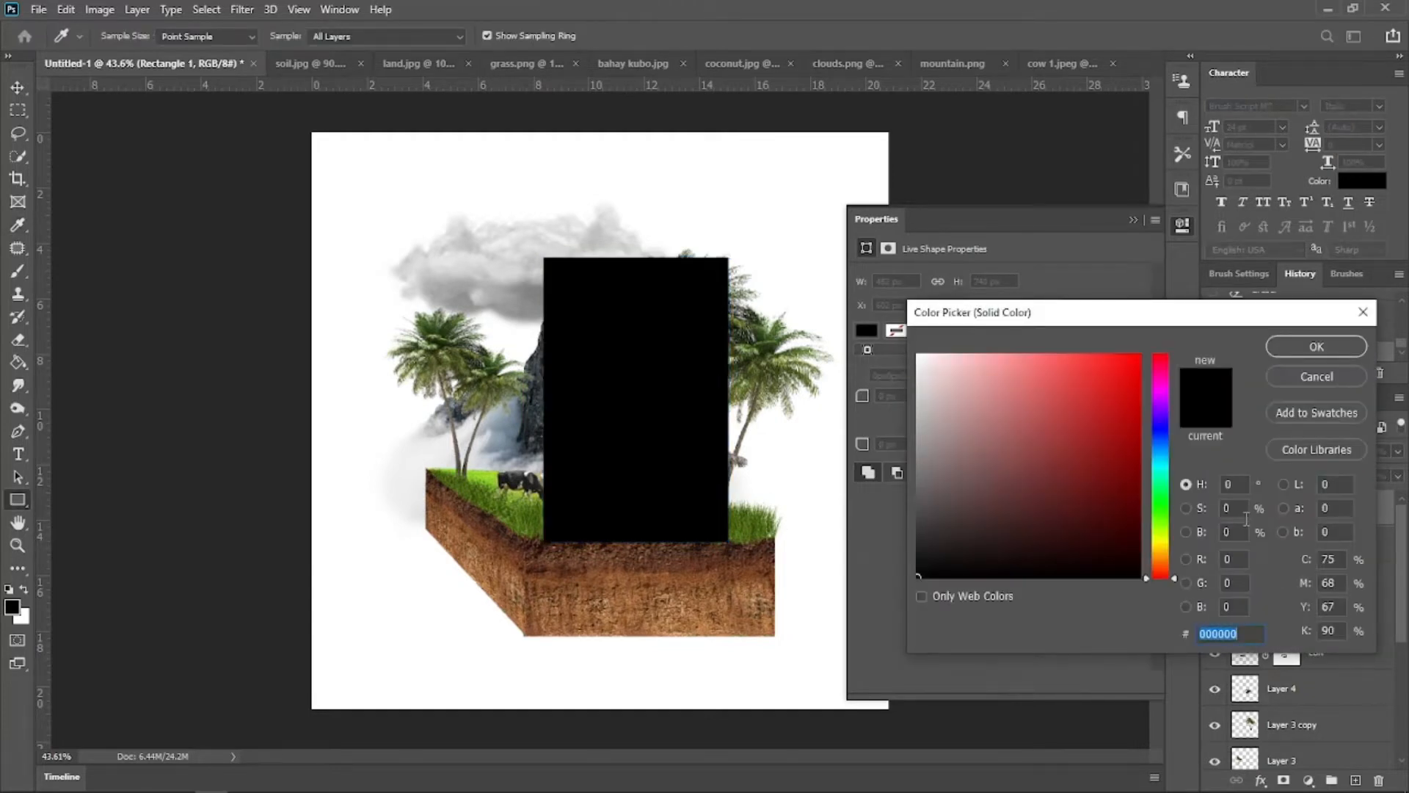
key("Escape")
double_click(1254, 516)
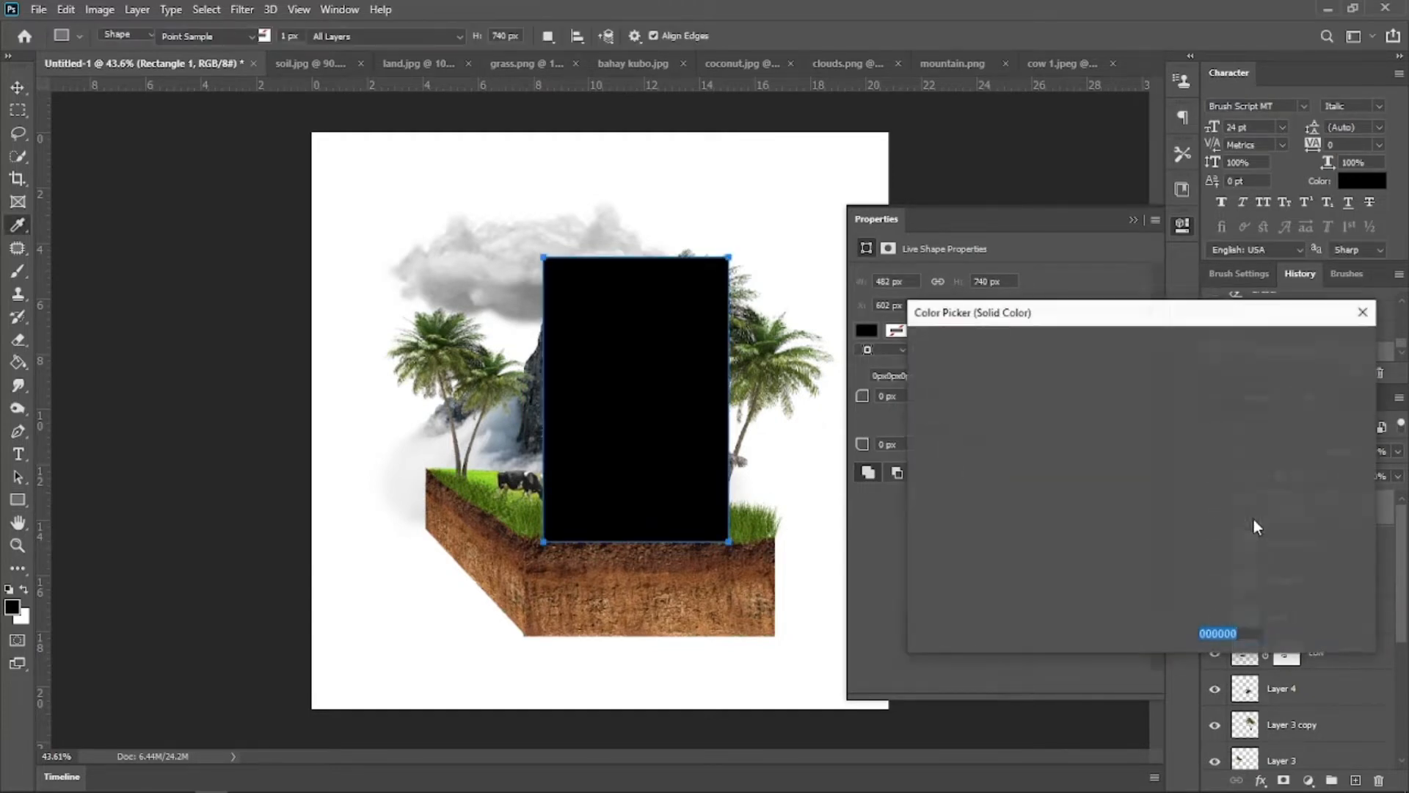
left_click(1160, 563)
left_click(1125, 360)
left_click(1164, 554)
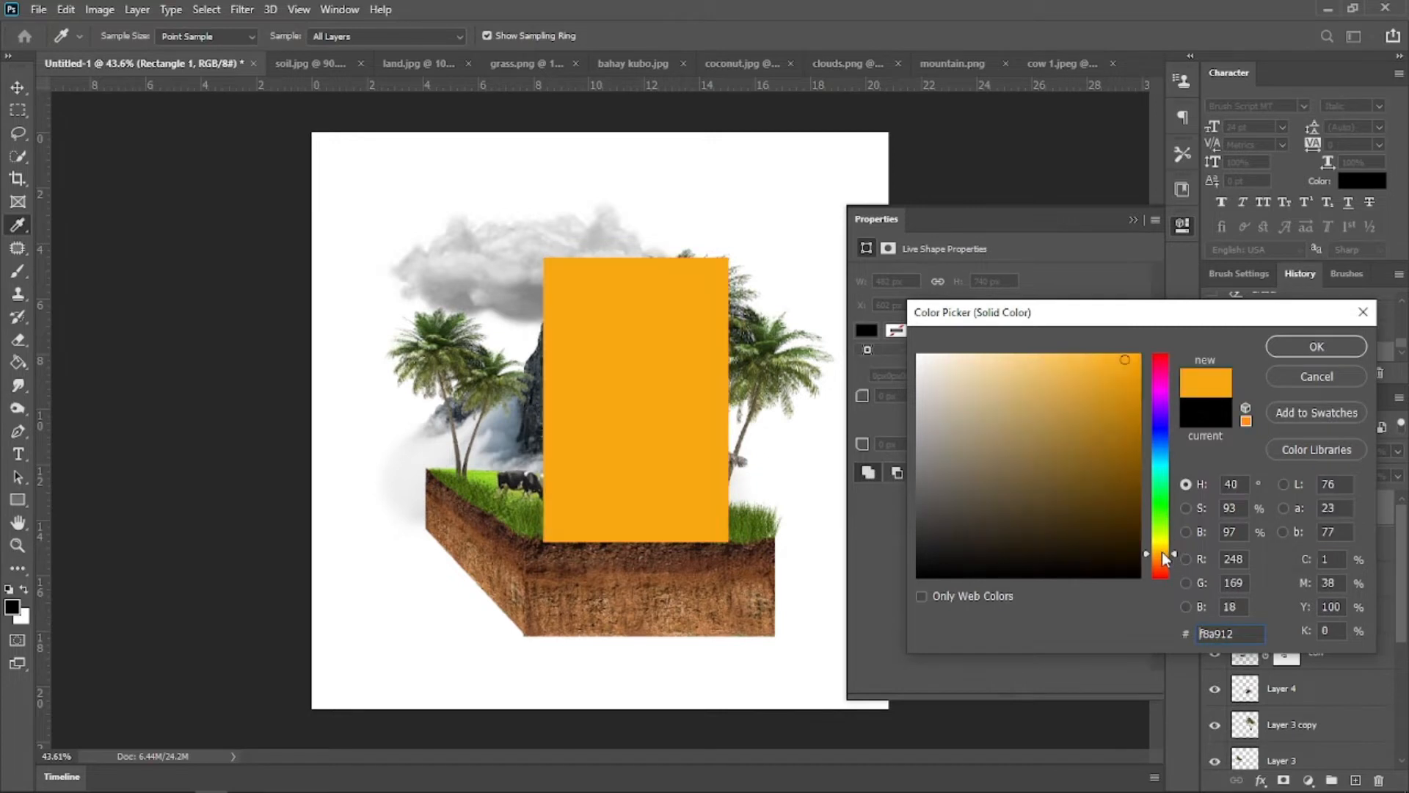
left_click(1284, 351)
Step: Free-transform the orange rectangle into a tilted beam rotated about 20°, narrowing its upper end above the right palms
left_click(18, 86)
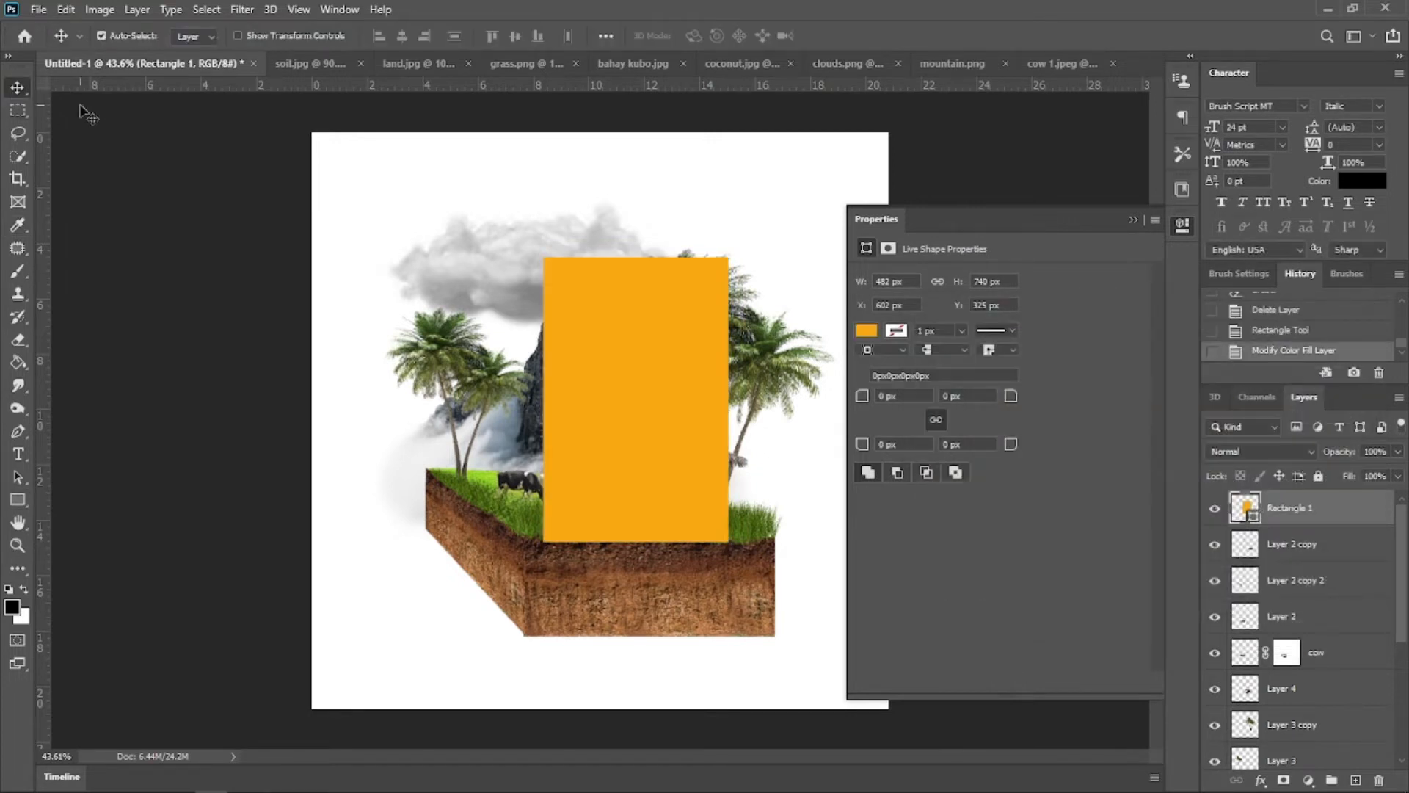
left_click(1135, 222)
key("ctrl+t")
left_click_drag(793, 284, 824, 345)
left_click_drag(598, 246, 709, 294)
left_click_drag(621, 410, 632, 376)
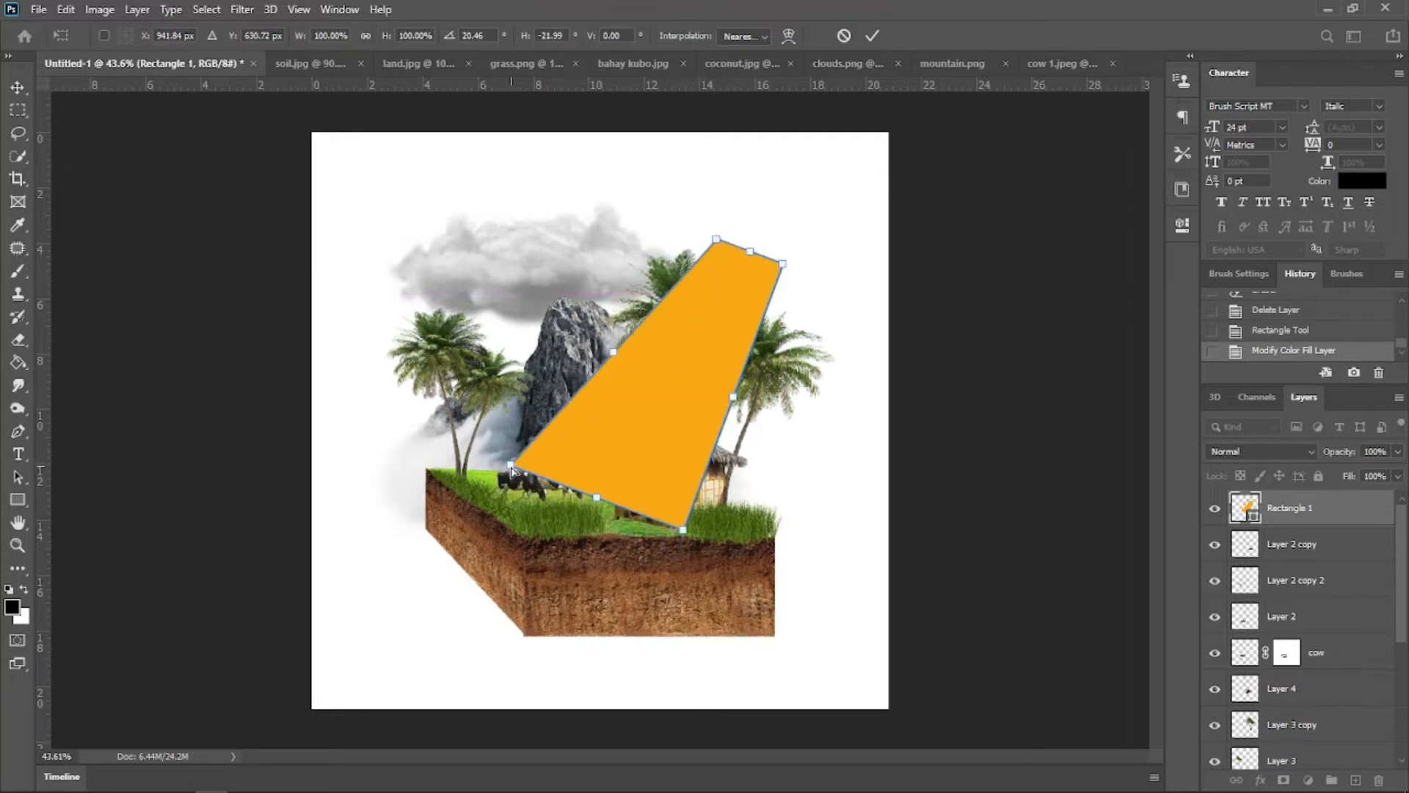
Step: Widen the beam's lower end towards the land block's left corner, apply the transform and shift the beam slightly down-left
left_click_drag(512, 469, 420, 498)
left_click_drag(654, 587, 681, 582)
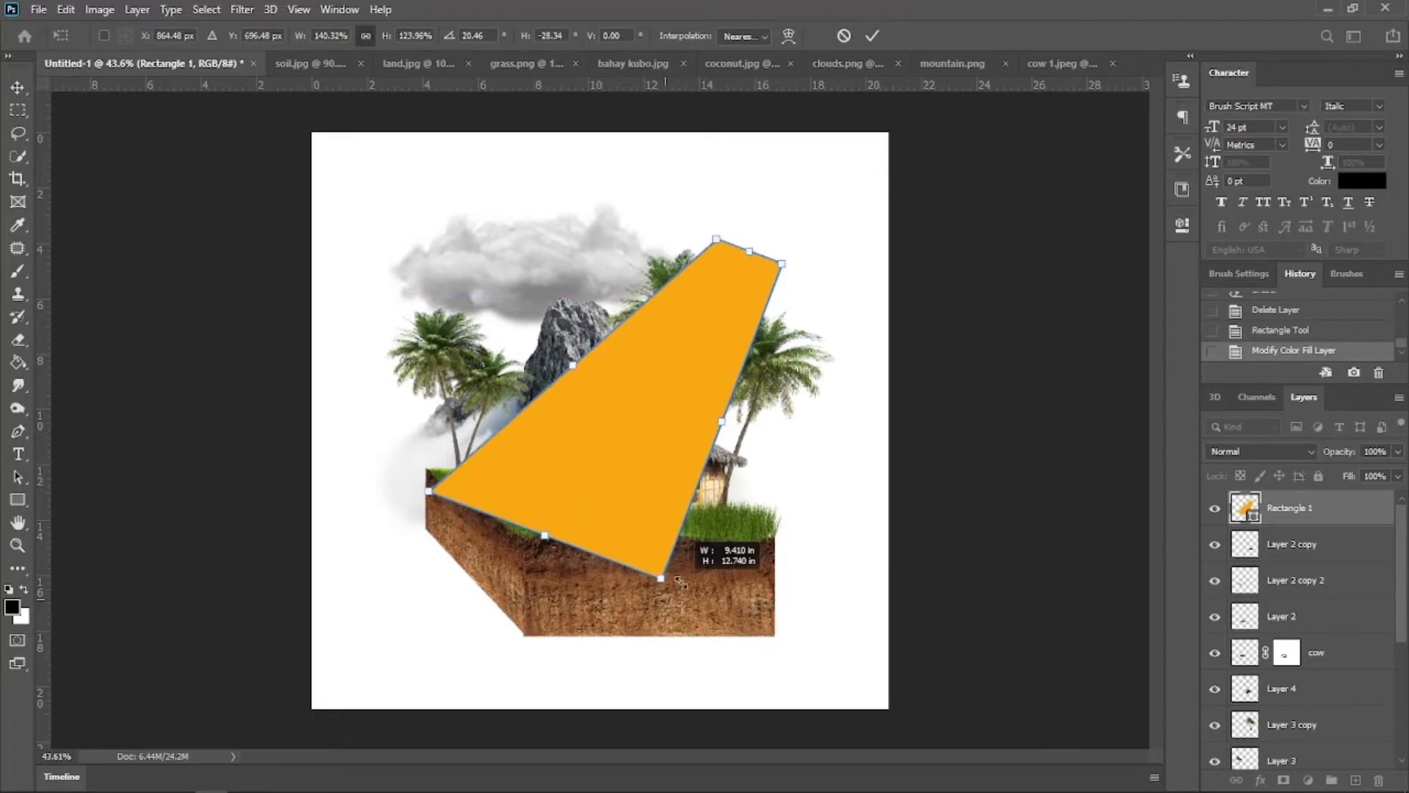
left_click_drag(544, 538, 541, 546)
left_click_drag(661, 594, 677, 571)
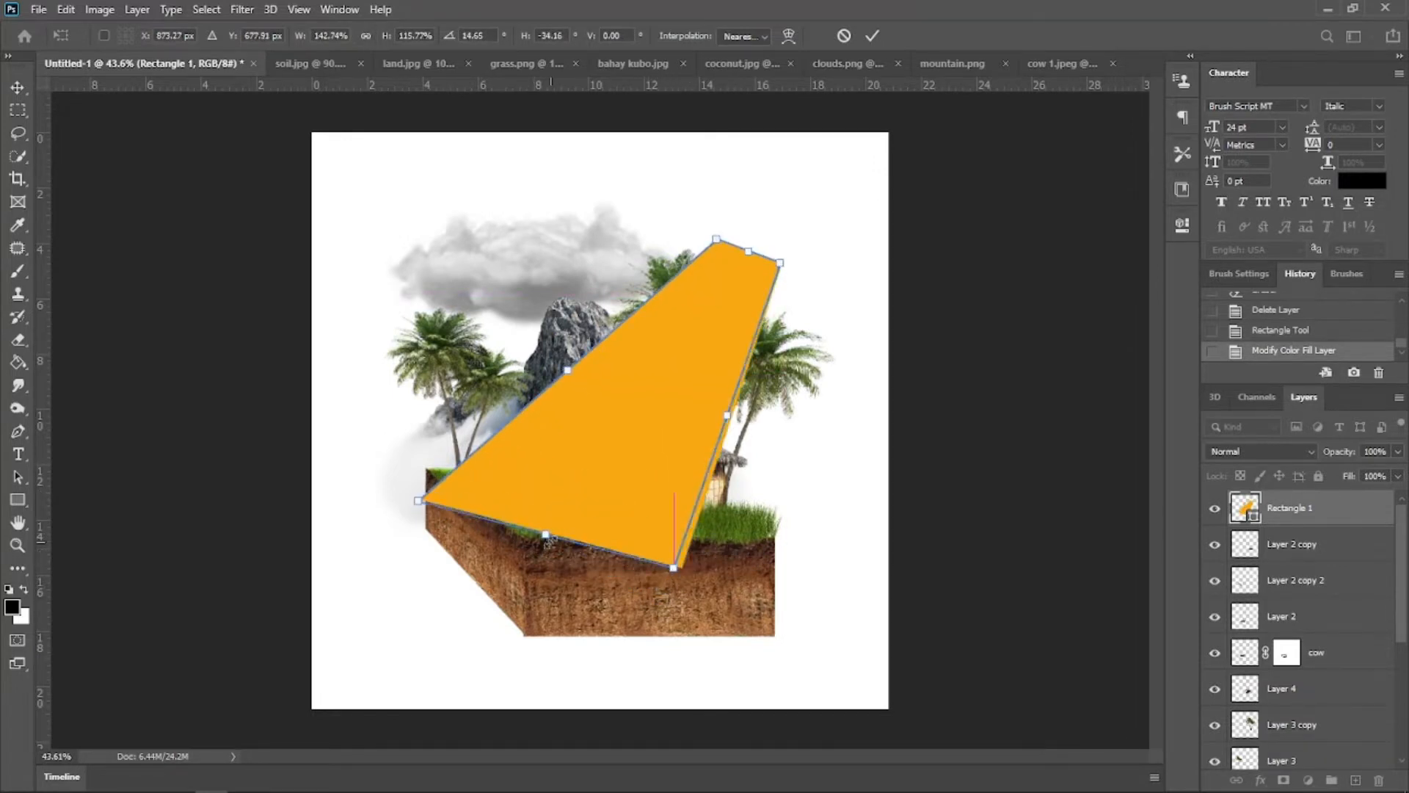
left_click_drag(548, 541, 543, 551)
key("Return")
left_click_drag(702, 418, 682, 431)
Step: Set the beam's blend mode to Soft Light and blur it as a smart object with a 118.7 px Gaussian Blur
left_click(1311, 450)
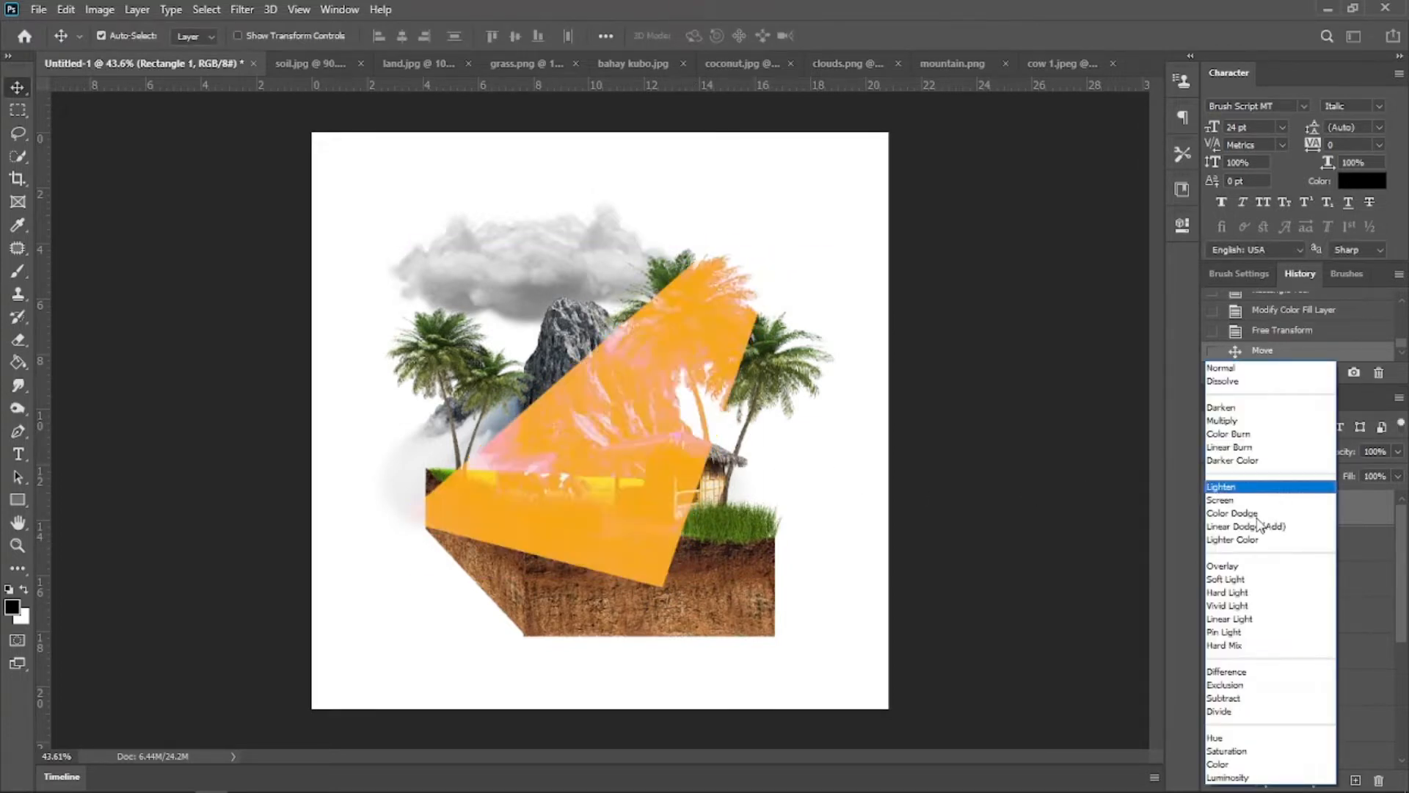
left_click(1238, 583)
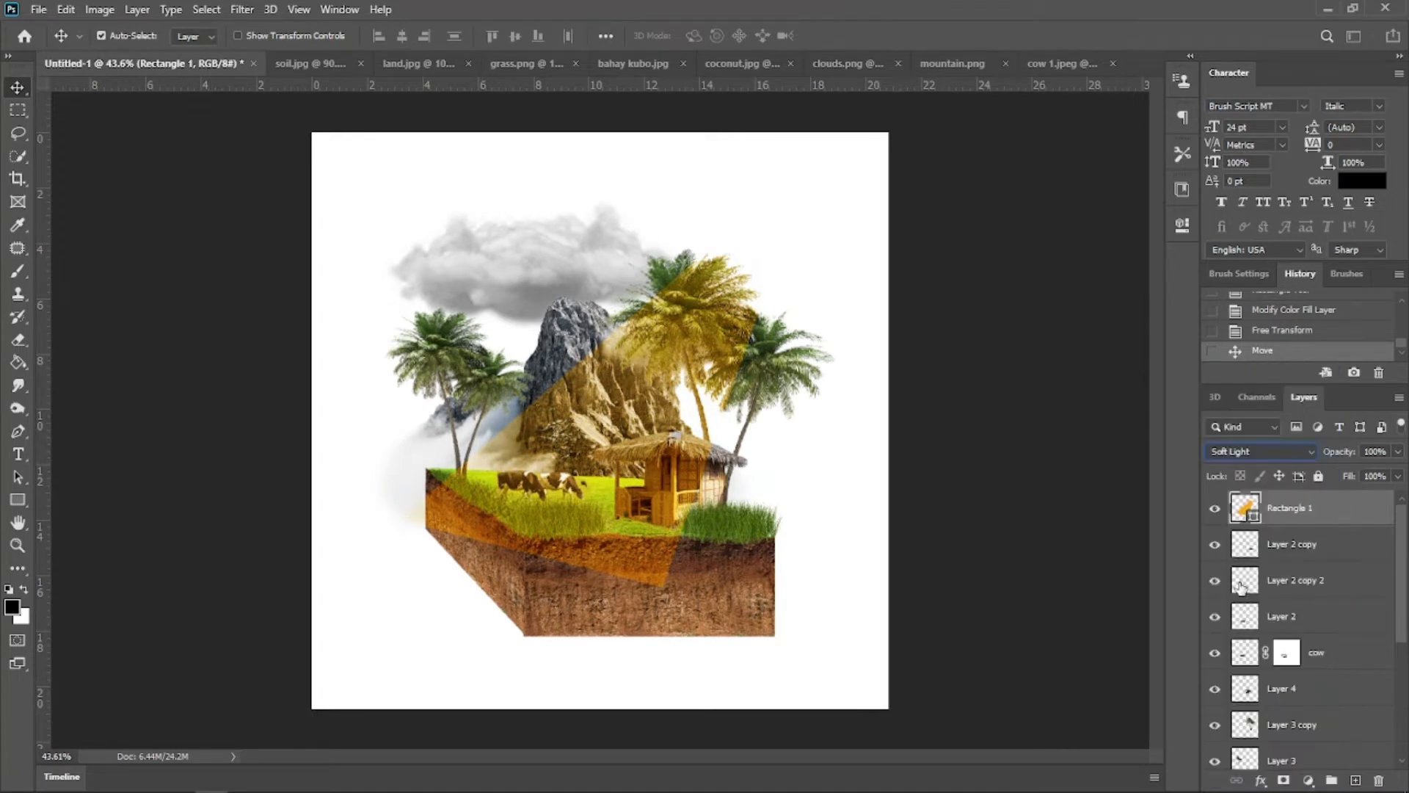
left_click(237, 10)
mouse_move(378, 208)
left_click(500, 275)
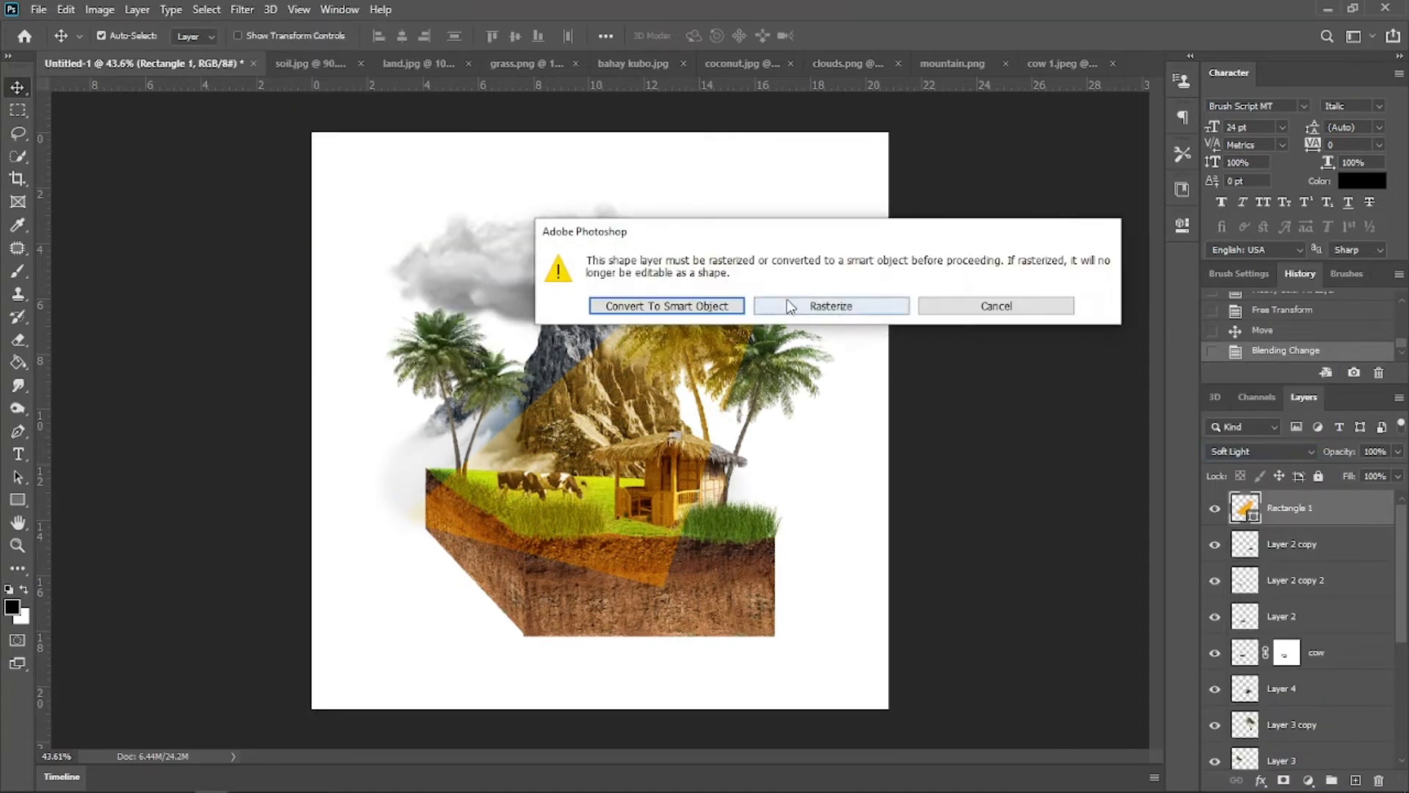
left_click(666, 305)
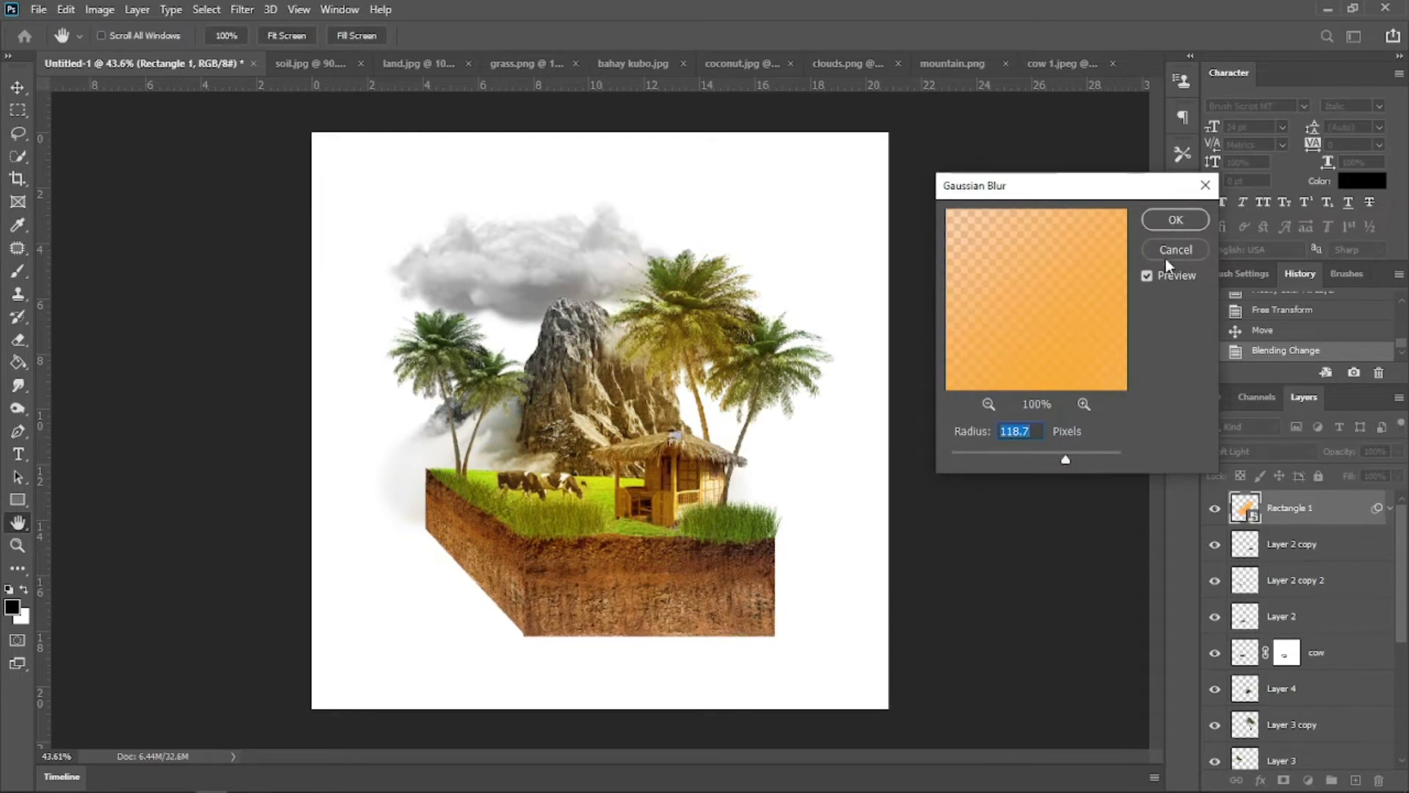
left_click(1160, 222)
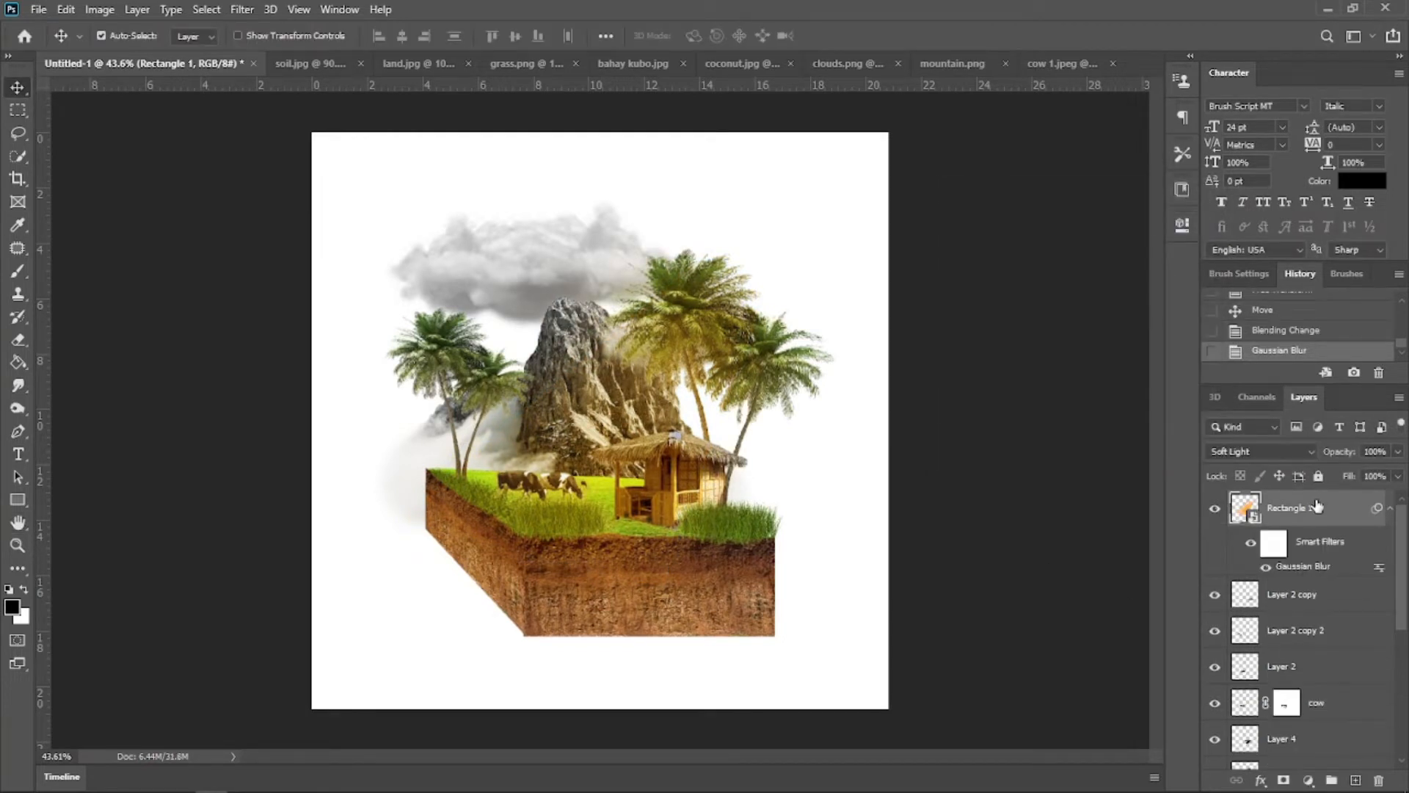
Step: Move the Rectangle 1 layer below the hut's Layer 4 and place Layer 3 copy with the right palms above it
left_click_drag(1318, 506, 1314, 580)
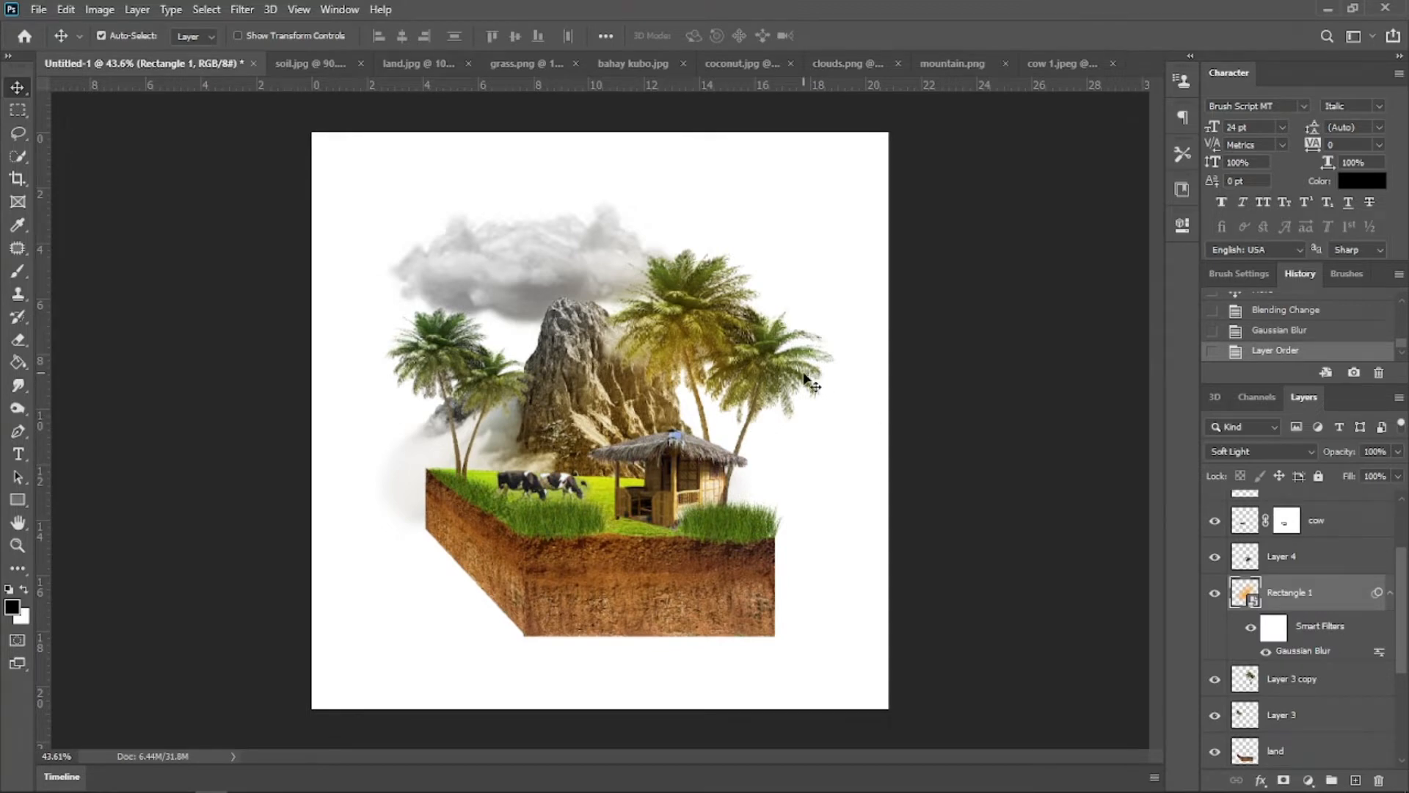
left_click(1248, 664)
left_click_drag(1310, 580, 1311, 578)
scroll(629, 411, "up", 4)
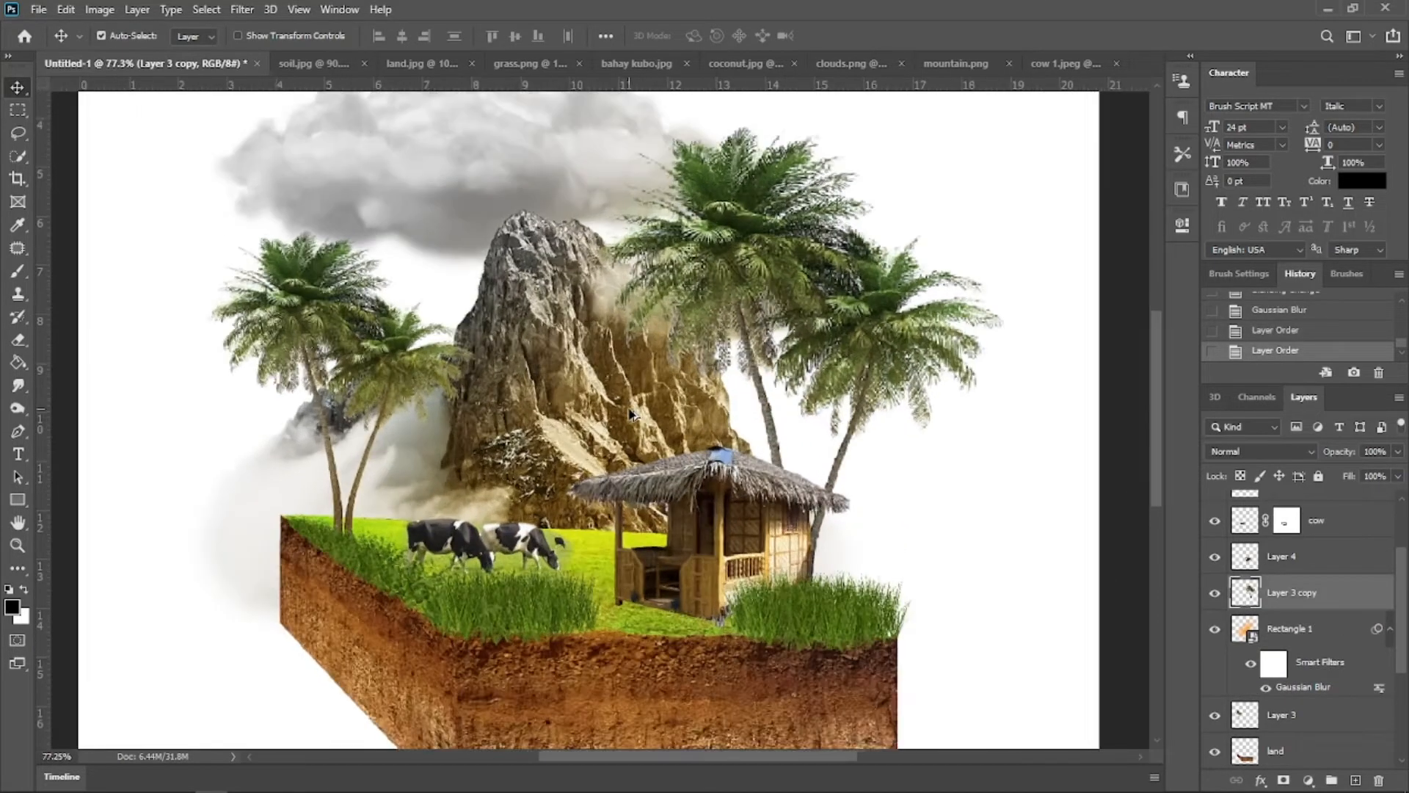
scroll(709, 431, "down", 4)
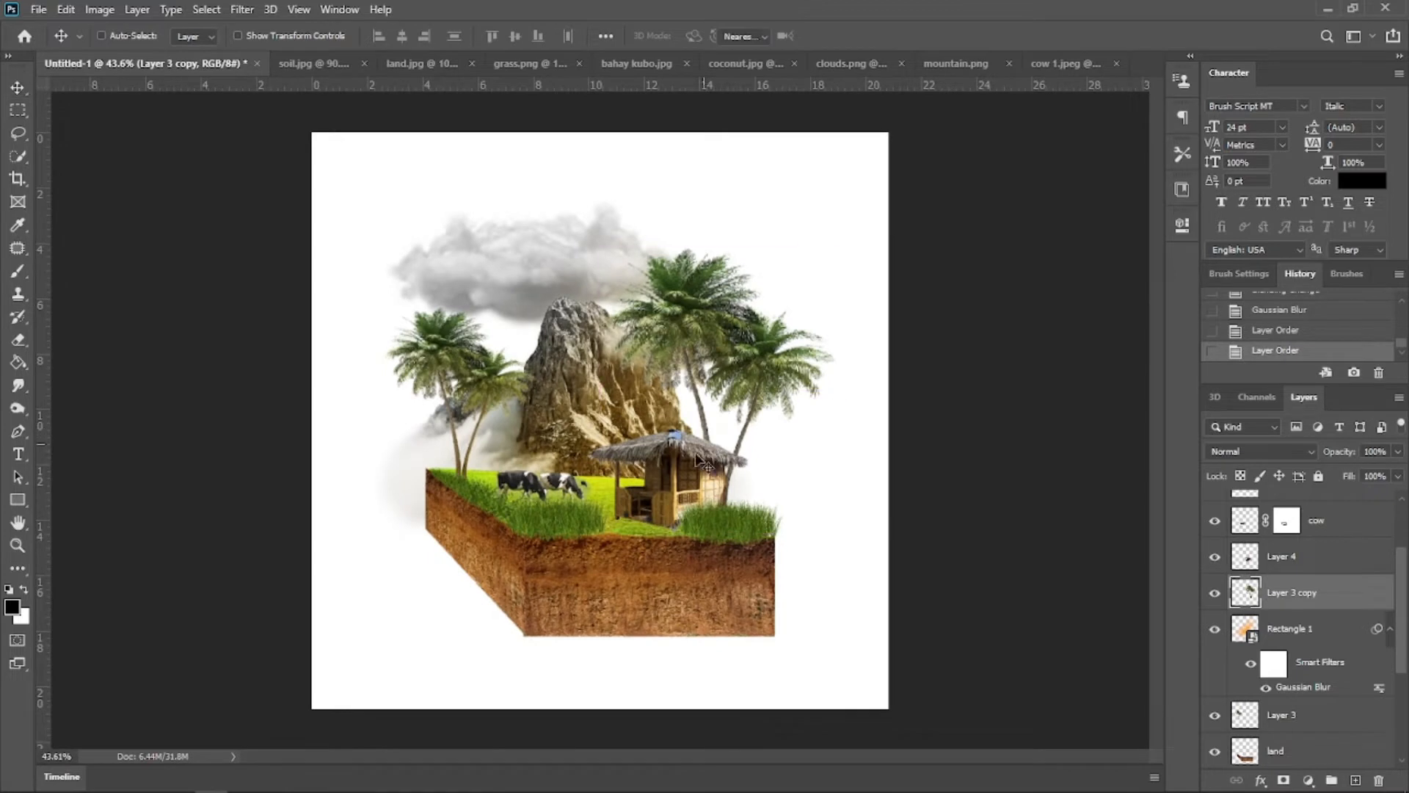
Step: Enlarge the Rectangle 1 light beam to about 110% width and 106% height and shift it slightly up
left_click(1292, 628)
key("ctrl+t")
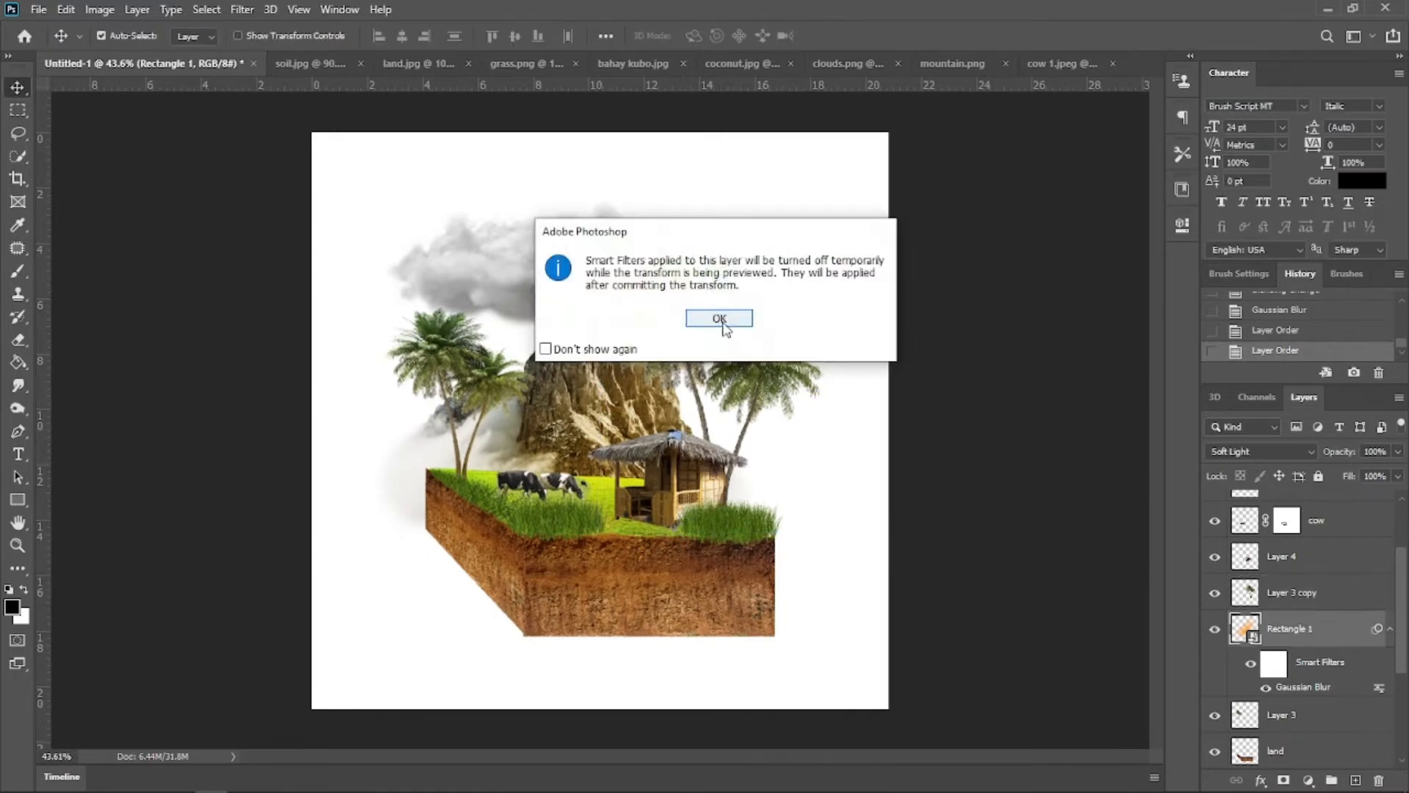
left_click(719, 318)
left_click_drag(776, 587, 810, 612)
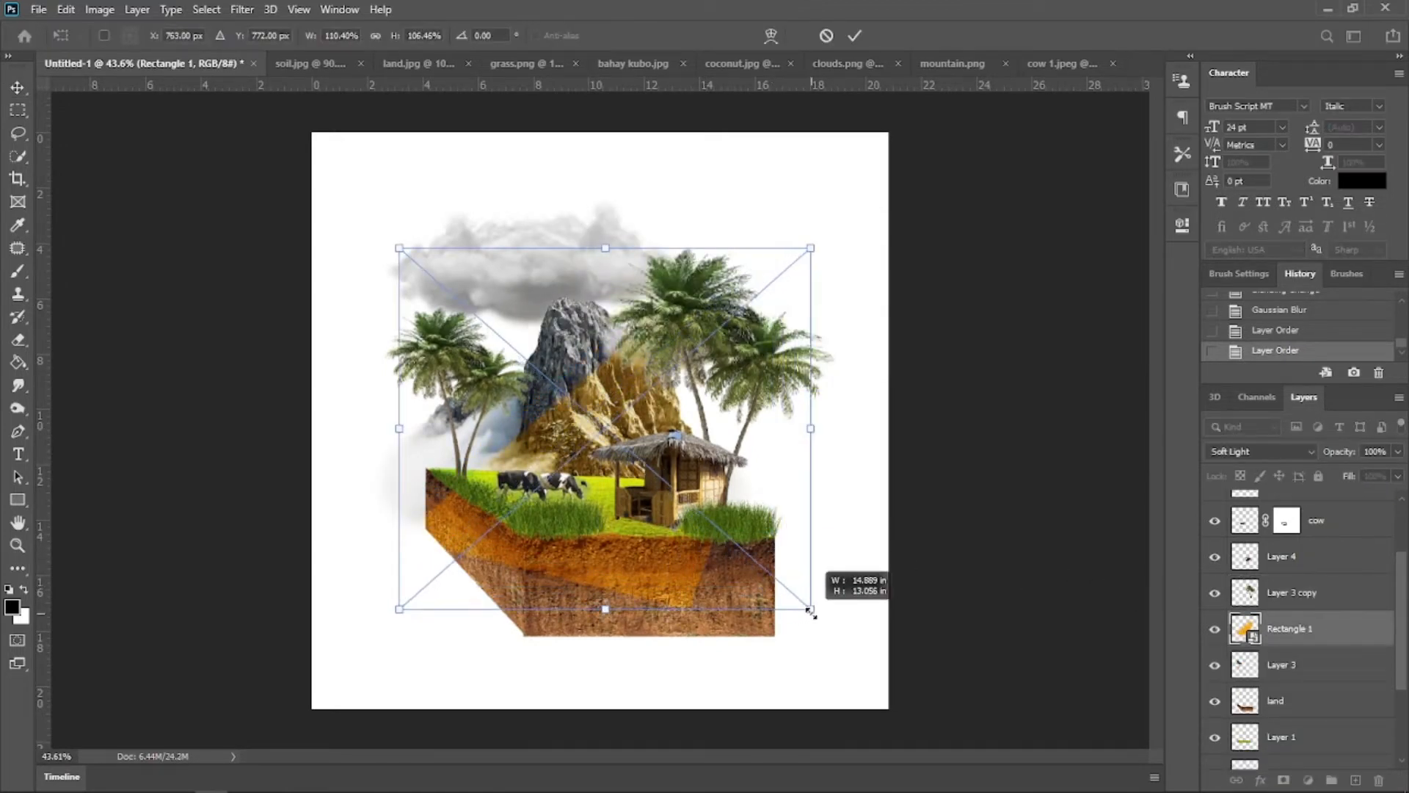
key("Return")
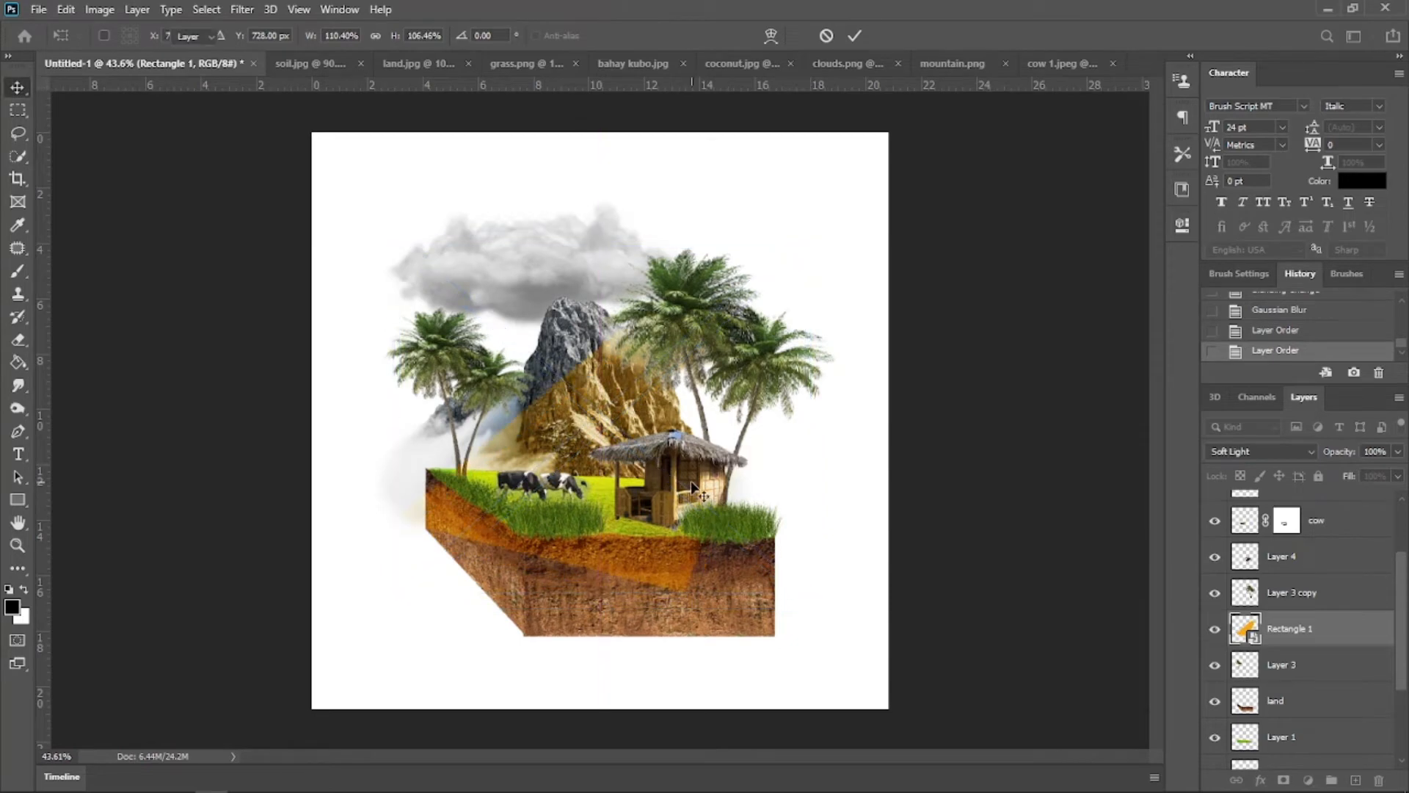
scroll(632, 449, "up", 3)
scroll(631, 450, "up", 3)
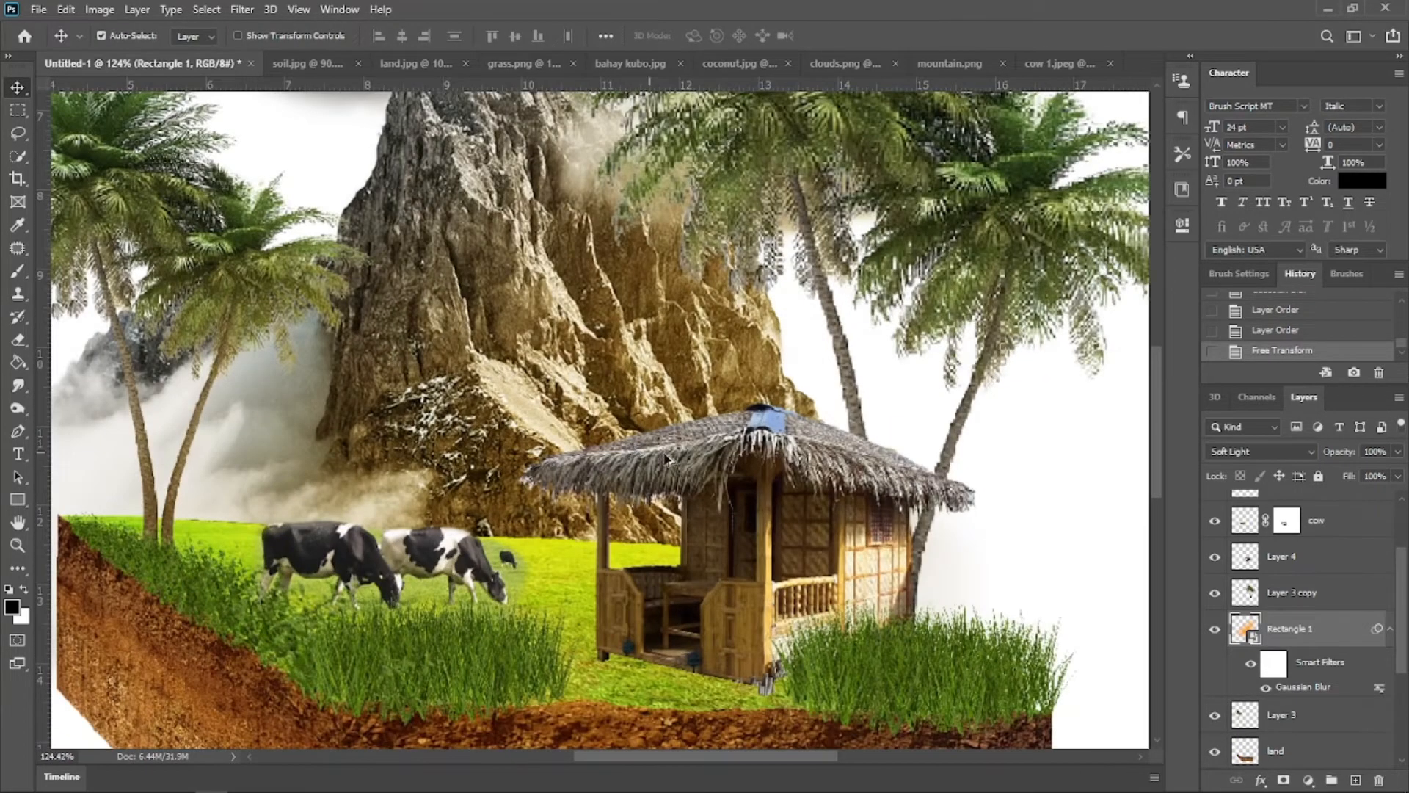
scroll(665, 459, "down", 3)
Step: Choose the Brush tool and add a new empty layer directly above the hut's Layer 4
left_click(833, 540)
scroll(819, 538, "down", 2)
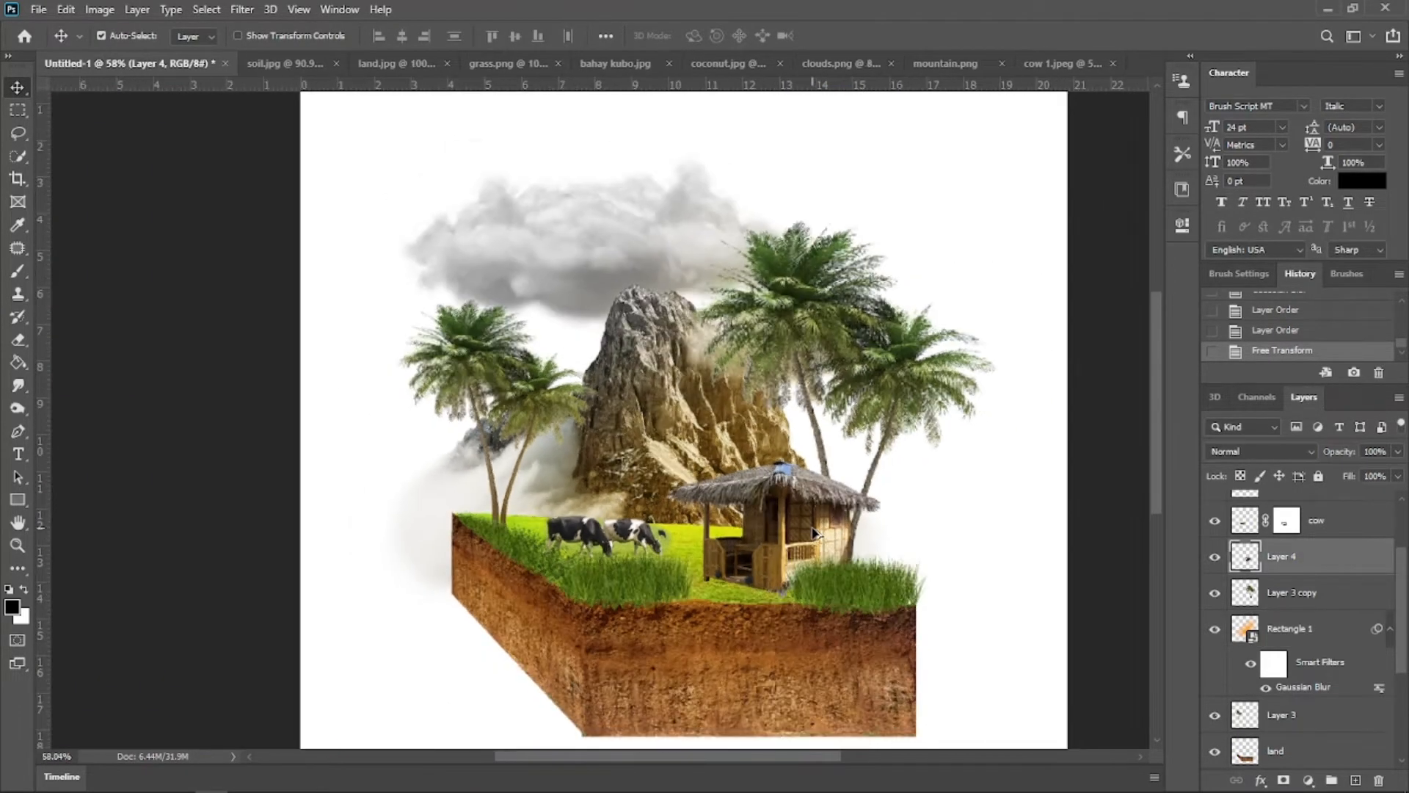
scroll(819, 538, "up", 3)
key("b")
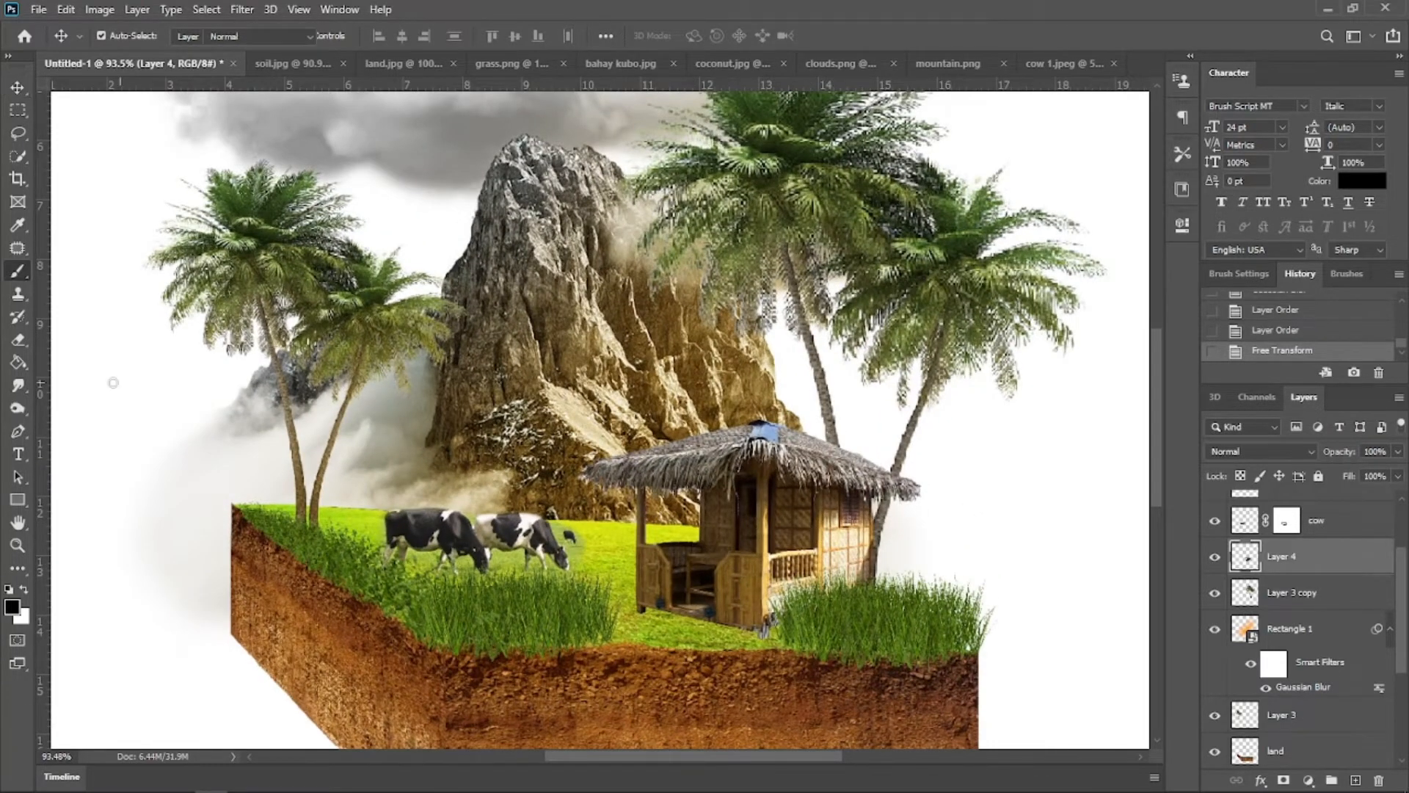
right_click(19, 273)
left_click(88, 269)
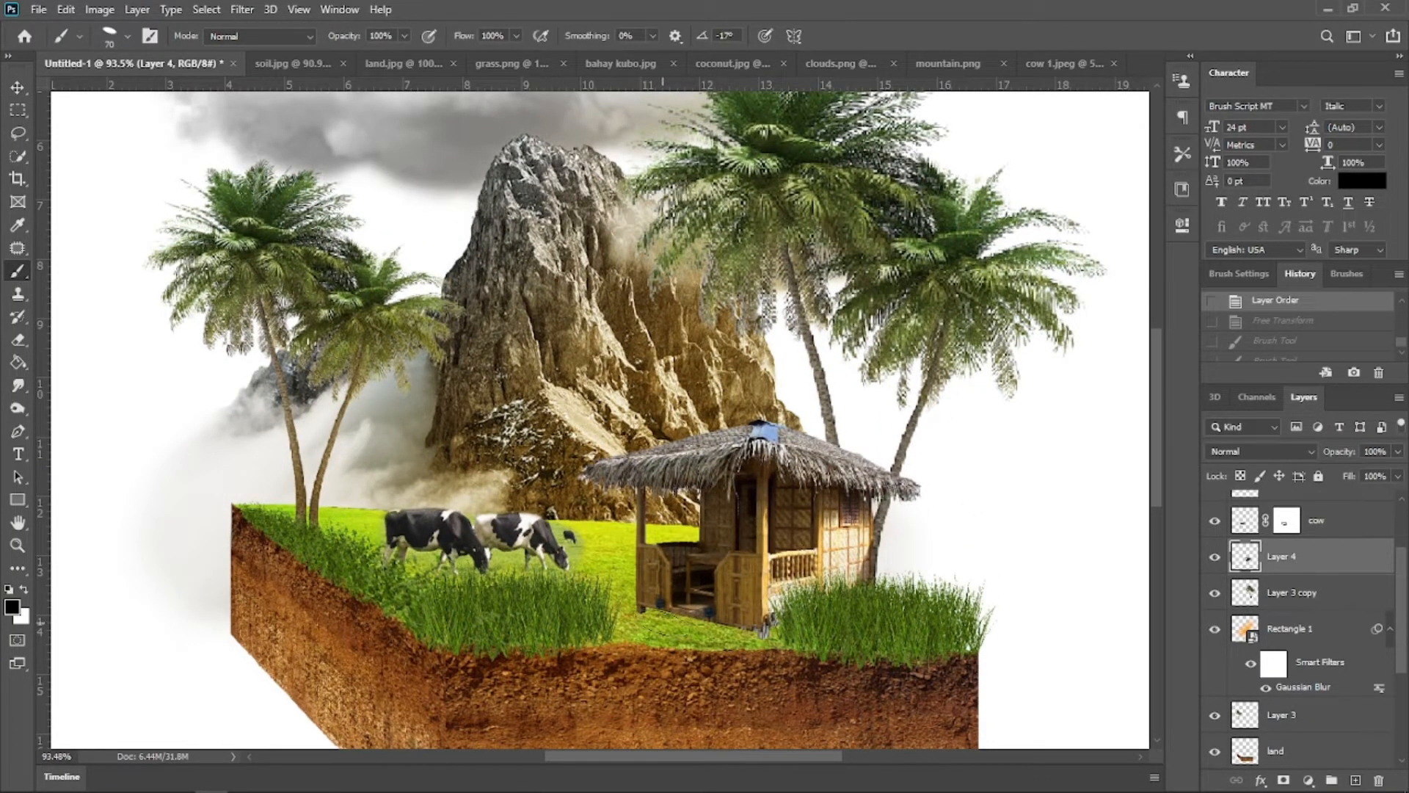
left_click(1354, 781)
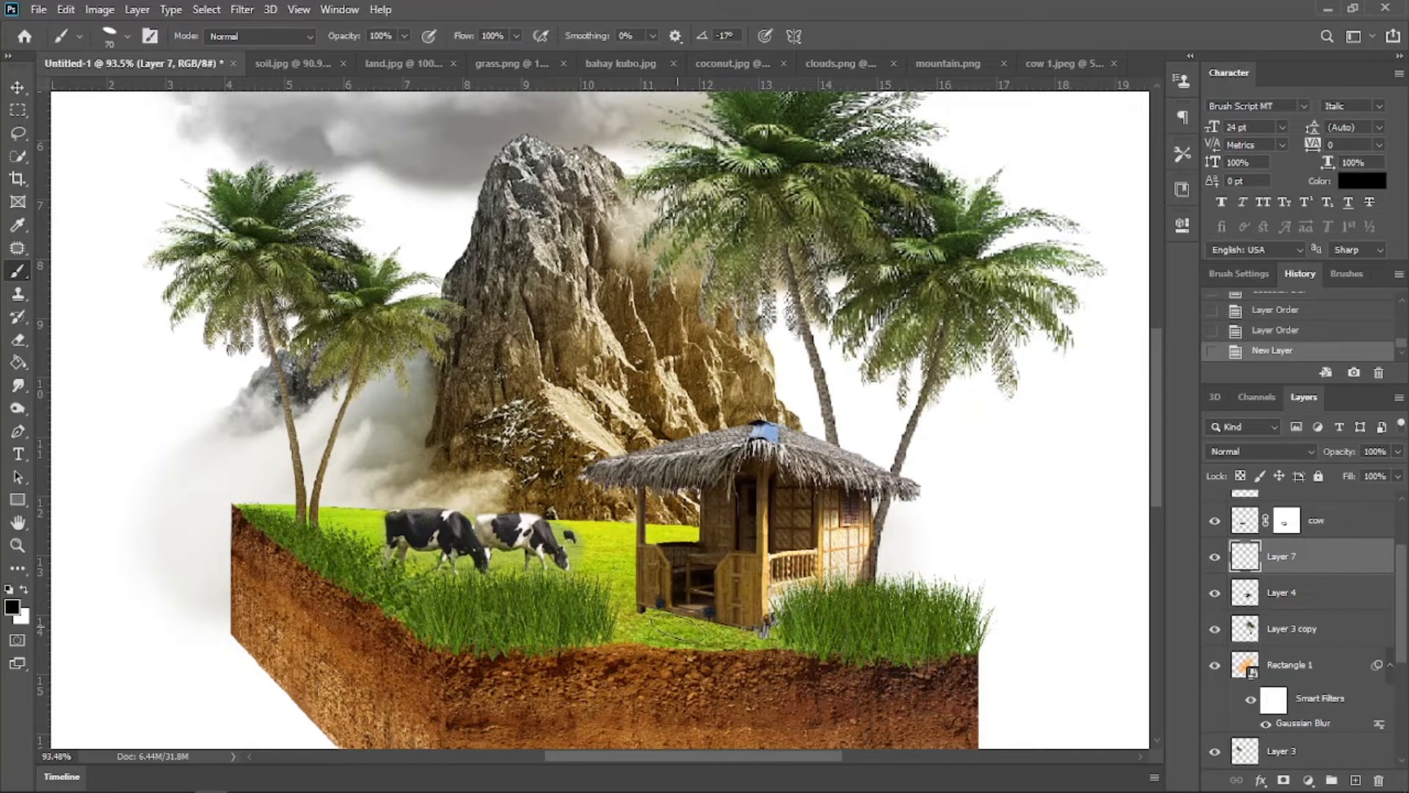
Step: Paint a black elliptical spot at the hut's base and enlarge it to about the width of the hut's front
key("ctrl+t")
left_click_drag(710, 628, 748, 629)
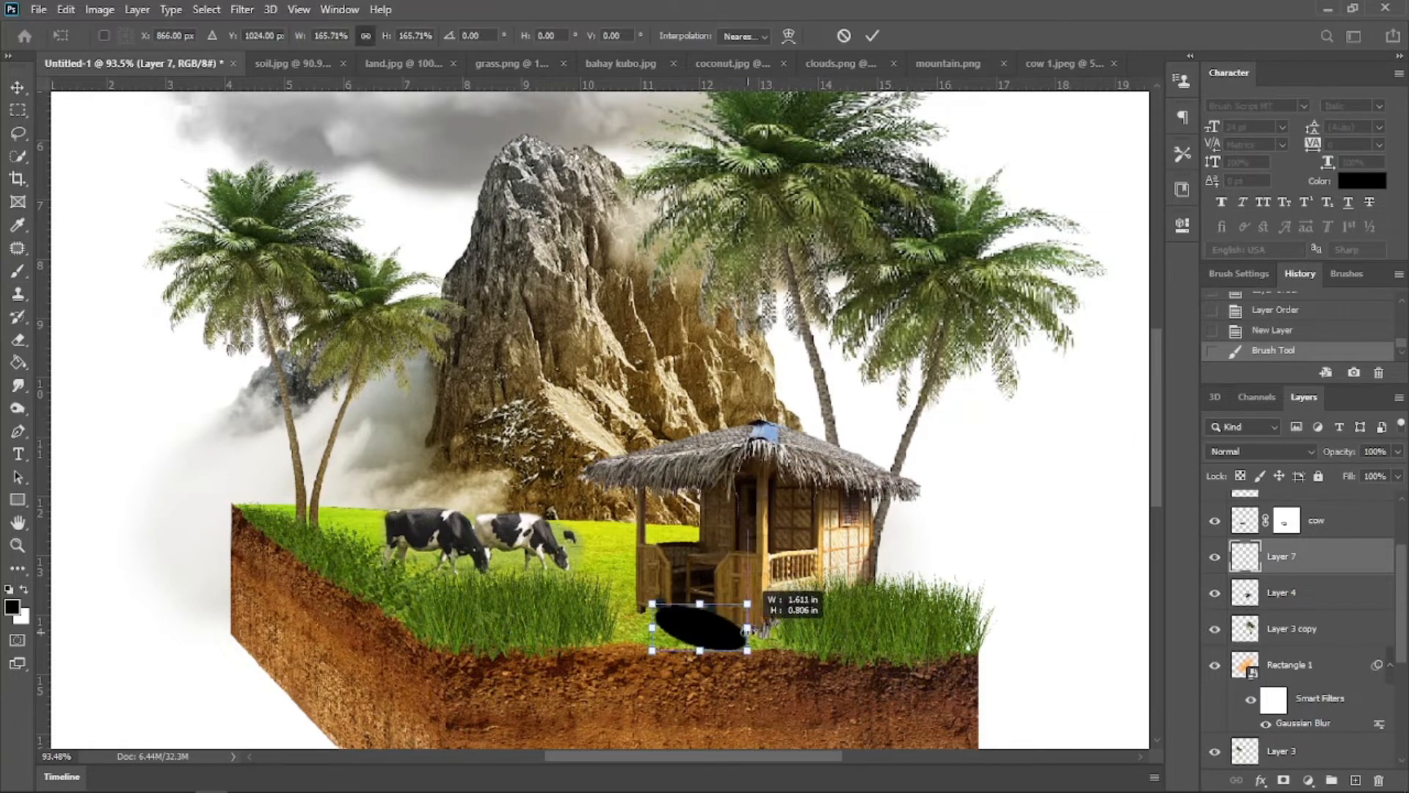
left_click_drag(797, 671, 807, 659)
key("Return")
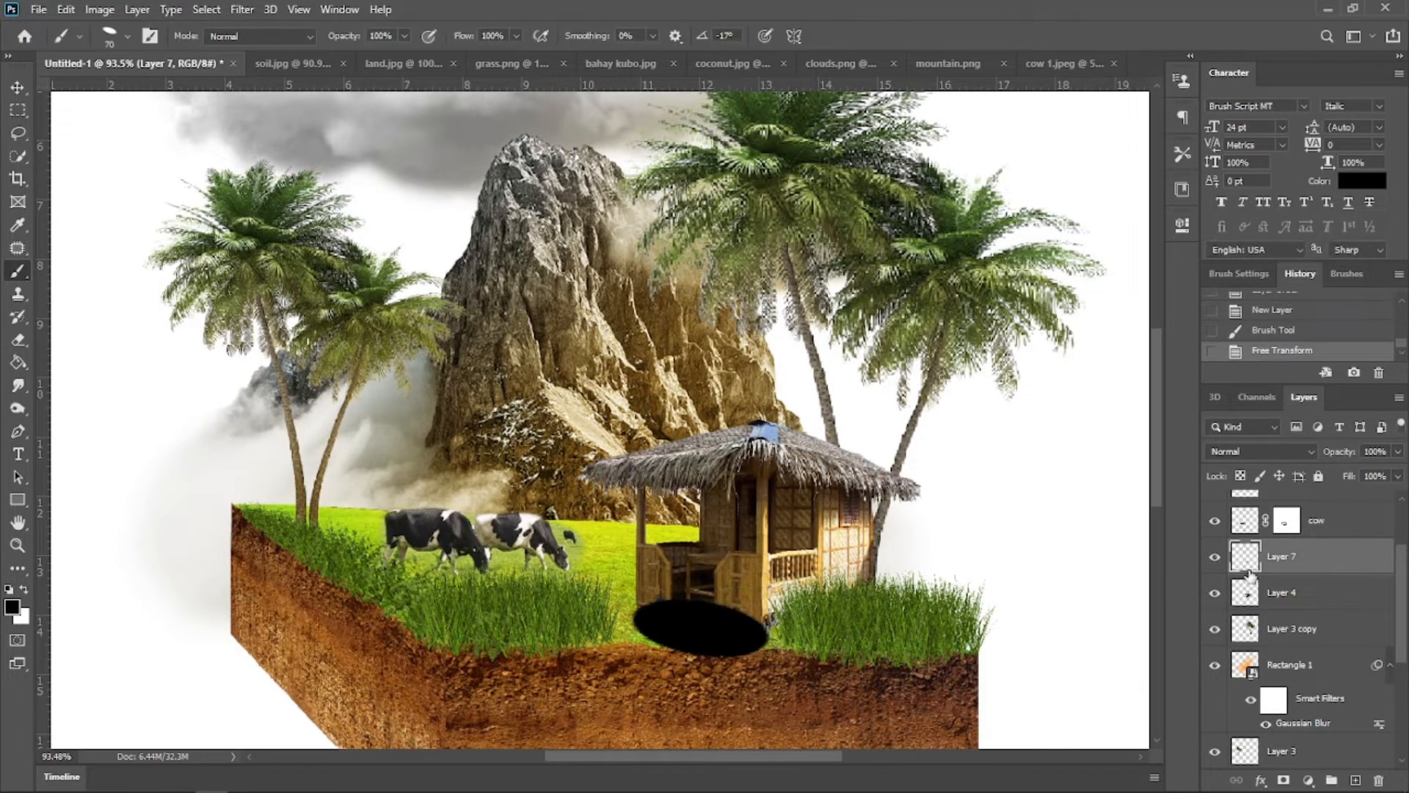
Step: Move Layer 7 beneath the hut's layer and squash the black ellipse to about 79% height
key("ctrl+bracketleft")
key("ctrl+t")
left_click_drag(702, 657, 702, 645)
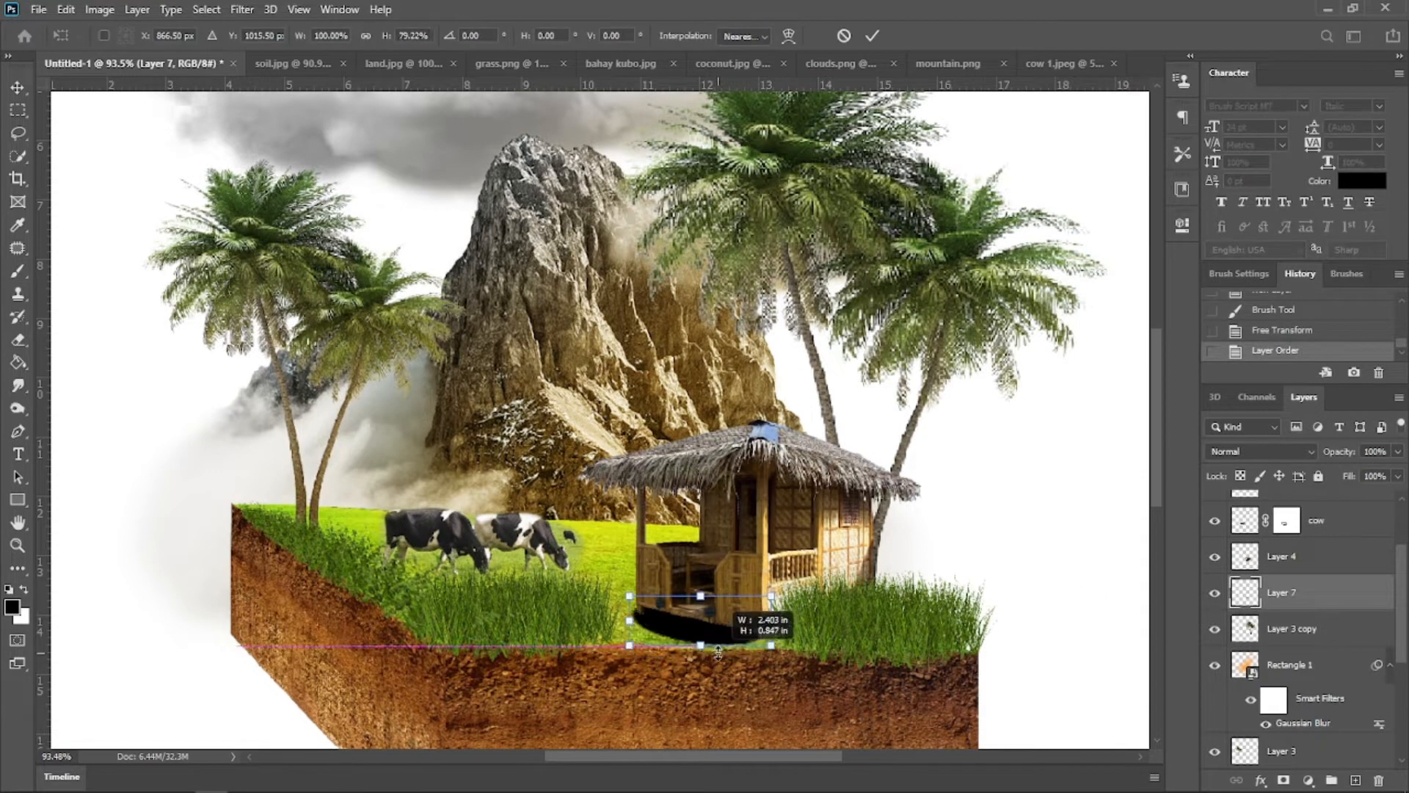
key("Return")
Step: Soften the hut's shadow with a Gaussian Blur of about 9.8 px radius
left_click(251, 16)
mouse_move(297, 201)
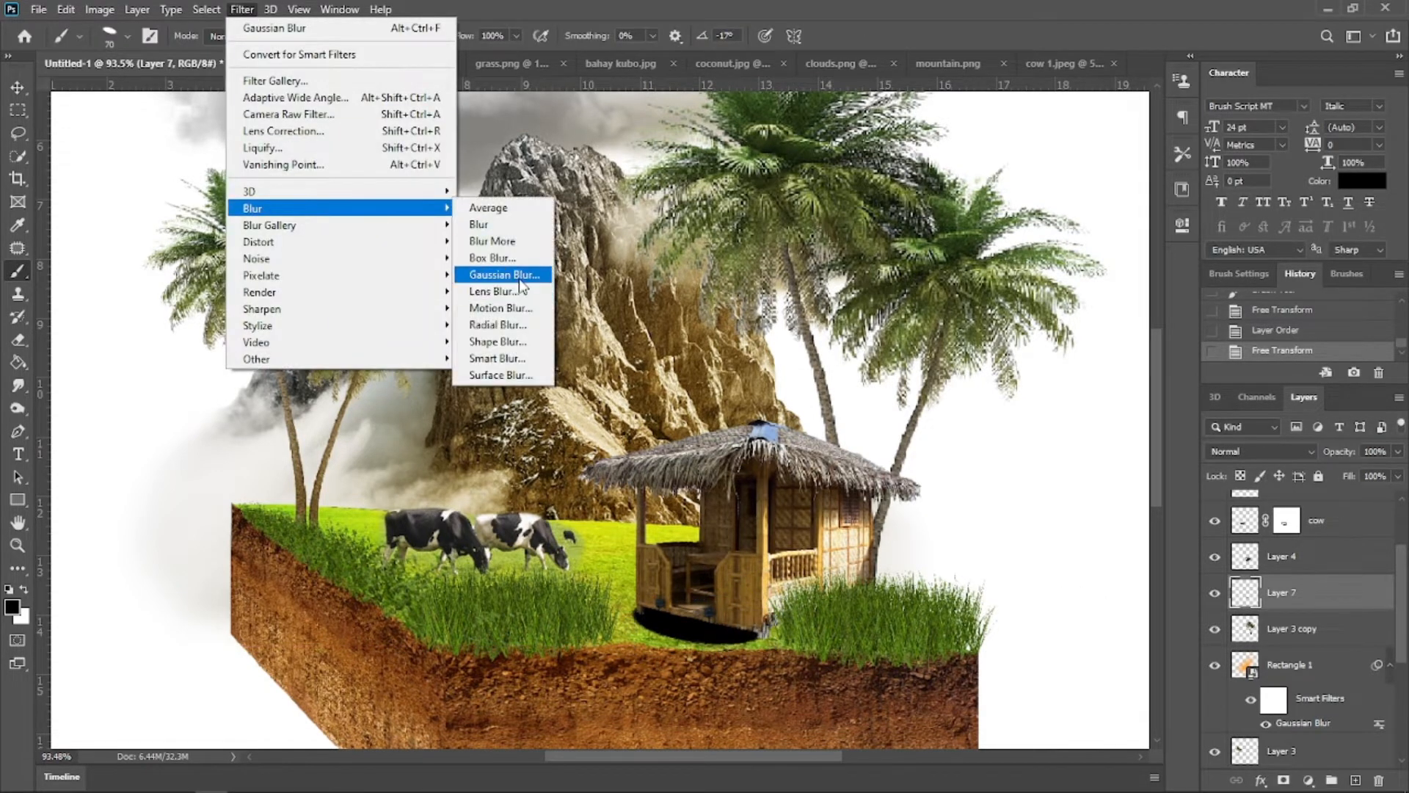
left_click(503, 277)
left_click_drag(1033, 461, 1019, 464)
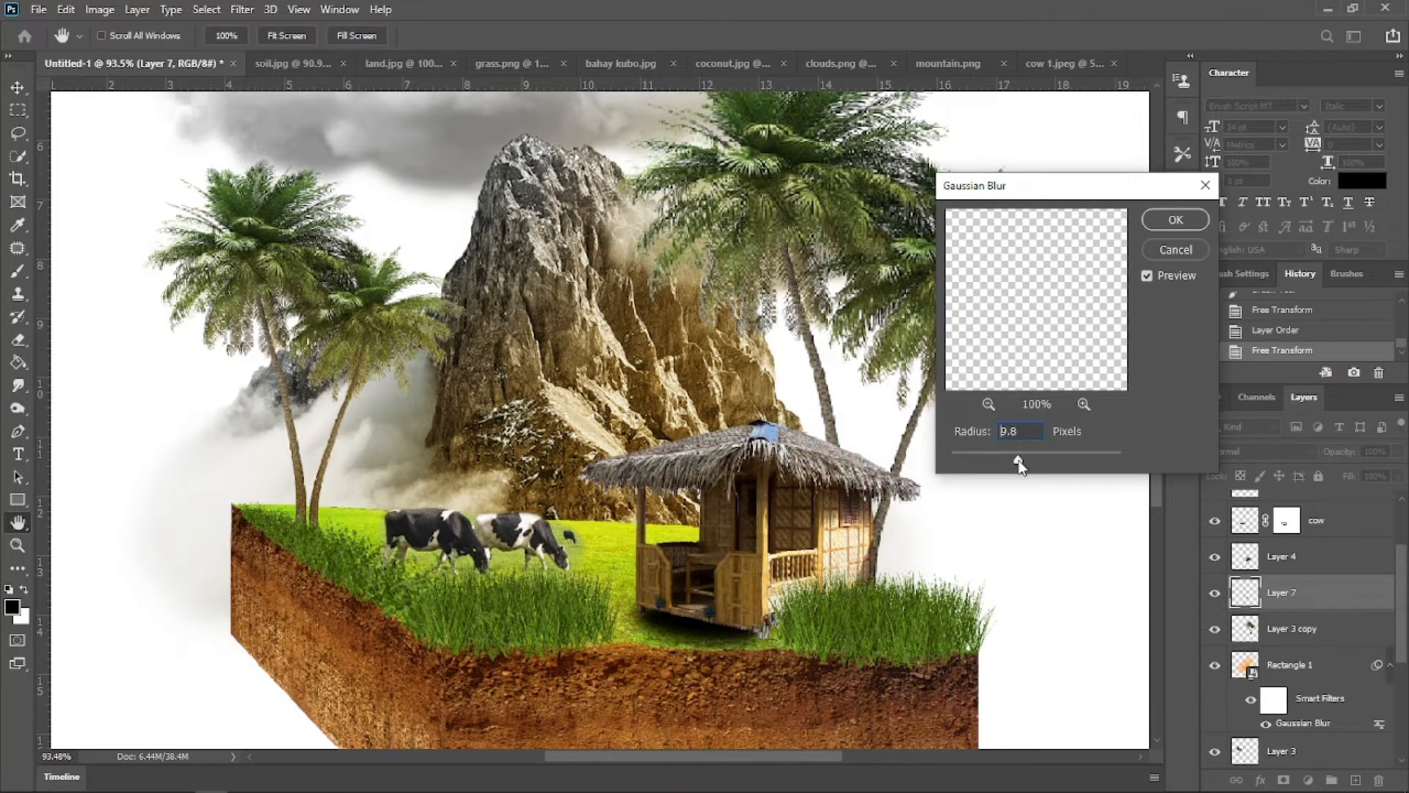
left_click(1175, 219)
Step: Stretch the hut's shadow to about 113% width and shift it slightly to the right
key("ctrl+t")
left_click_drag(793, 622, 820, 622)
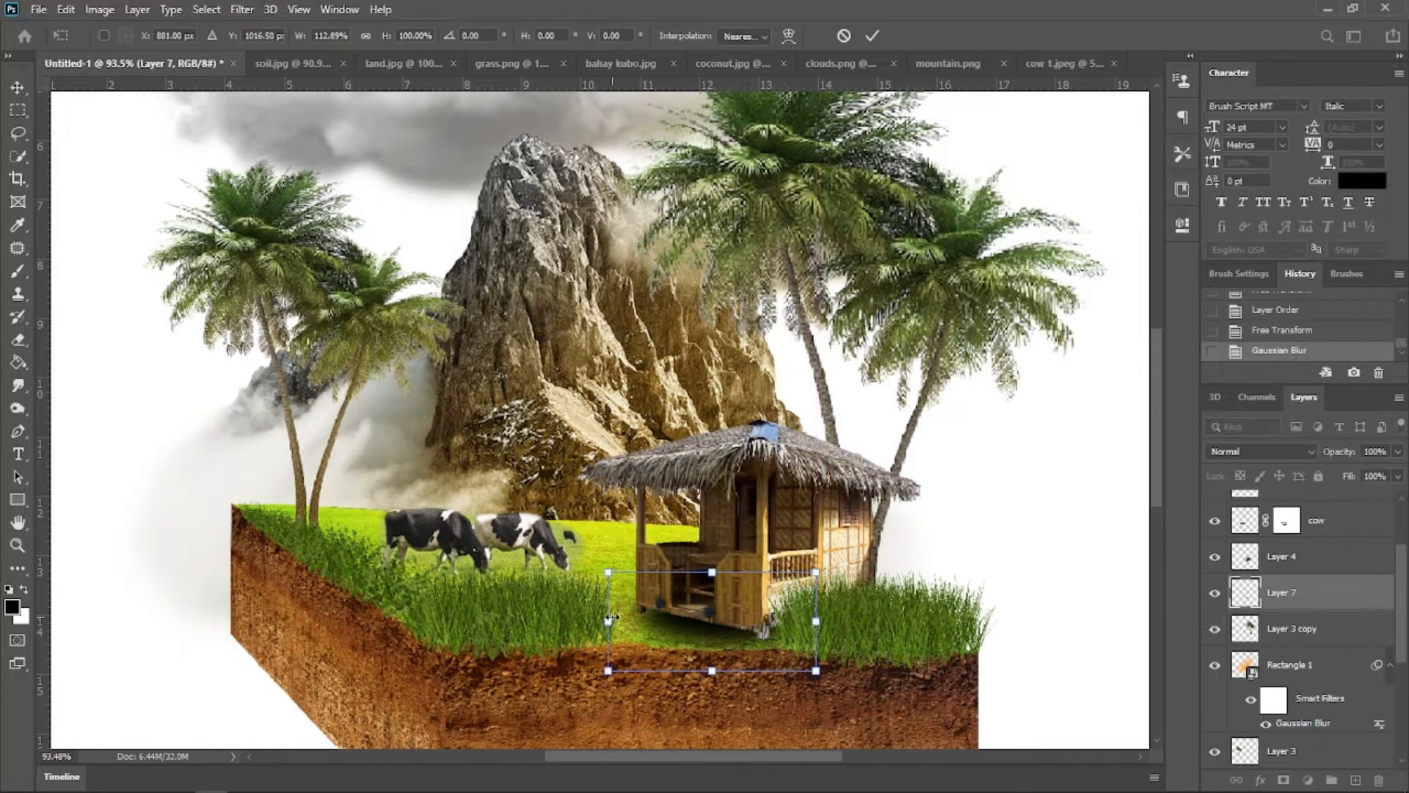
left_click_drag(725, 625, 736, 622)
key("Return")
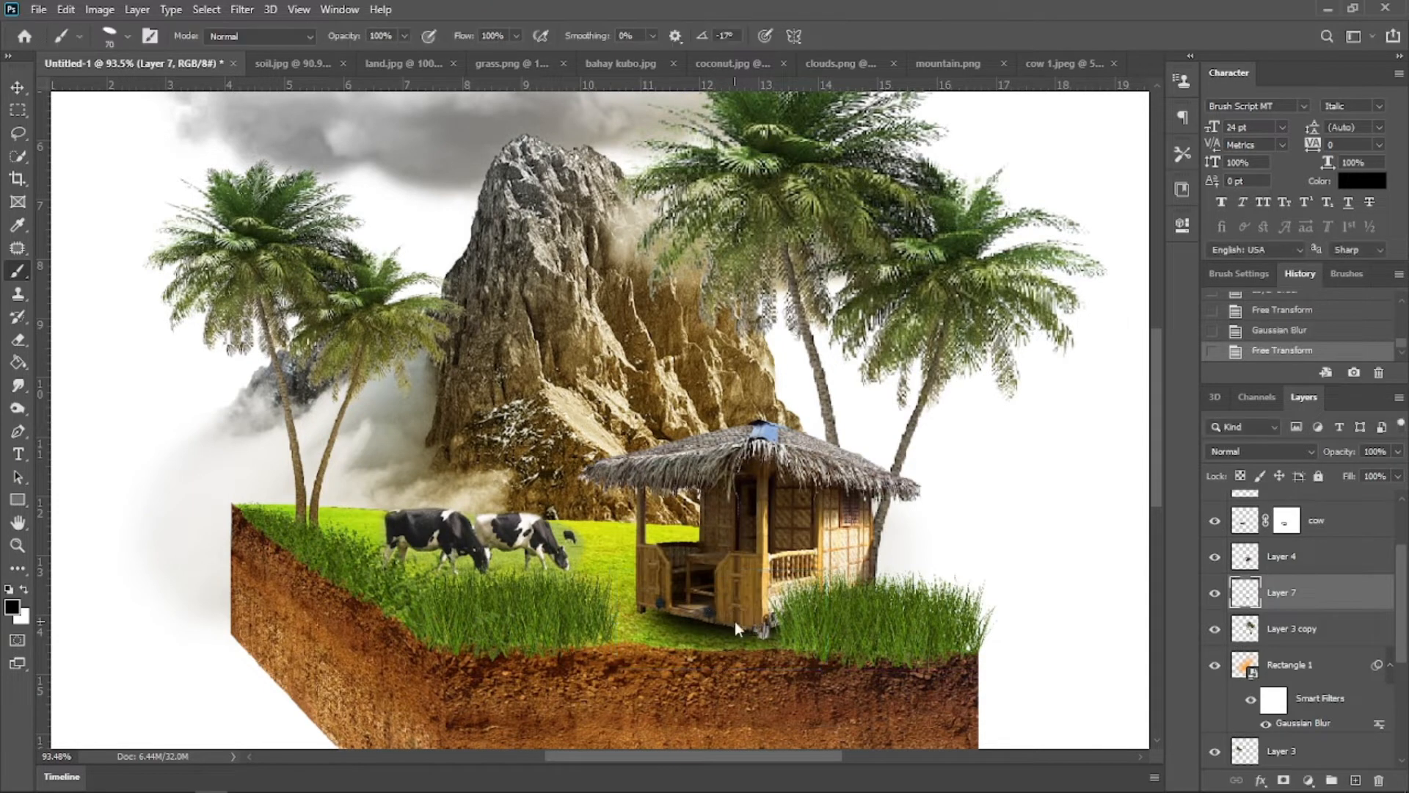
Step: Add an orange (#ffae00) Solid Color fill layer directly above the cow layer
key("v")
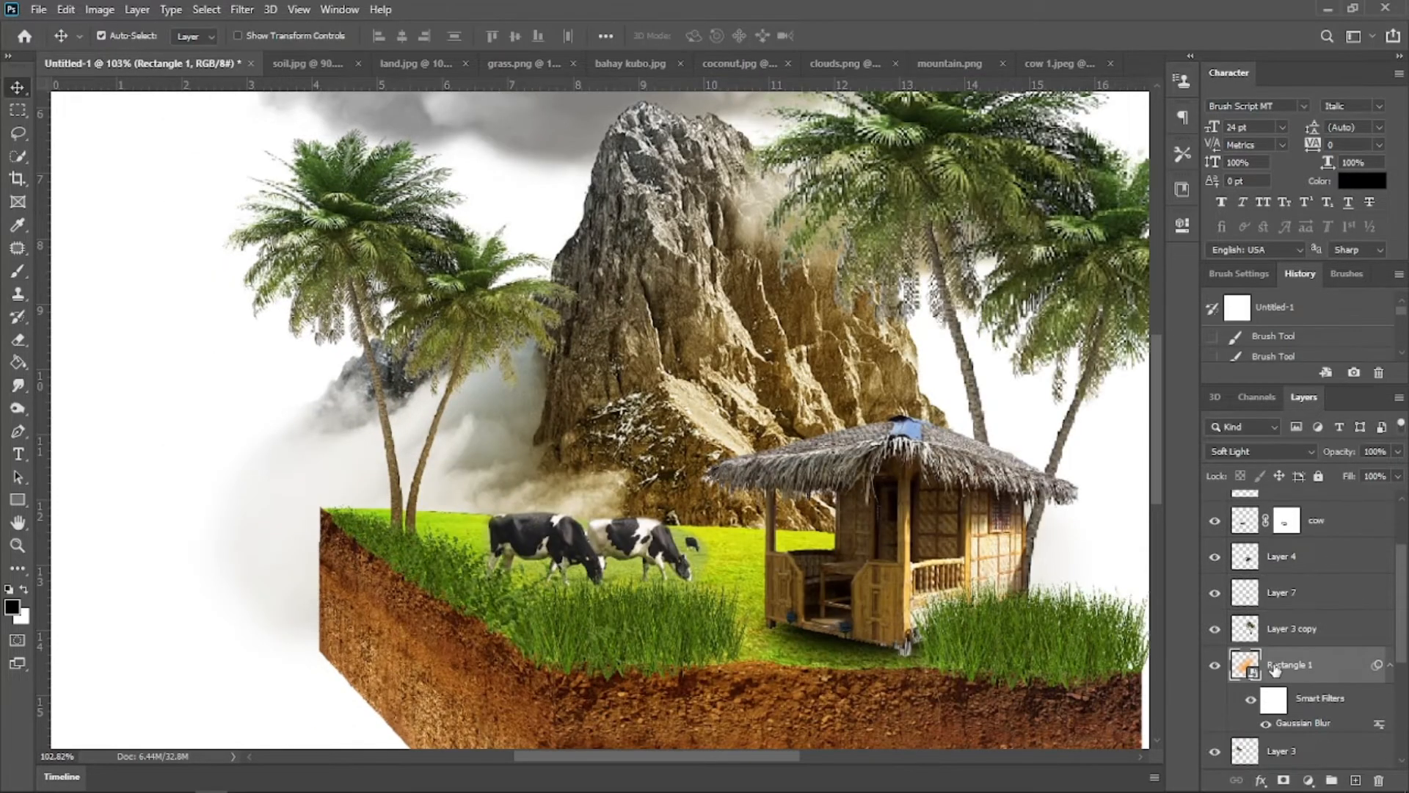
left_click(1291, 520)
left_click(1308, 779)
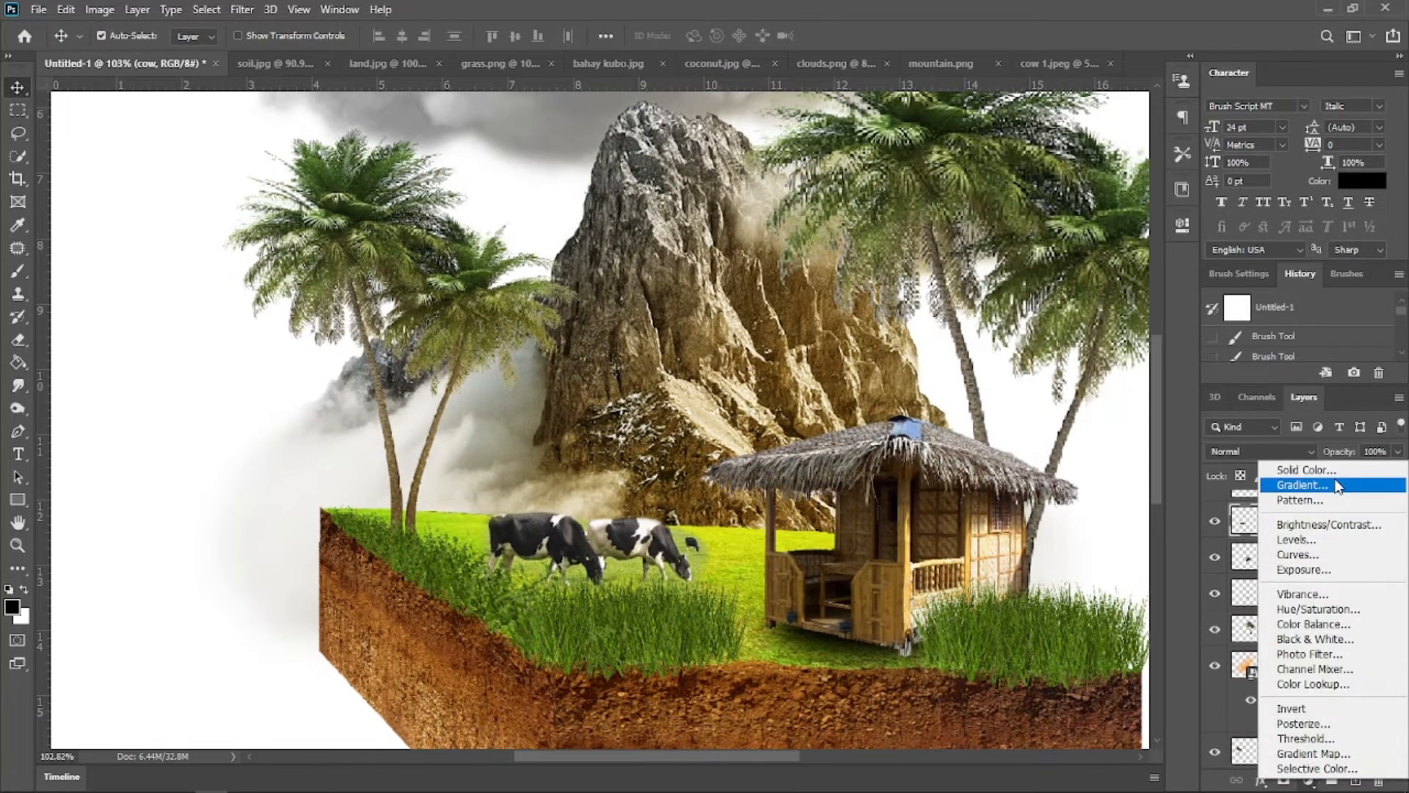
left_click(1314, 479)
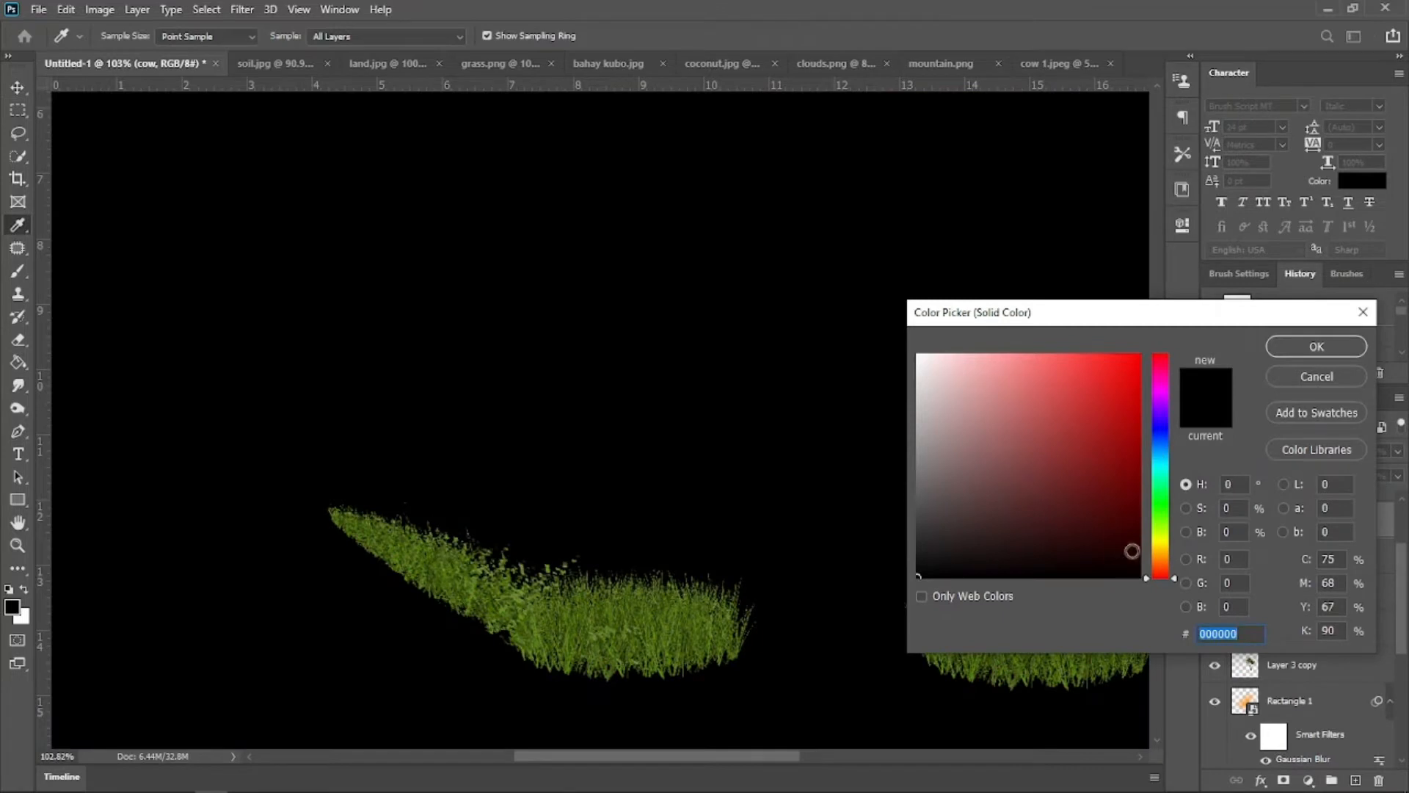
left_click(1165, 552)
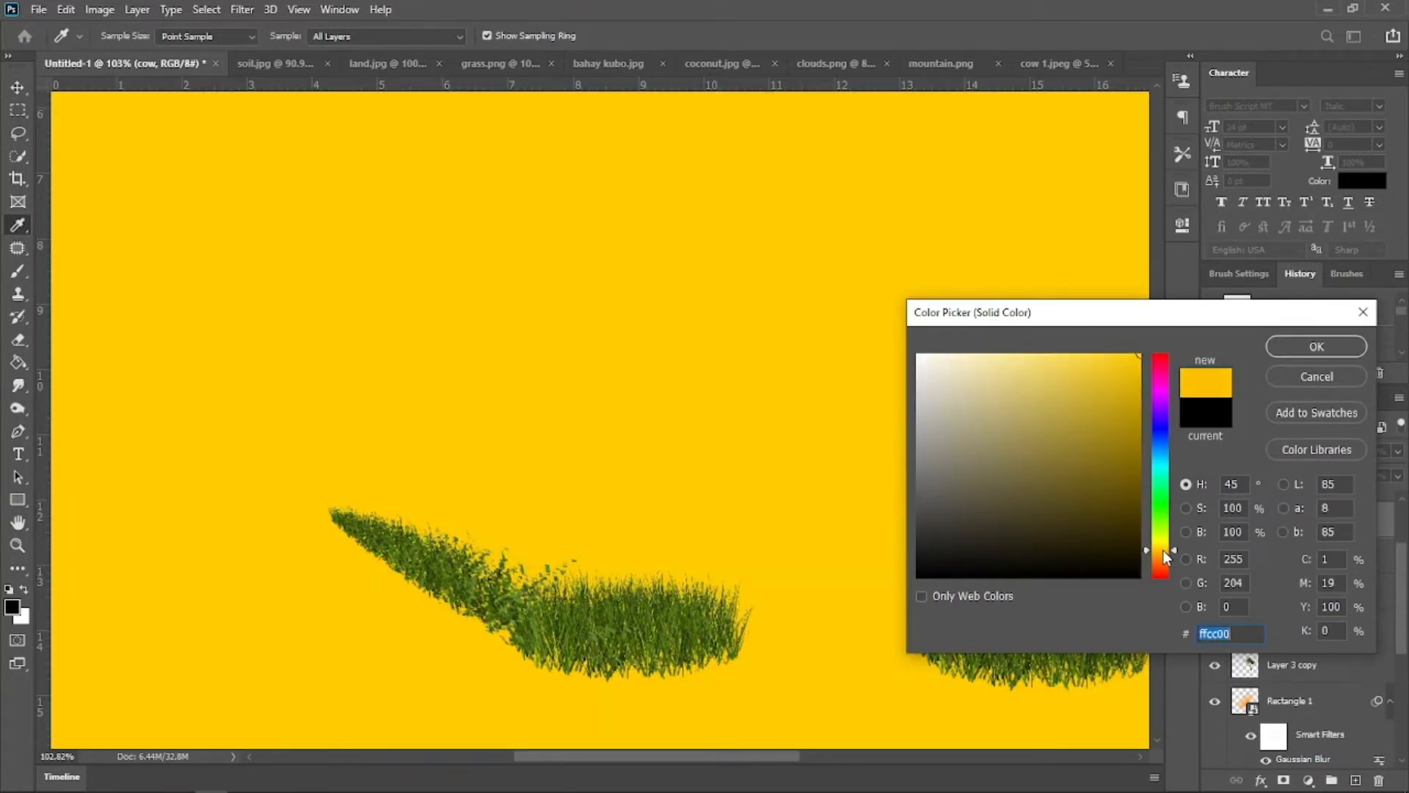
left_click(1164, 552)
left_click(1159, 553)
left_click(1289, 349)
Step: Clip the orange fill to the cow layer and invert its mask to black
right_click(1317, 524)
left_click(1175, 389)
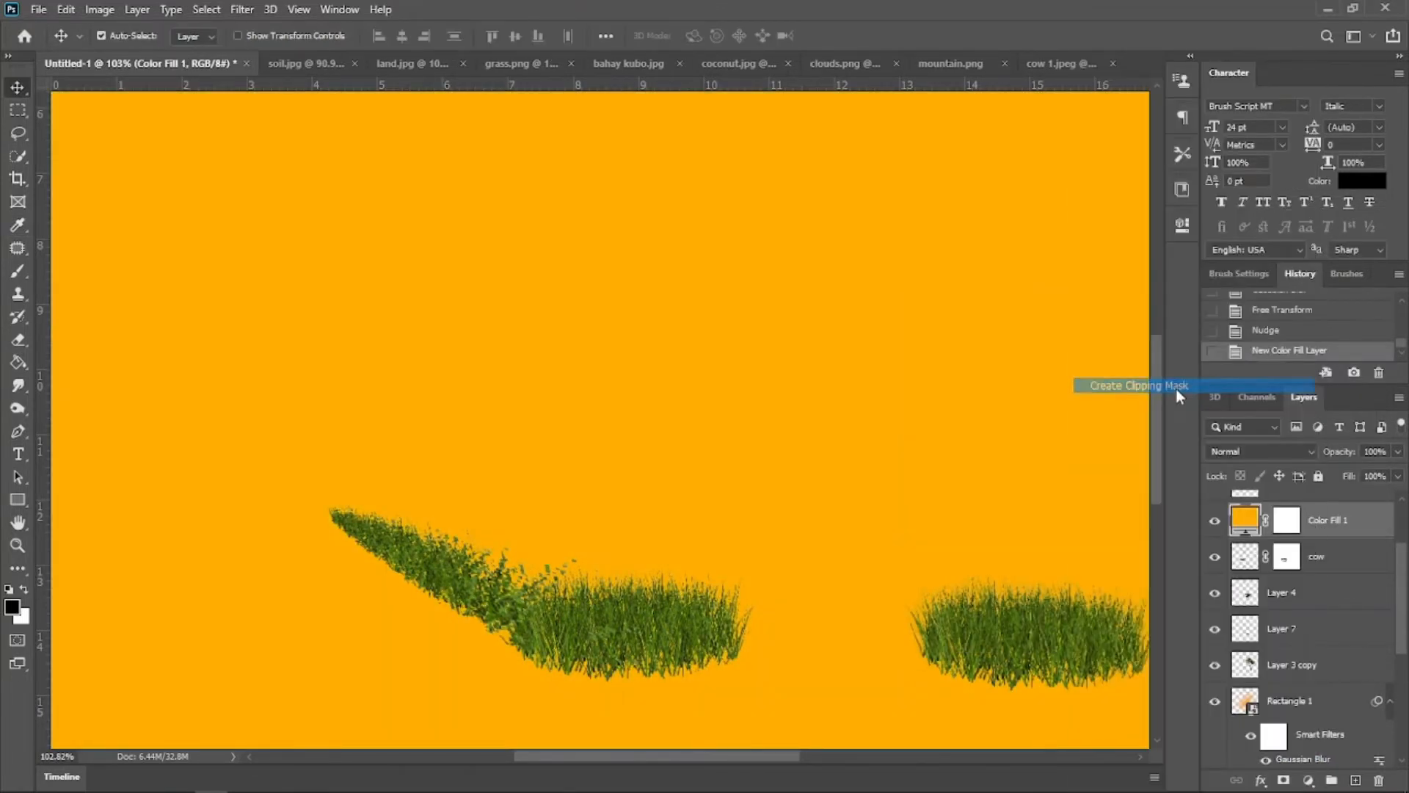
left_click(1302, 521)
key("ctrl+i")
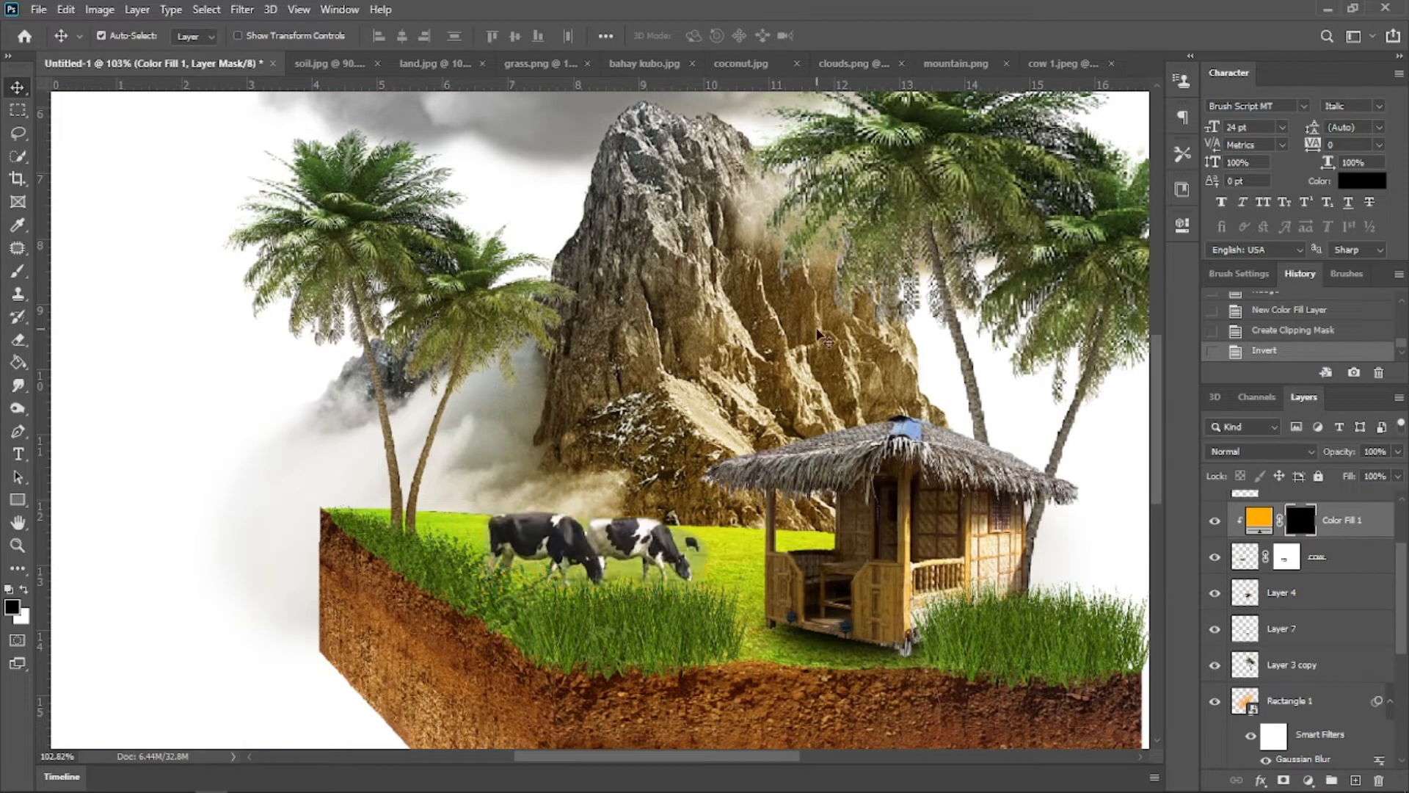
Step: Paint orange light along the top of the front cow's back on the fill mask with a soft round brush
key("b")
left_click(126, 38)
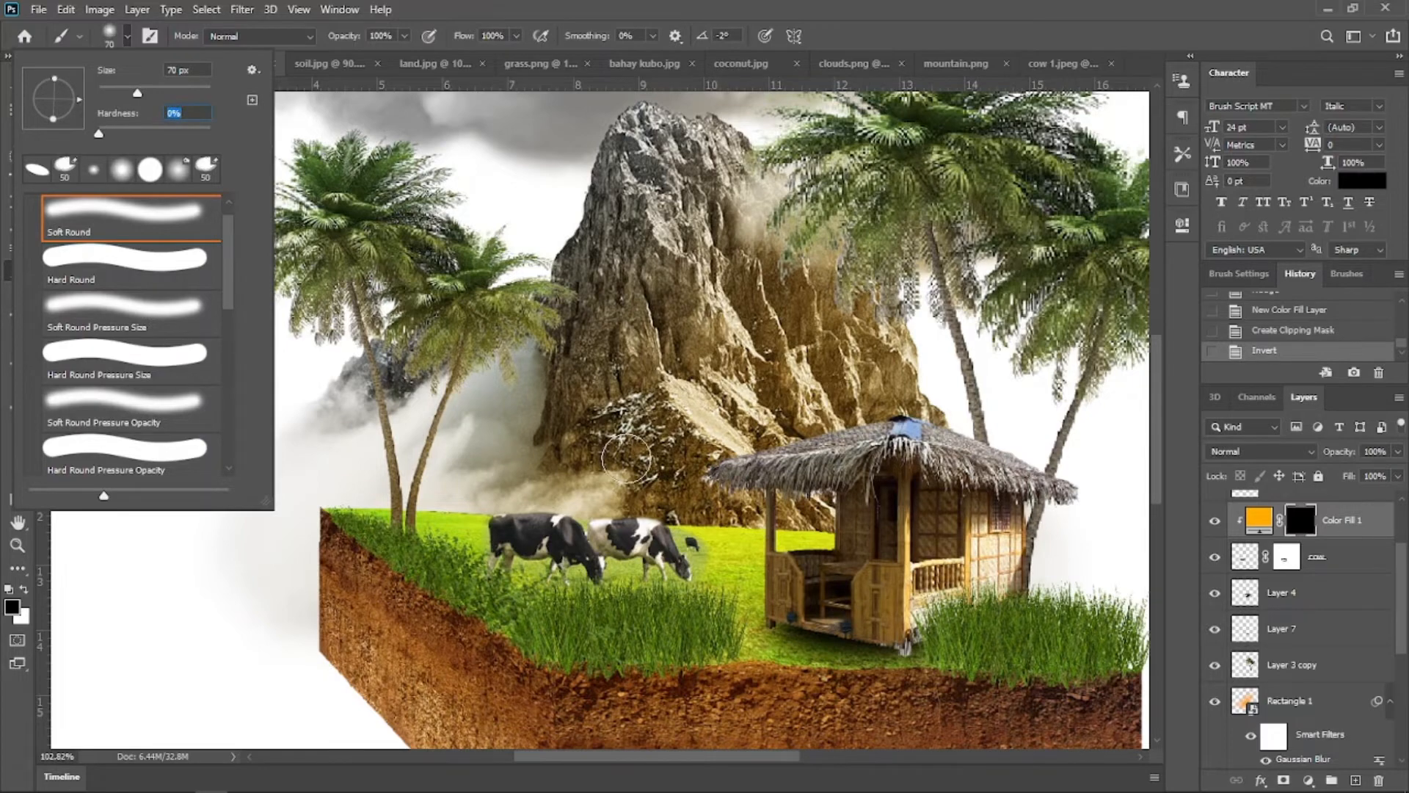
key("Return")
scroll(587, 455, "up", 5)
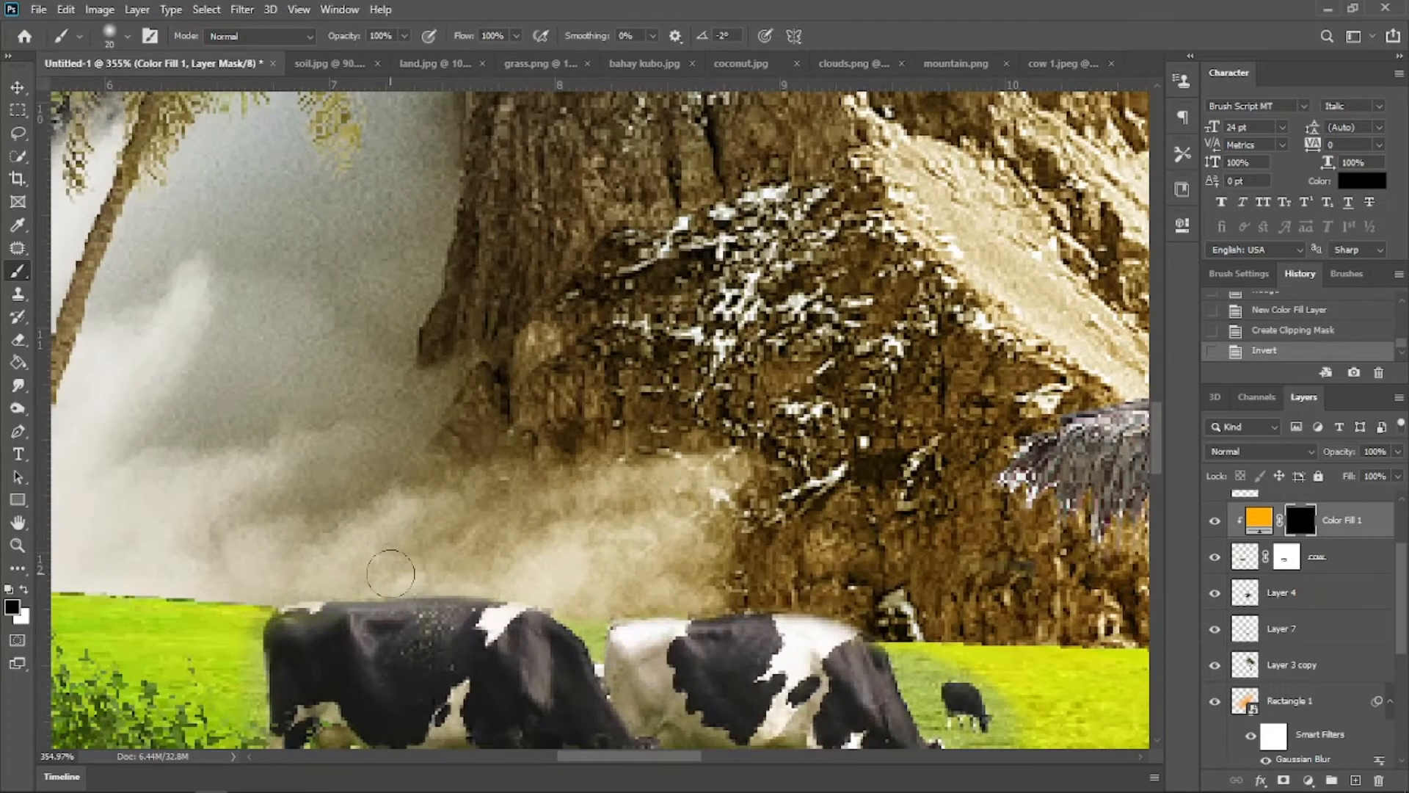
left_click_drag(413, 591, 484, 598)
mouse_move(499, 600)
left_mouse_down()
mouse_move(549, 618)
mouse_move(279, 603)
left_mouse_up()
left_click(1215, 557)
left_click(1214, 556)
Step: Set the cow's orange fill layer to 60% opacity with the Overlay blend mode
key("x")
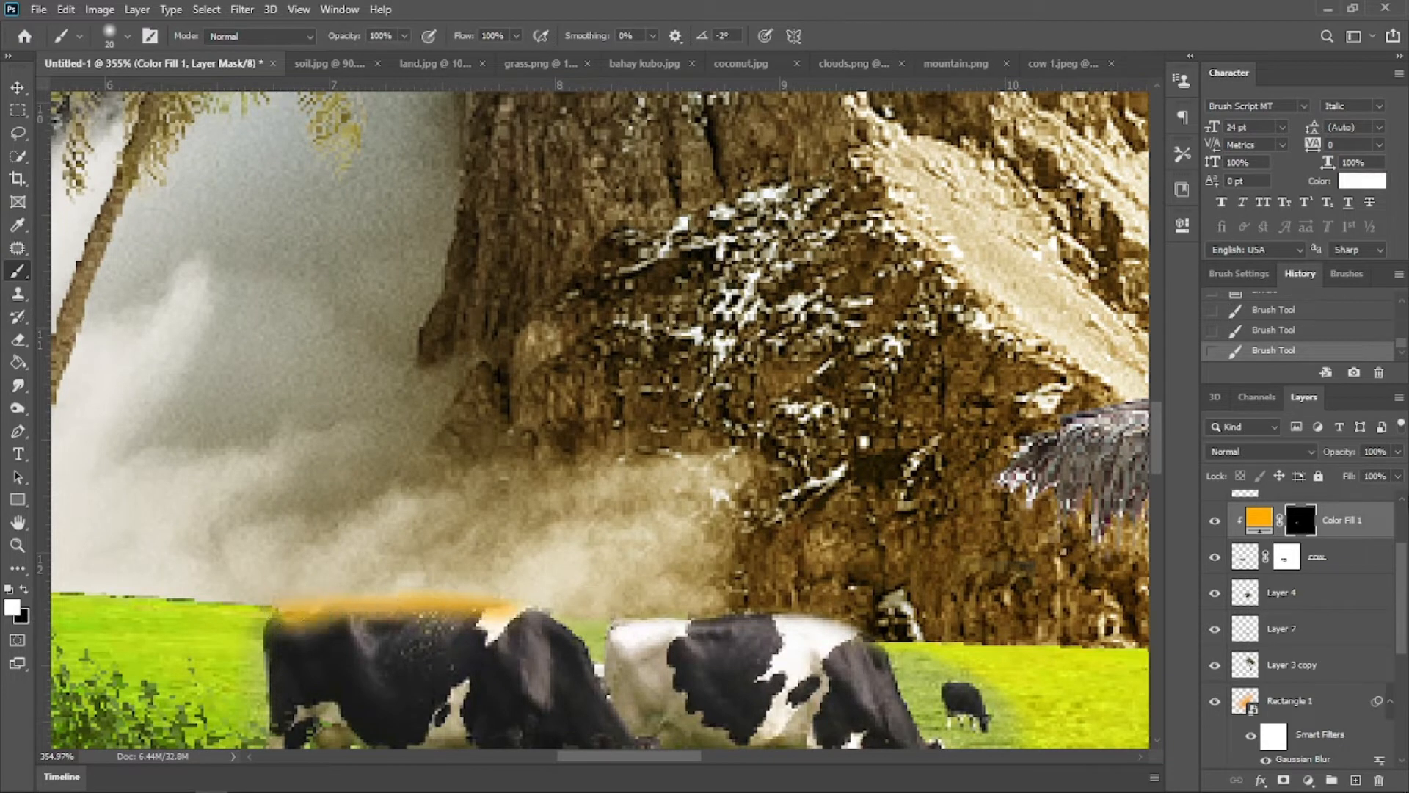
left_click(1358, 472)
left_click(1311, 450)
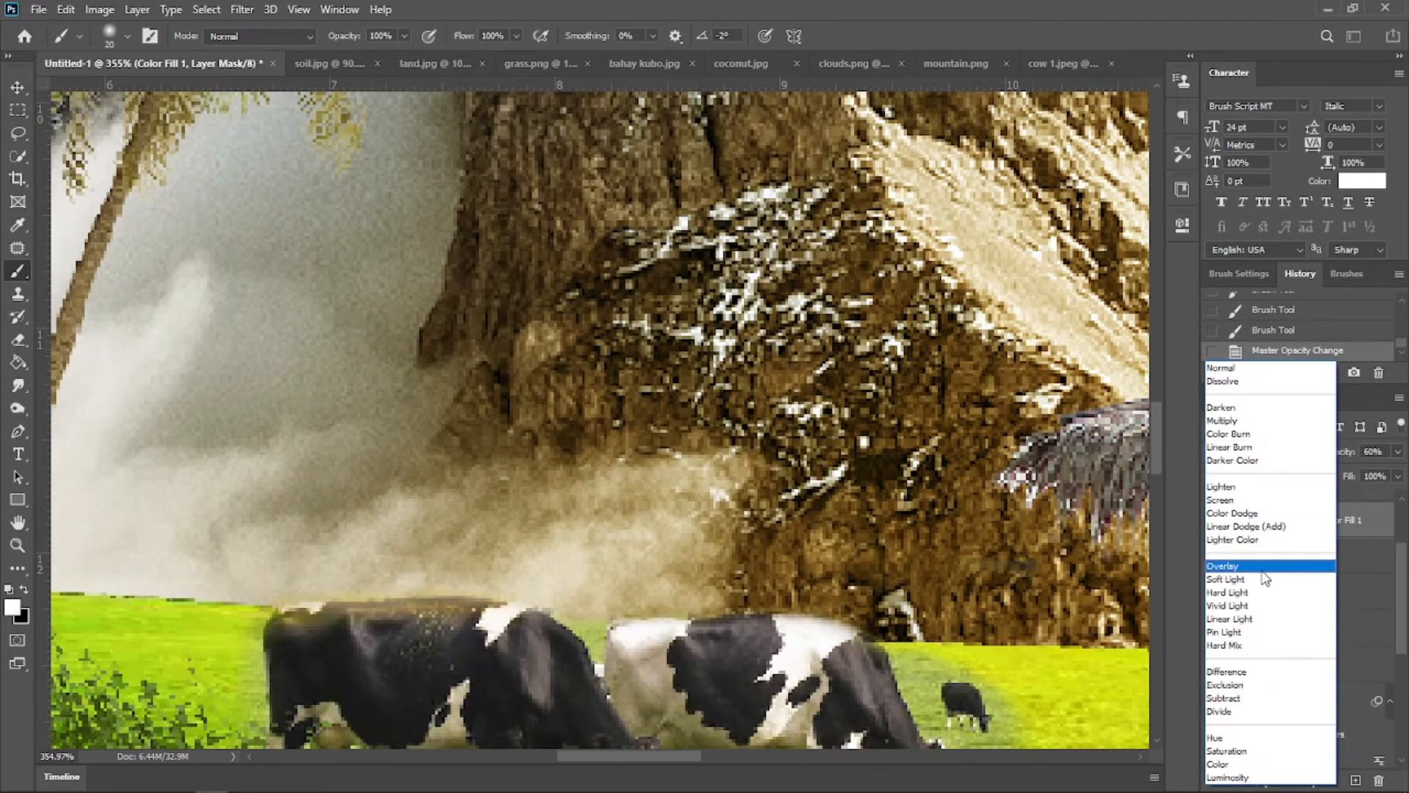
left_click(1248, 572)
Step: Extend the orange light over the front cow's back, shoulder and neck on the fill mask
left_click_drag(440, 609, 495, 617)
left_click_drag(521, 621, 595, 663)
mouse_move(584, 660)
left_mouse_down()
mouse_move(550, 568)
mouse_move(593, 638)
left_mouse_up()
key("x")
key("x")
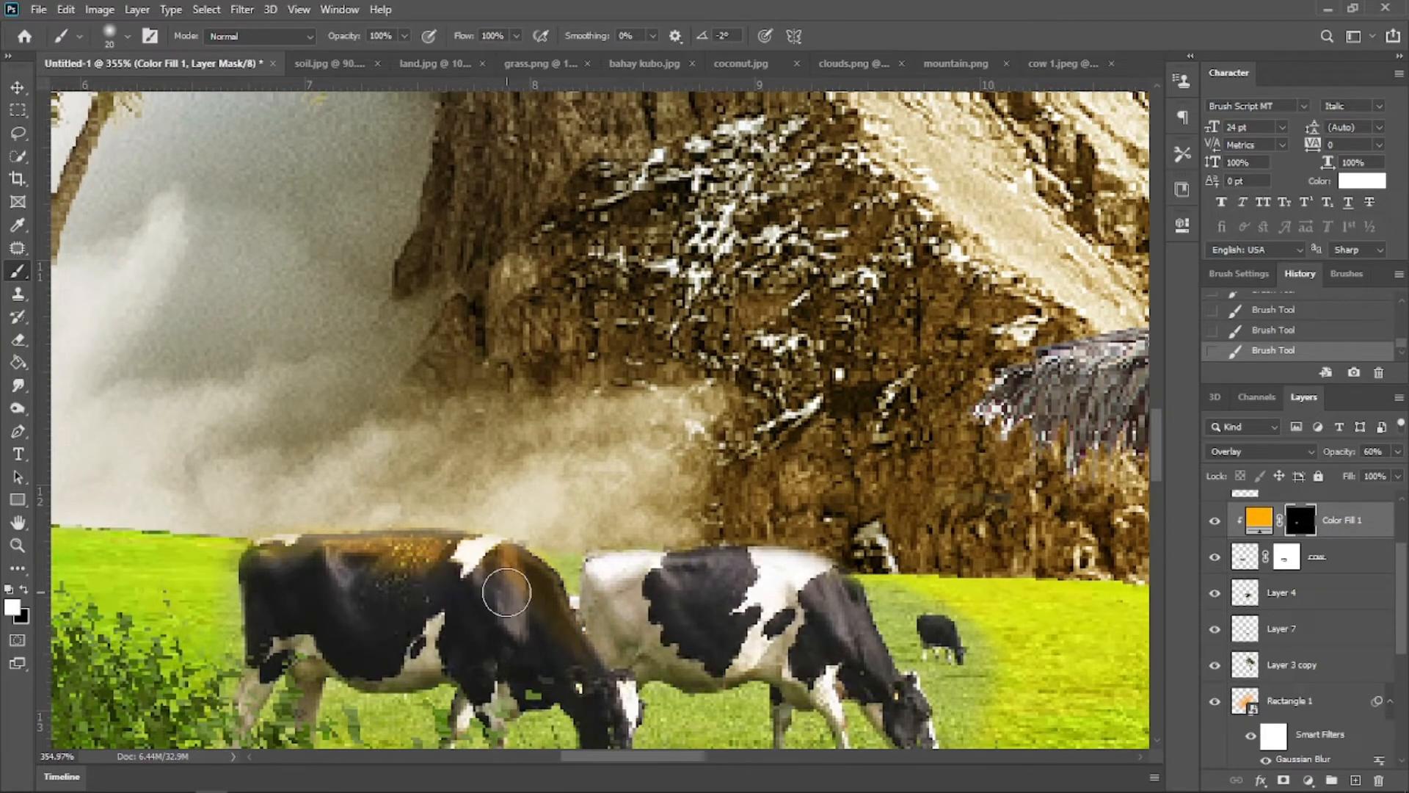
Step: Paint matching orange light along the second cow's back, neck and head with a smaller soft brush
scroll(639, 609, "down", 5)
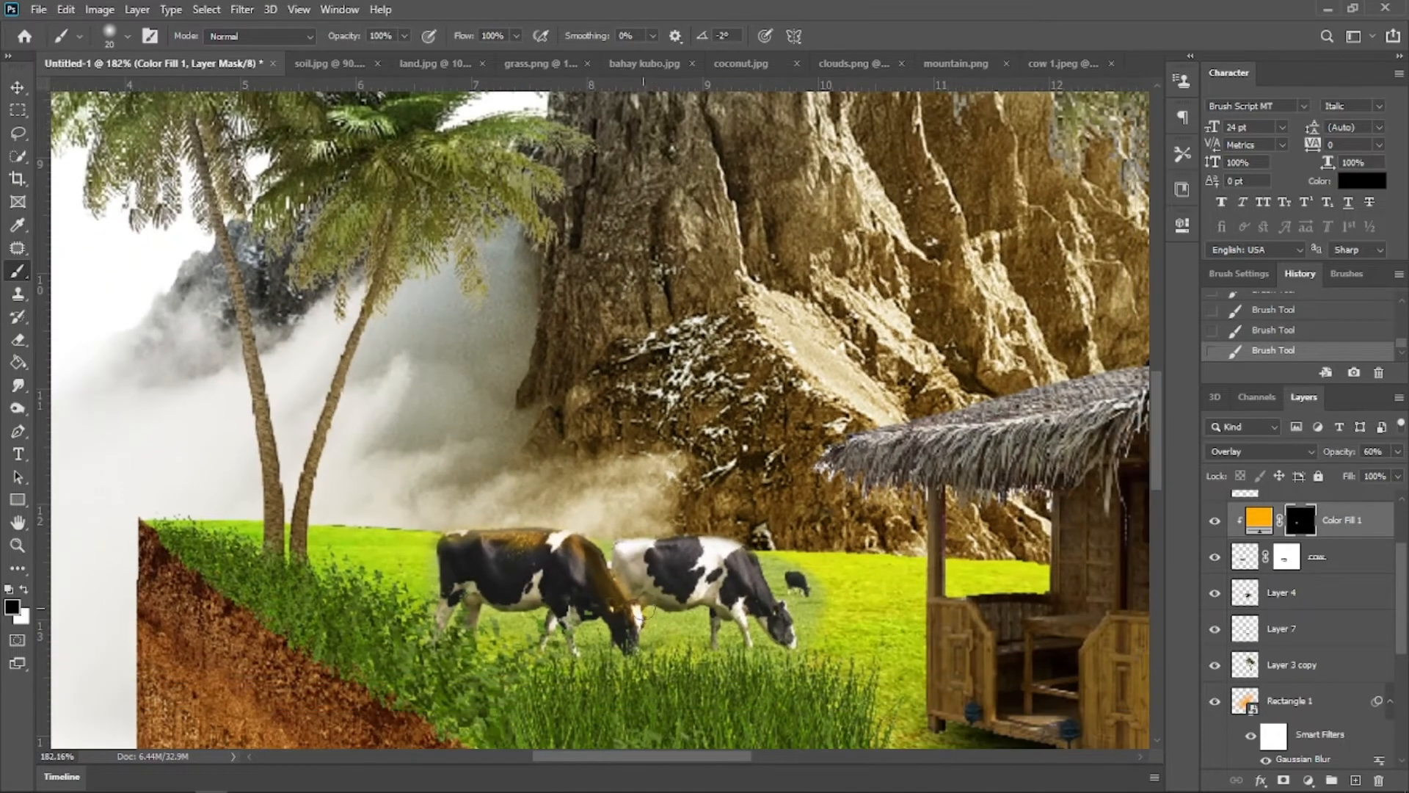
scroll(625, 588, "up", 4)
key("x")
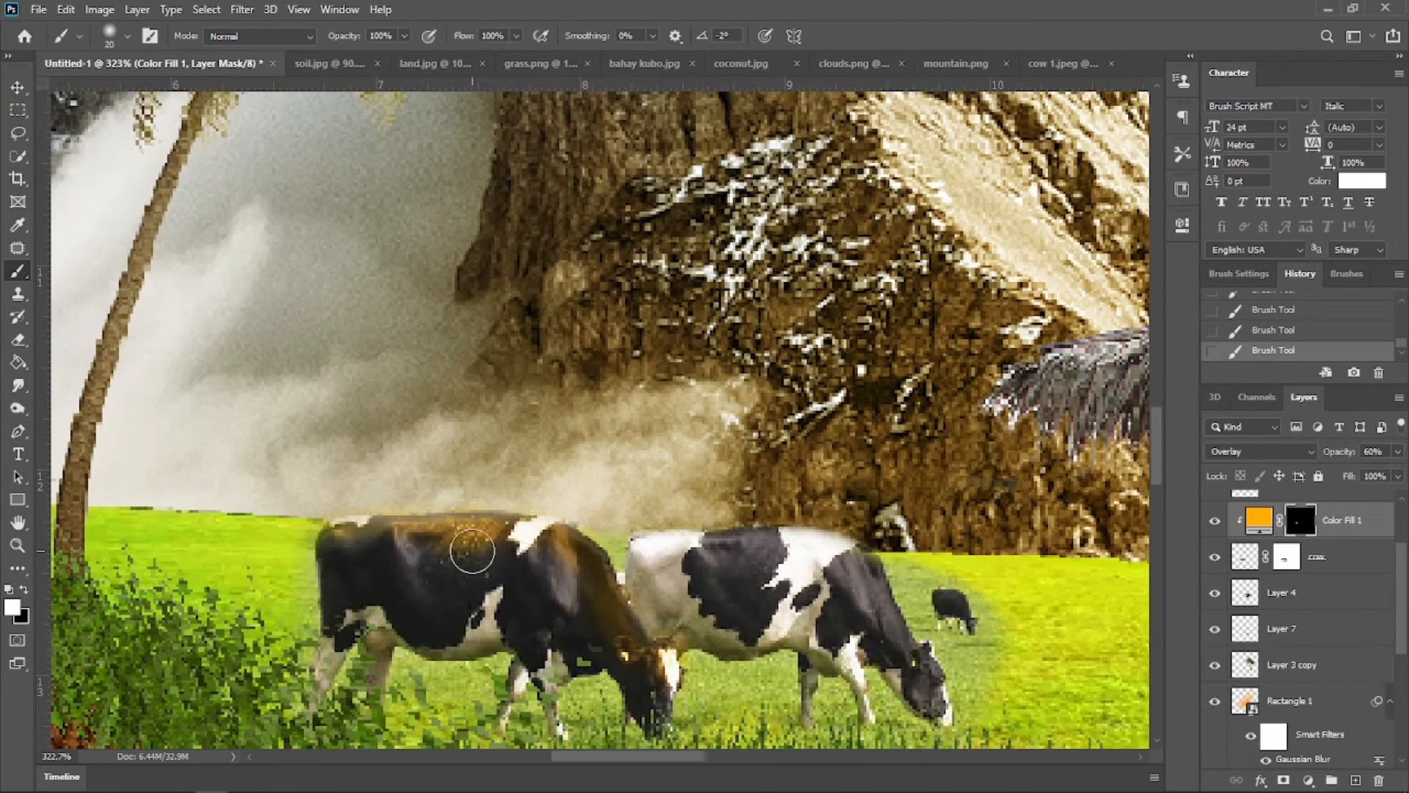
left_click_drag(704, 591, 575, 587)
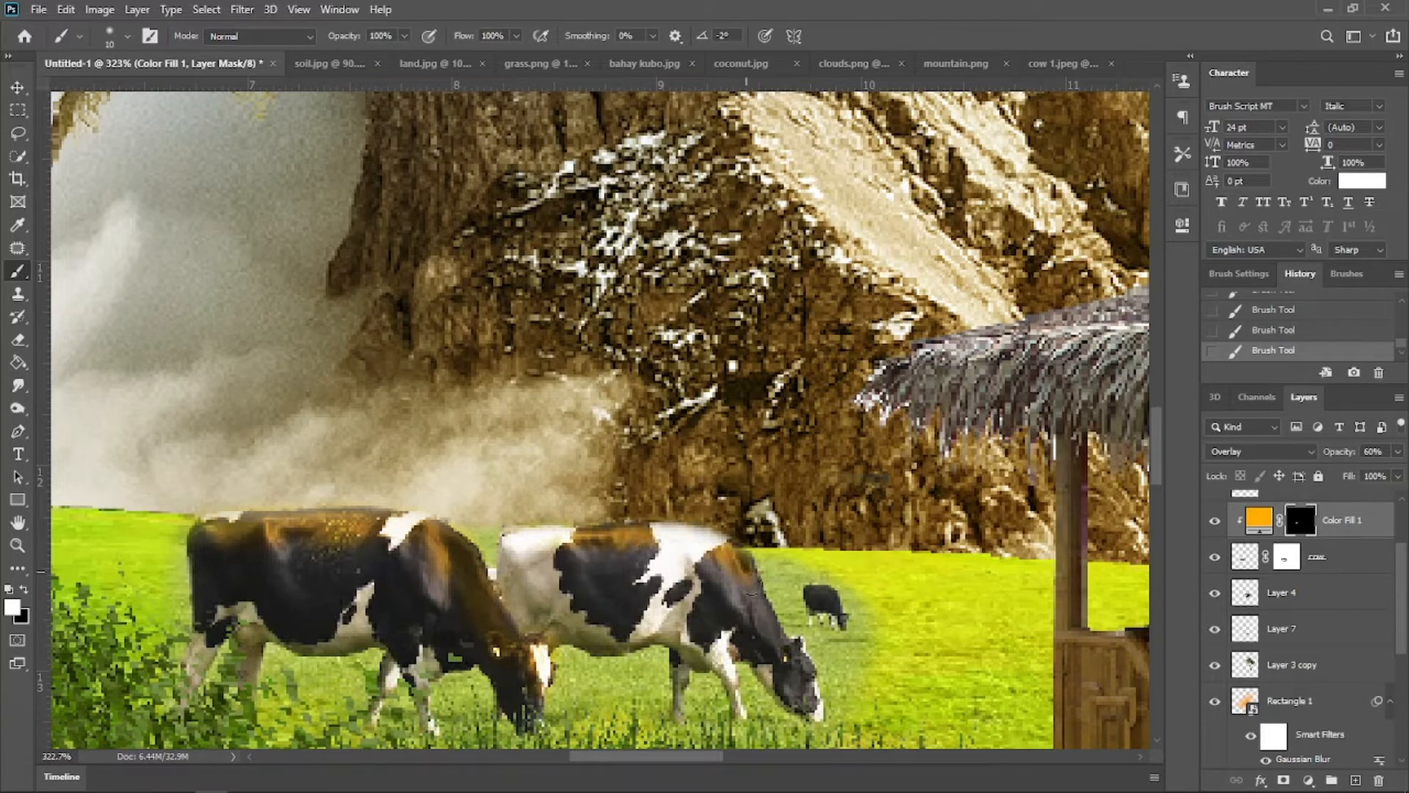
left_click_drag(766, 615, 704, 571)
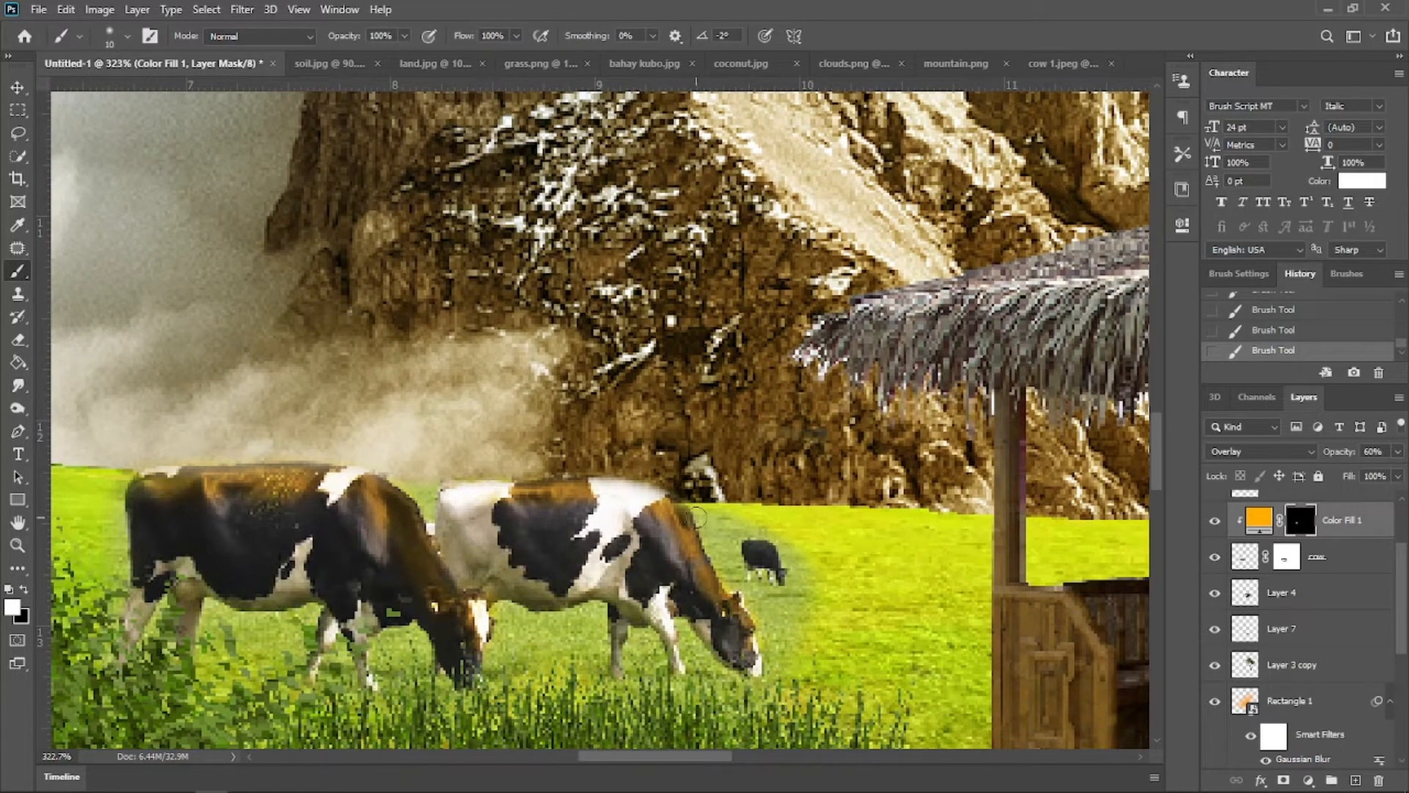
scroll(588, 546, "down", 11)
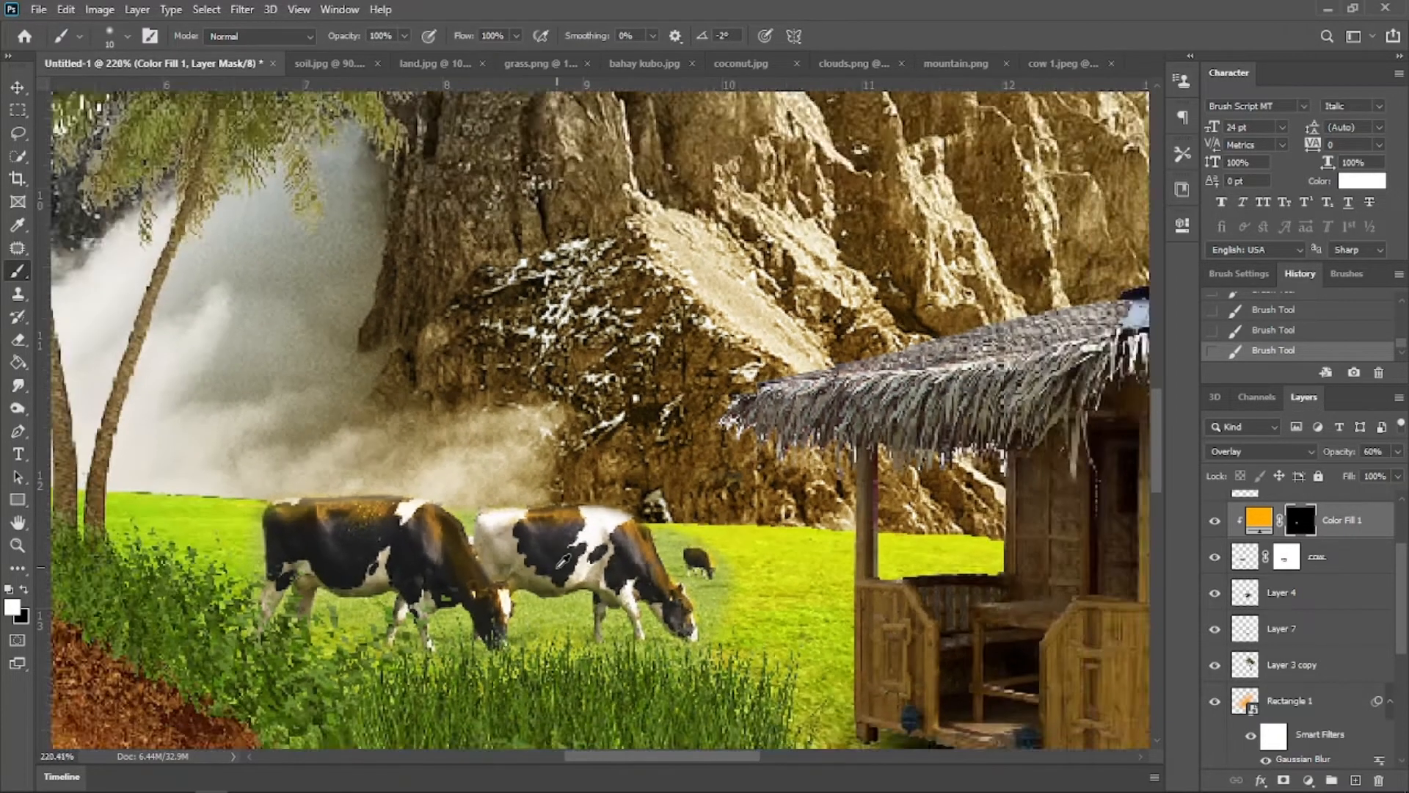
scroll(570, 545, "up", 3)
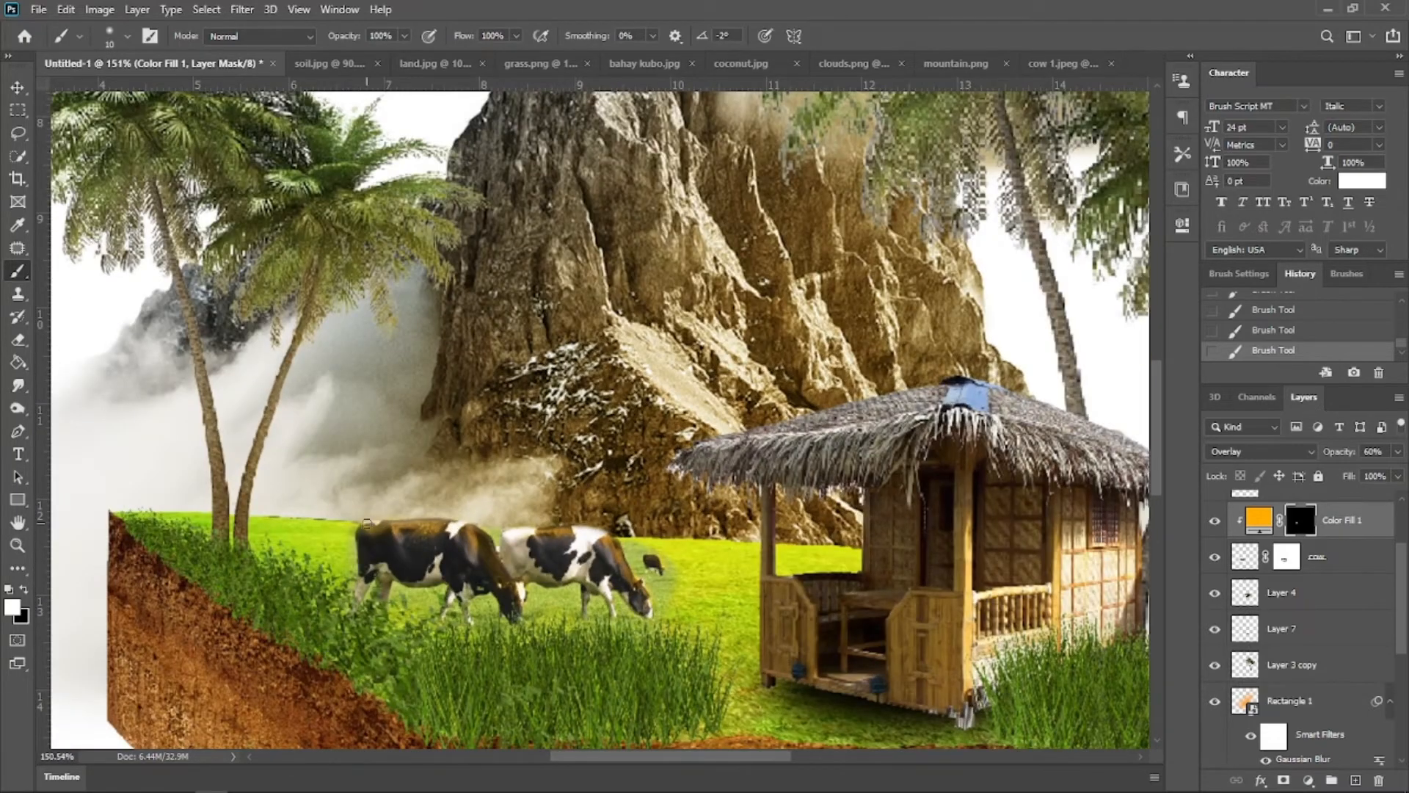
scroll(599, 559, "down", 6)
scroll(609, 550, "up", 5)
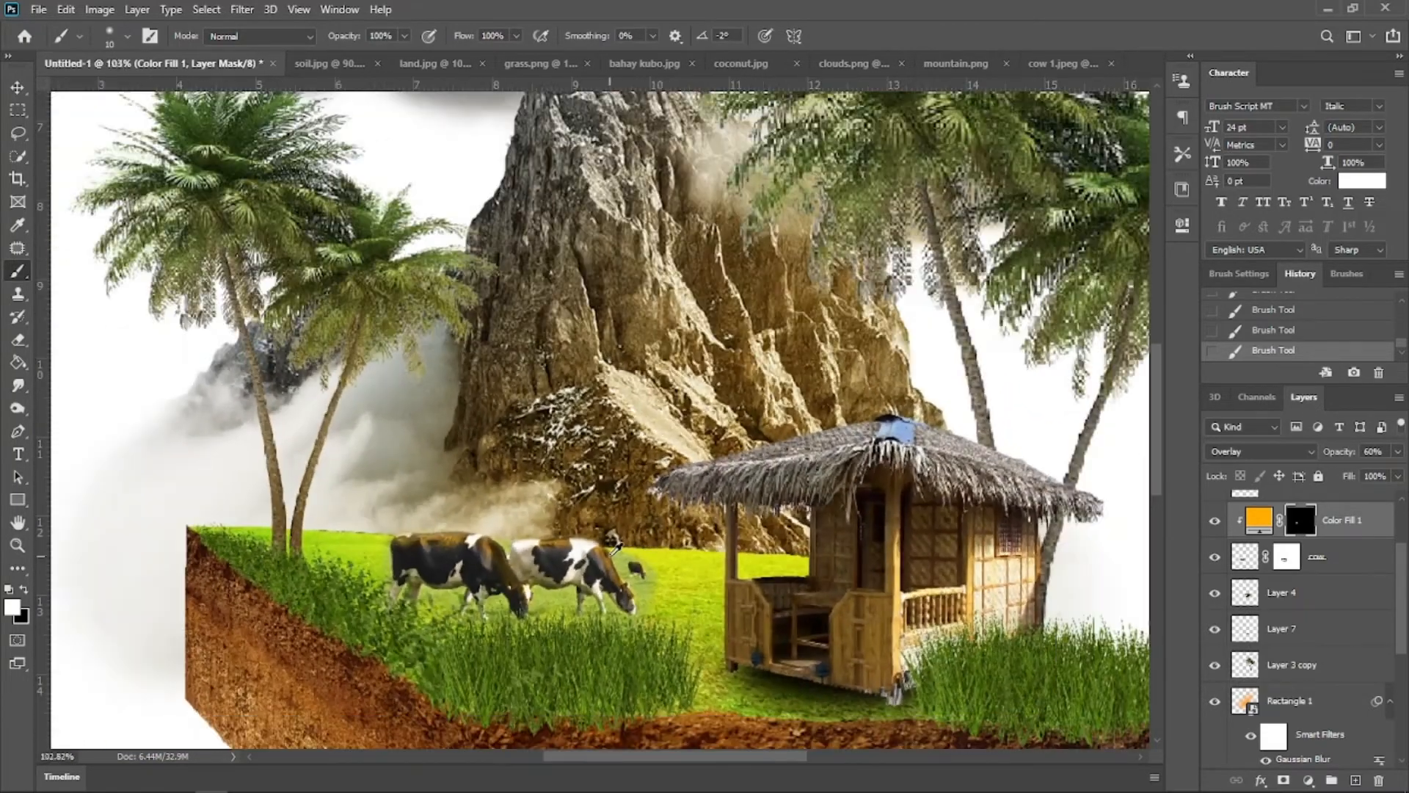
scroll(615, 543, "down", 1)
Step: Reuse the cow fill's colour in a new #ffae00 Solid Color fill layer directly above the hut layer
key("v")
left_click(862, 555)
double_click(1260, 519)
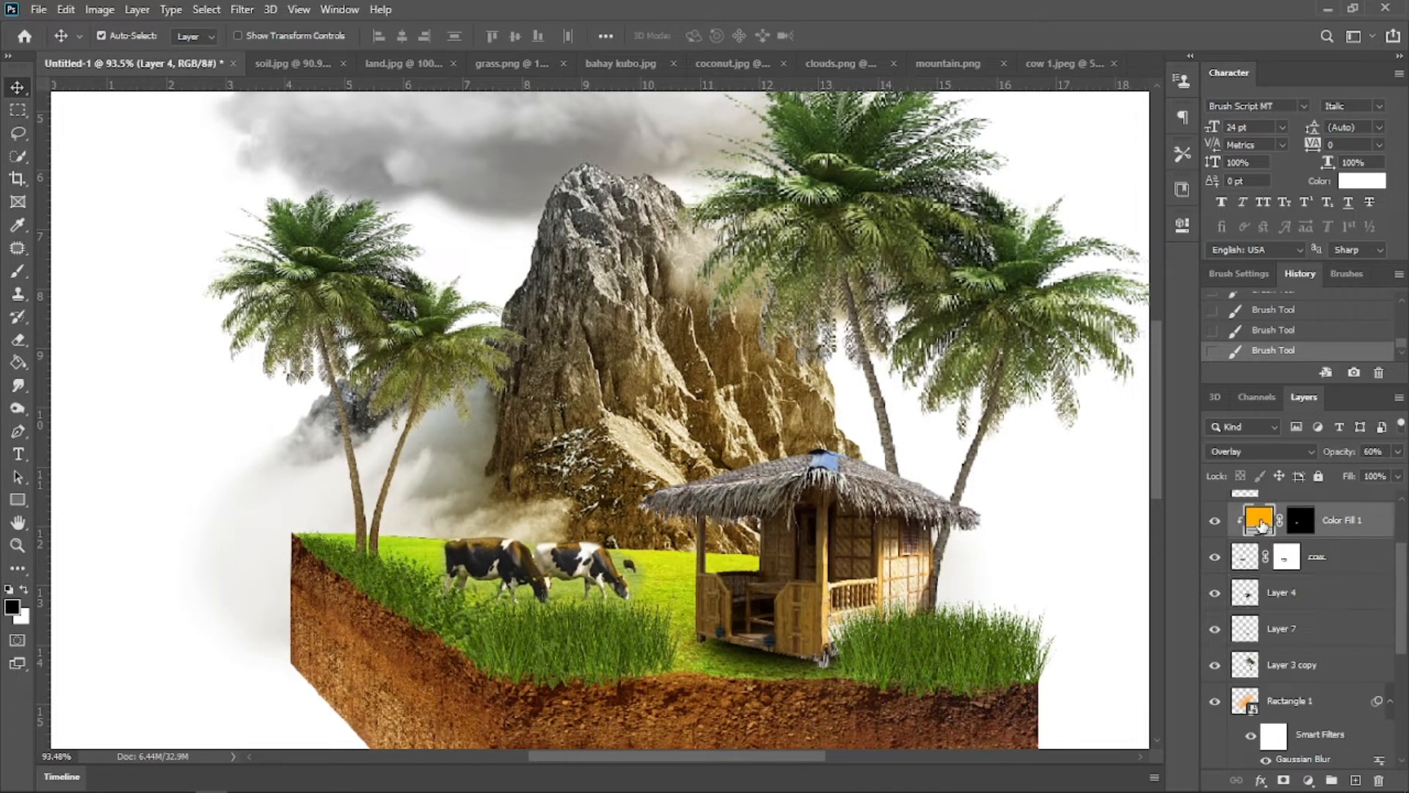
left_click(1300, 345)
left_click(1295, 593)
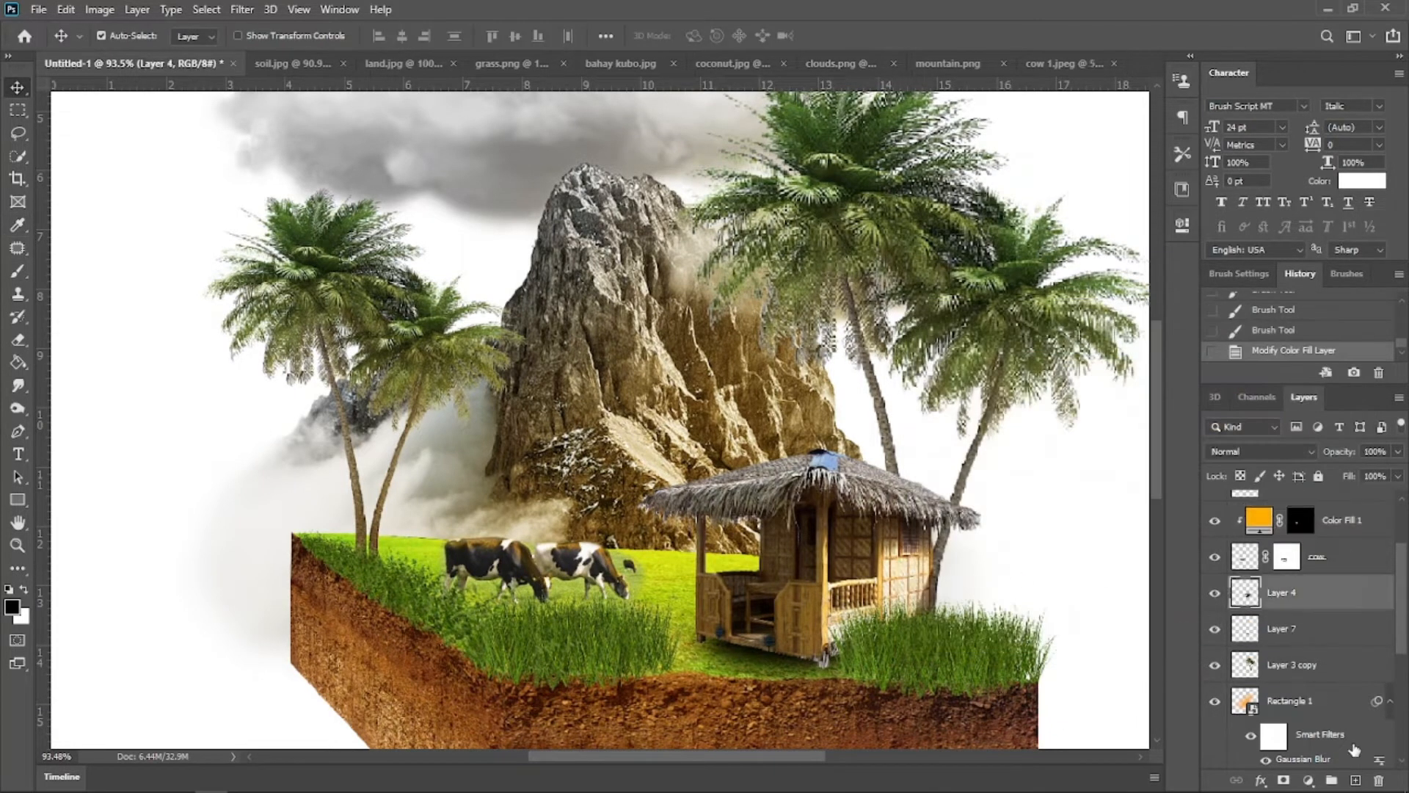
left_click(1308, 781)
left_click(1291, 469)
type("ffae00")
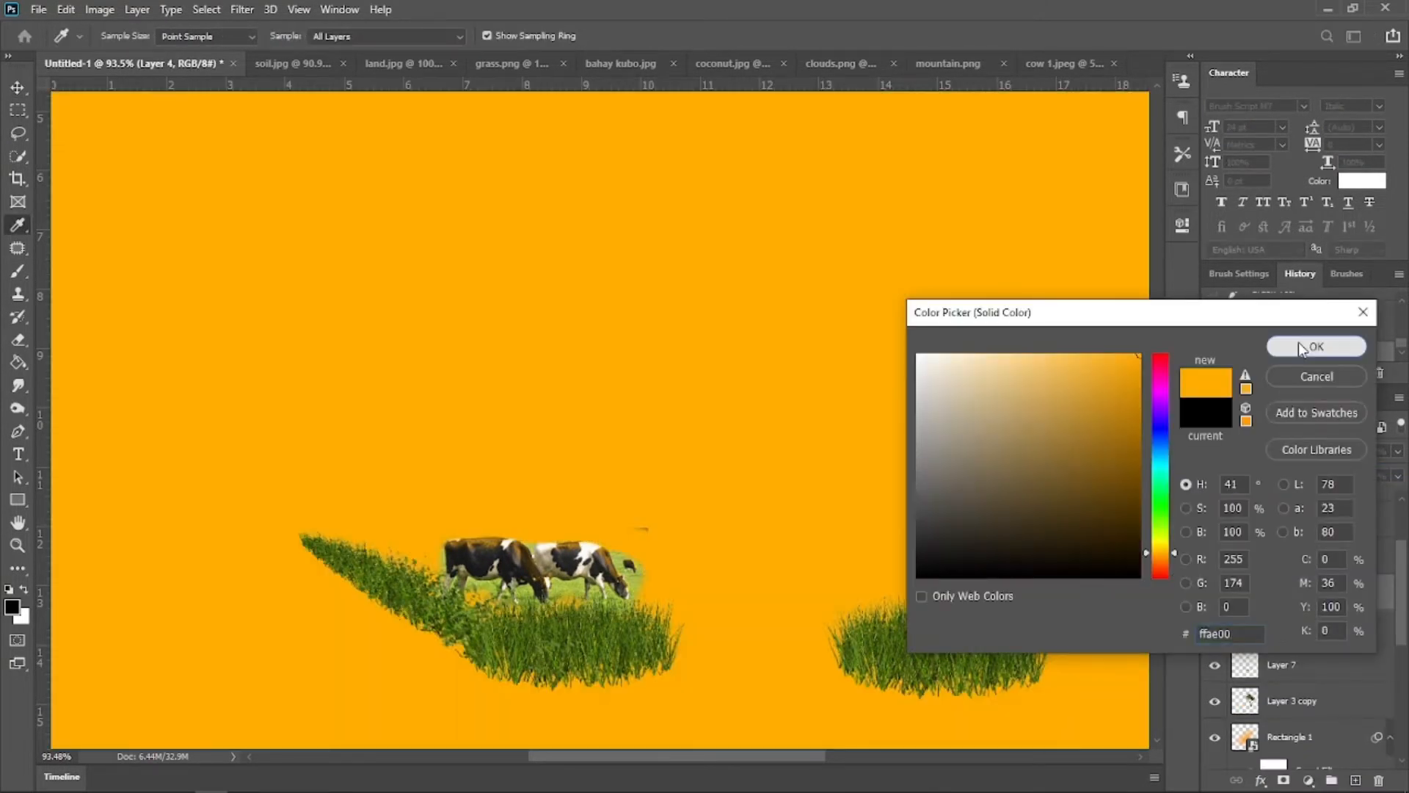
left_click(1298, 342)
Step: Clip the new orange fill to the hut layer and invert its mask to black
right_click(1339, 591)
left_click(1138, 385)
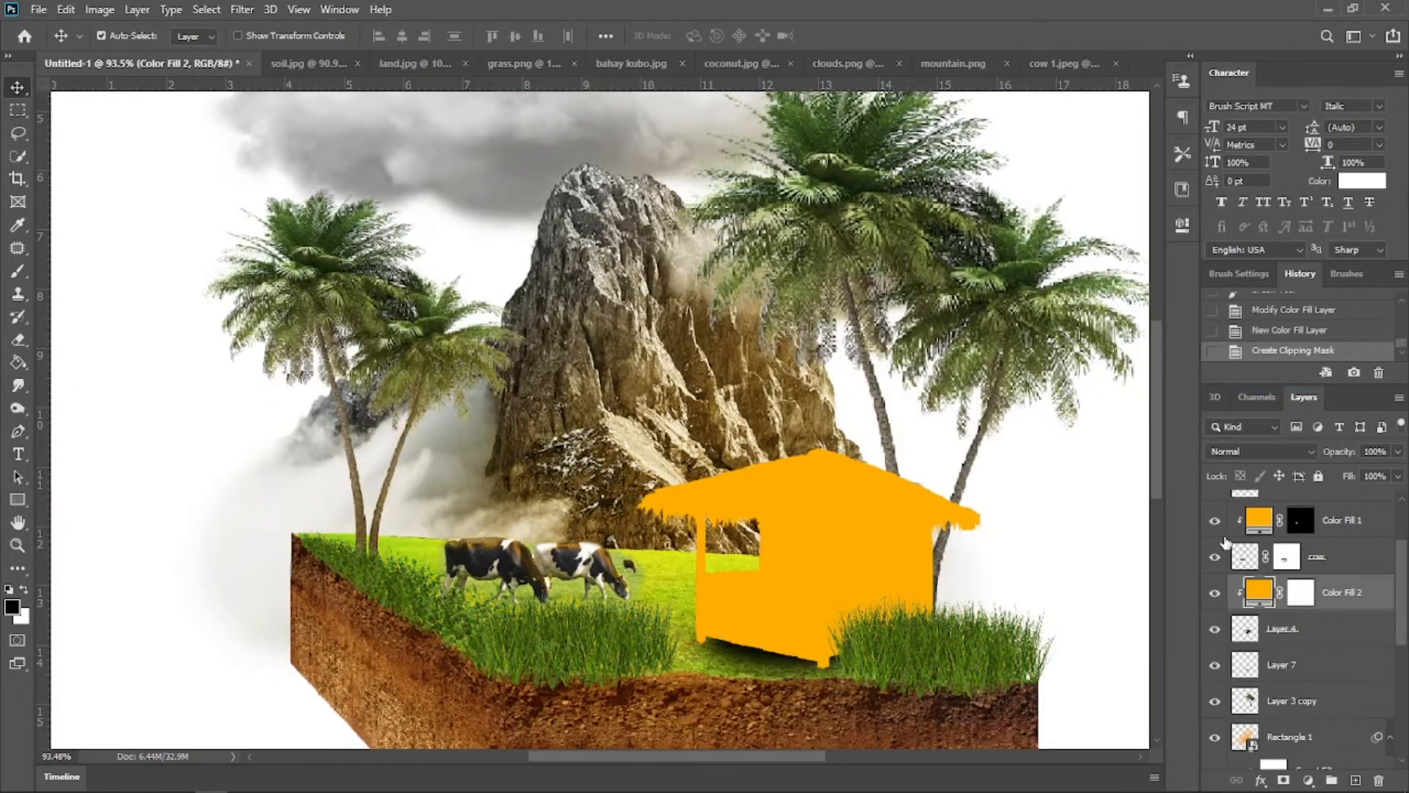
left_click(1301, 593)
key("ctrl+i")
Step: Paint orange light over the hut roof's mountain-facing slope on the fill mask with an enlarged soft brush
scroll(833, 523, "up", 3)
key("b")
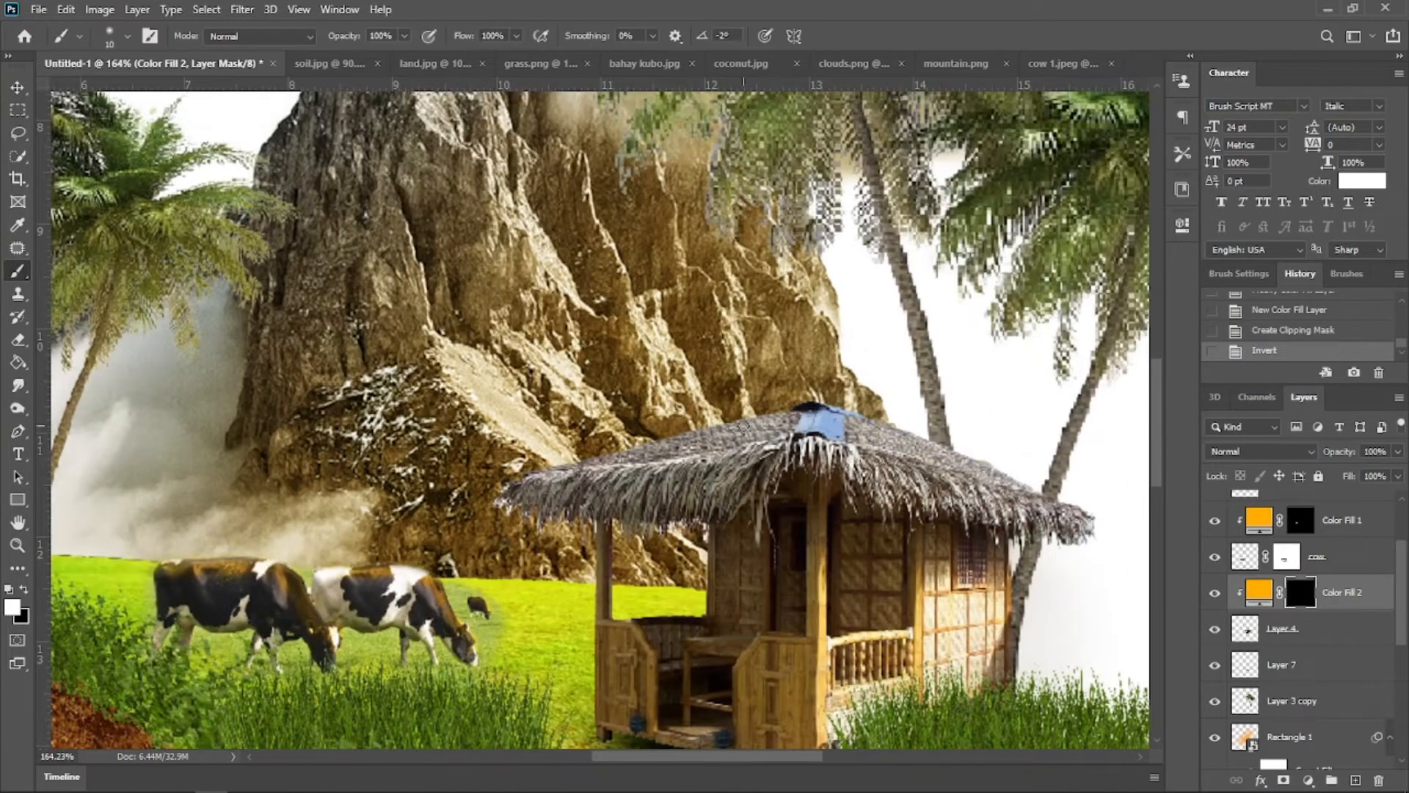
key("bracketright")
key("bracketright")
left_click_drag(759, 421, 537, 468)
left_click_drag(523, 468, 585, 455)
left_click_drag(759, 408, 784, 400)
left_click(788, 400)
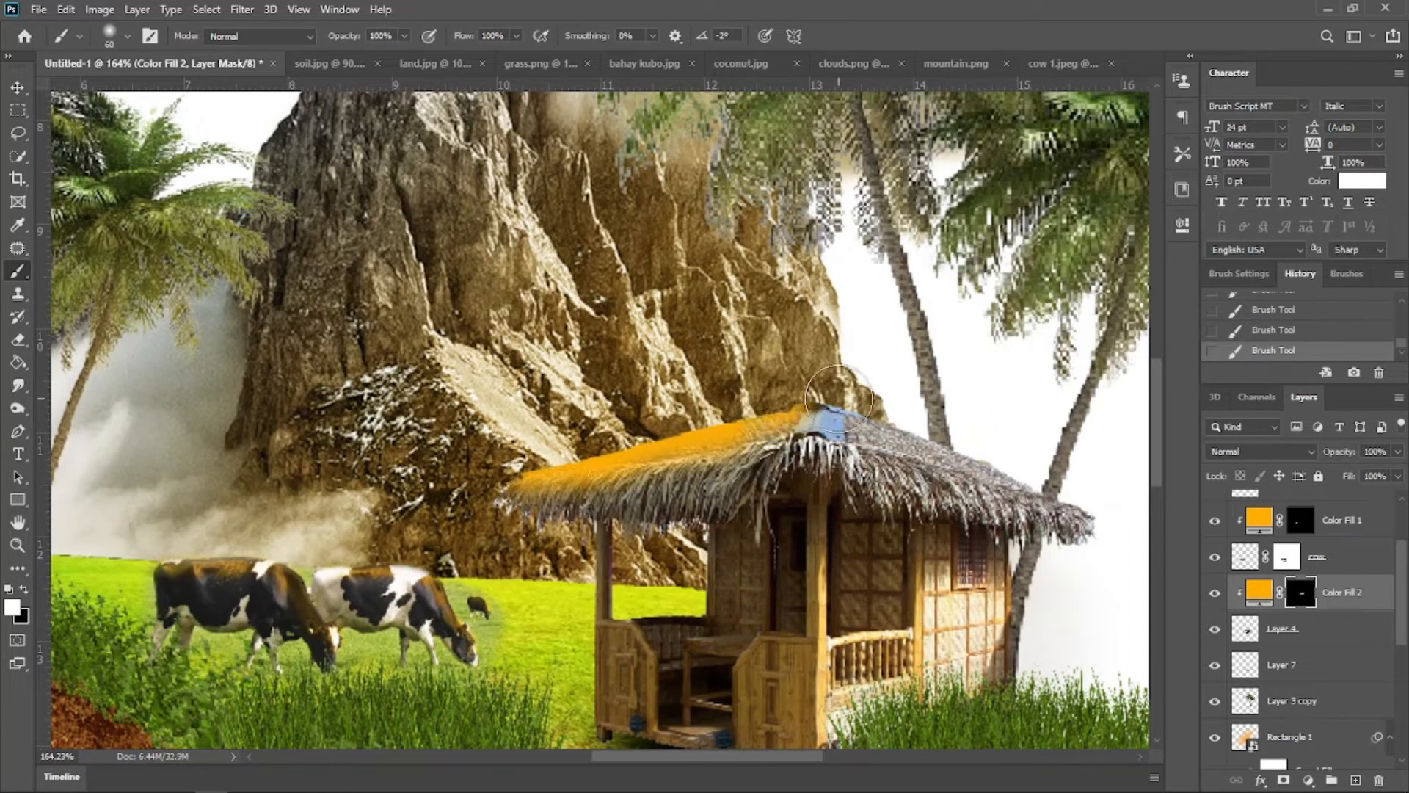
Step: Set the hut's orange fill layer to the Overlay blend mode at 45% opacity
left_click(1259, 451)
left_click_drag(1374, 476, 1351, 473)
left_click(1259, 572)
Step: Brush additional orange light along the upper edge of the hut roof's sunlit slope
mouse_move(719, 395)
left_mouse_down()
mouse_move(804, 383)
mouse_move(683, 415)
left_mouse_up()
left_click_drag(624, 436, 542, 468)
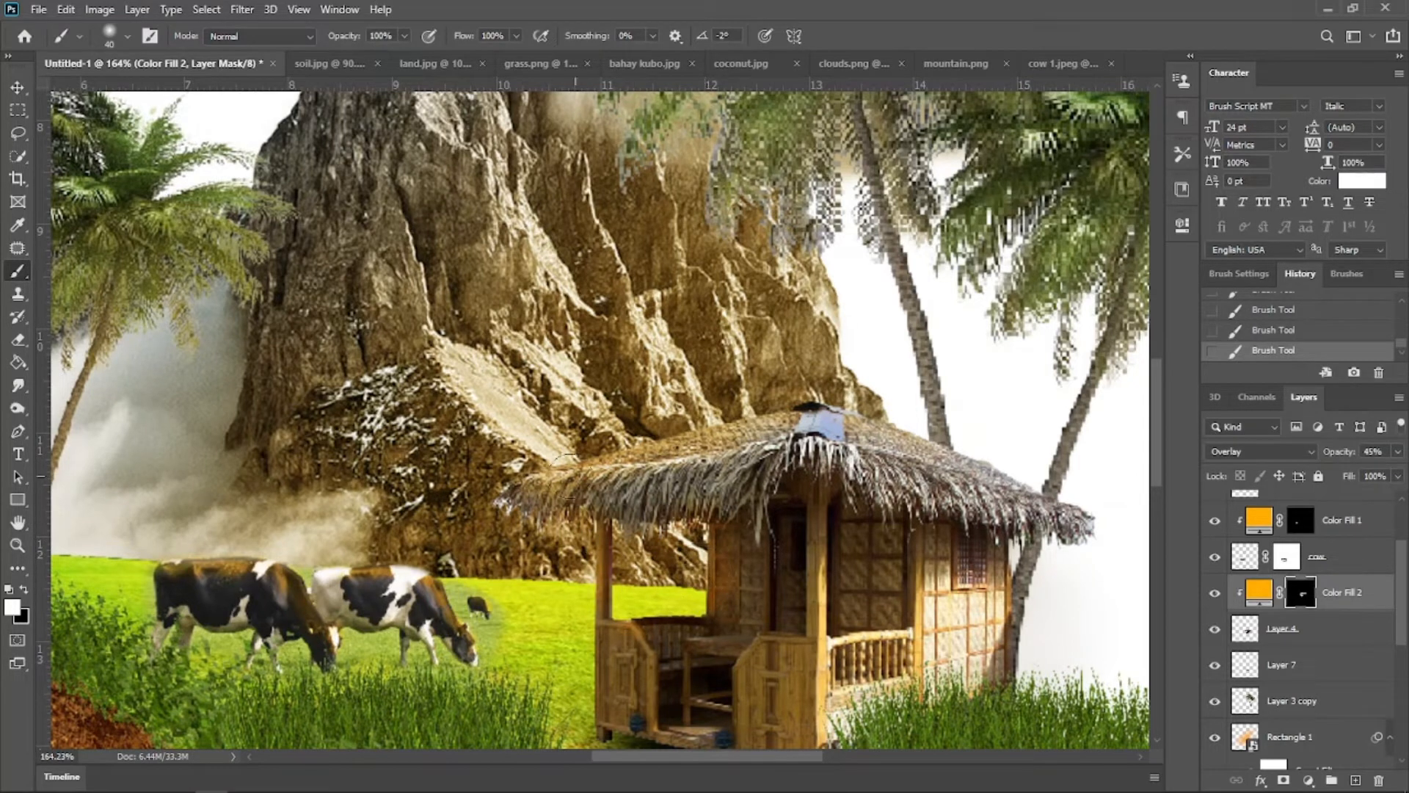
scroll(668, 470, "down", 5)
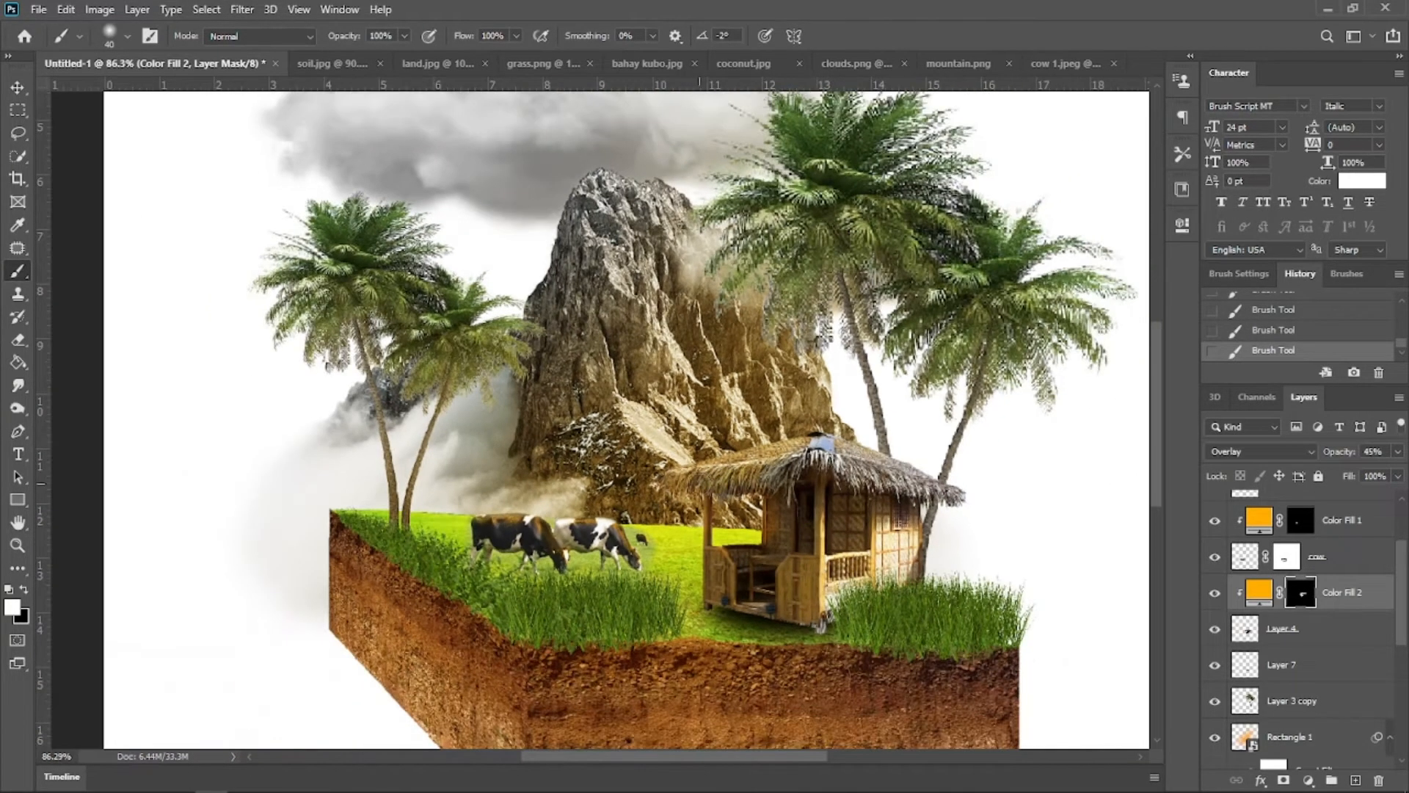
scroll(796, 459, "up", 2)
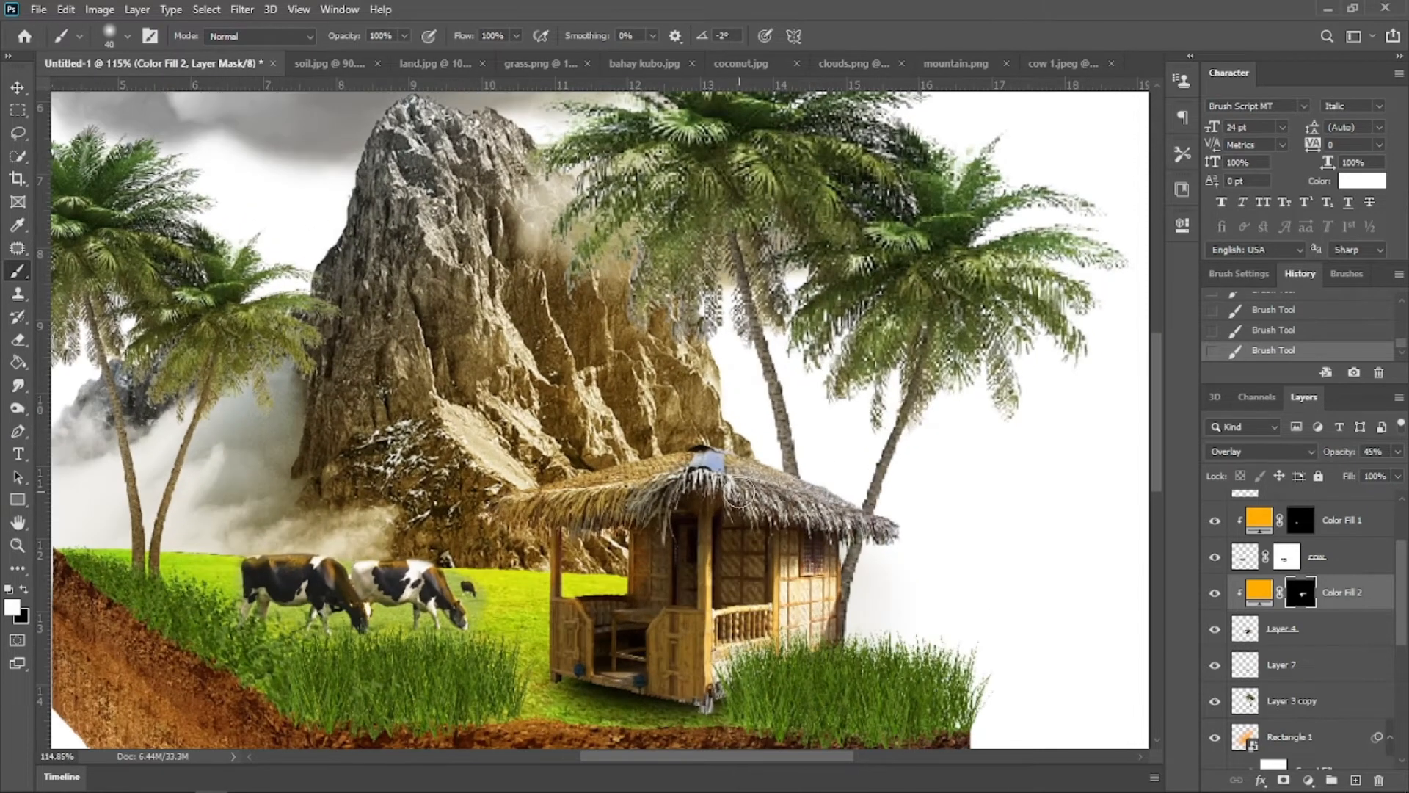
scroll(640, 557, "right", 2)
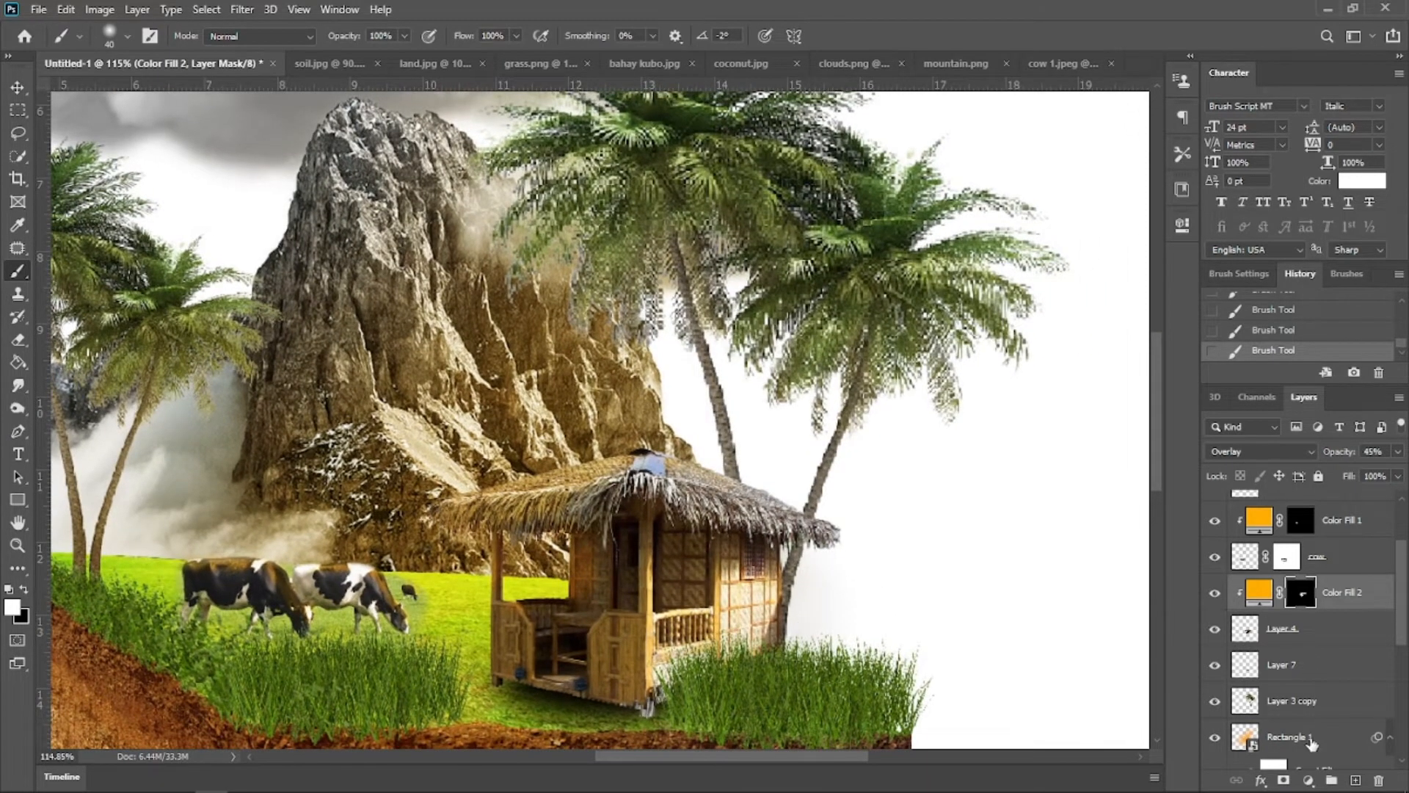
Step: Add an Exposure adjustment clipped to the hut with exposure -3.59 and gamma 0.55, and invert its mask
left_click(1308, 780)
left_click(1315, 571)
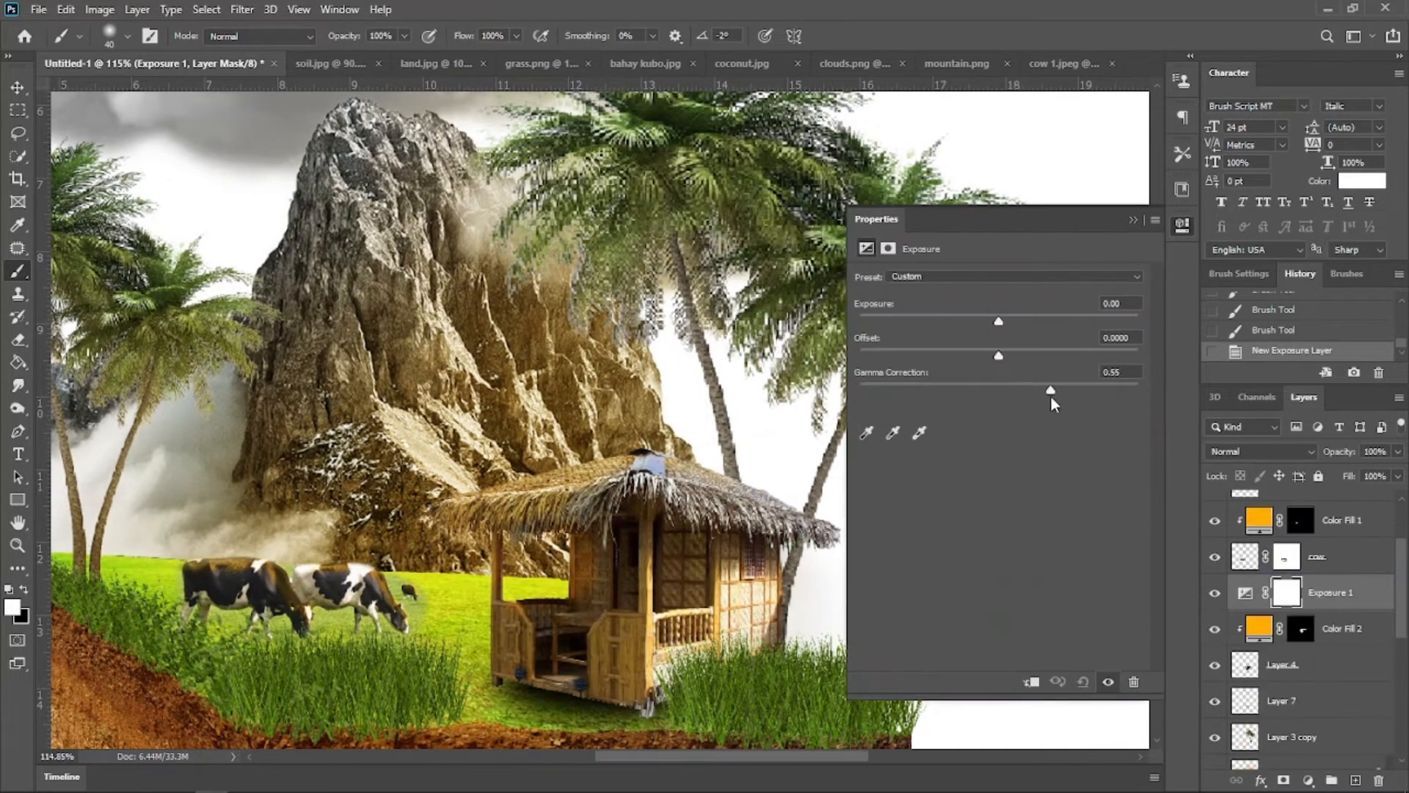
left_click_drag(999, 321, 923, 318)
key("ctrl+alt+g")
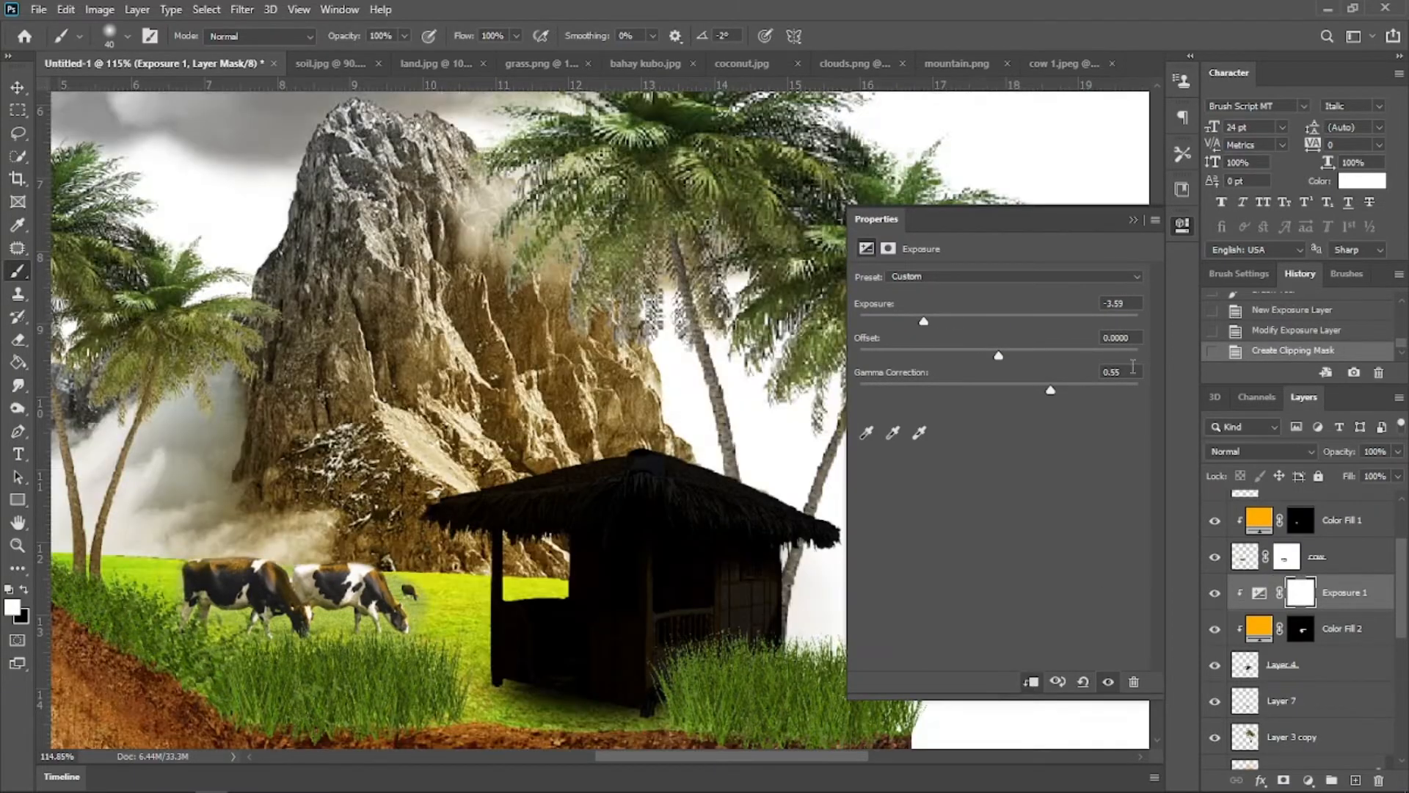
left_click(1133, 220)
key("ctrl+i")
Step: Paint shade onto the hut's side wall and railing beneath the roof on the Exposure mask
scroll(807, 558, "up", 3)
mouse_move(784, 561)
left_mouse_down()
mouse_move(828, 571)
mouse_move(781, 628)
left_mouse_up()
left_click_drag(783, 525, 784, 653)
left_click_drag(814, 598, 820, 649)
mouse_move(855, 516)
left_mouse_down()
mouse_move(826, 666)
mouse_move(726, 697)
mouse_move(769, 633)
mouse_move(672, 658)
mouse_move(669, 725)
mouse_move(792, 592)
mouse_move(797, 621)
mouse_move(673, 727)
mouse_move(664, 660)
mouse_move(724, 685)
left_mouse_up()
Step: Set the hut's Exposure layer to 63% opacity with the Linear Light blend mode
left_click(1352, 475)
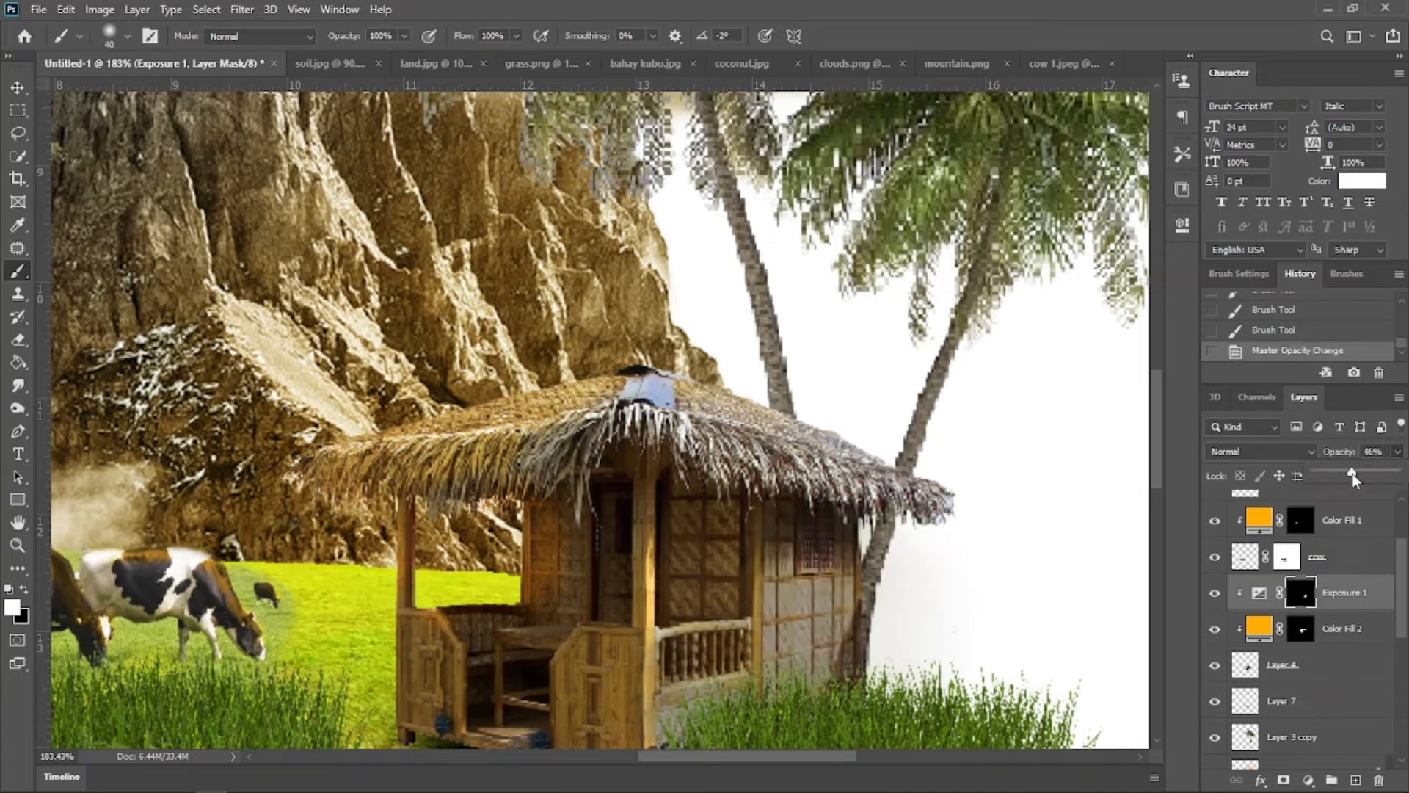
left_click(1263, 451)
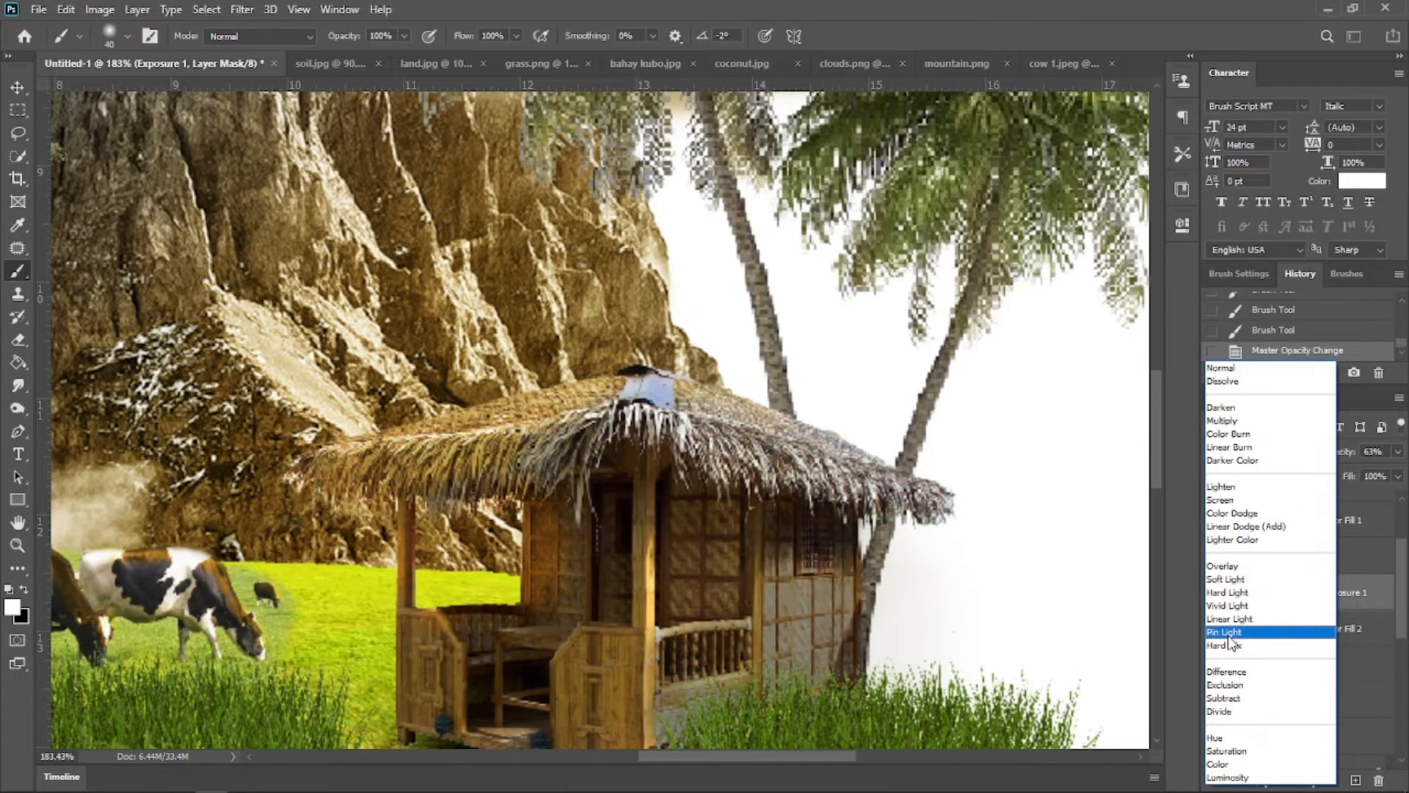
left_click(1230, 619)
Step: Brush more shade over the lower side wall and railing of the hut on the Exposure mask
left_click(794, 622)
left_click_drag(796, 622, 823, 644)
left_click_drag(823, 644, 735, 673)
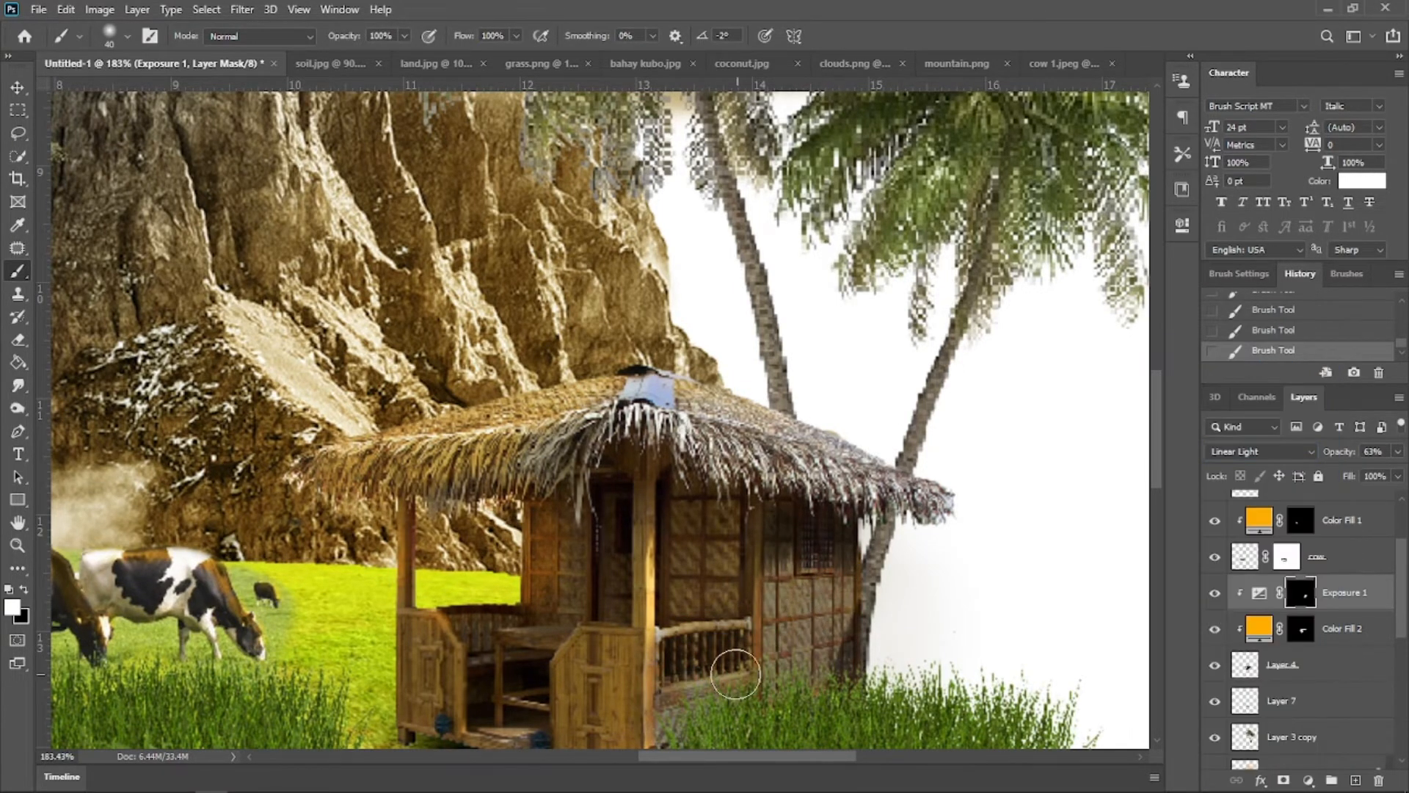
left_click_drag(665, 723, 808, 581)
scroll(706, 681, "down", 5)
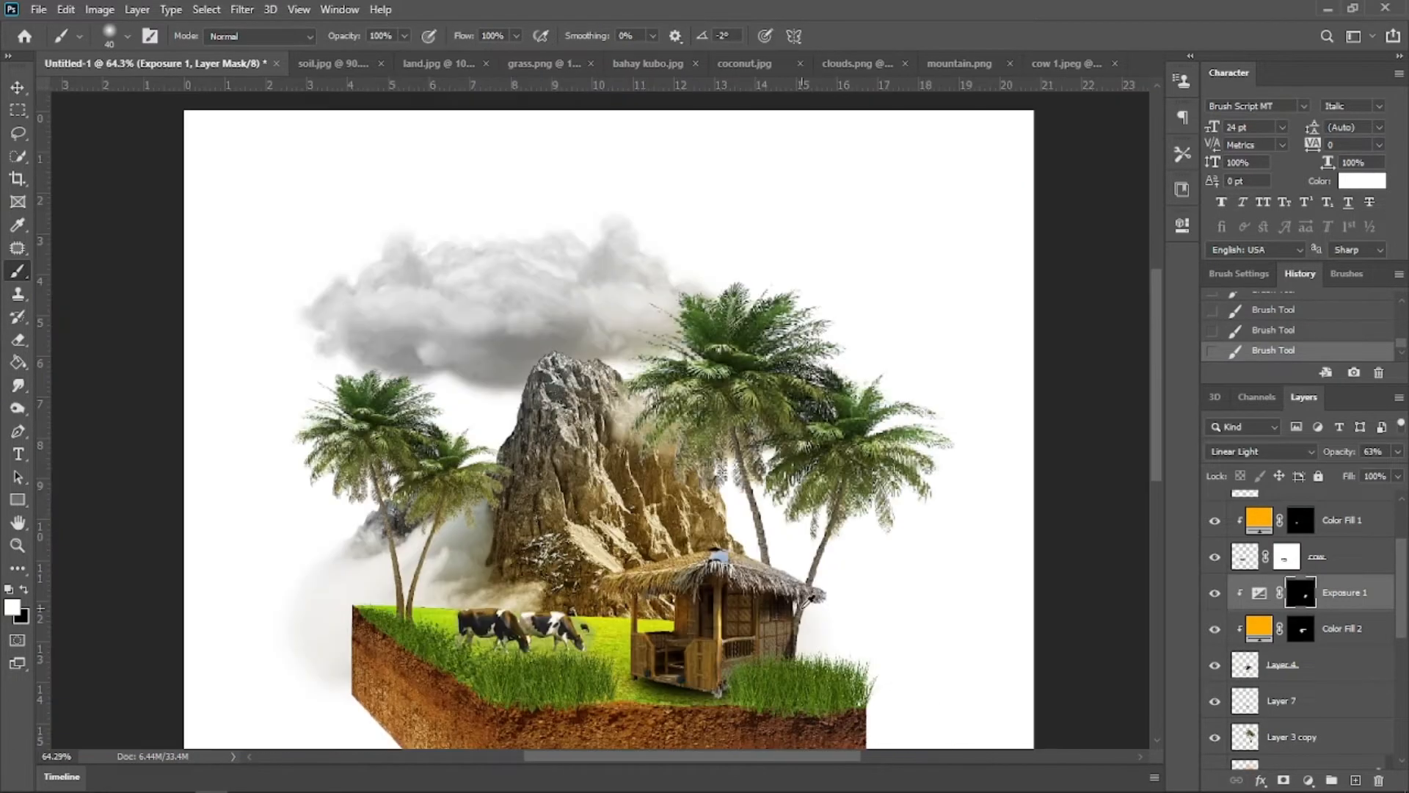
Step: Add a Solid Color fill of ffae00 clipped to the right-hand palms' layer and invert its mask
key("v")
left_click(786, 597)
scroll(844, 499, "up", 6)
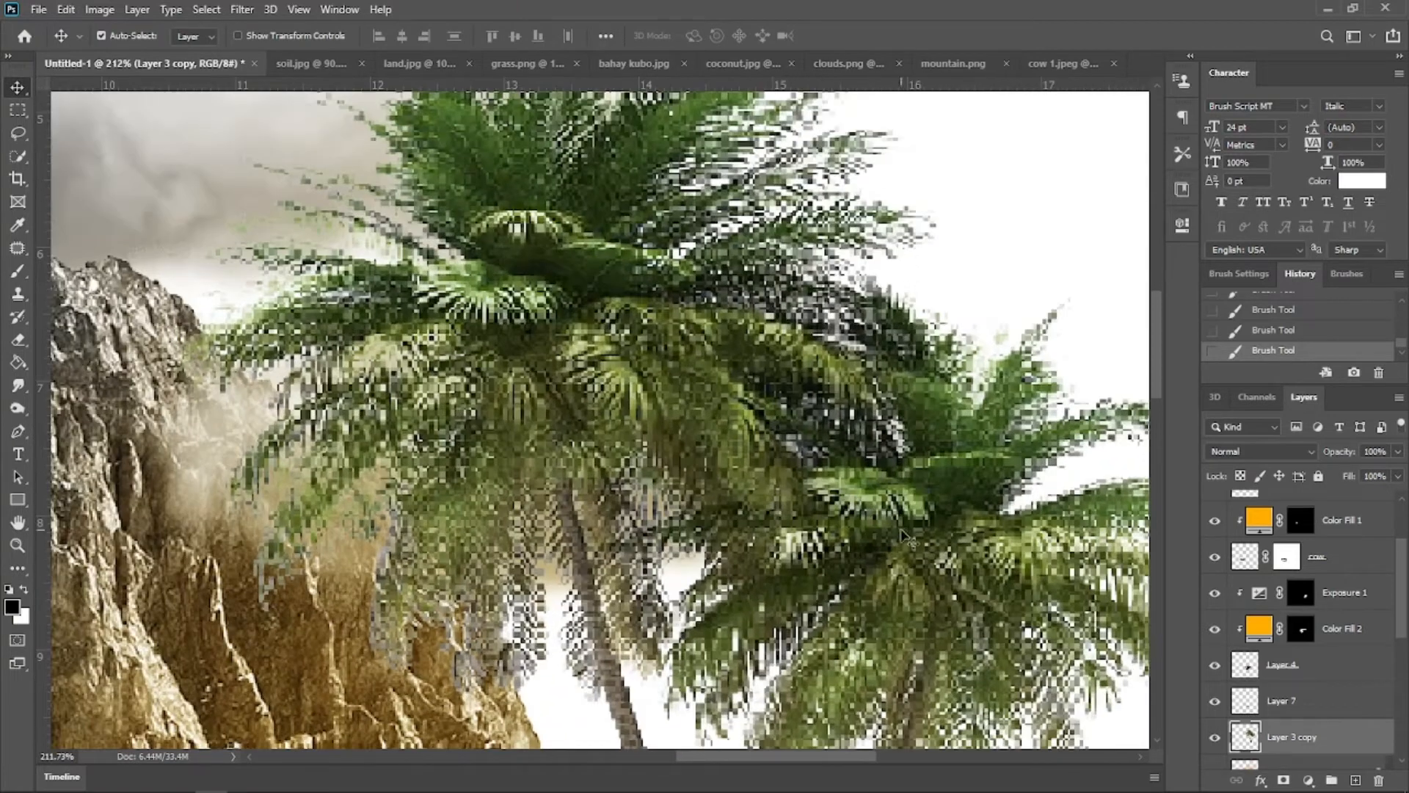
left_click(1310, 781)
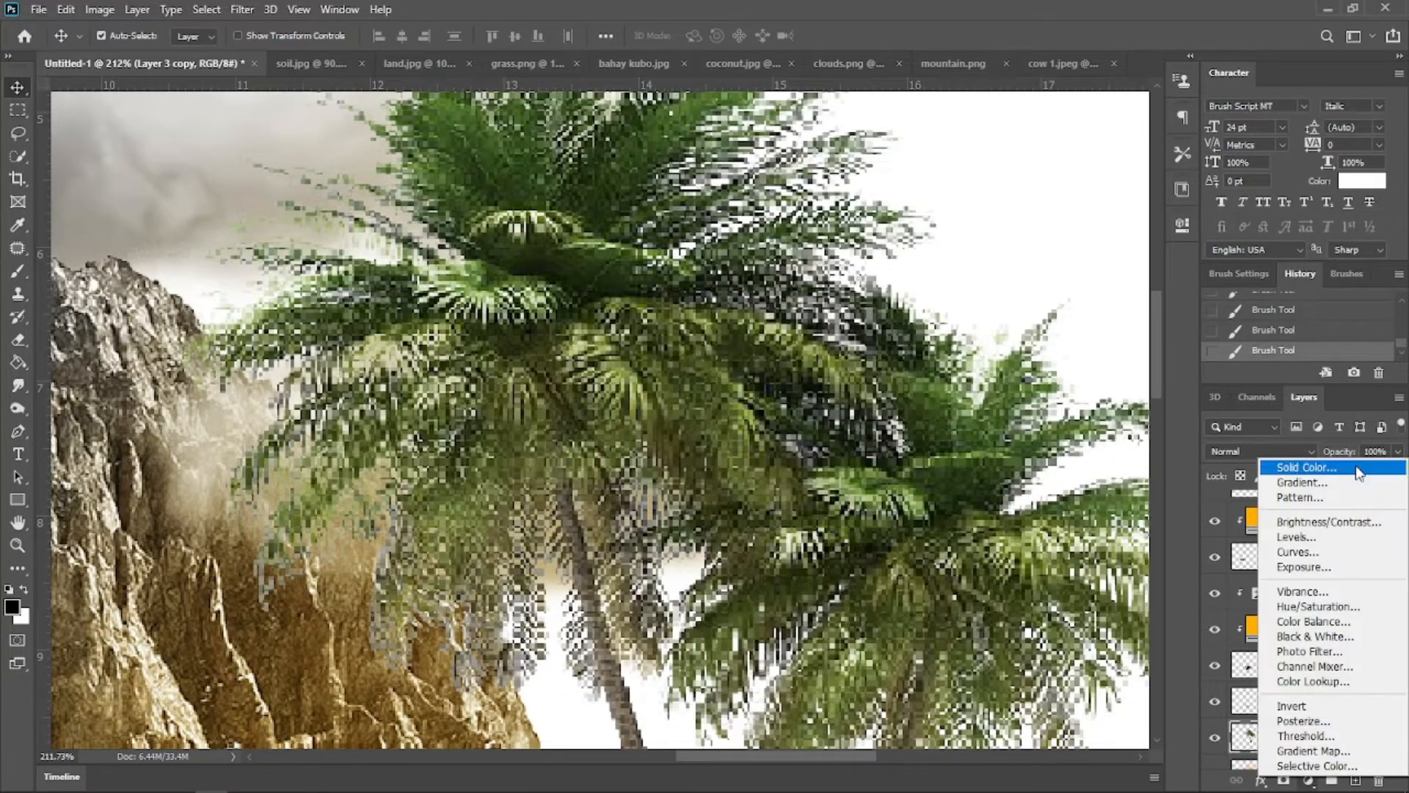
left_click(1358, 469)
type("ffae00")
left_click(1336, 350)
scroll(1365, 655, "down", 1)
right_click(1328, 593)
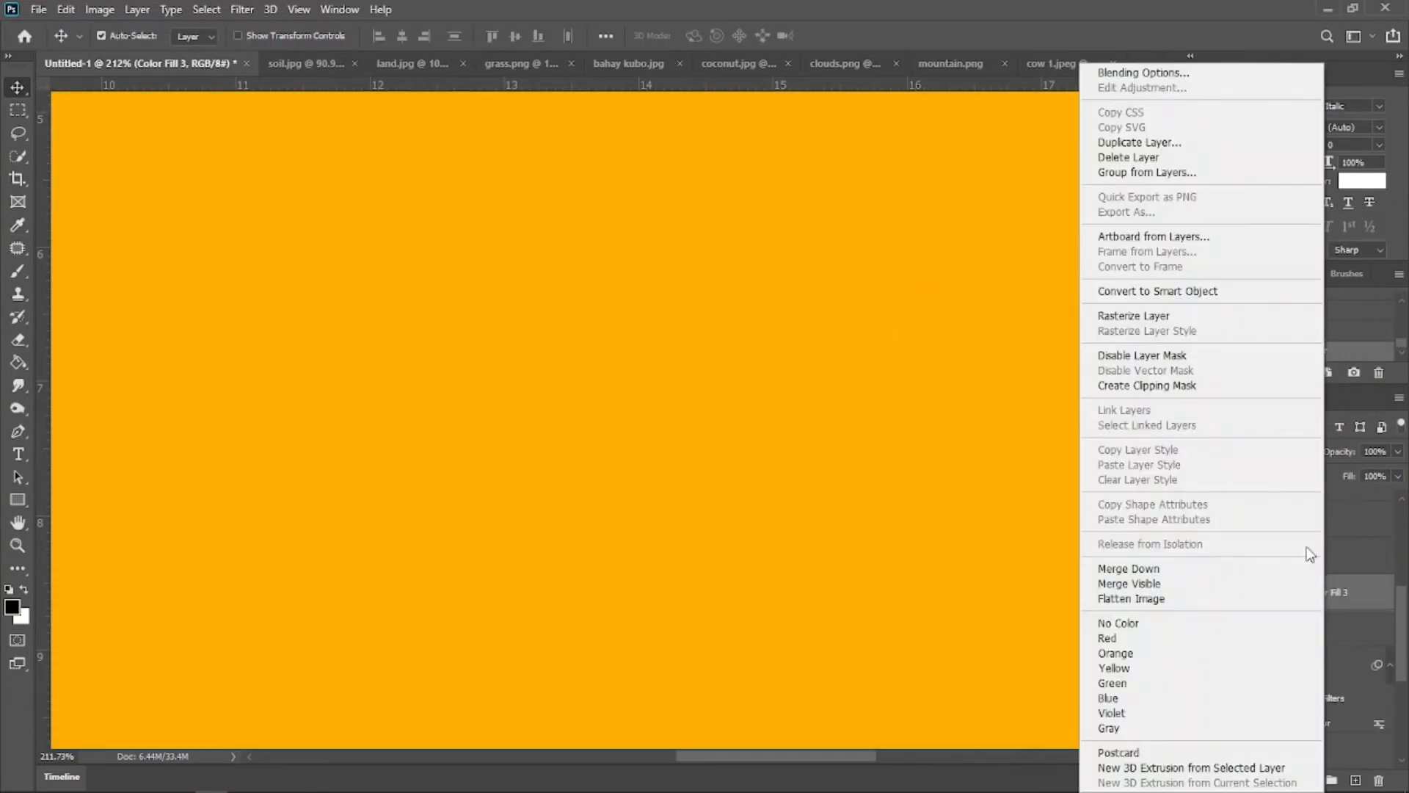
left_click(1203, 391)
left_click(1306, 600)
key("ctrl+i")
Step: Paint the orange fill onto the mountain-facing fronds of the right-hand palms on its mask
scroll(791, 428, "down", 3)
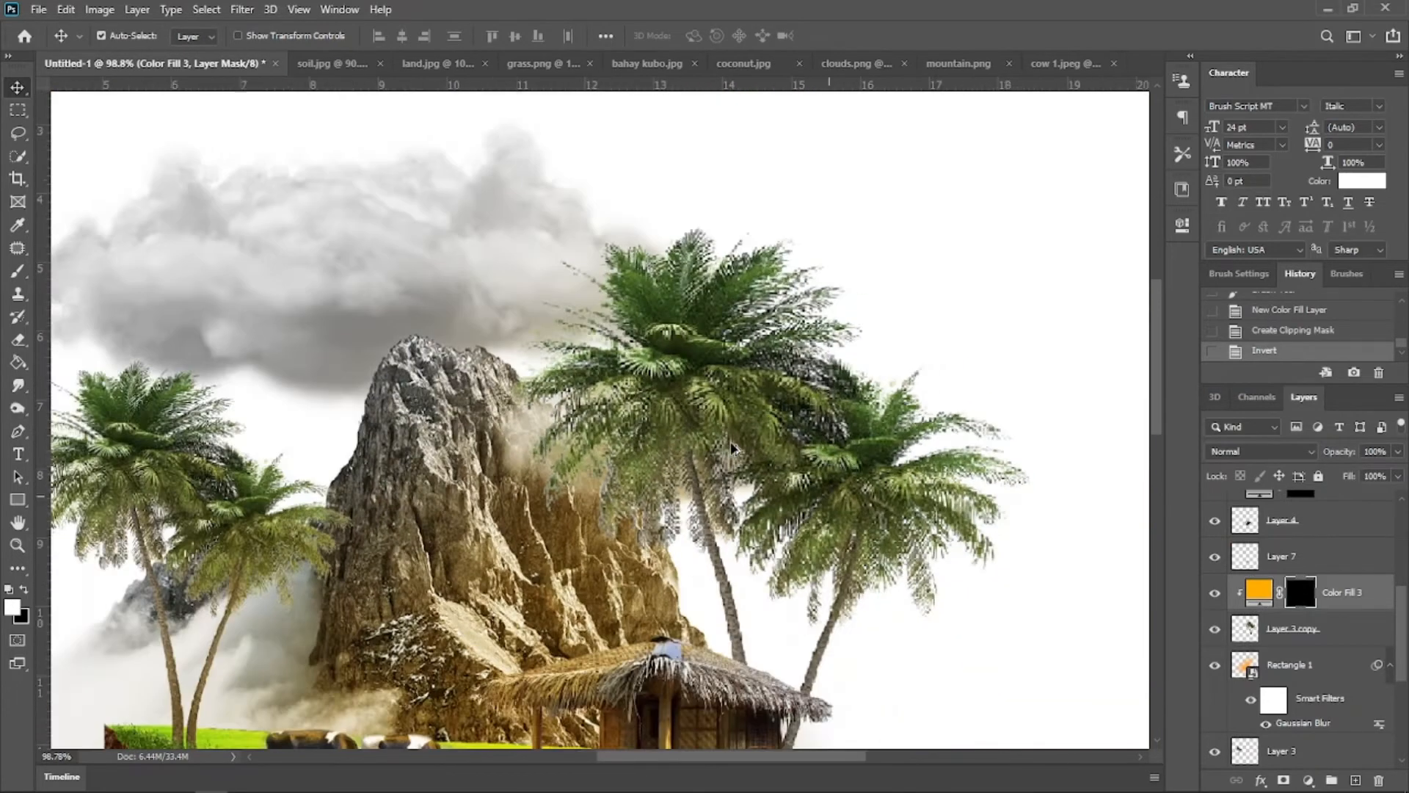
key("b")
key("x")
key("bracketright")
key("bracketright")
key("bracketright")
left_click_drag(617, 378, 581, 404)
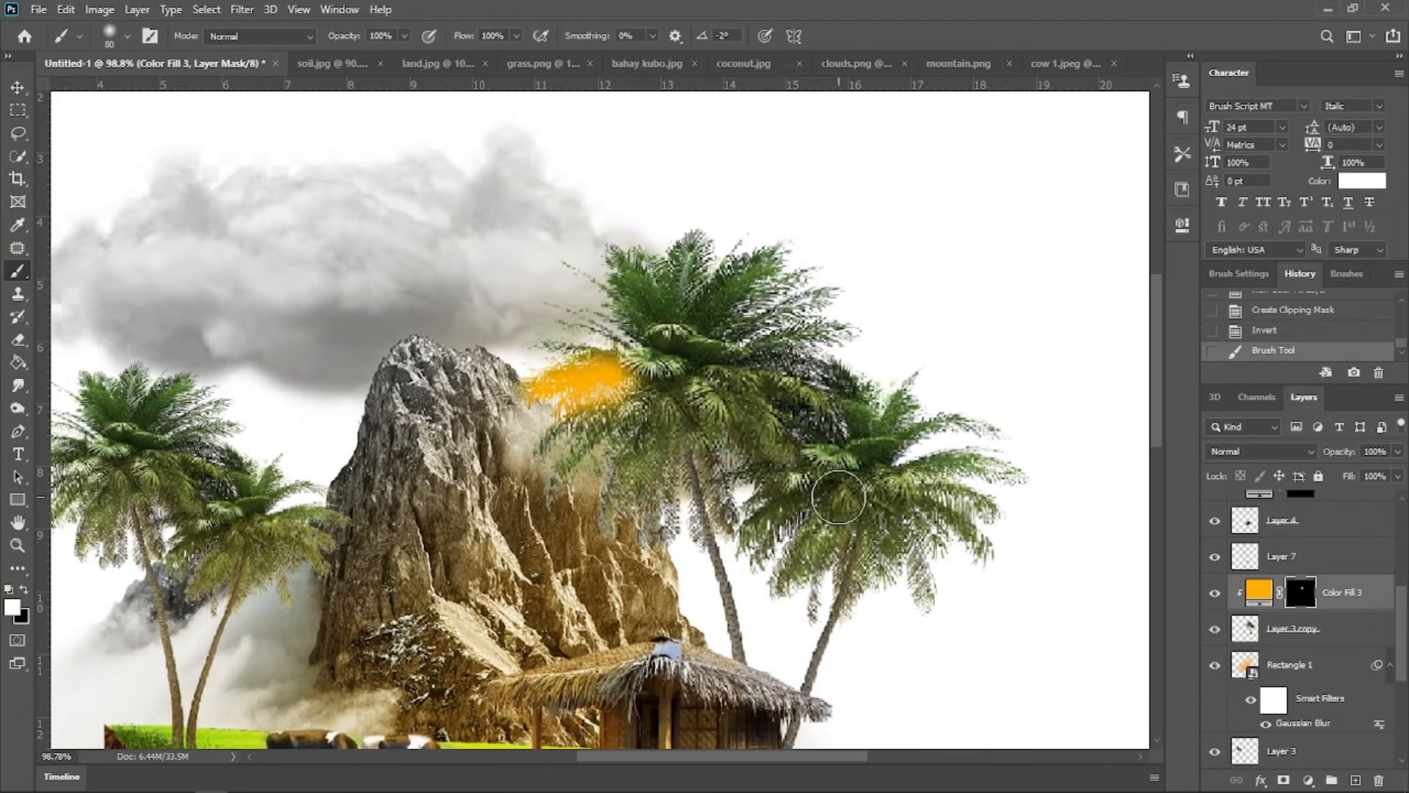
mouse_move(673, 446)
left_mouse_down()
mouse_move(594, 426)
mouse_move(587, 514)
left_mouse_up()
left_click_drag(609, 345, 543, 367)
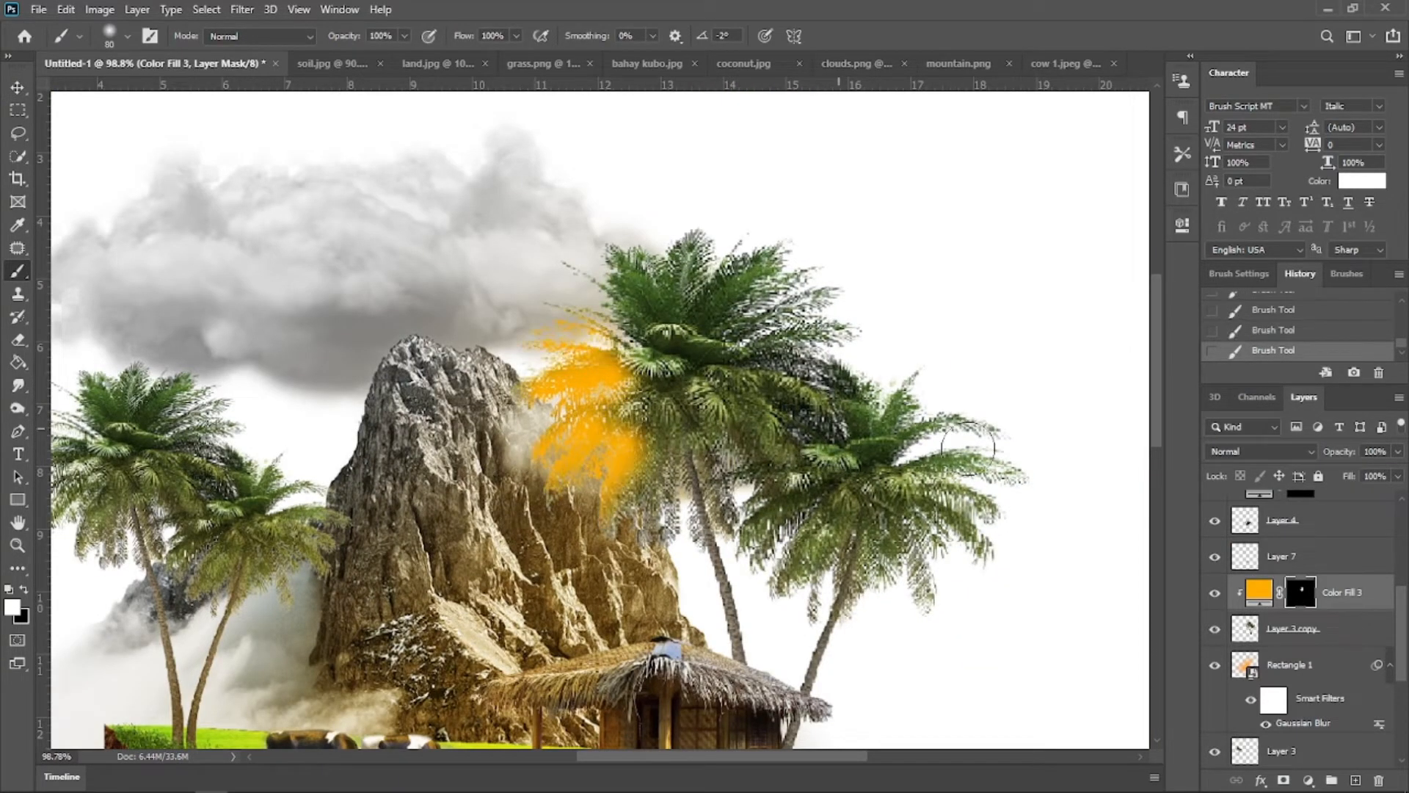
Step: Set the right palms' orange fill to Overlay at 25% opacity and brush more light along the upper fronds
left_click(1260, 452)
left_click(1246, 565)
left_click_drag(1341, 469, 1335, 474)
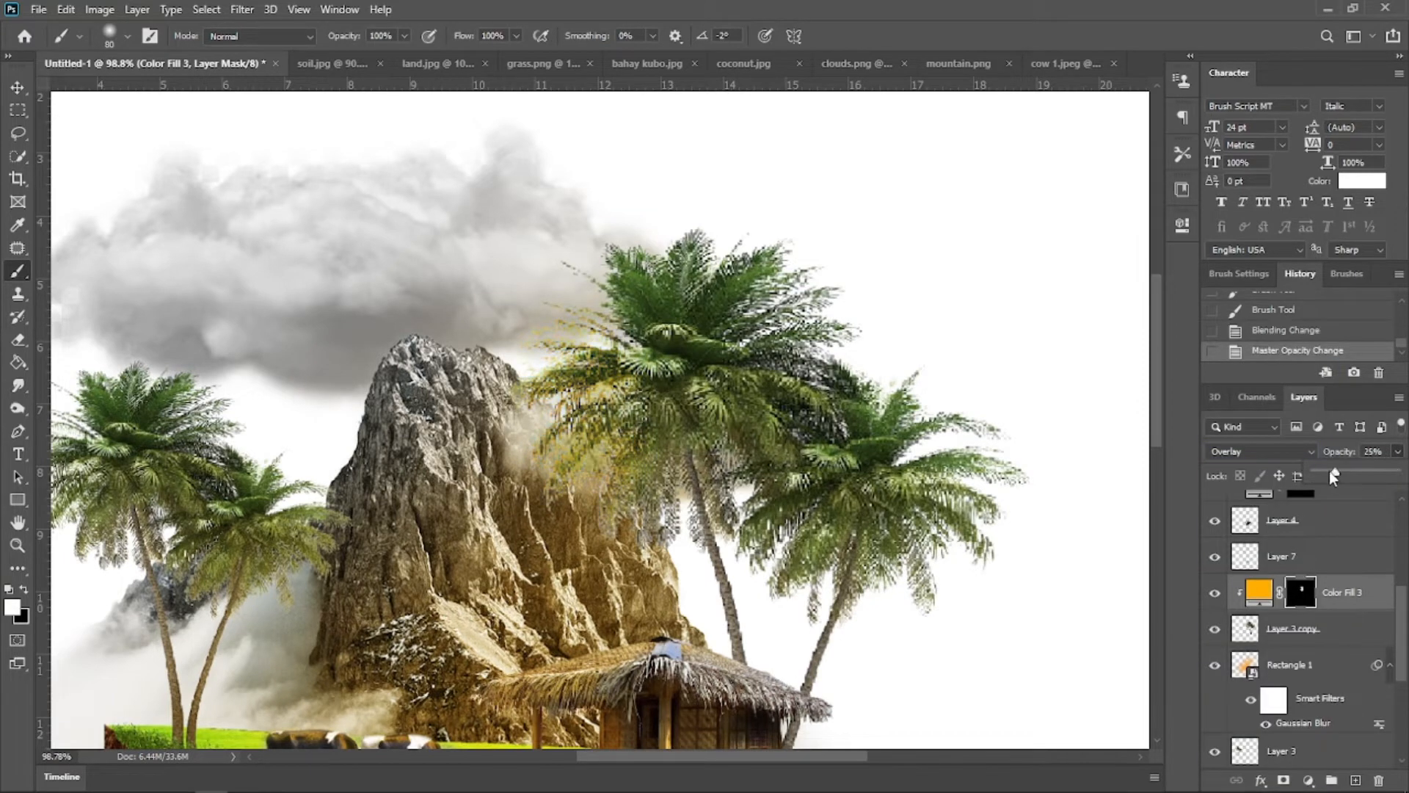
mouse_move(631, 312)
left_mouse_down()
mouse_move(628, 242)
mouse_move(646, 352)
mouse_move(763, 249)
left_mouse_up()
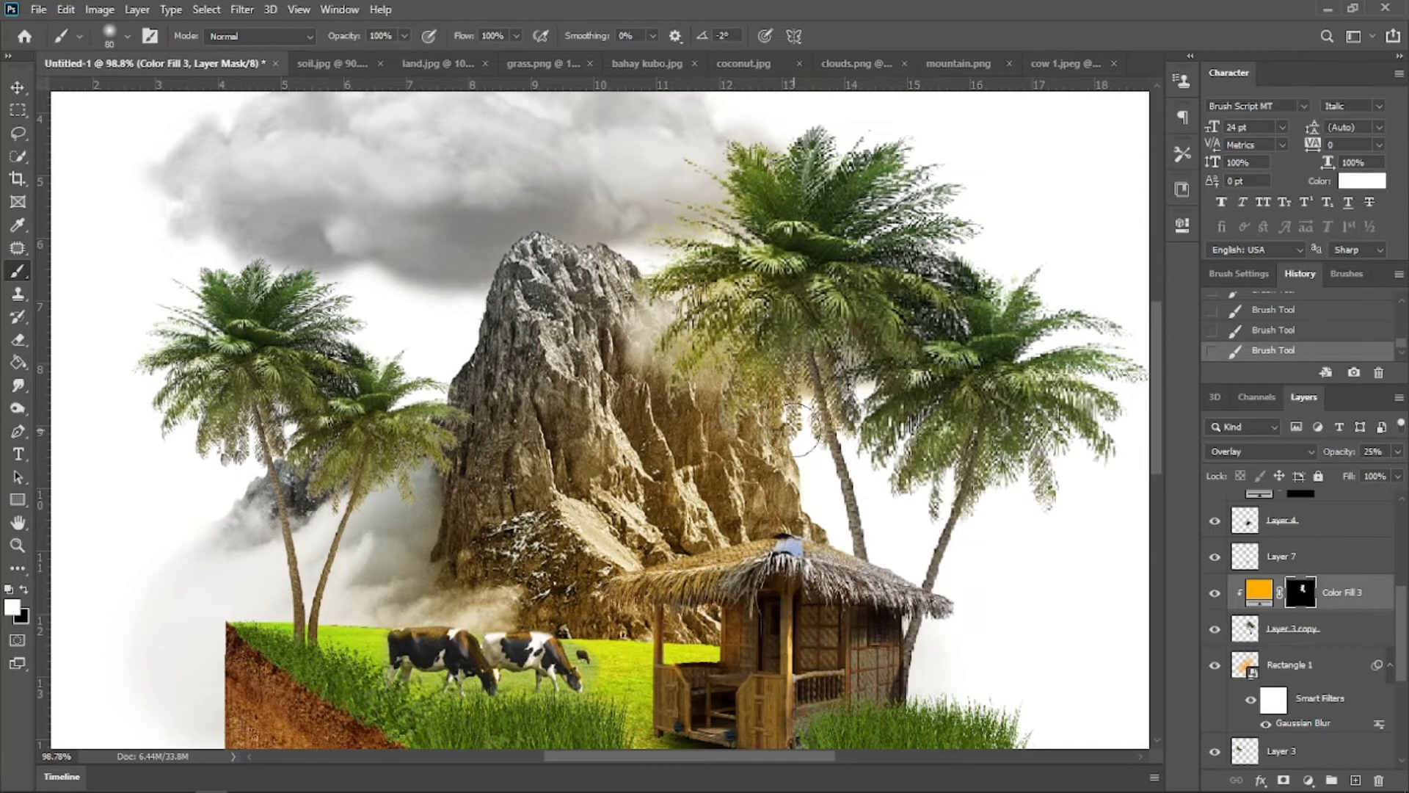
scroll(571, 462, "down", 3)
key("x")
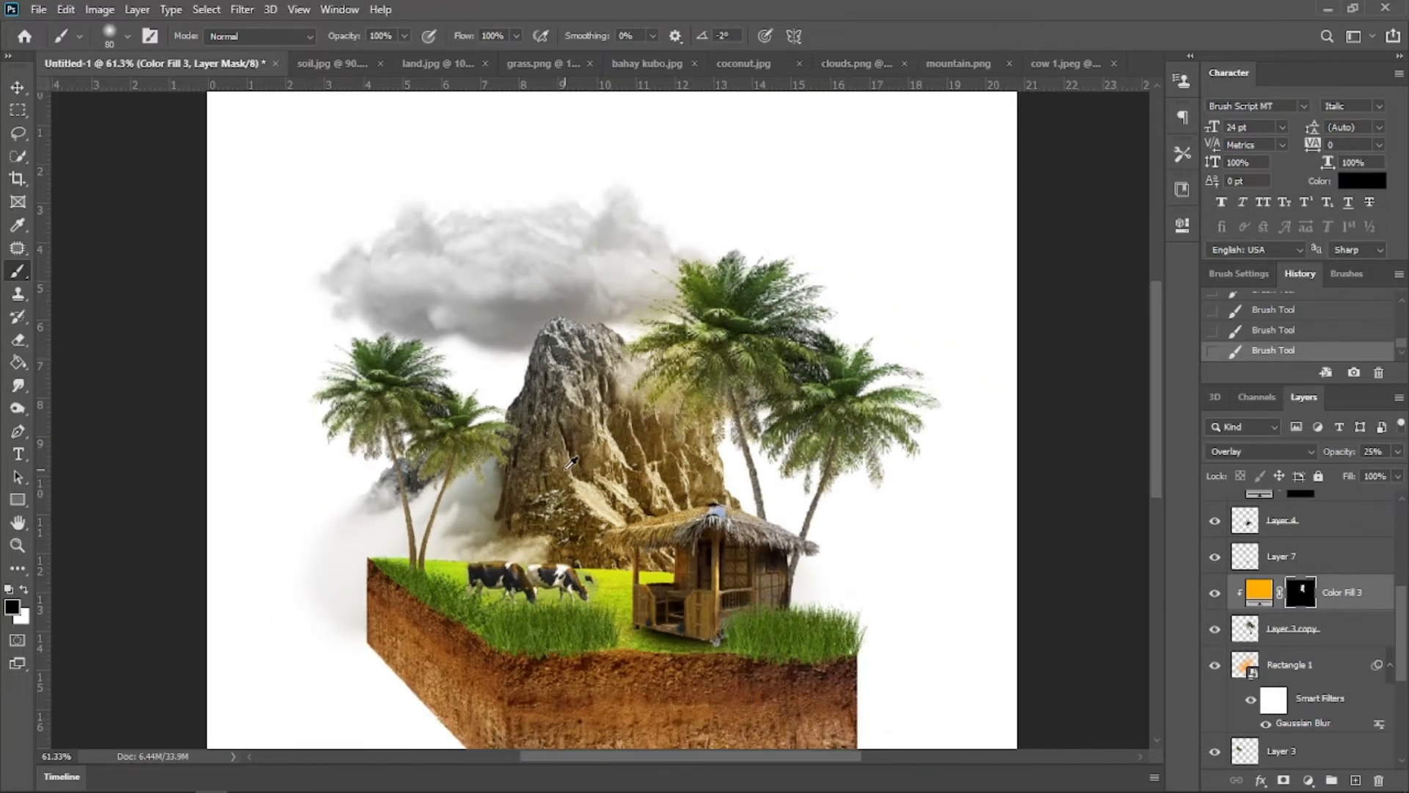
Step: Toggle the cow layer's visibility to examine the grass patch left around the cows
scroll(571, 463, "up", 3)
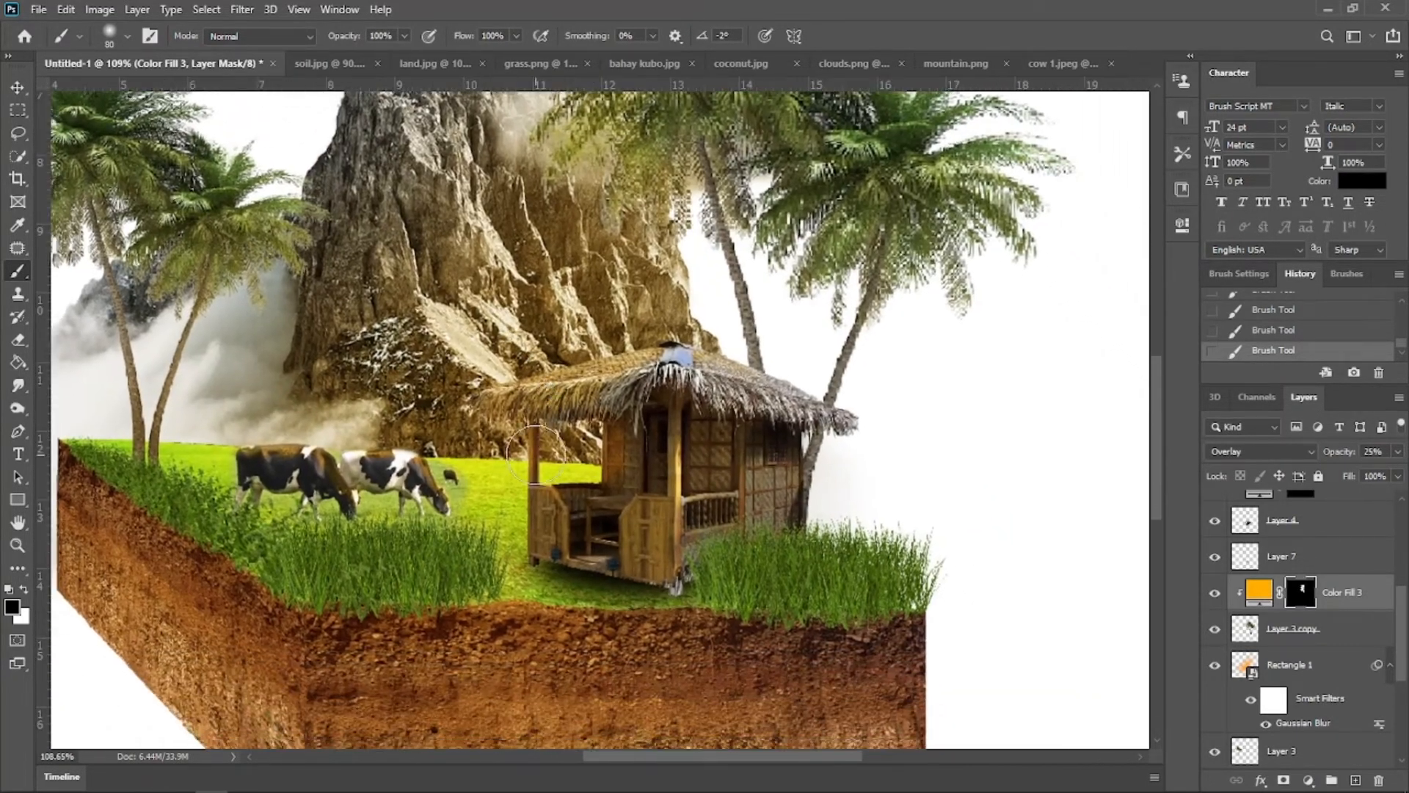
scroll(467, 493, "up", 2)
scroll(467, 493, "down", 4)
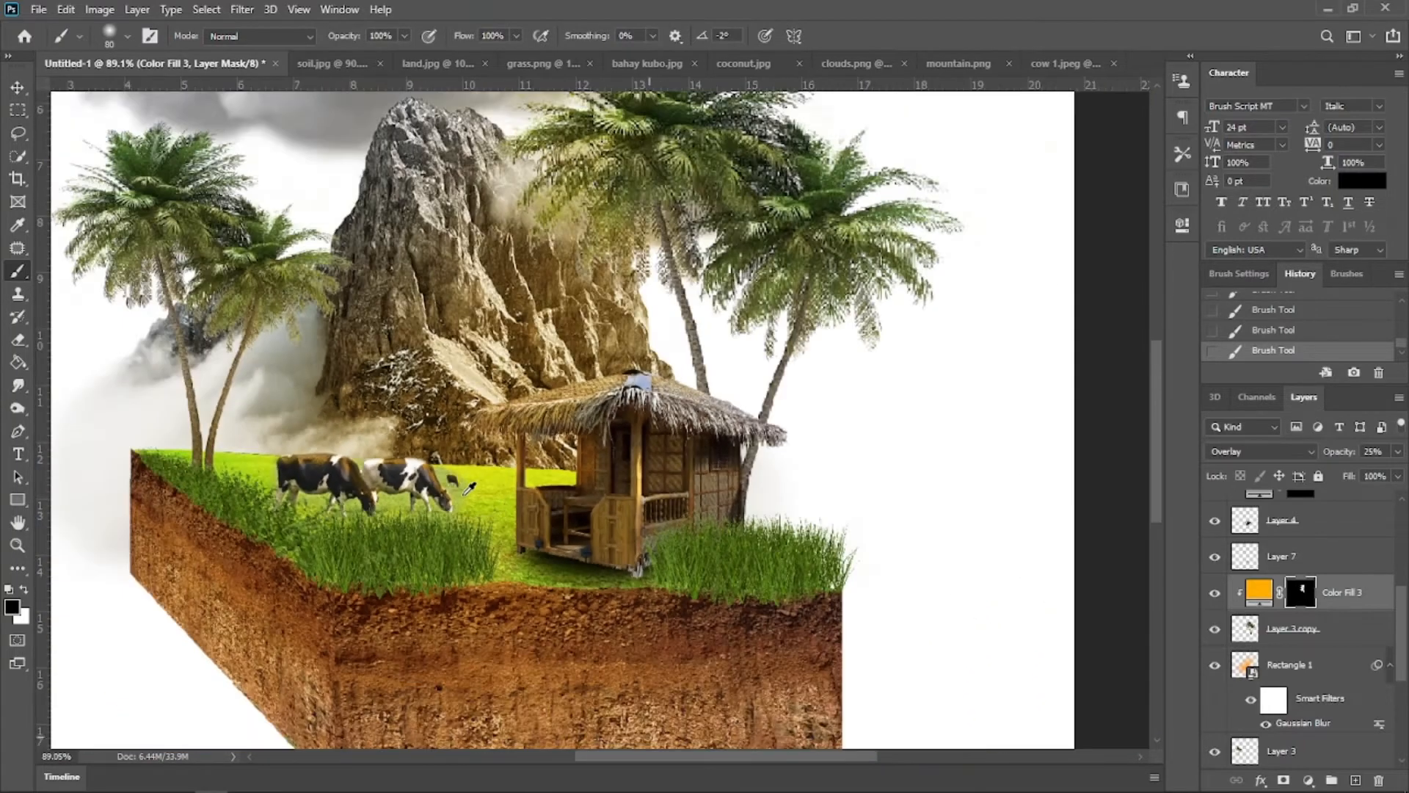
scroll(486, 493, "up", 3)
key("v")
left_click(469, 499)
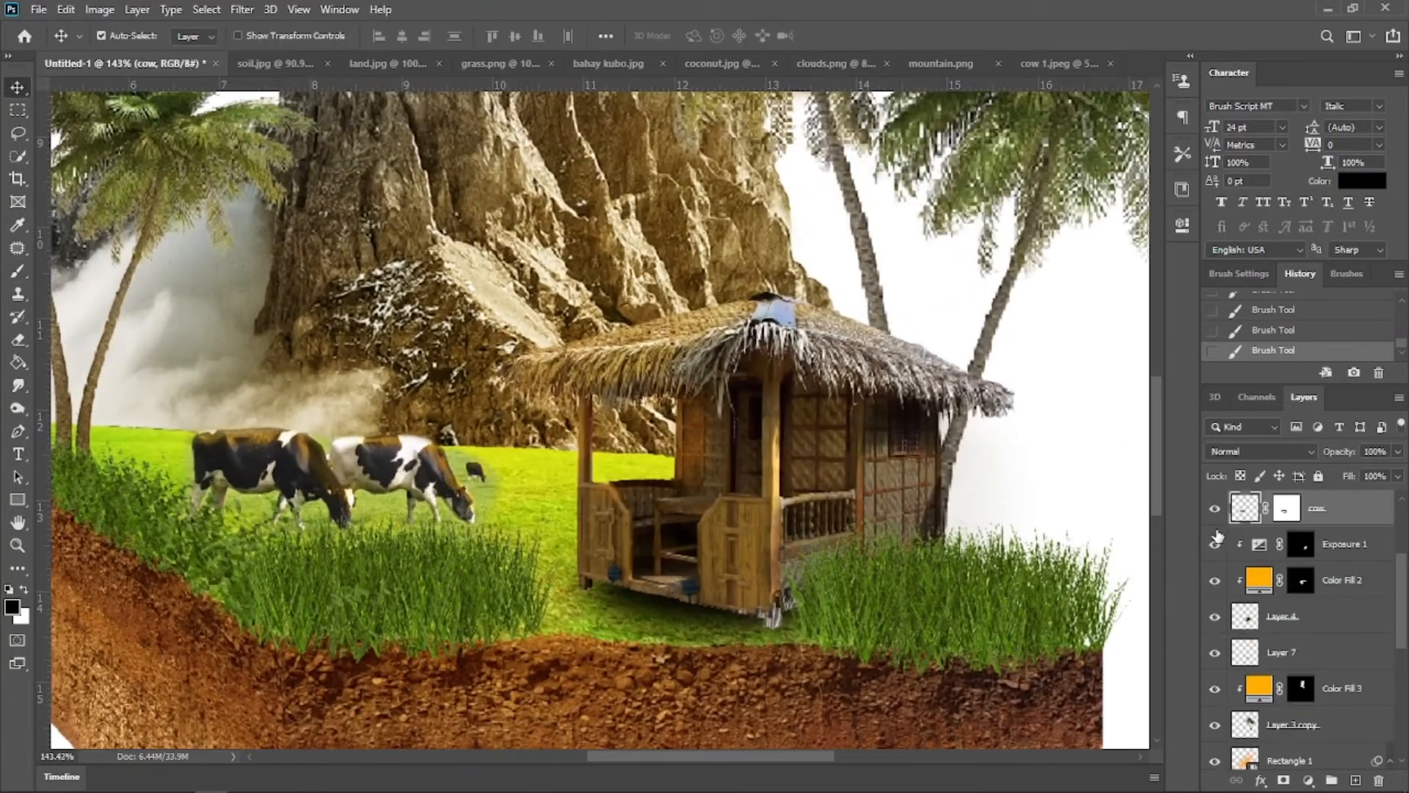
left_click(1215, 514)
left_click(1215, 514)
Step: Mask out the leftover grass fringe around the cows on the cow layer's mask with a smaller black brush
left_click(1286, 507)
scroll(373, 525, "up", 4)
key("b")
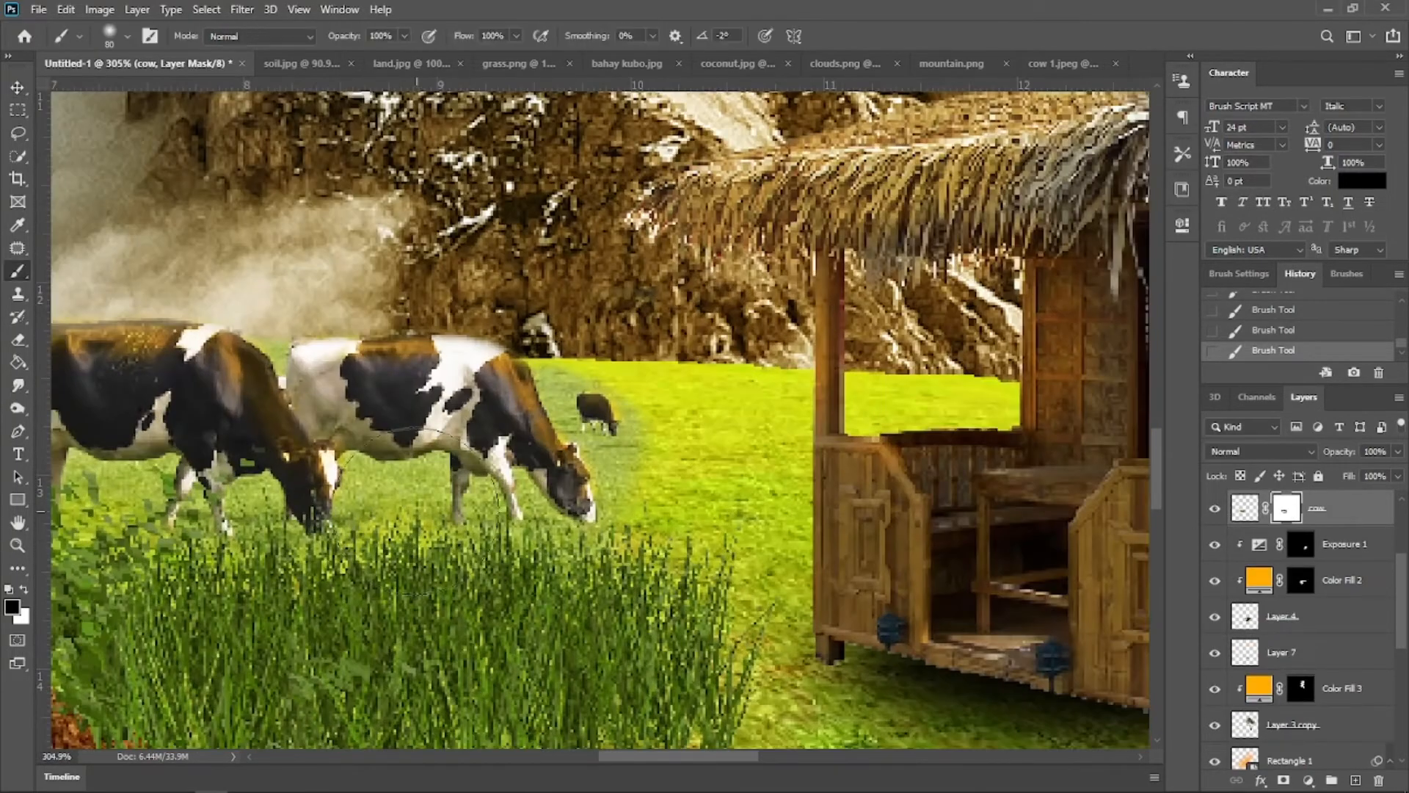
key("bracketleft")
key("bracketleft")
key("bracketleft")
key("bracketleft")
key("bracketleft")
key("bracketleft")
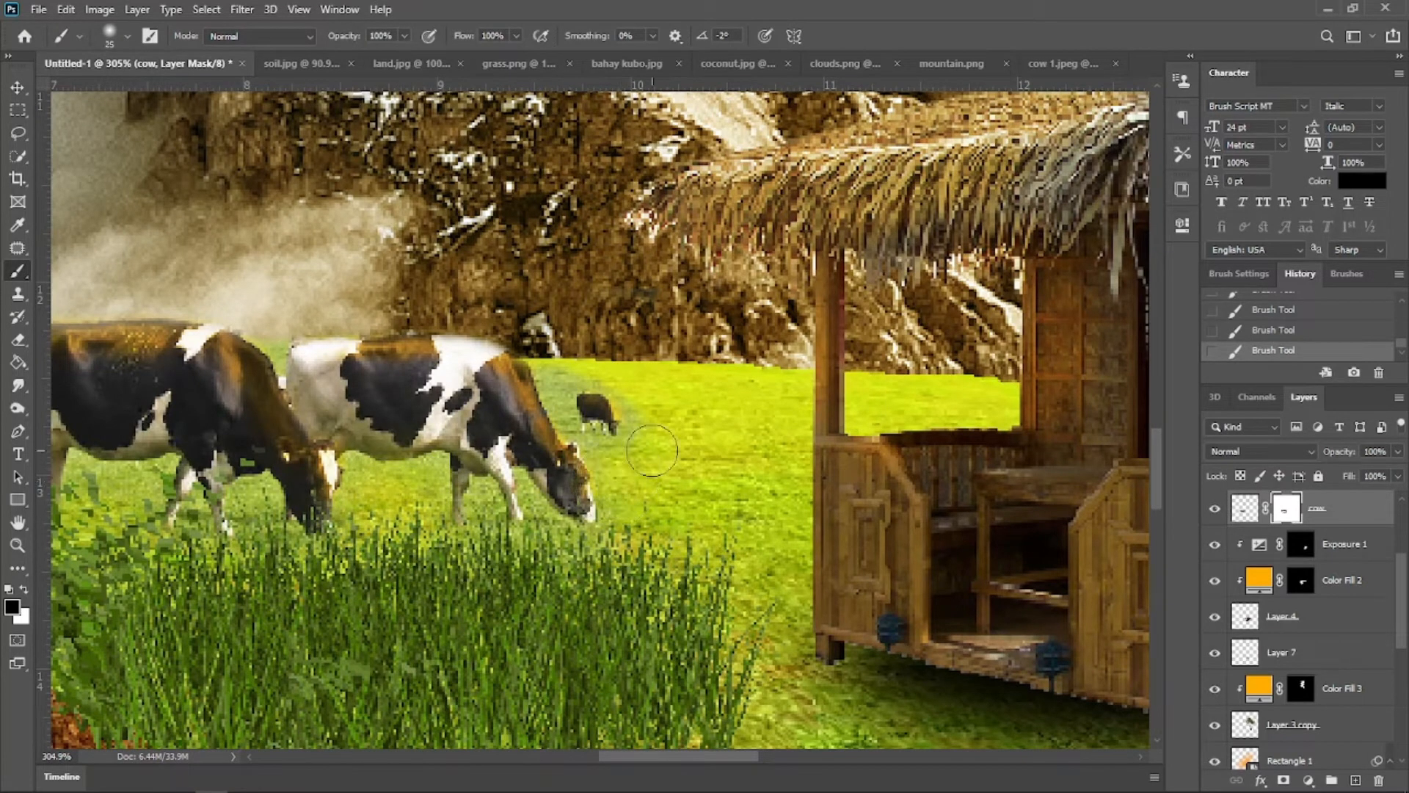
left_click_drag(602, 411, 623, 427)
left_click(650, 417)
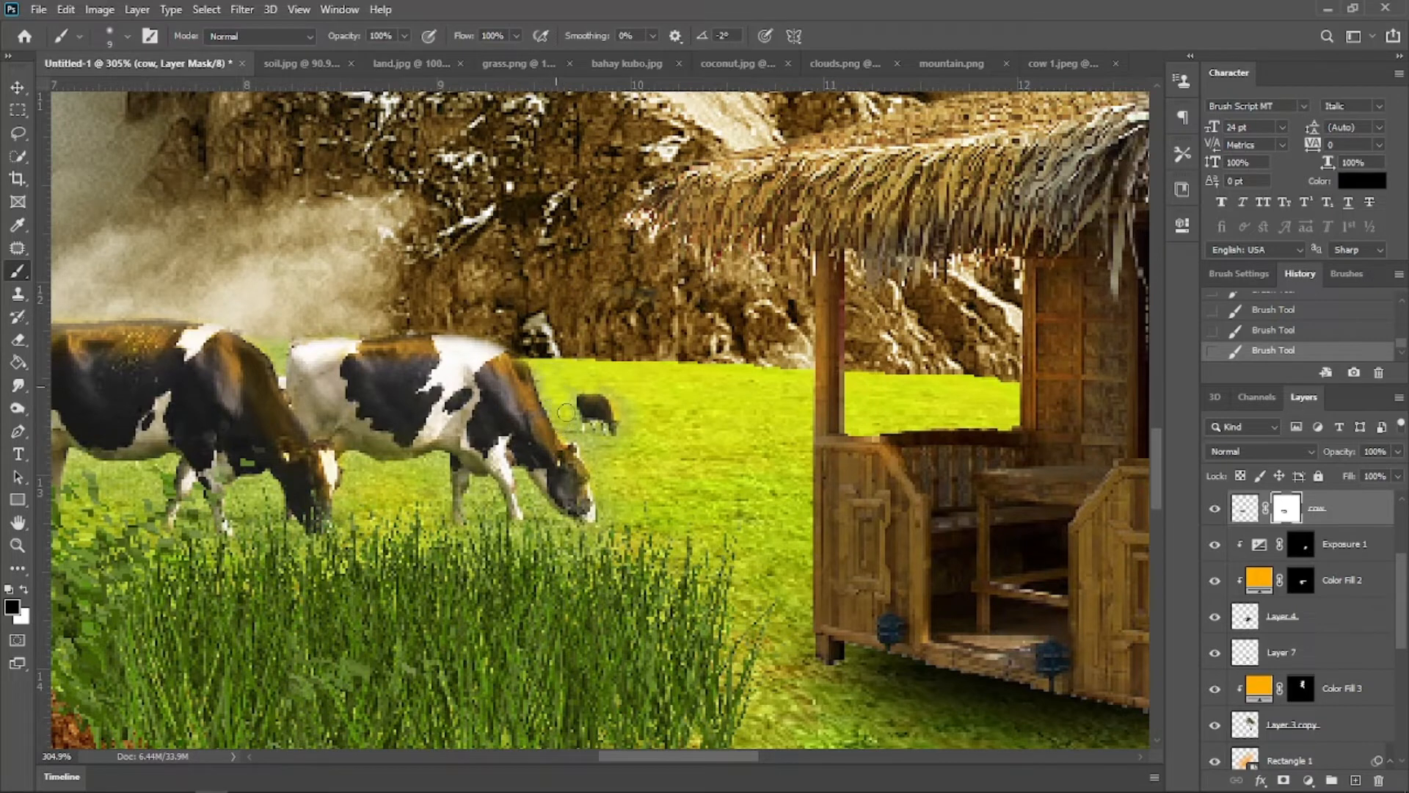
left_click_drag(451, 477, 541, 444)
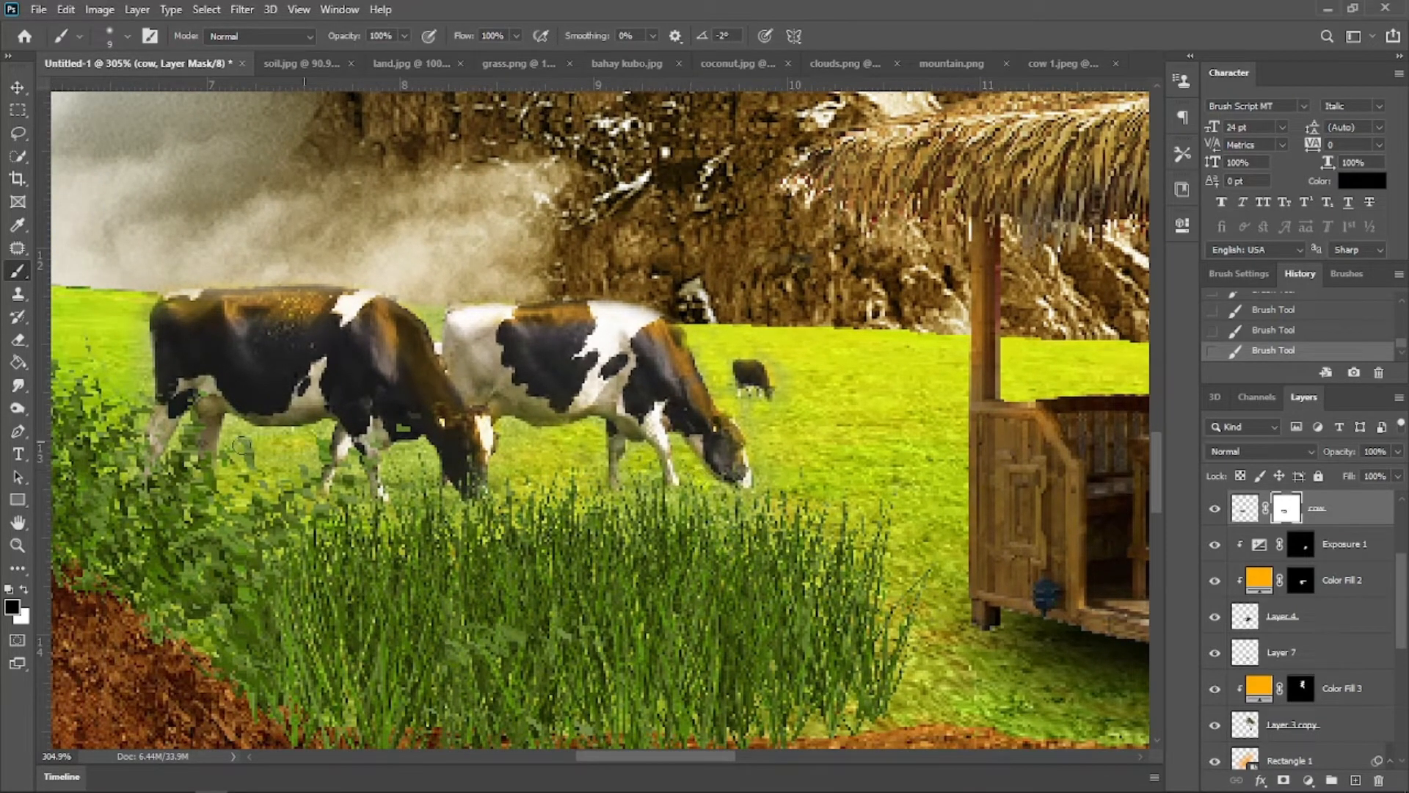
Step: Add a Solid Color fill of ffae00 clipped to the left-hand palms' layer and invert its mask
scroll(414, 468, "down", 5)
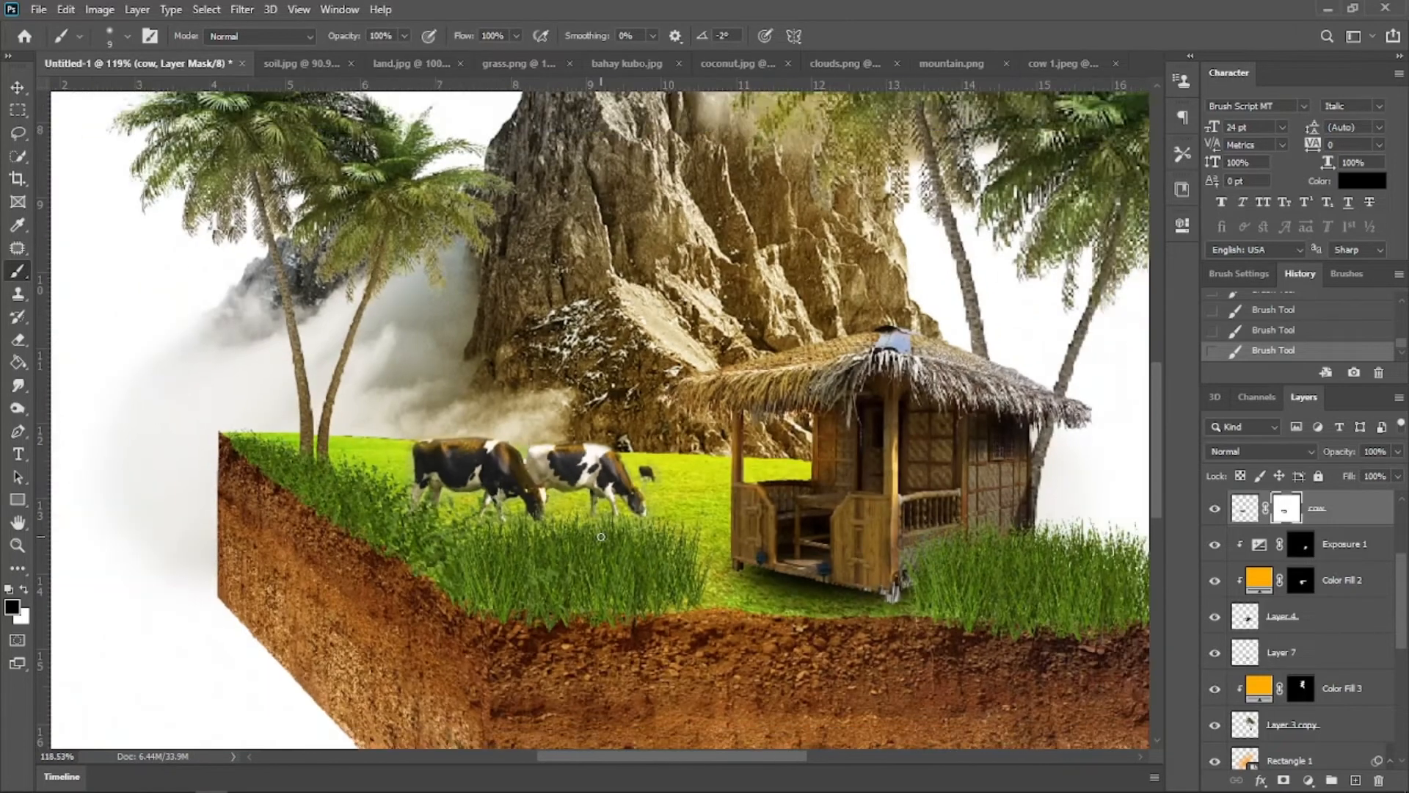
left_click_drag(608, 385, 615, 541)
key("v")
left_click(470, 366)
left_click(430, 368)
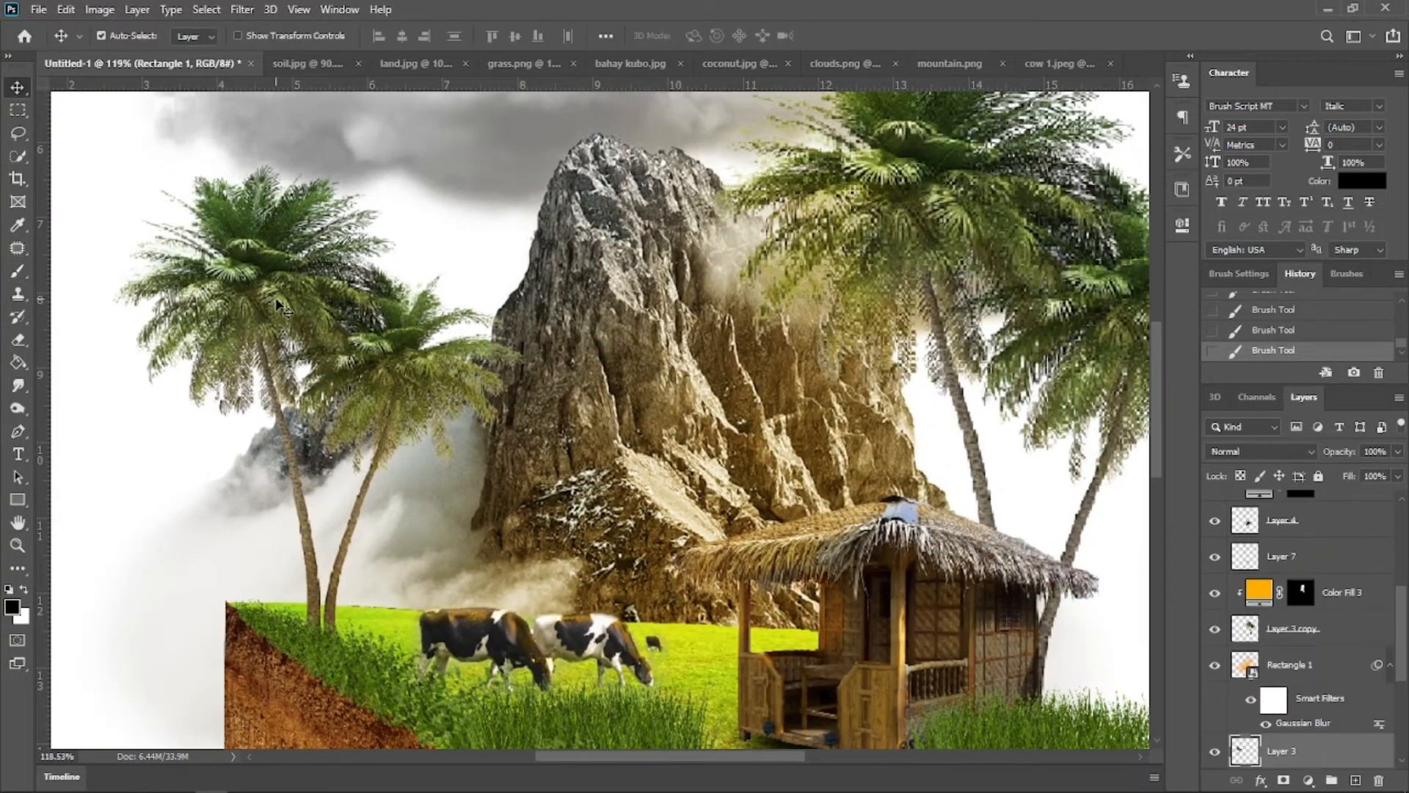
left_click(1308, 781)
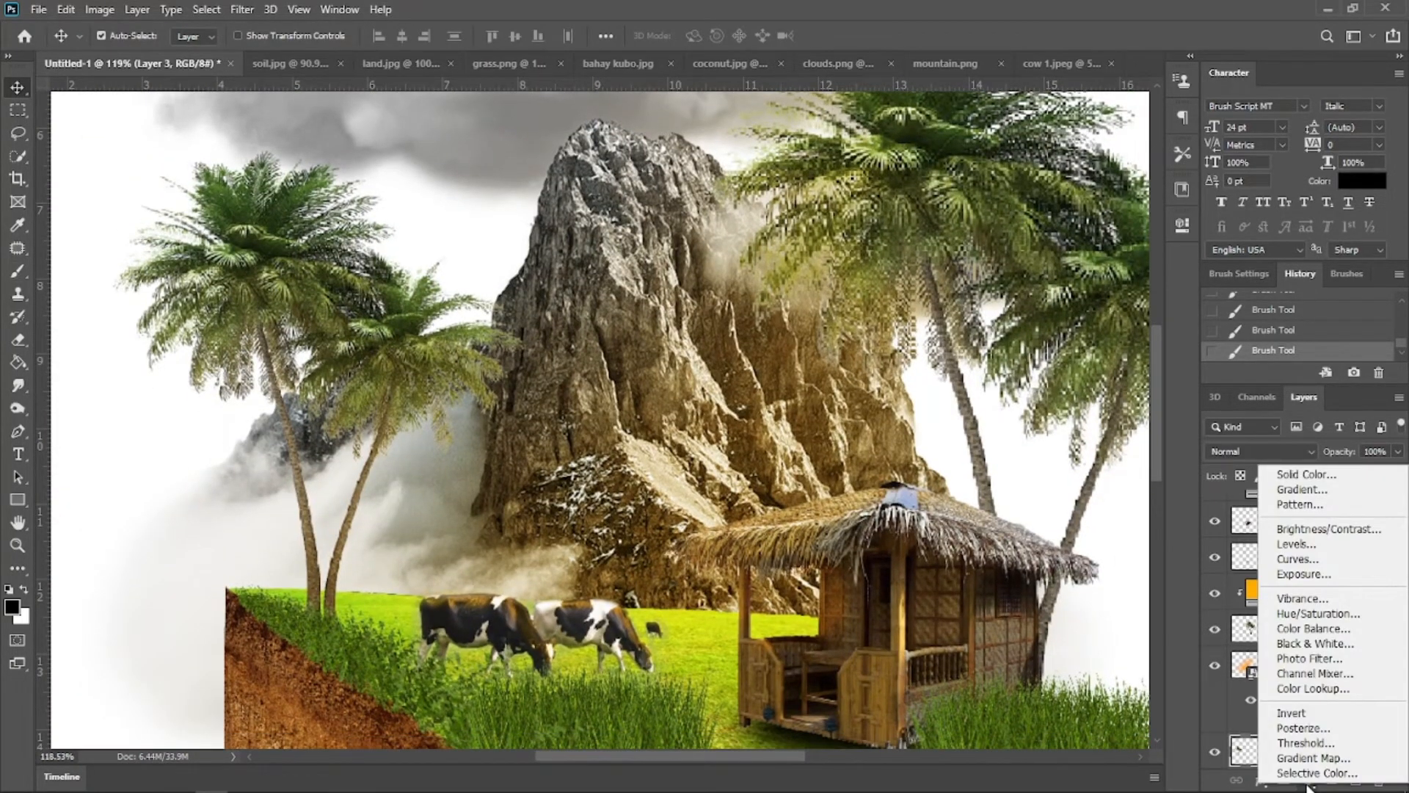
left_click(1306, 474)
type("ffae00")
left_click(1326, 351)
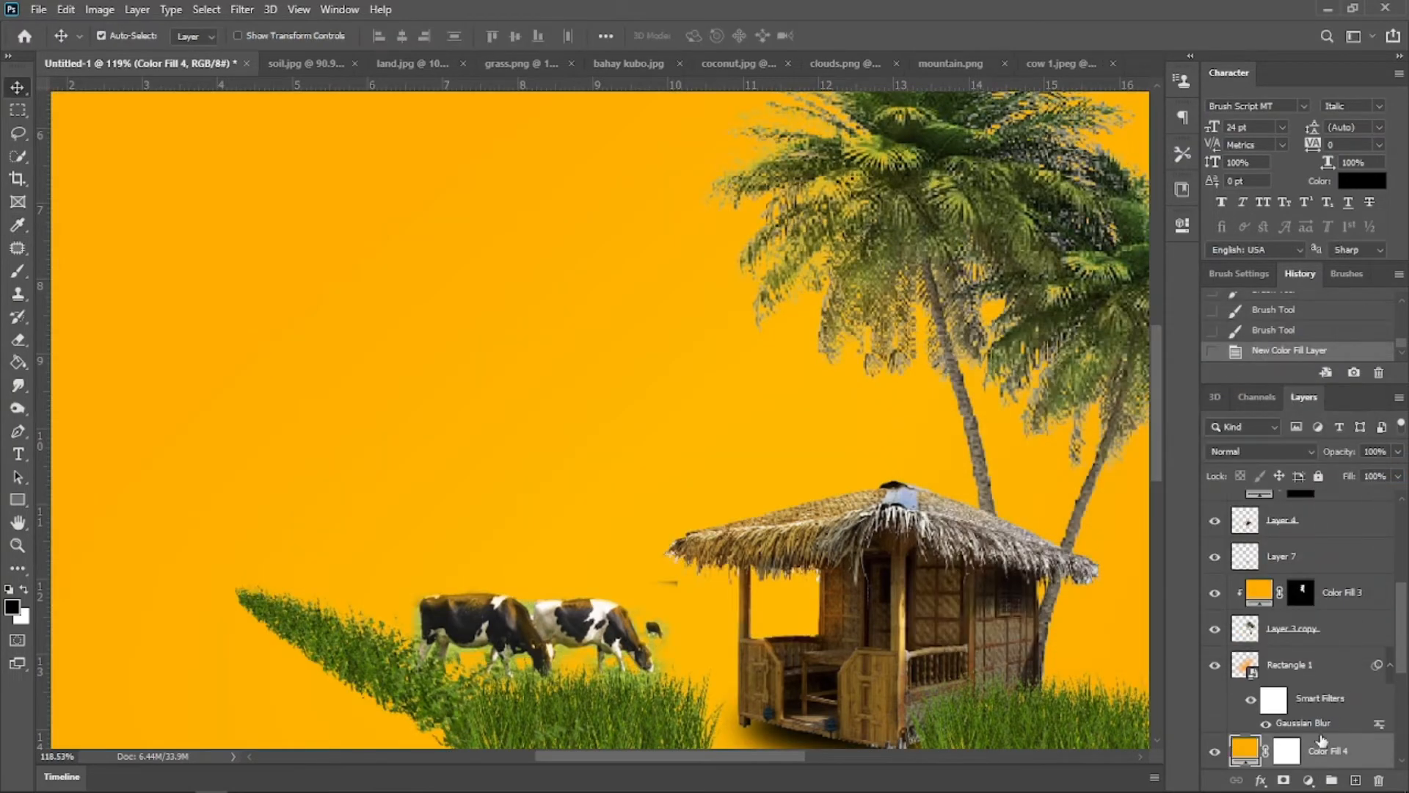
right_click(1321, 750)
left_click(1253, 331)
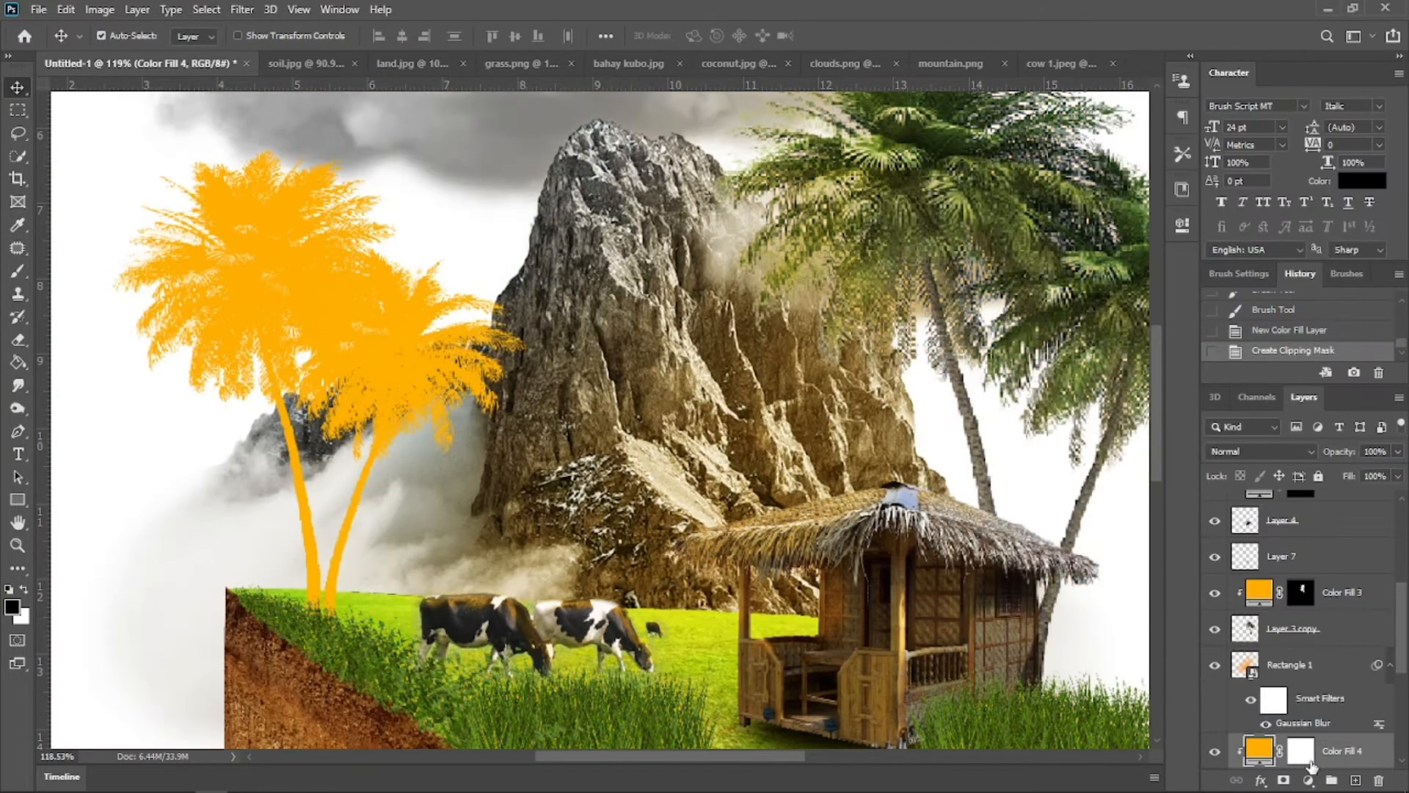
key("ctrl+i")
Step: Paint the orange onto the mountain-facing fronds of the left palms and set the fill to Overlay at 23% opacity
key("b")
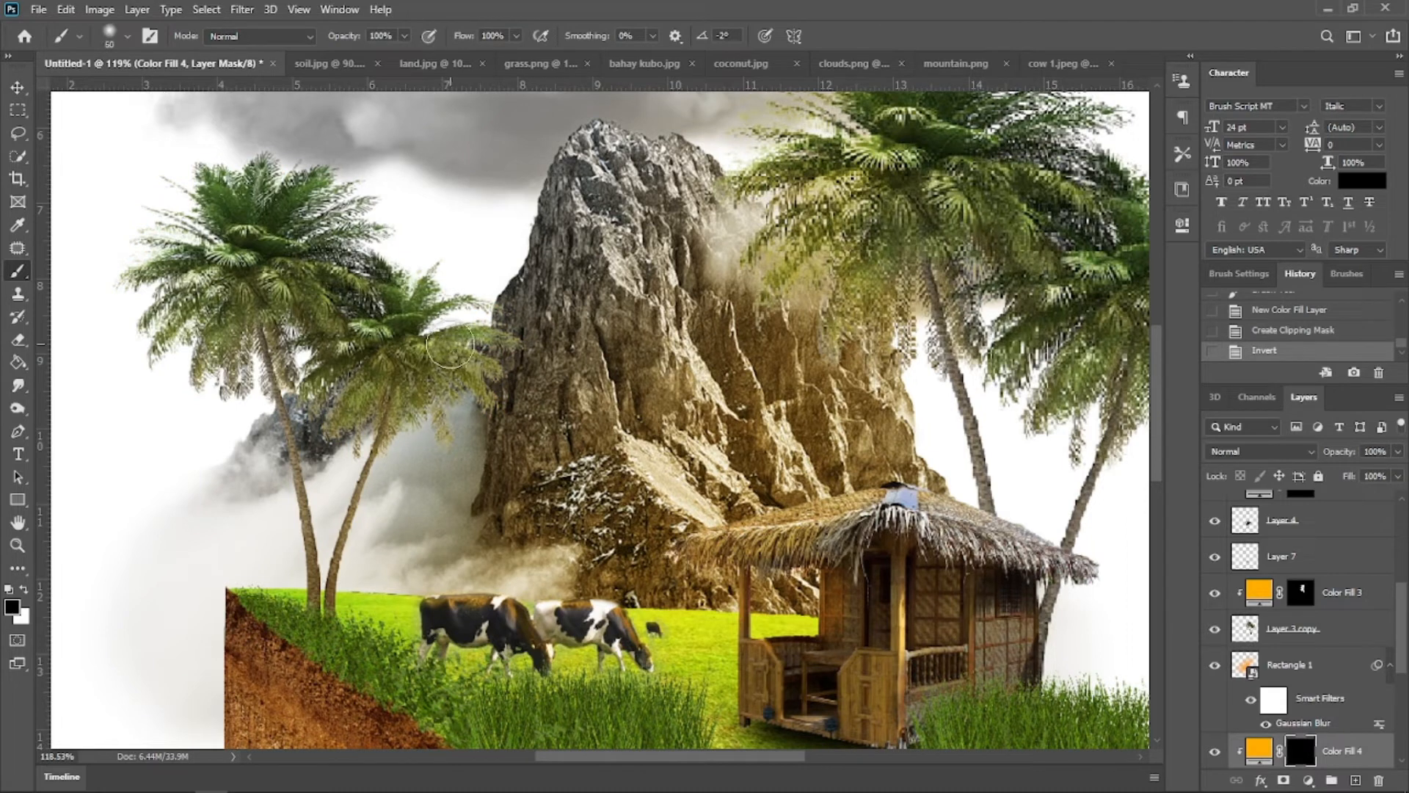
mouse_move(459, 341)
left_mouse_down()
mouse_move(510, 356)
mouse_move(440, 440)
left_mouse_up()
left_click(1292, 452)
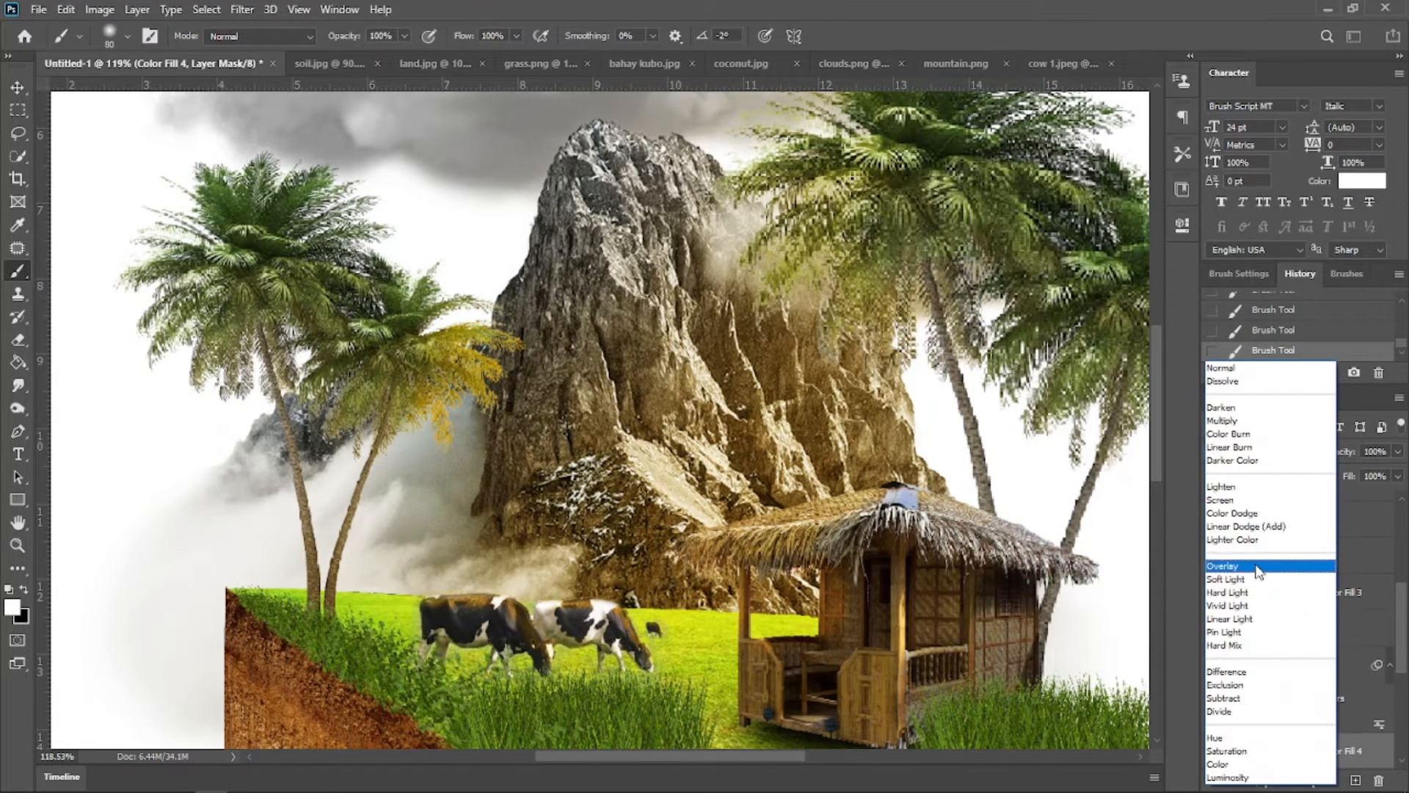
left_click(1248, 569)
left_click(1398, 452)
left_click_drag(1398, 470, 1347, 473)
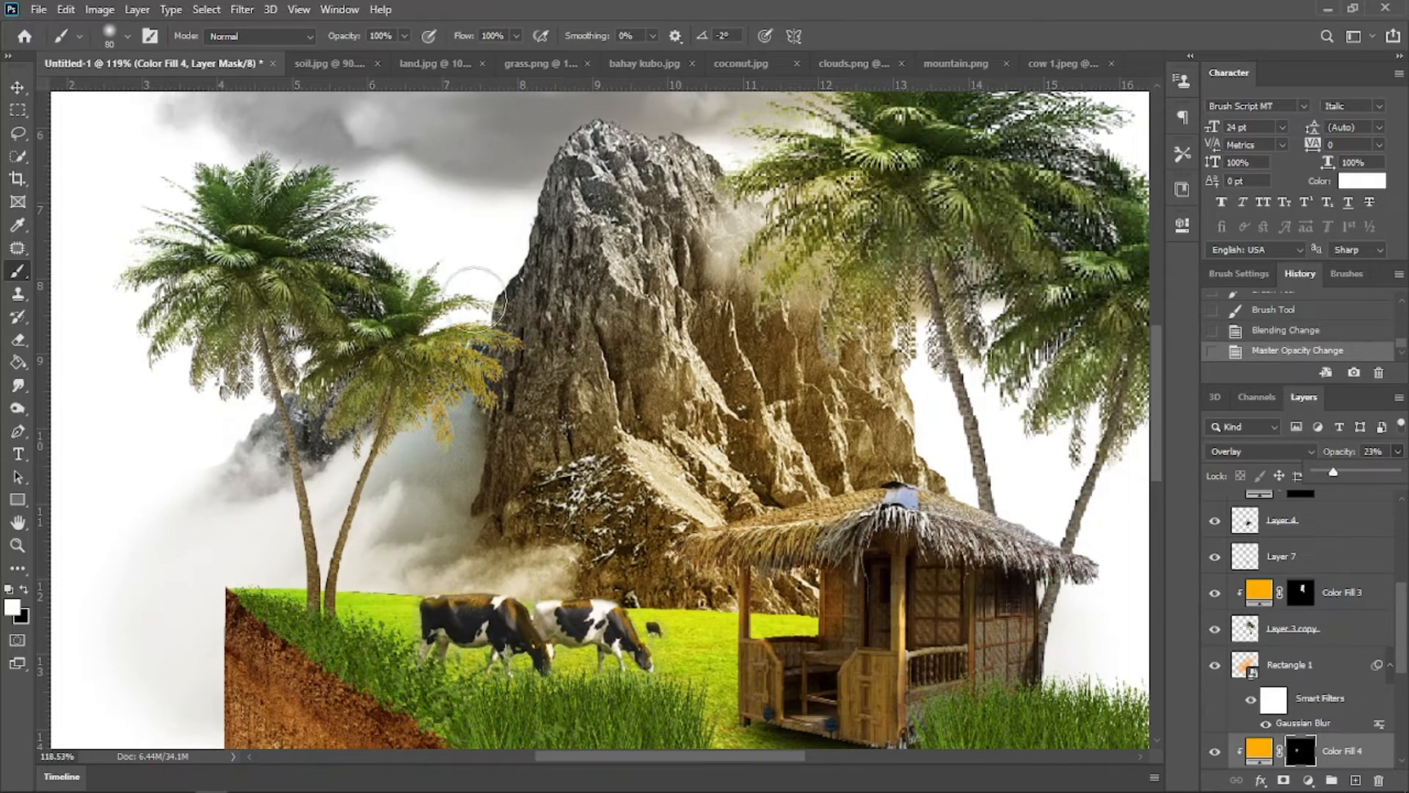
Step: Brush extra warm light onto the upper and outer fronds of the smaller left-hand palm
left_click(473, 300)
scroll(719, 367, "down", 8)
scroll(808, 312, "up", 4)
left_click(521, 365)
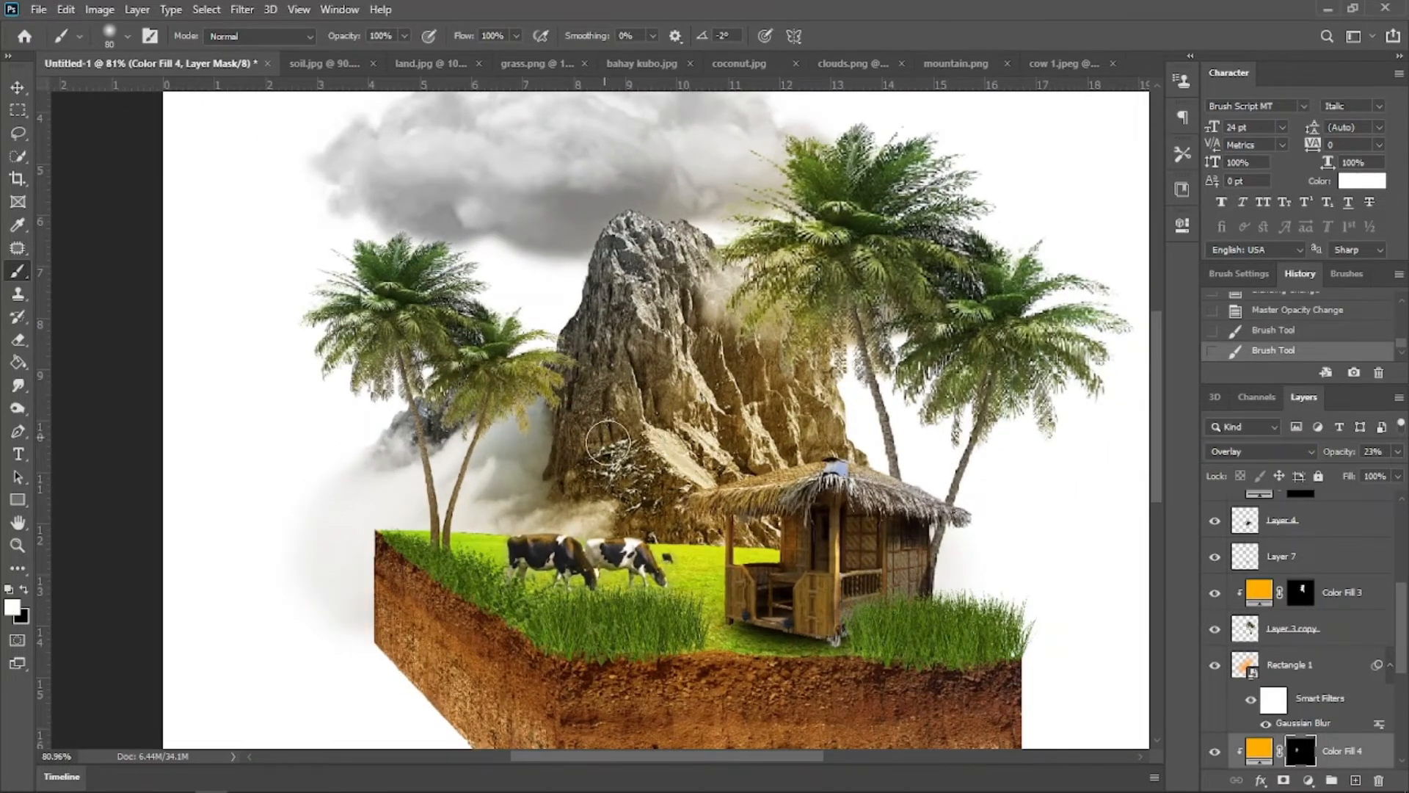
Step: Nudge the cow layer together with its clipped orange fill slightly to the left
scroll(607, 442, "down", 2)
scroll(587, 477, "up", 4)
key("v")
left_click(565, 561)
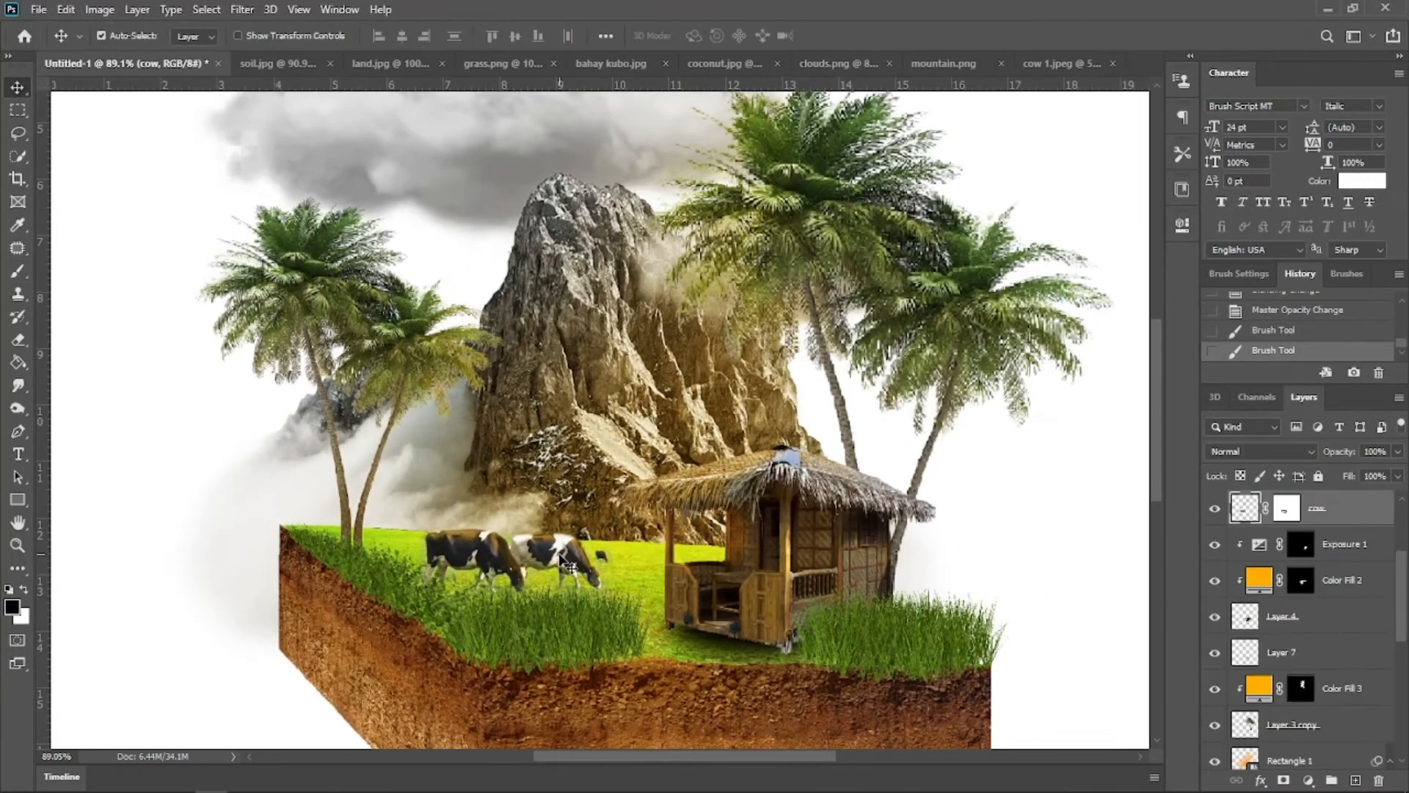
scroll(1307, 587, "up", 2)
left_click(1348, 544)
key("Left")
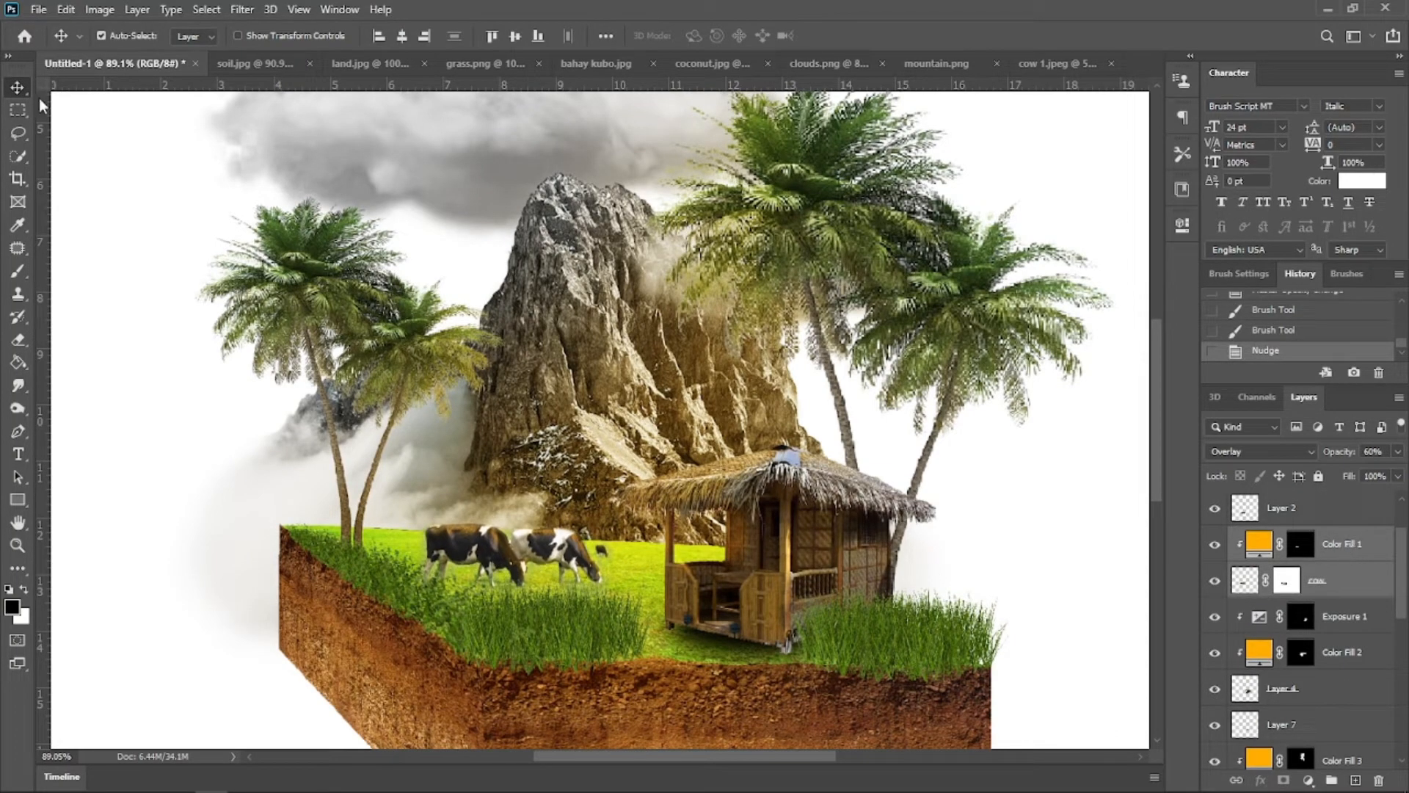
Step: Scale the grass clump beside the hut to about 94% and nudge it down
scroll(381, 452, "down", 1)
scroll(712, 550, "up", 2)
scroll(880, 550, "down", 2)
left_click(894, 554)
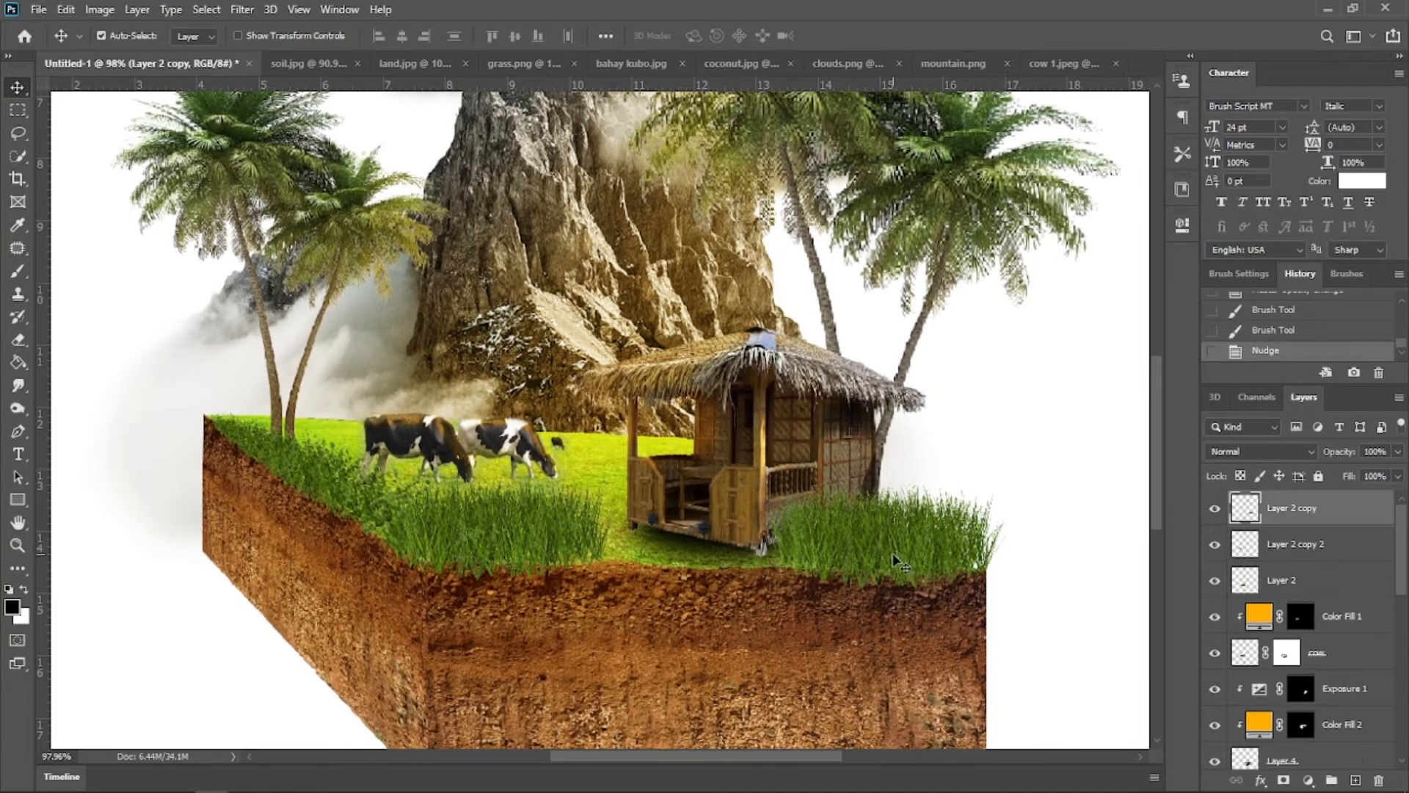
key("ctrl+t")
left_click_drag(1005, 588, 991, 581)
key("Down")
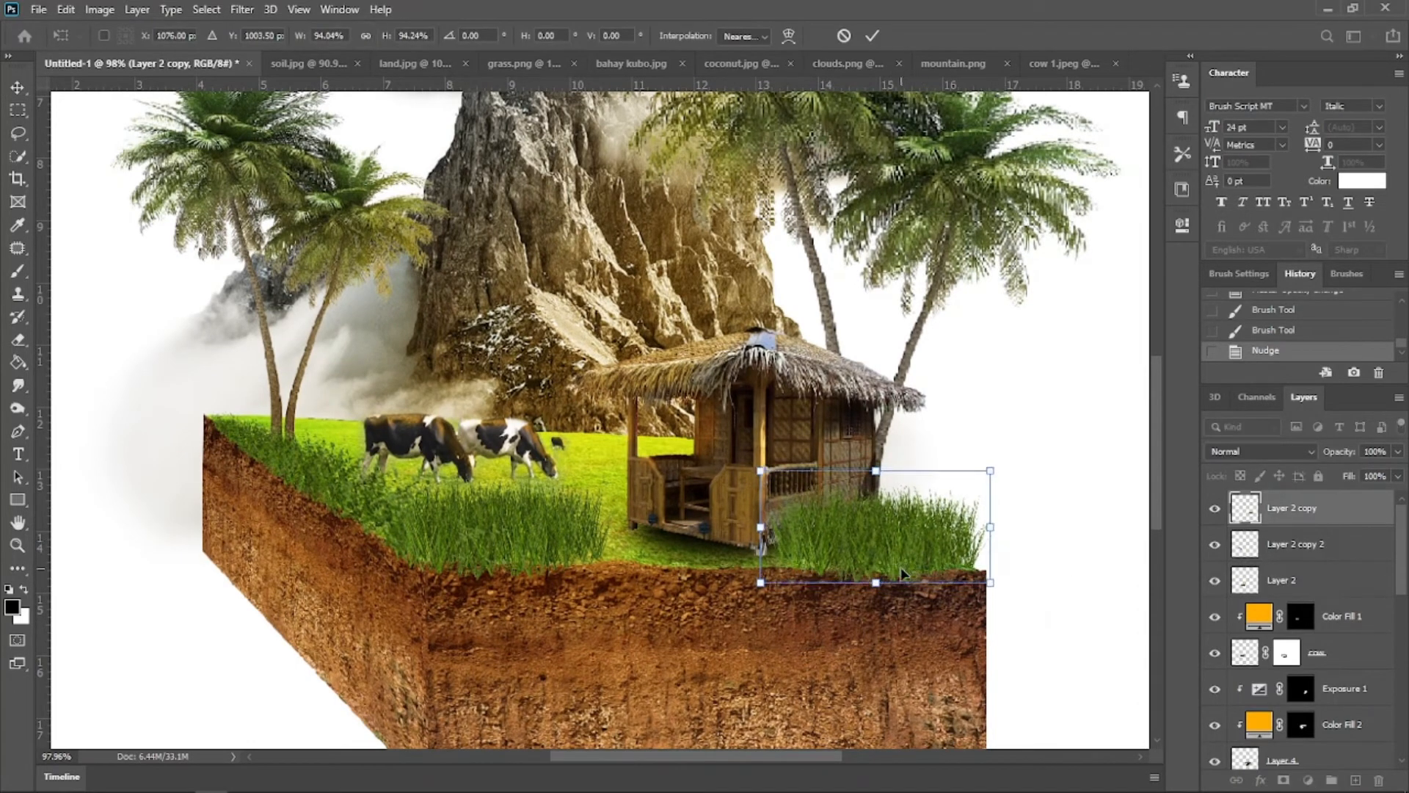
key("Return")
Step: Nudge the middle grass clump down and rotate the grass along the block's left edge slightly
left_click(541, 536)
key("Down")
left_click(343, 514)
key("ctrl+t")
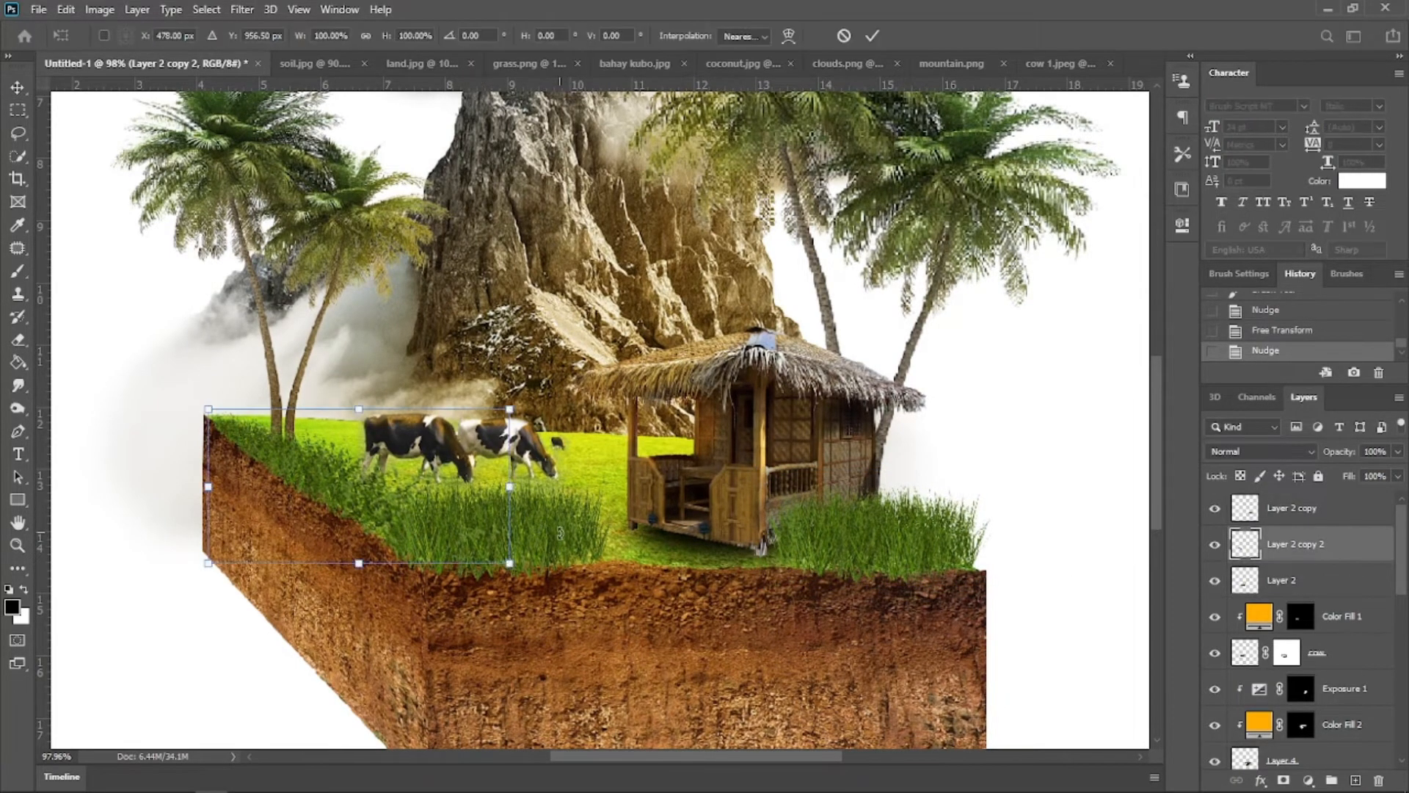
left_click_drag(560, 534, 558, 542)
key("Return")
Step: Darken the soil faces of the land layer along their edges with a size 100 Burn tool, Midtones range, 50% exposure
left_click(778, 652)
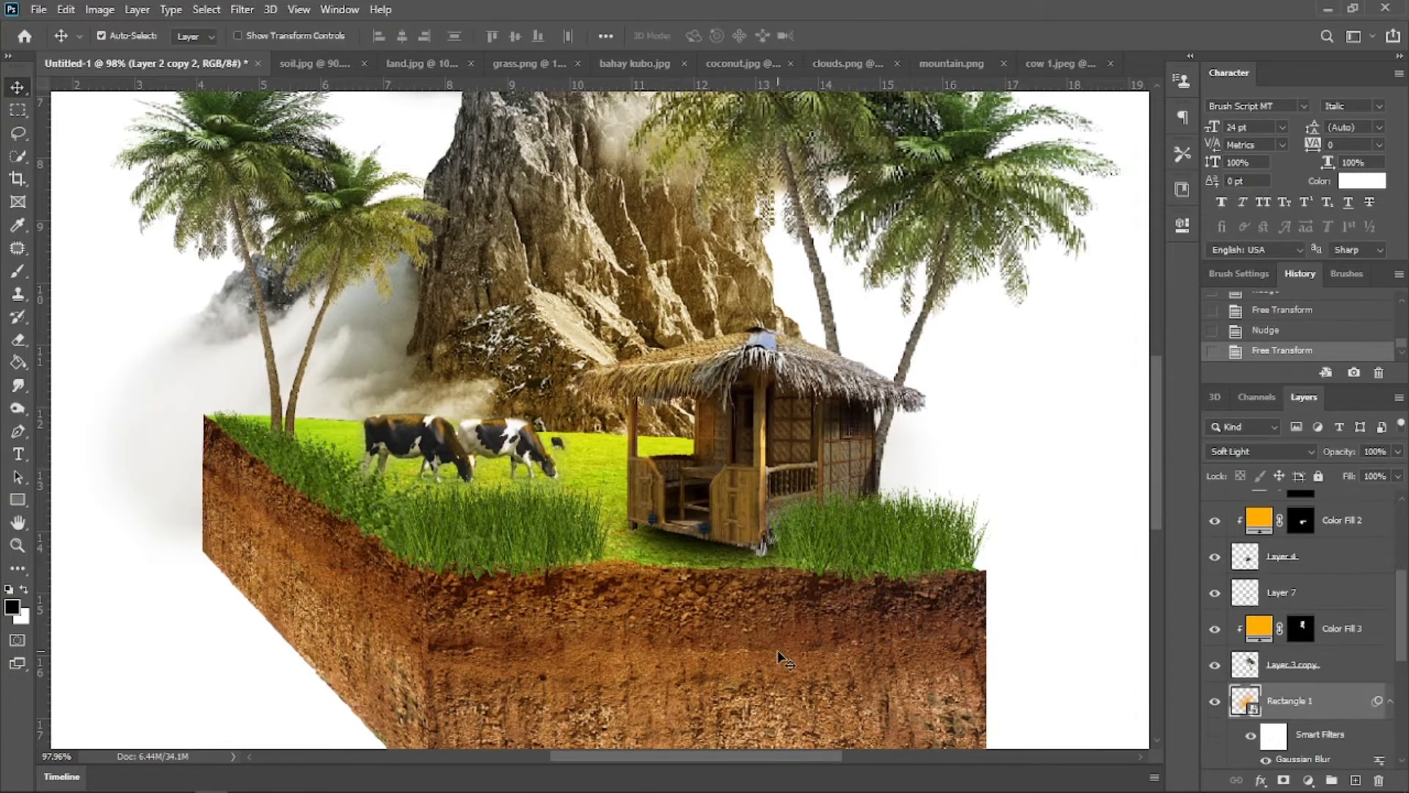
scroll(803, 636, "down", 3)
left_click_drag(805, 637, 783, 535)
left_click(910, 606)
scroll(1289, 725, "down", 2)
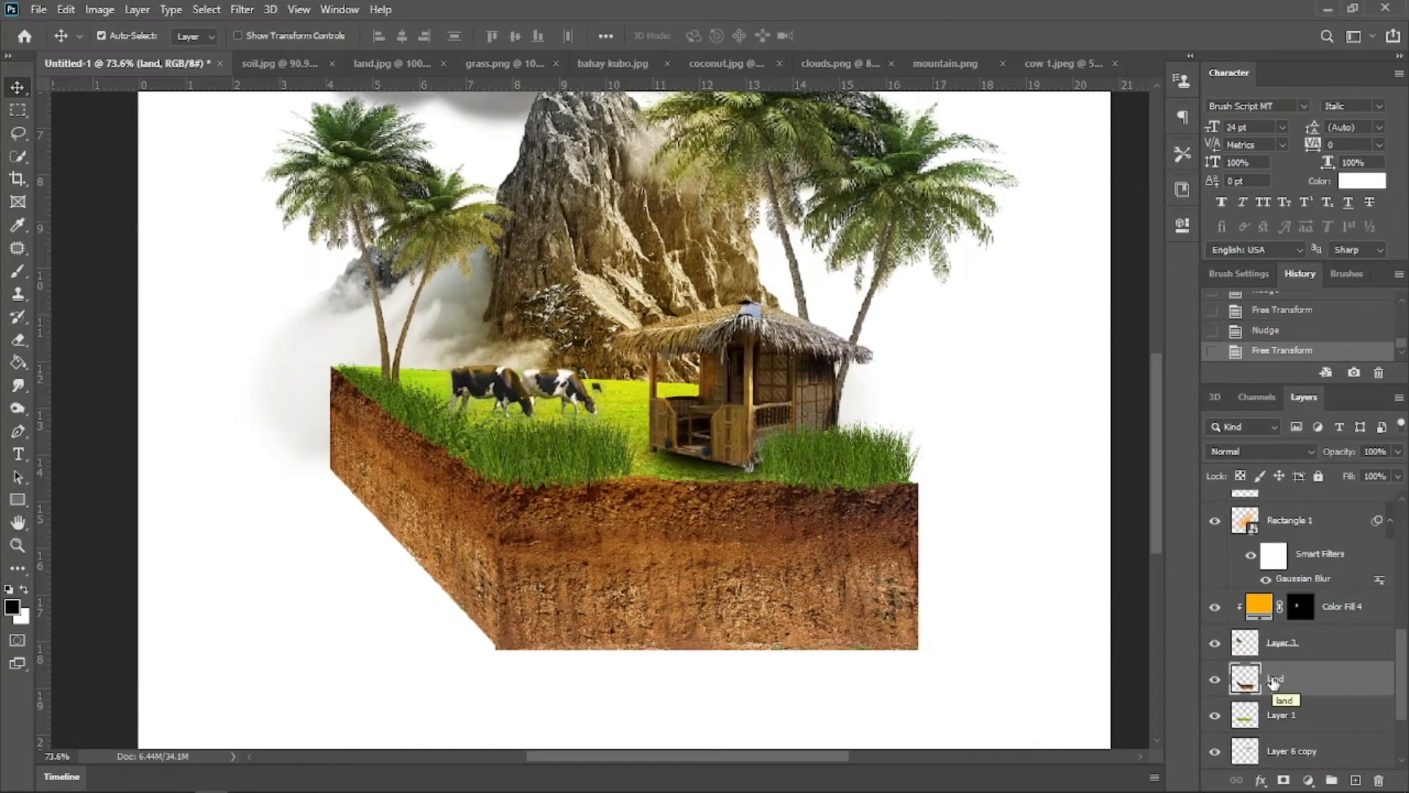
left_click(17, 412)
right_click(17, 412)
left_click(94, 409)
right_click(20, 411)
left_click(76, 425)
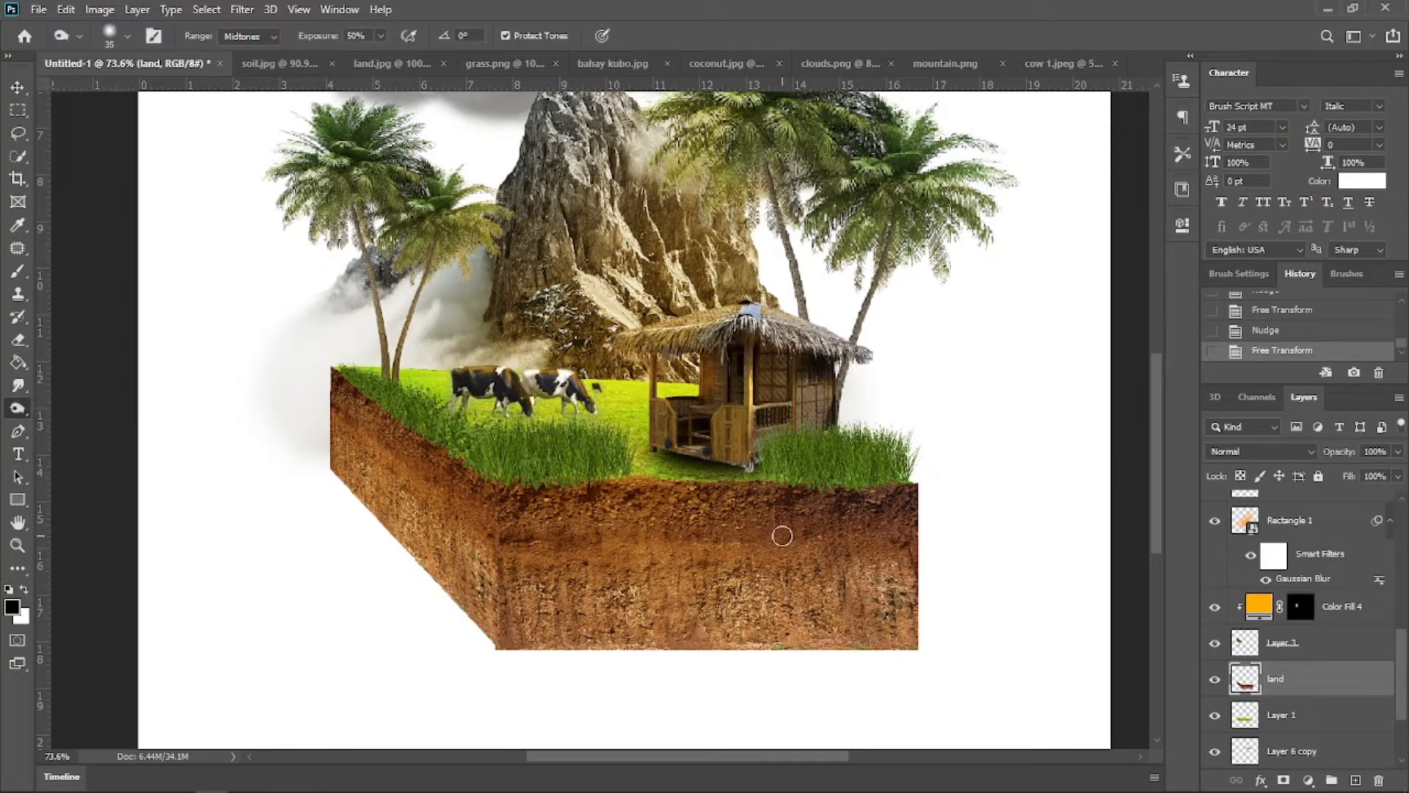
key("bracketright")
mouse_move(888, 502)
left_mouse_down()
mouse_move(789, 502)
mouse_move(827, 514)
mouse_move(481, 503)
mouse_move(401, 444)
mouse_move(377, 444)
mouse_move(544, 502)
left_mouse_up()
mouse_move(893, 546)
left_mouse_down()
mouse_move(919, 615)
mouse_move(703, 636)
mouse_move(433, 604)
mouse_move(274, 462)
mouse_move(426, 560)
mouse_move(742, 659)
mouse_move(895, 630)
left_mouse_up()
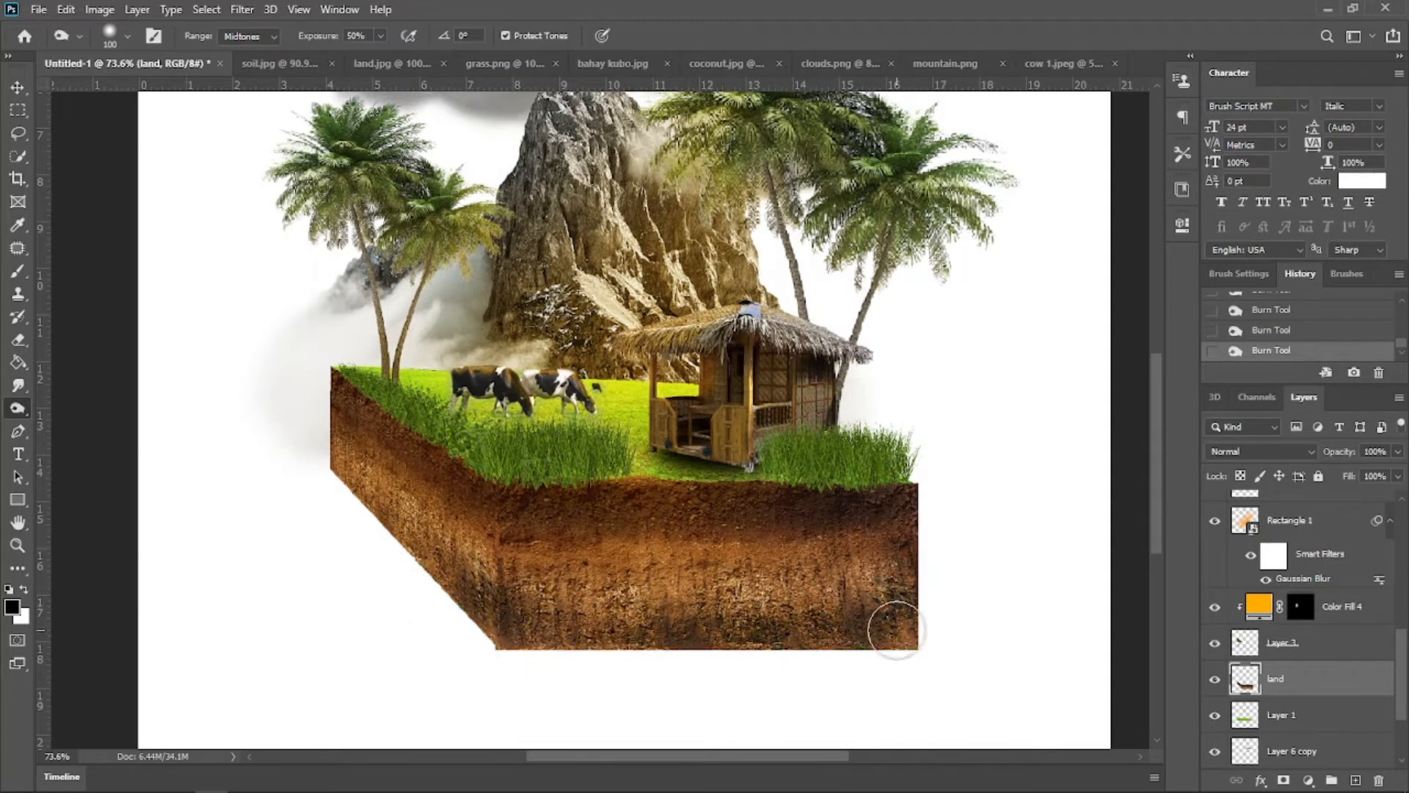
Step: Add a mask to the land layer and roughen the block's bottom and right edges with a black 60 px Kyle's Ultimate Pastel Palooza brush
left_click(1284, 783)
key("b")
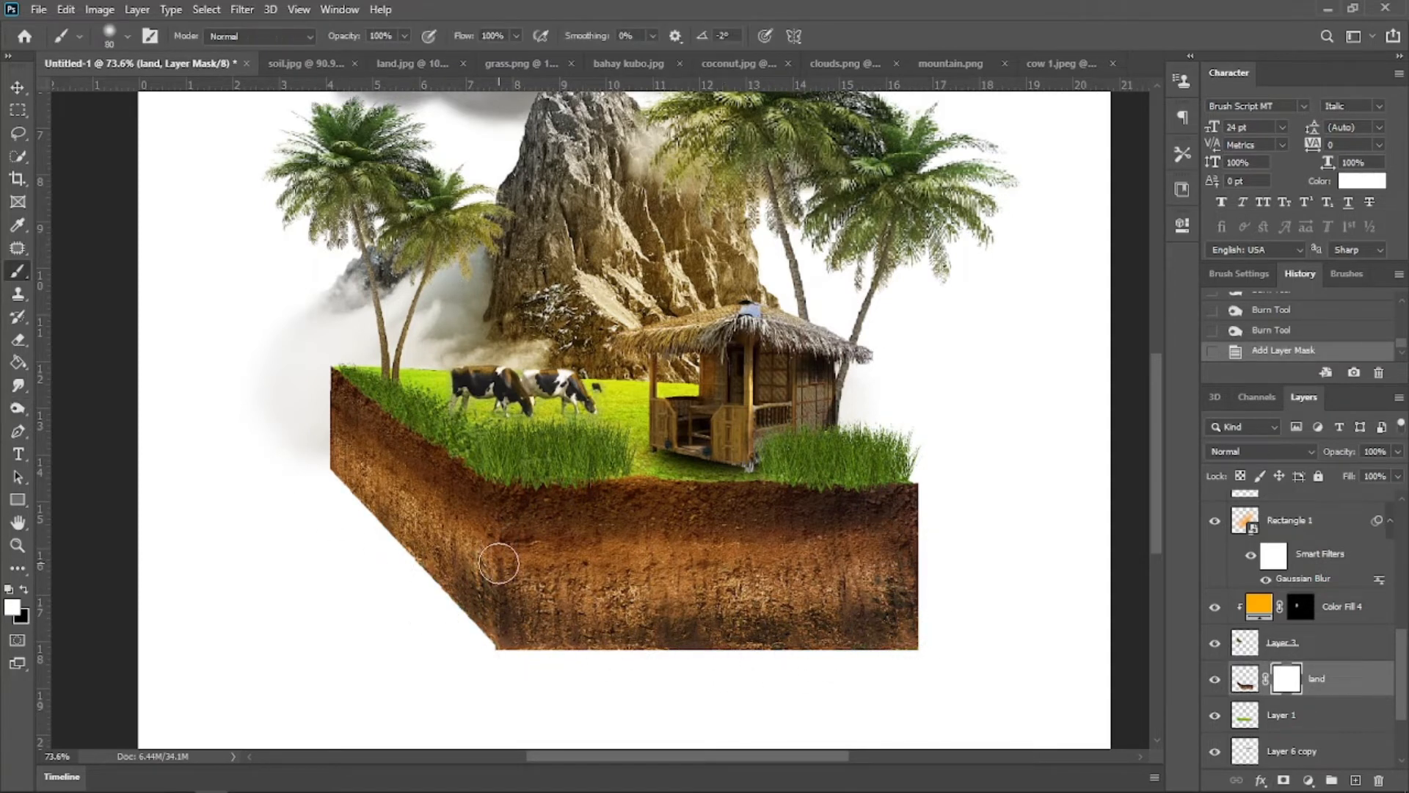
left_click(25, 591)
left_click(127, 36)
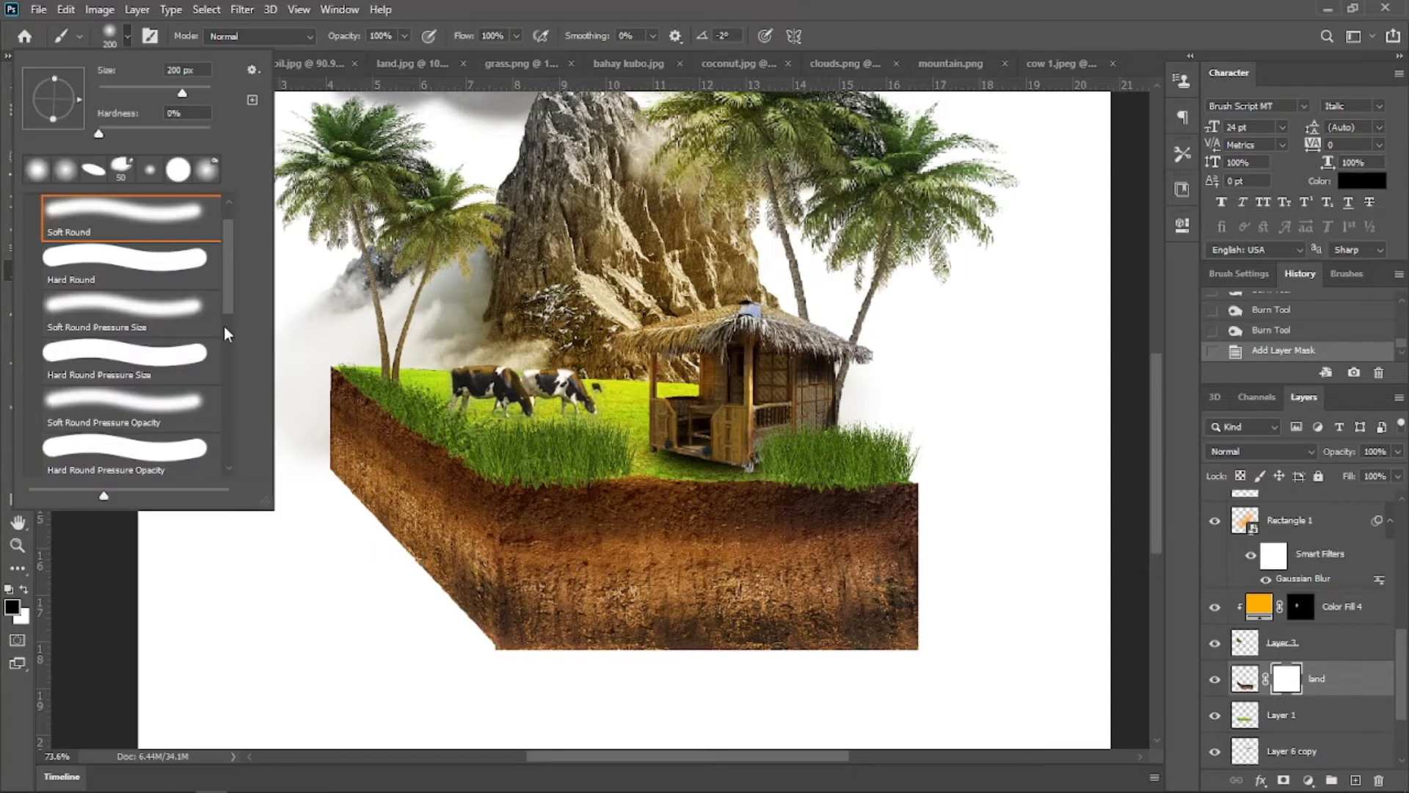
scroll(167, 373, "down", 8)
left_click(167, 373)
left_click_drag(503, 661, 860, 662)
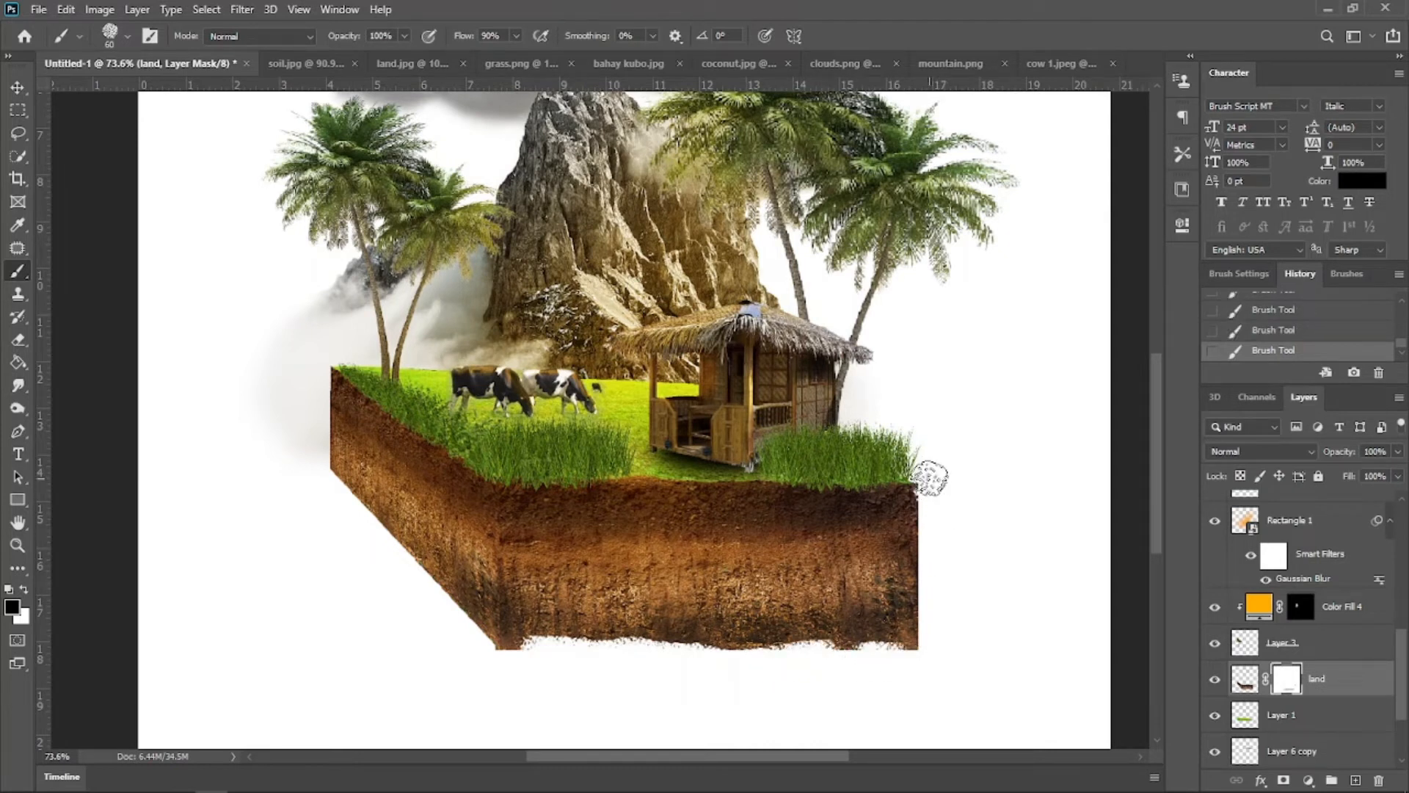
mouse_move(930, 479)
left_mouse_down()
mouse_move(932, 584)
mouse_move(939, 544)
mouse_move(923, 649)
mouse_move(848, 656)
mouse_move(922, 619)
left_mouse_up()
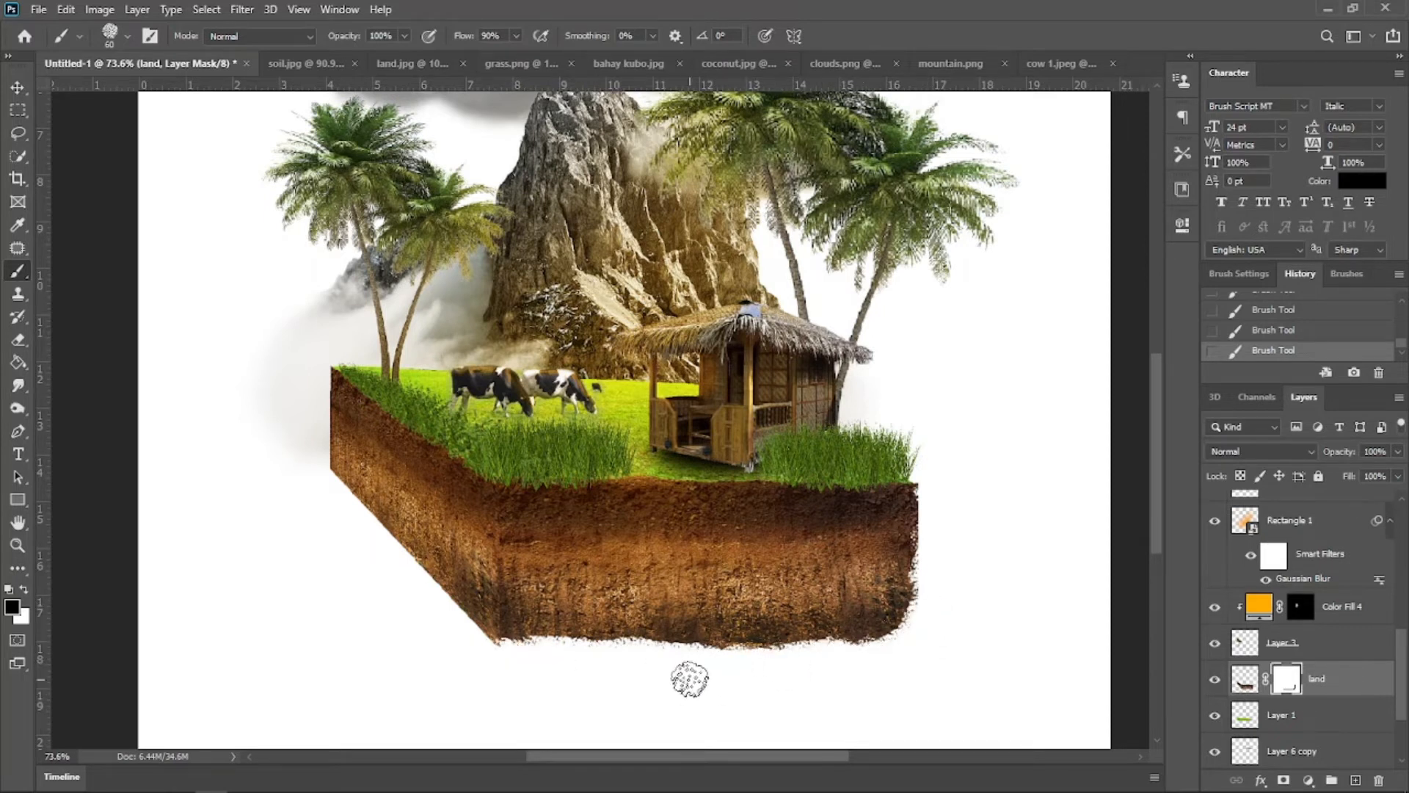
Step: Enlarge the textured brush to 150 px and erode the land mask along the block's slanted lower-left edge, undoing the excessive stroke
key("bracketright")
key("bracketright")
key("bracketright")
key("bracketright")
key("bracketright")
key("bracketright")
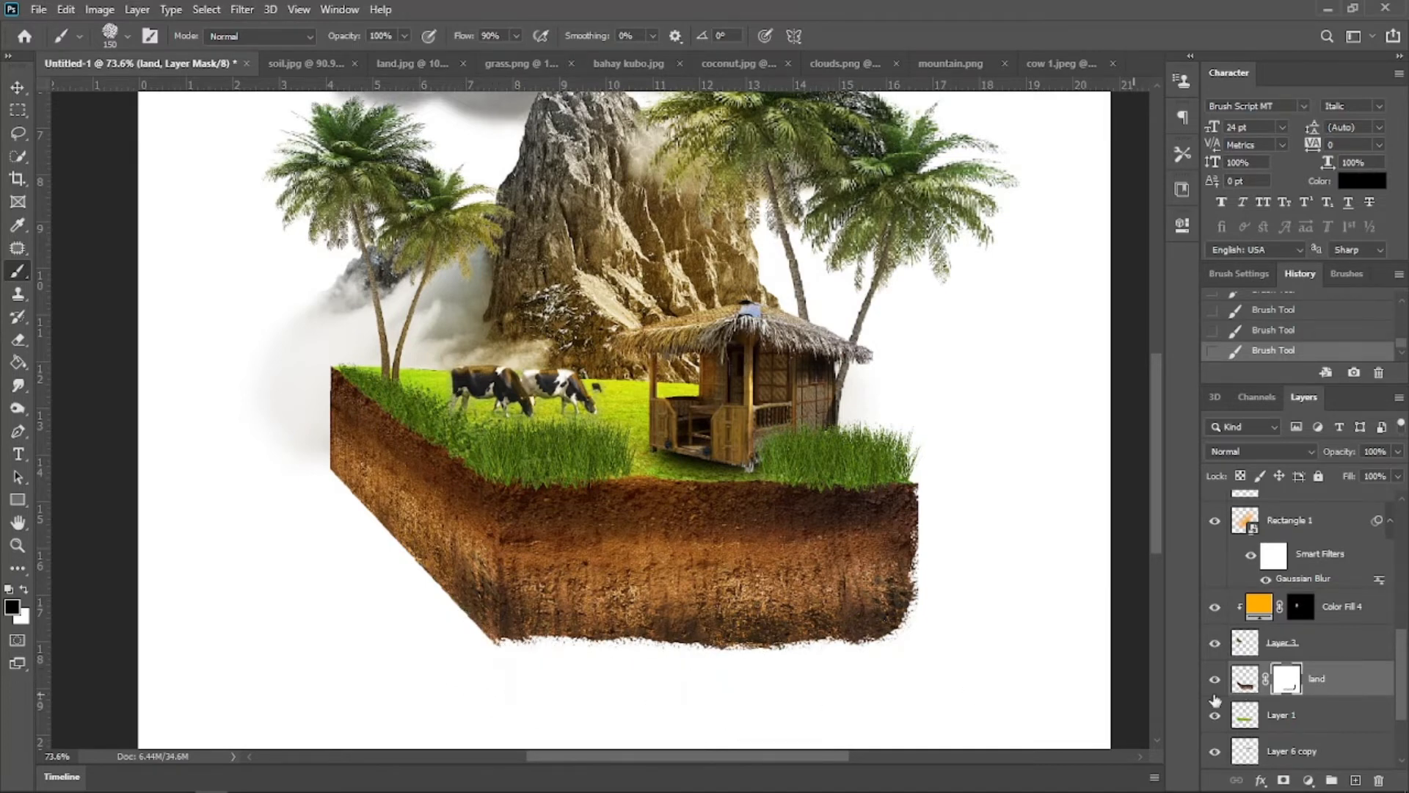
scroll(1256, 682, "down", 2)
left_click(1214, 608)
left_click(1214, 608)
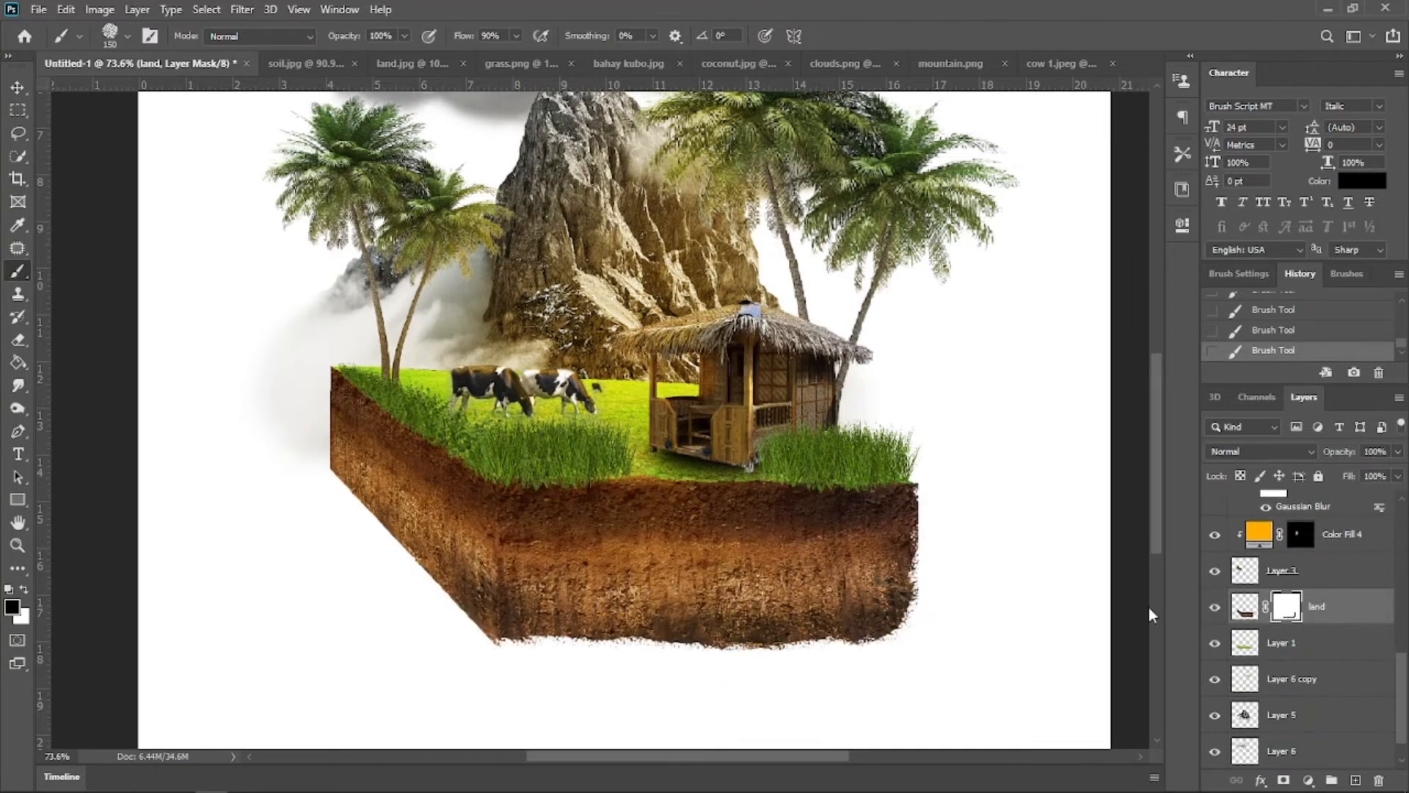
left_click_drag(455, 629, 363, 569)
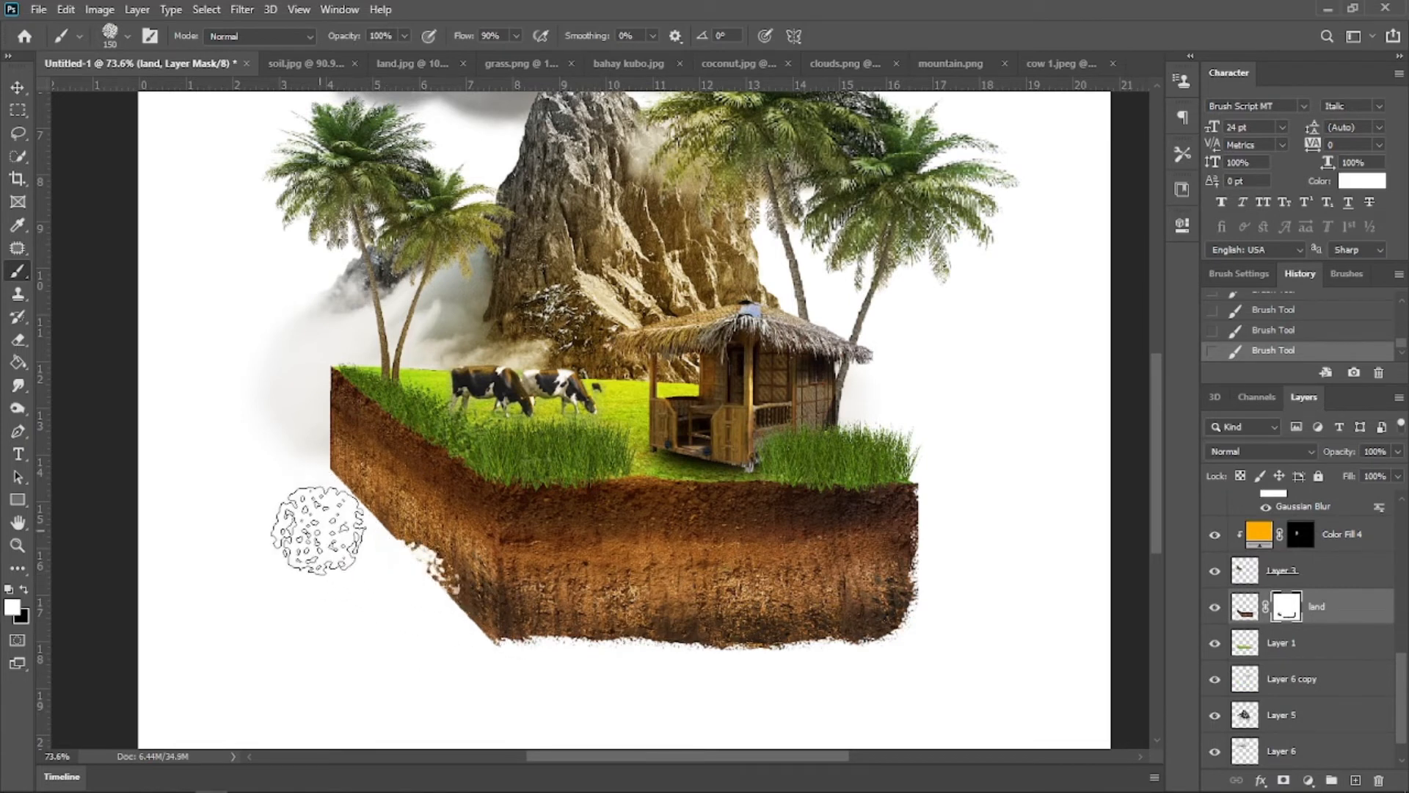
key("ctrl+z")
left_click(301, 504)
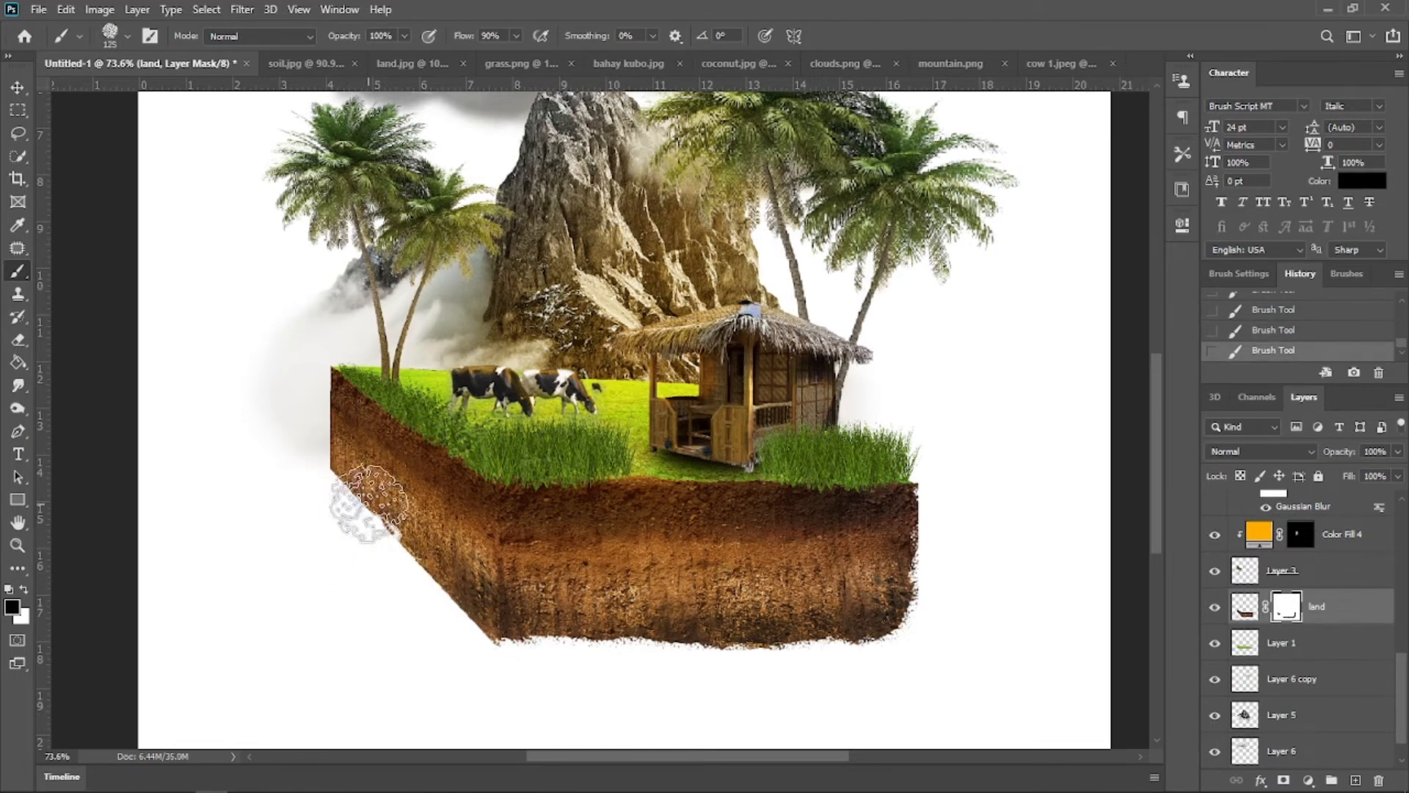
Step: Roughen the block's vertical left edge and the whole slanted underside on the land mask with the textured brush at 70 px
key("bracketleft")
key("bracketleft")
key("bracketleft")
key("bracketleft")
key("bracketleft")
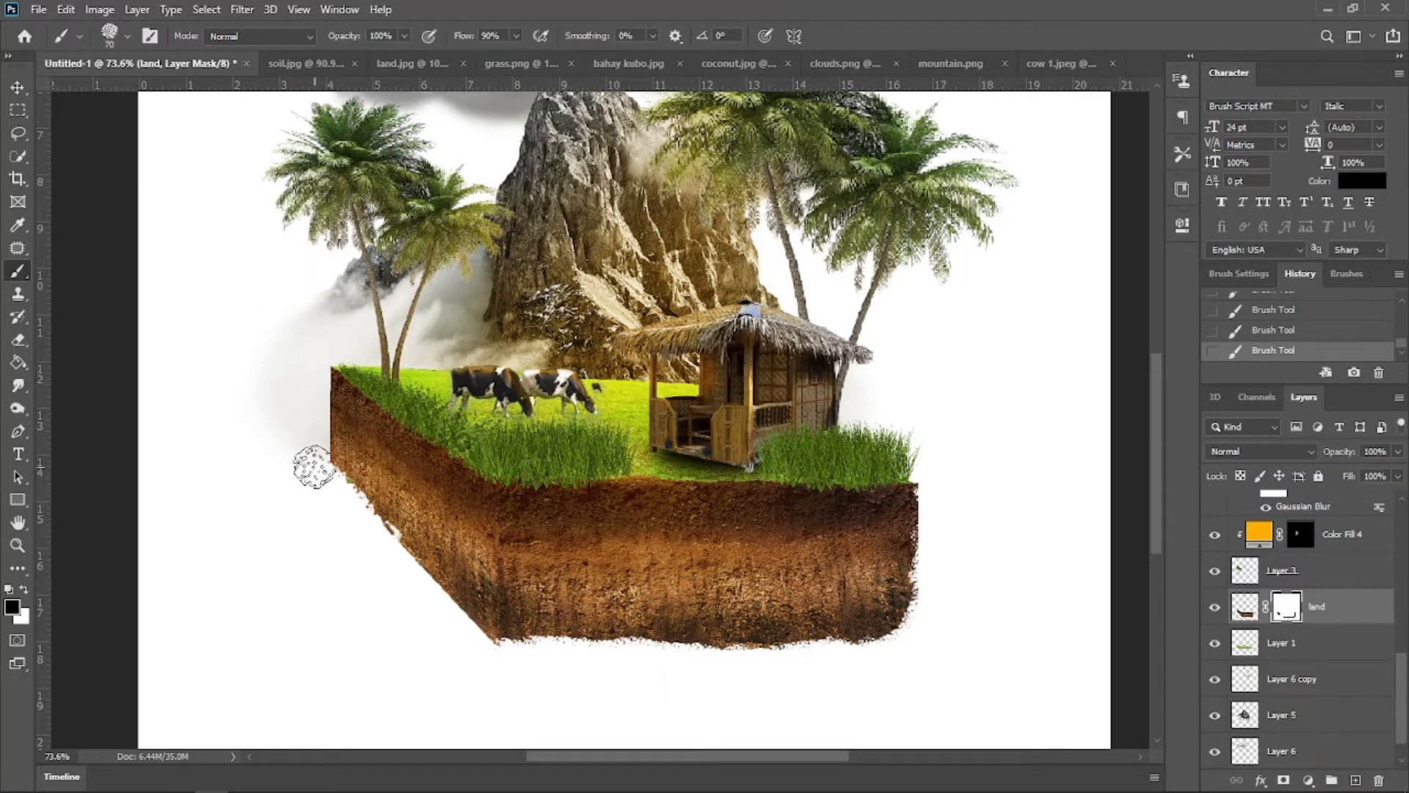
key("x")
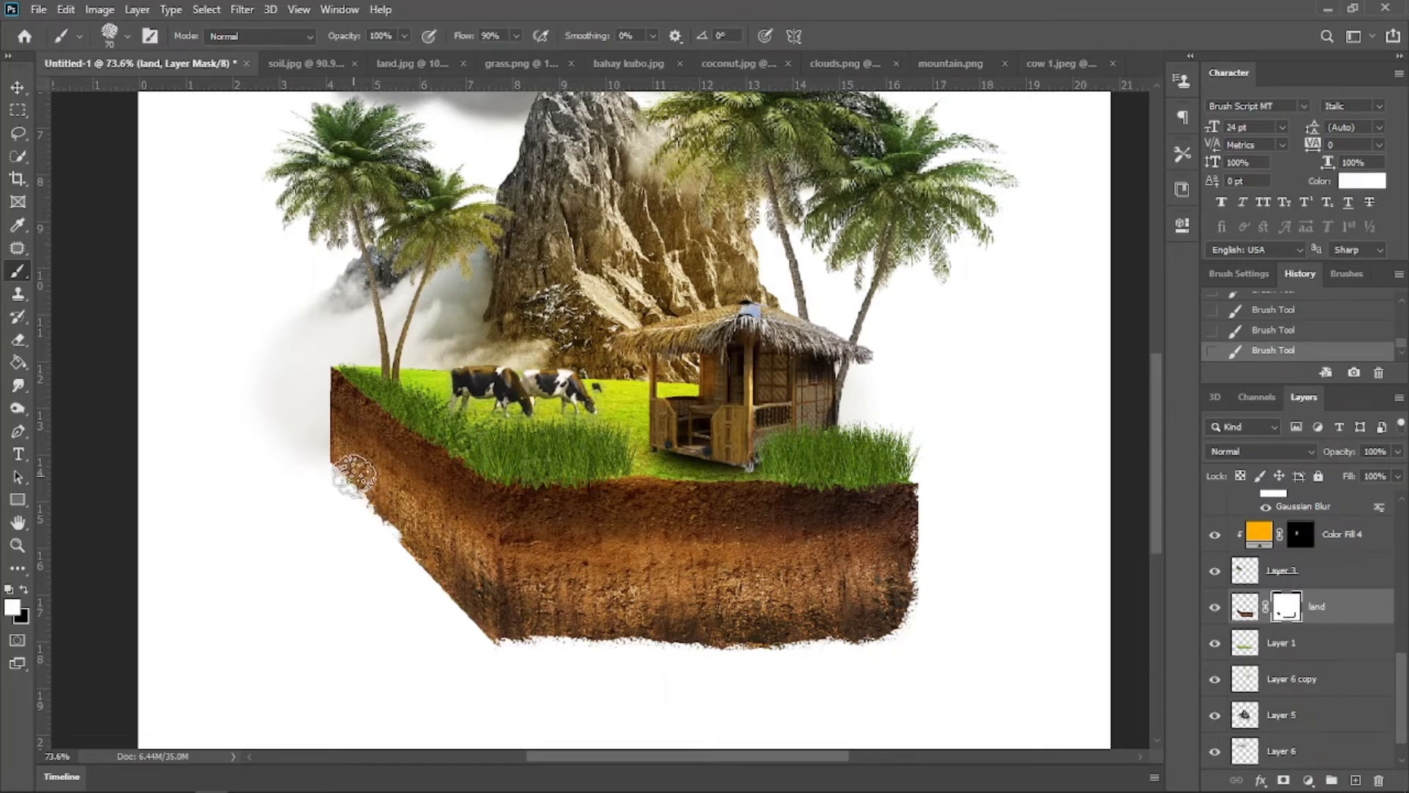
key("x")
scroll(339, 505, "up", 1)
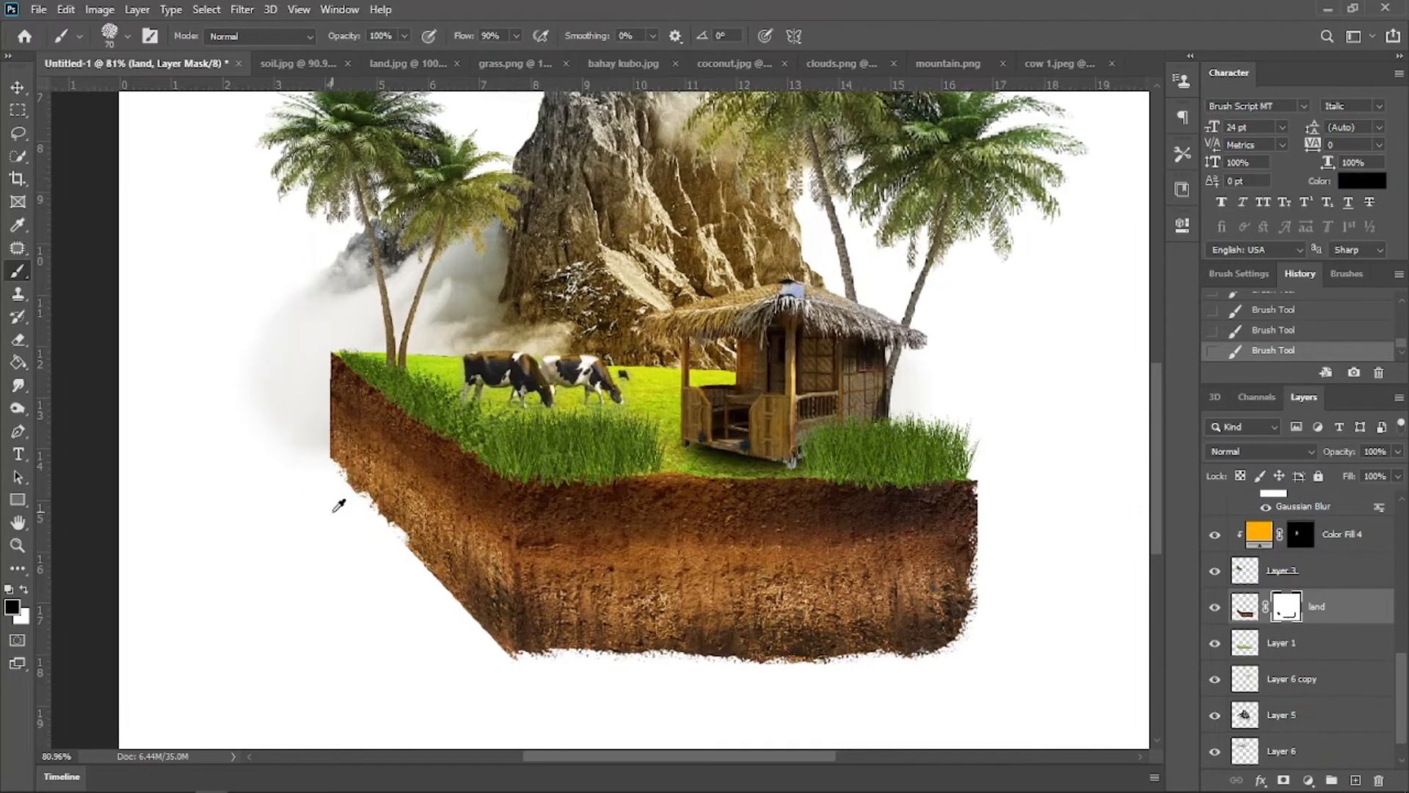
scroll(340, 505, "up", 3)
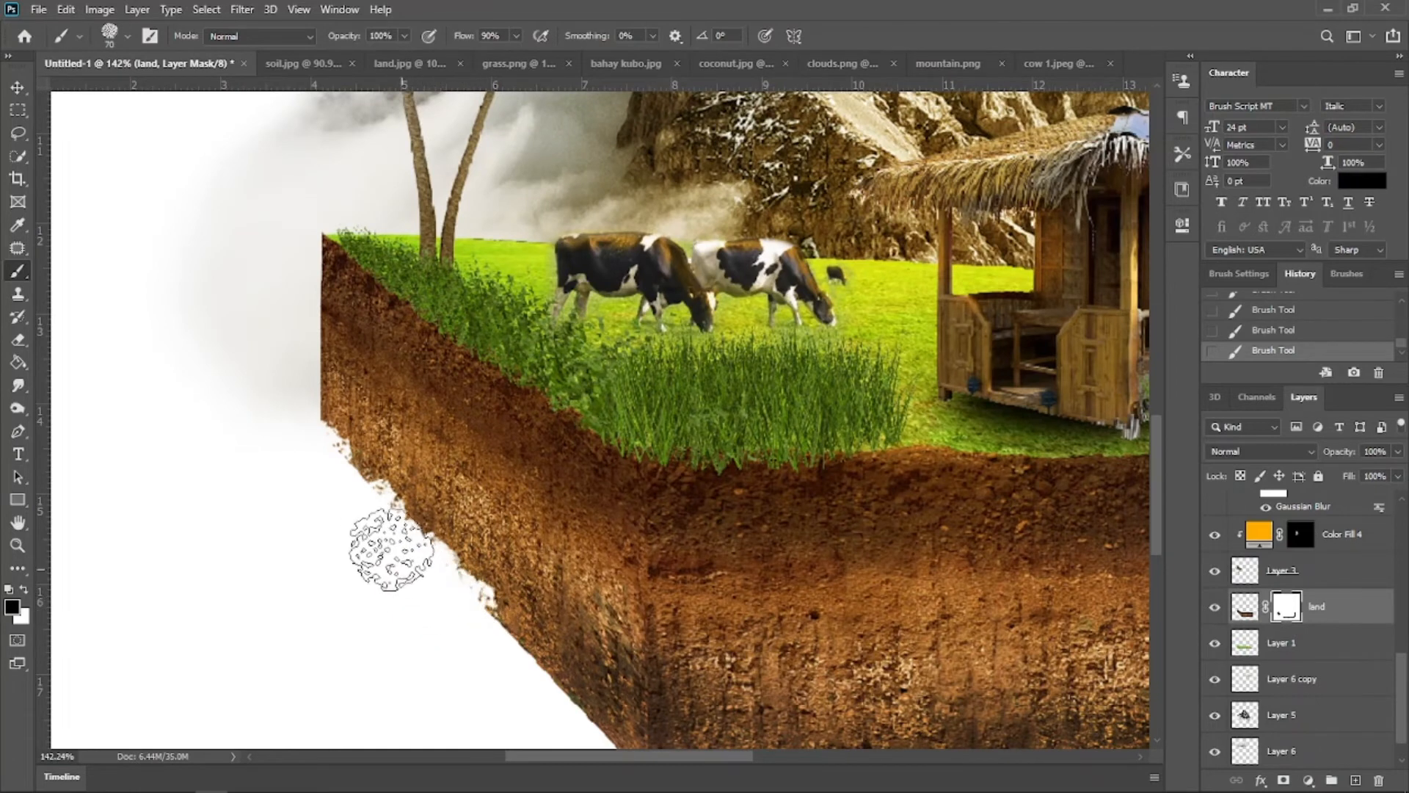
mouse_move(391, 549)
left_mouse_down()
mouse_move(308, 471)
mouse_move(290, 405)
mouse_move(303, 334)
left_mouse_up()
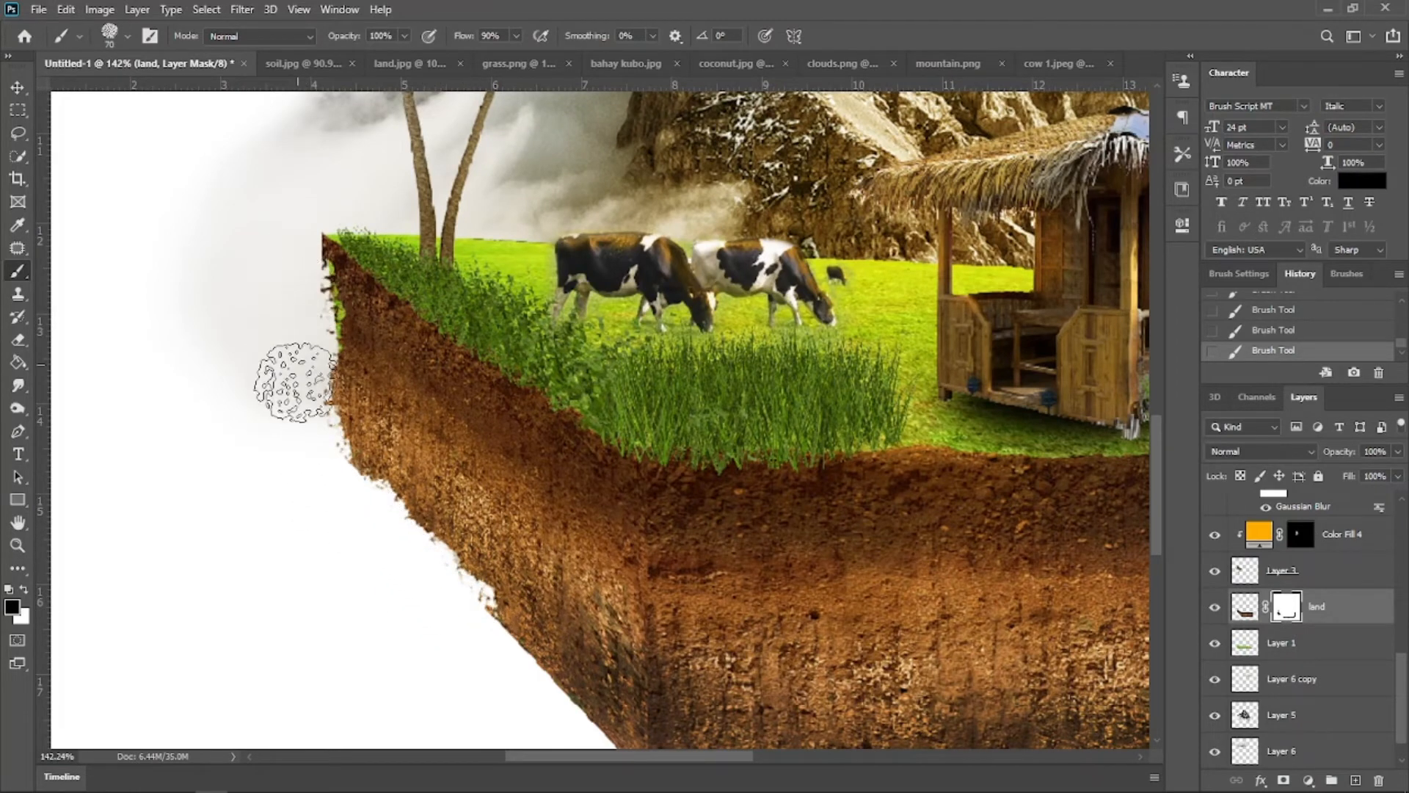
left_click_drag(490, 530, 394, 428)
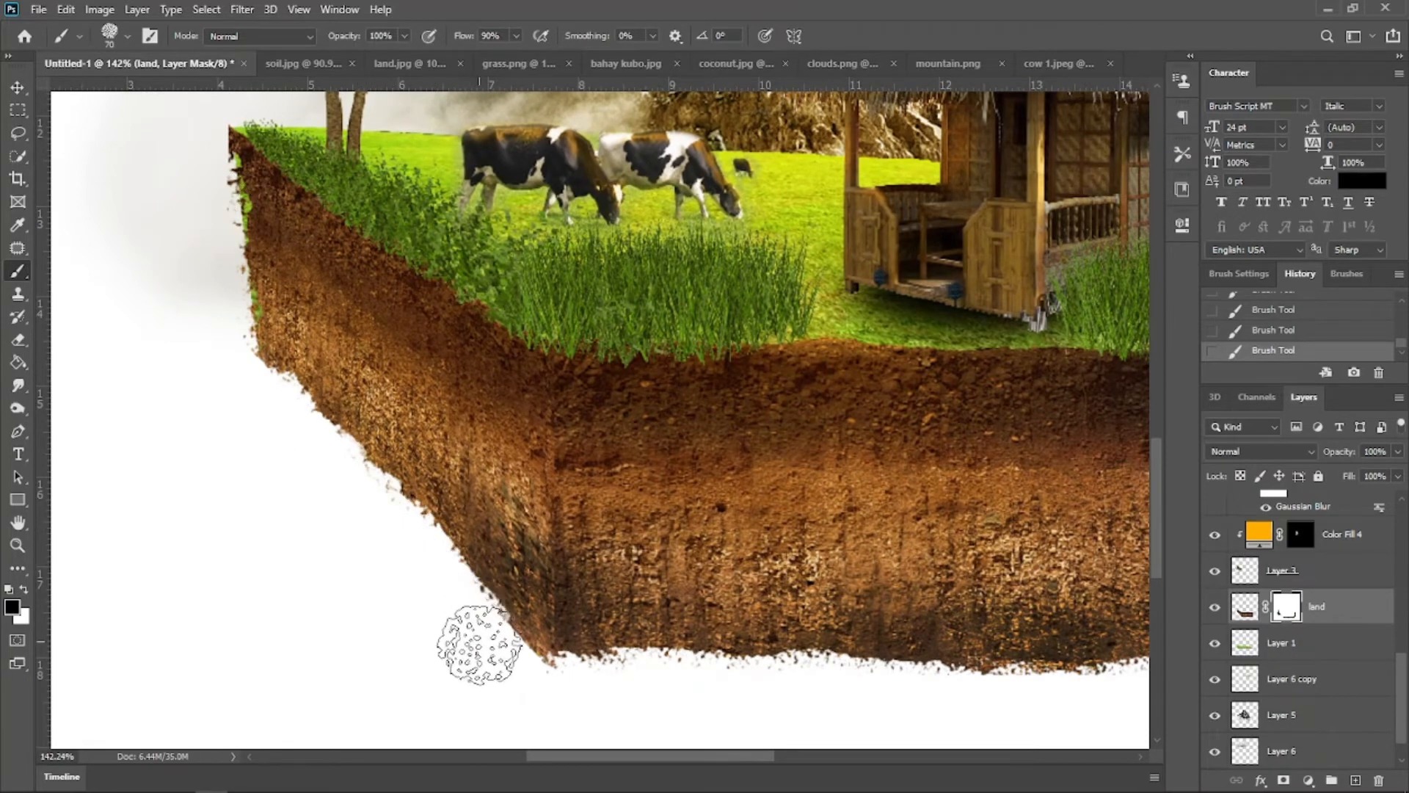
Step: Add a mask to Layer 1 and hide the green sticking out behind the block's left edge with a soft black 70 px brush
scroll(397, 531, "down", 1)
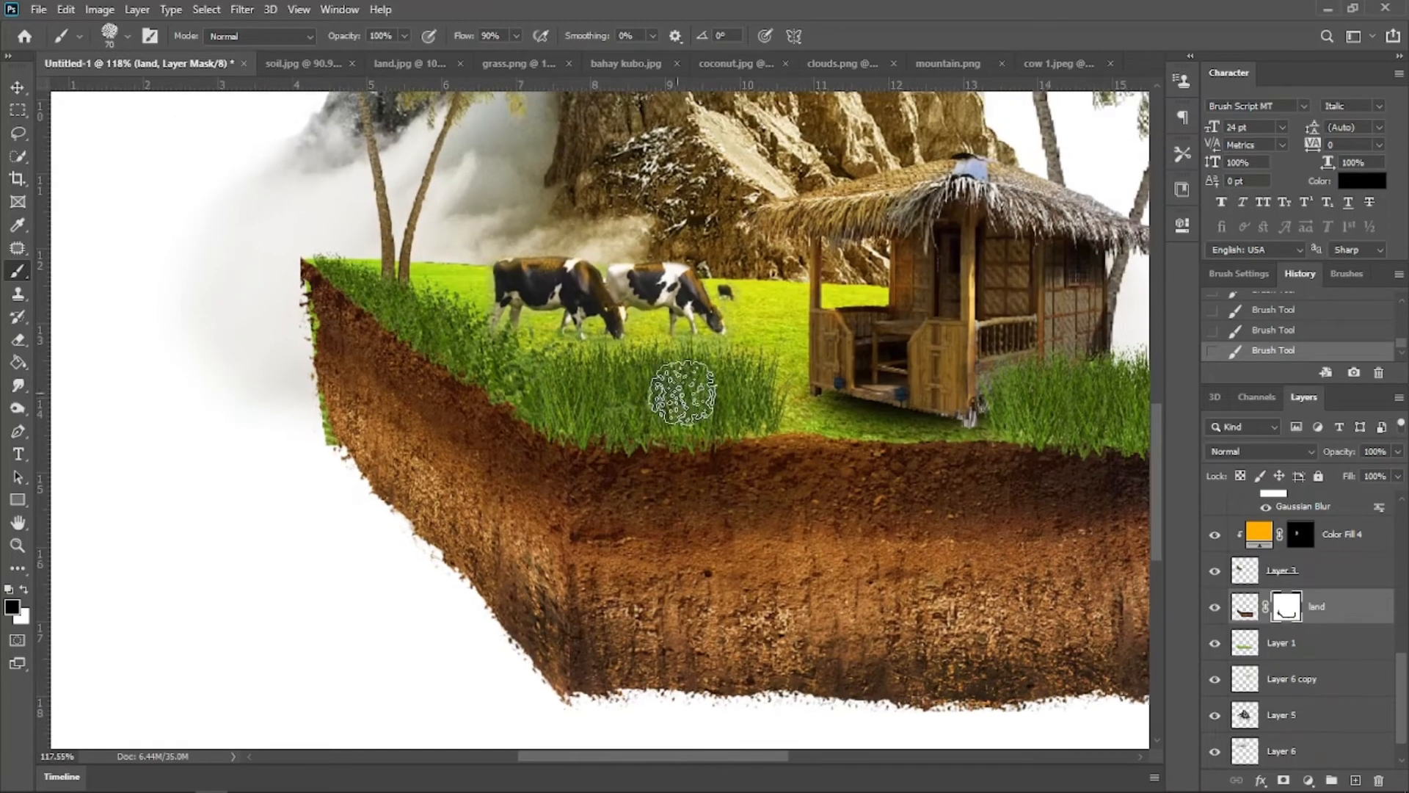
key("v")
left_click(788, 338)
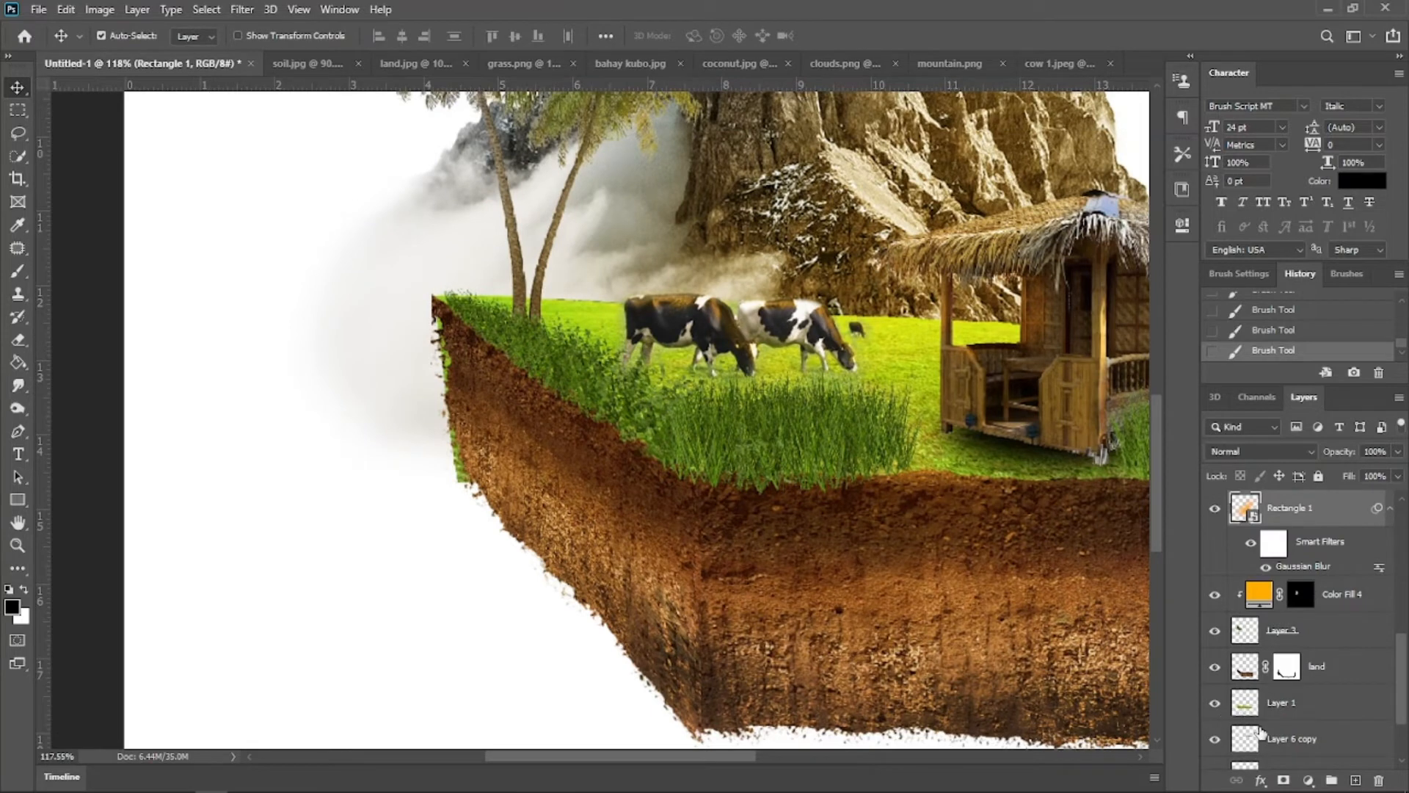
left_click(1280, 703)
left_click(1283, 780)
key("b")
left_click(128, 41)
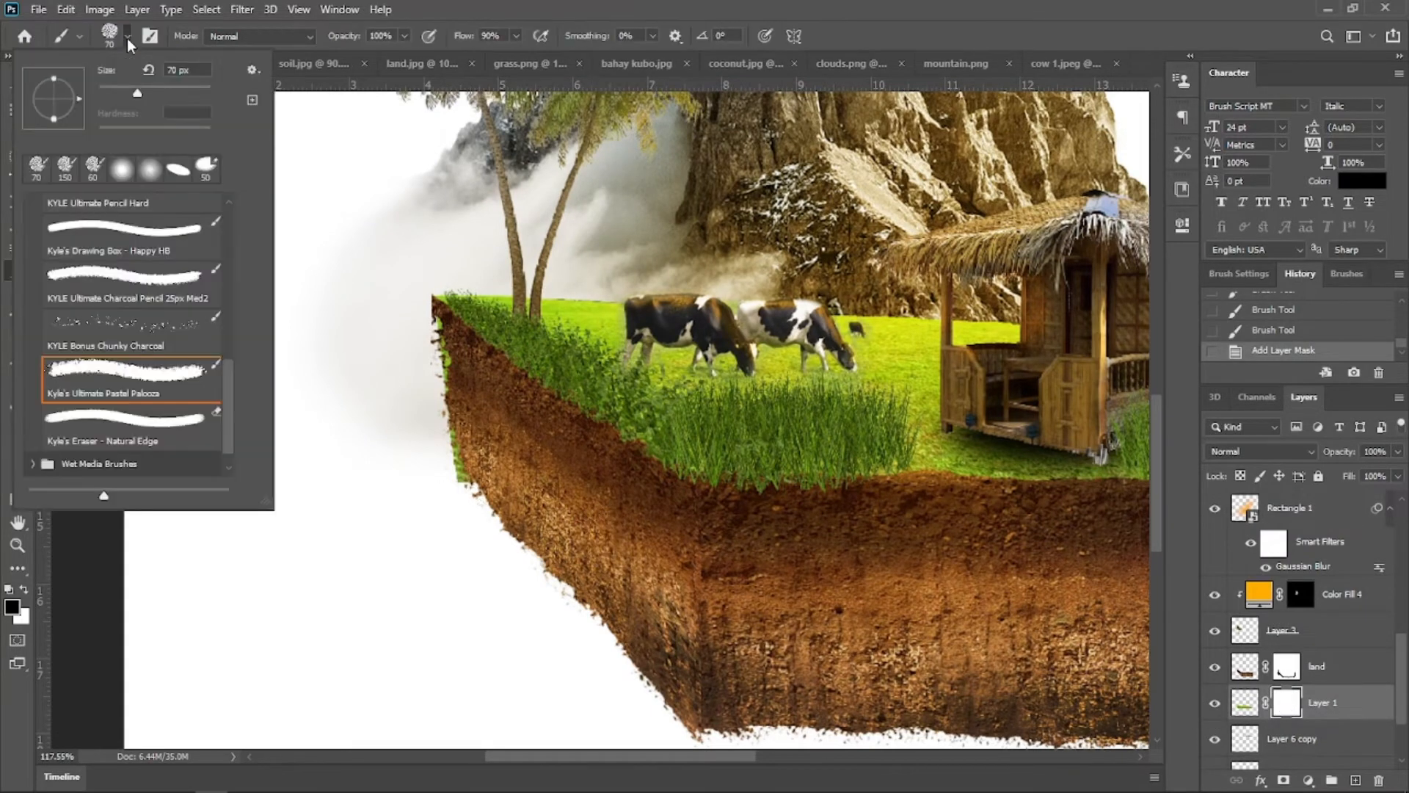
left_click(121, 174)
left_click(441, 465)
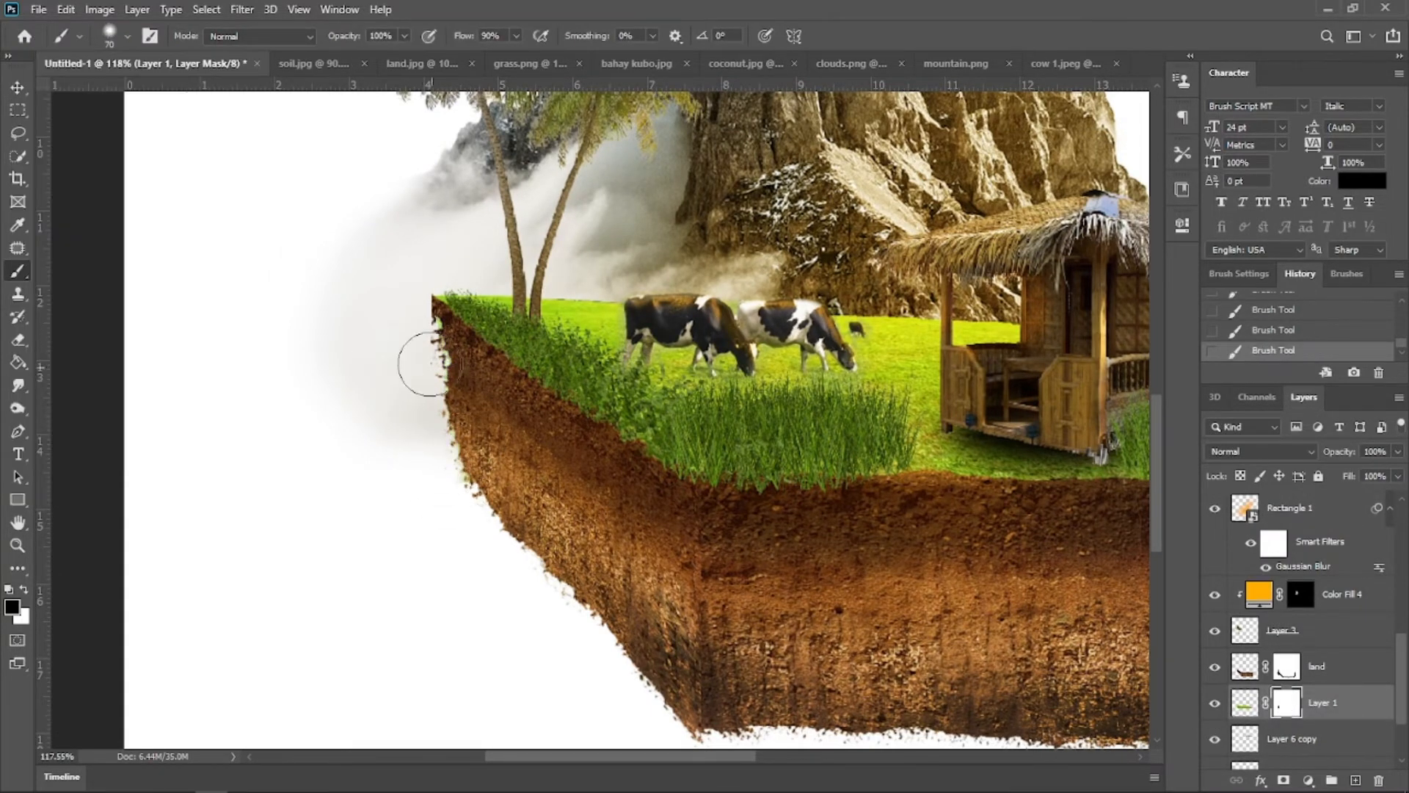
Step: Clean up the block's left edge and lower front corner on the land mask with a harder 35 px round brush
scroll(572, 583, "down", 6)
left_click_drag(887, 578, 912, 596)
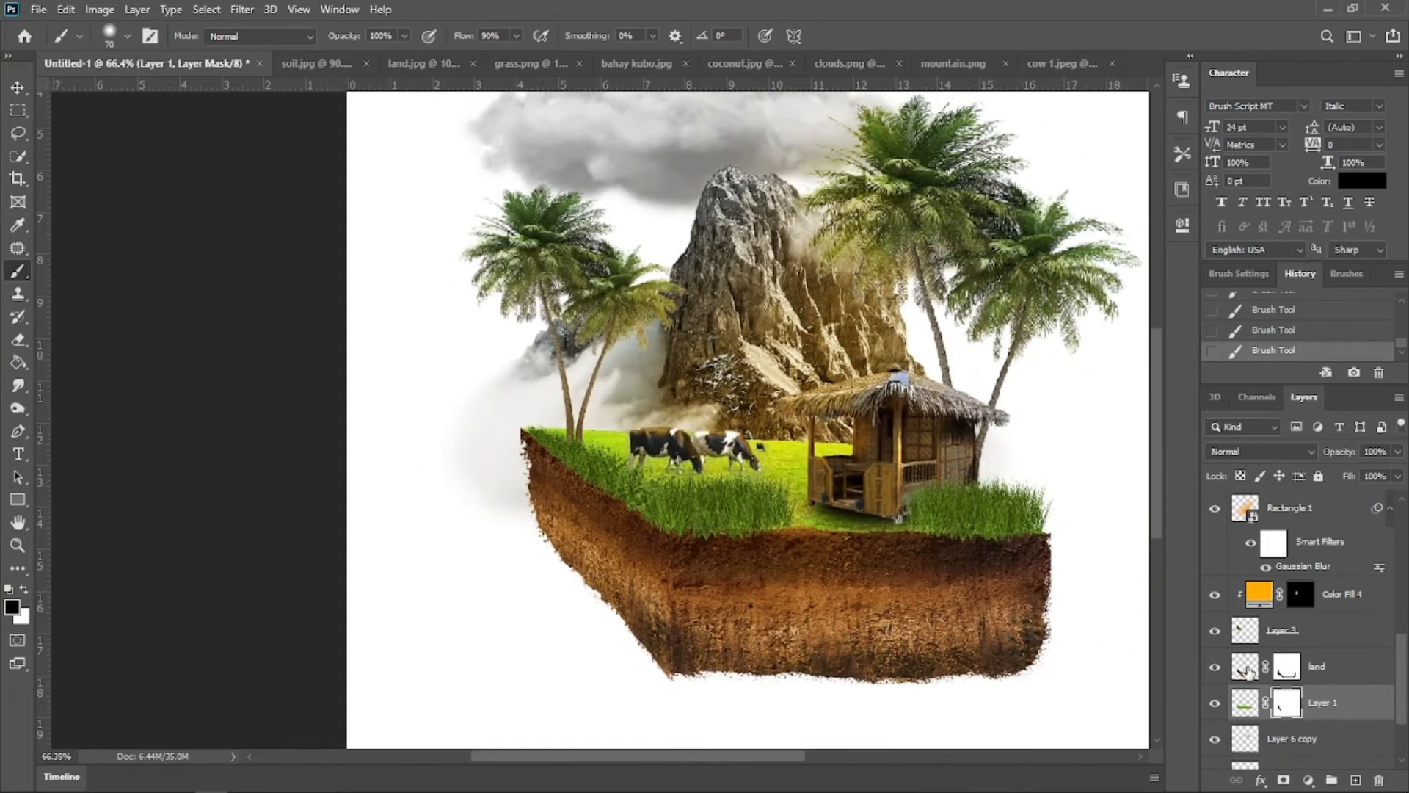
left_click(1278, 668)
scroll(468, 485, "up", 2)
scroll(470, 483, "up", 2)
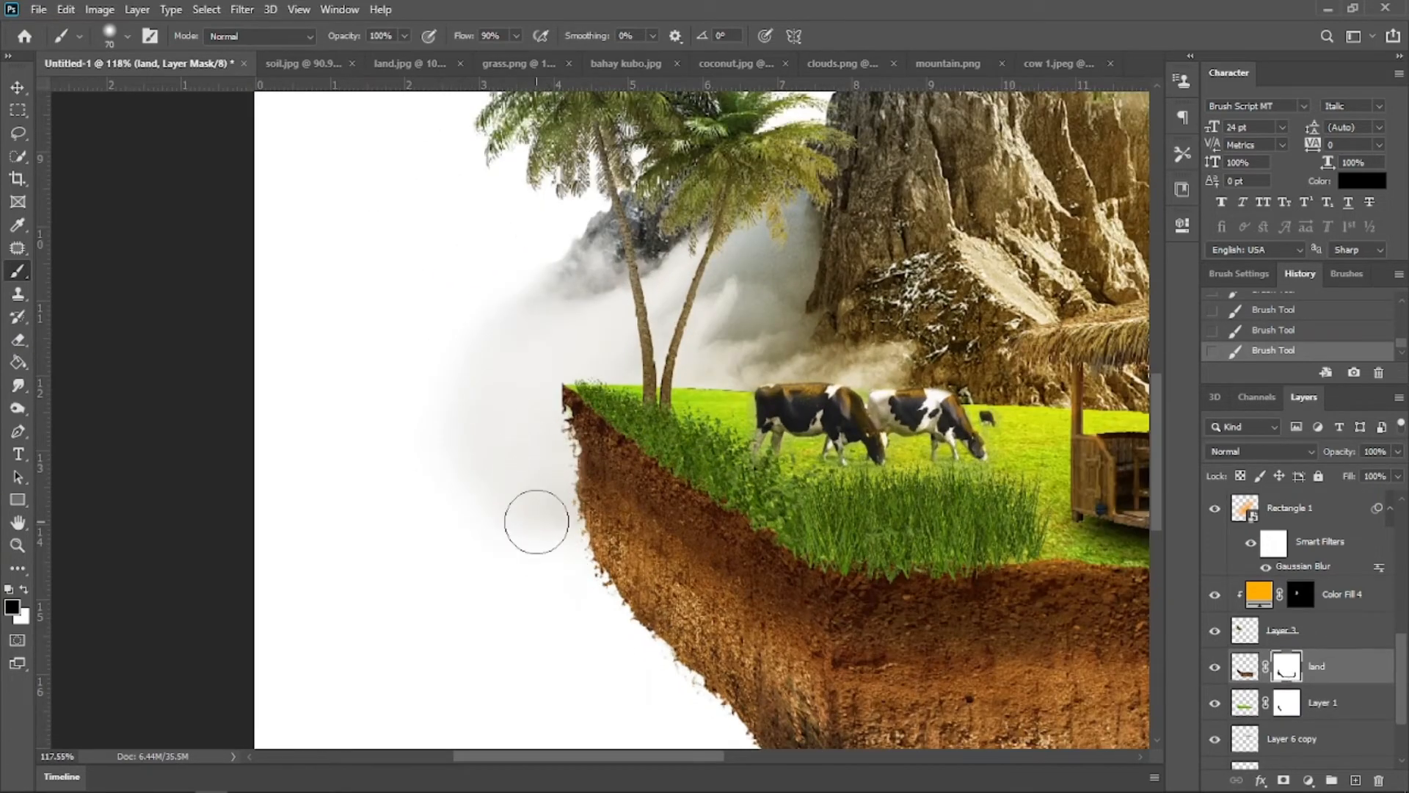
left_click(128, 36)
left_click_drag(154, 137, 155, 138)
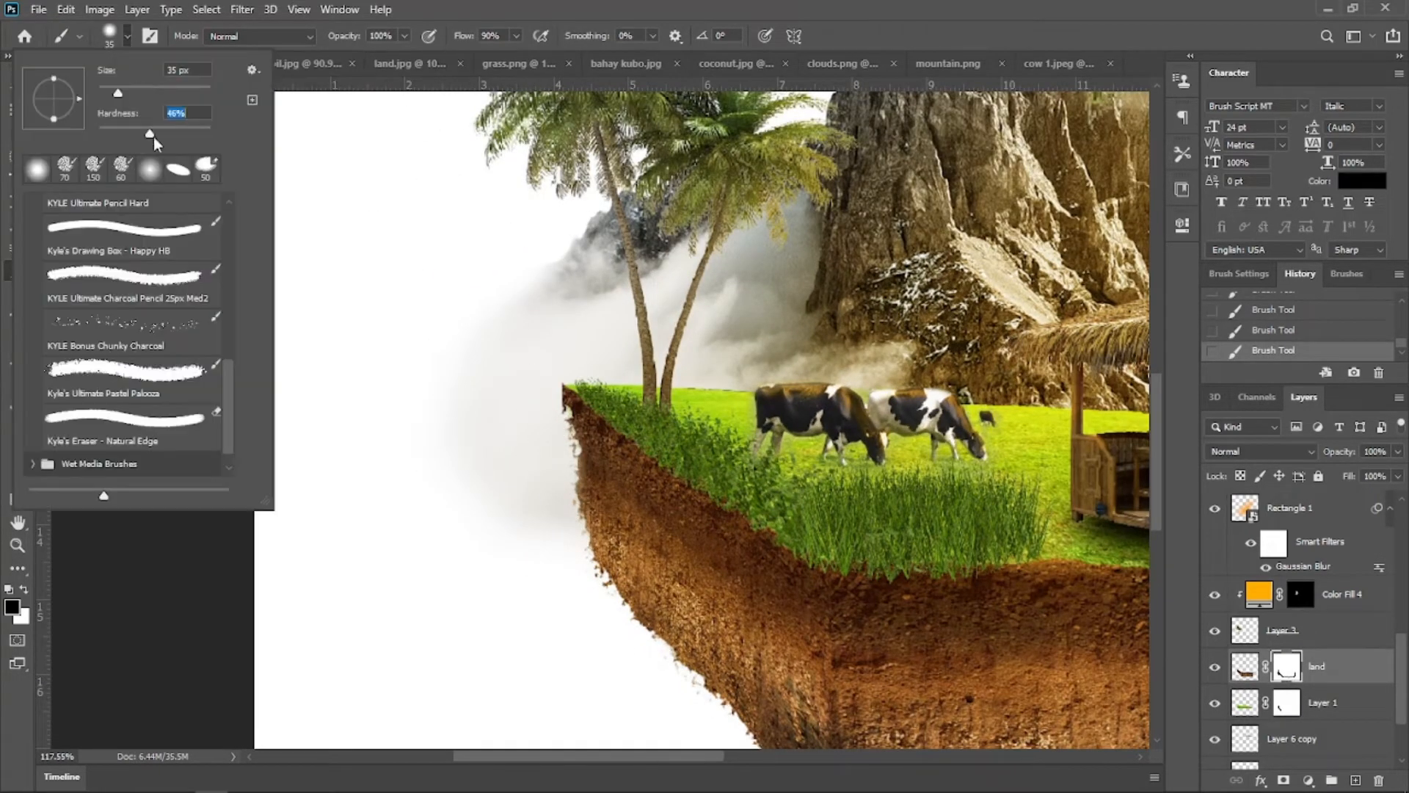
left_click(556, 429)
left_click_drag(556, 530, 453, 422)
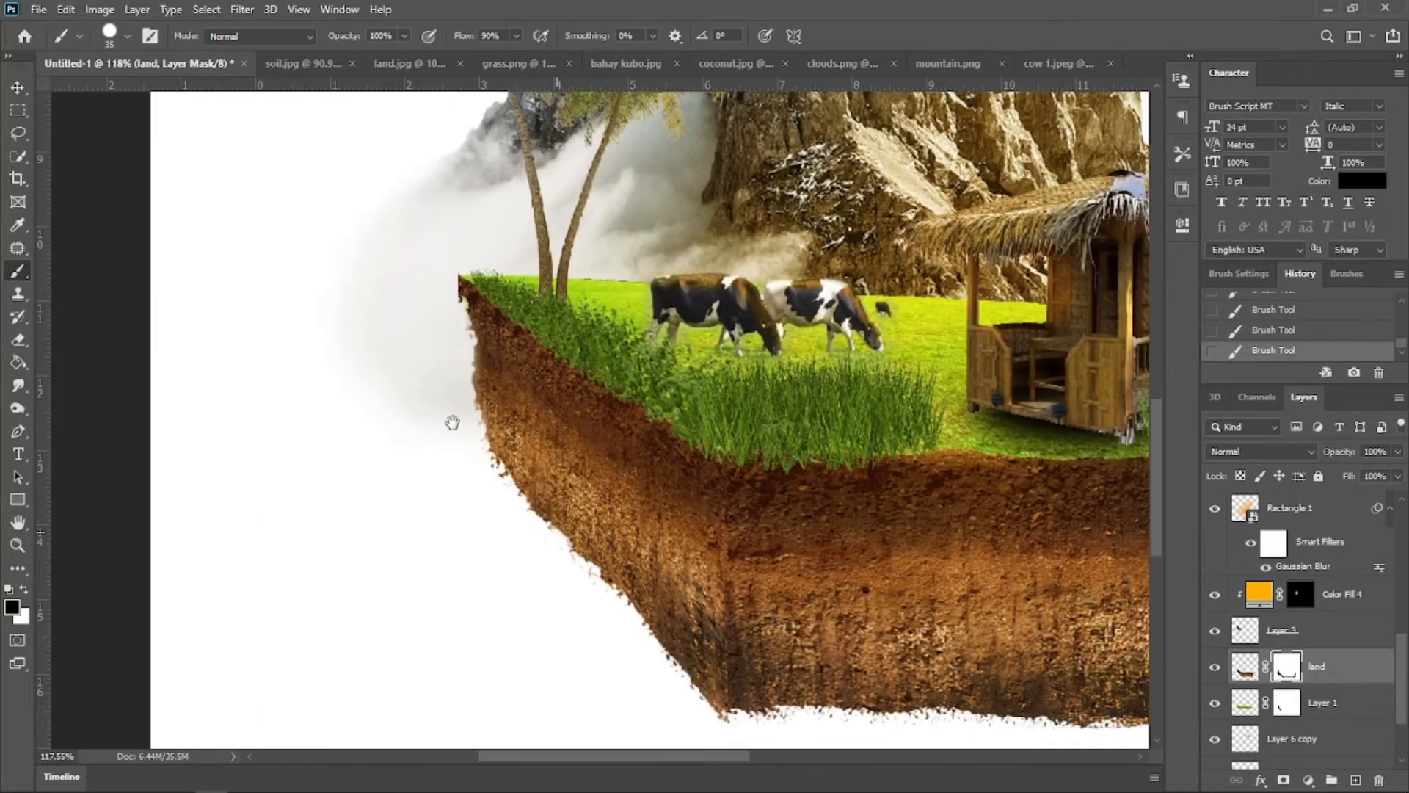
scroll(698, 371, "down", 5)
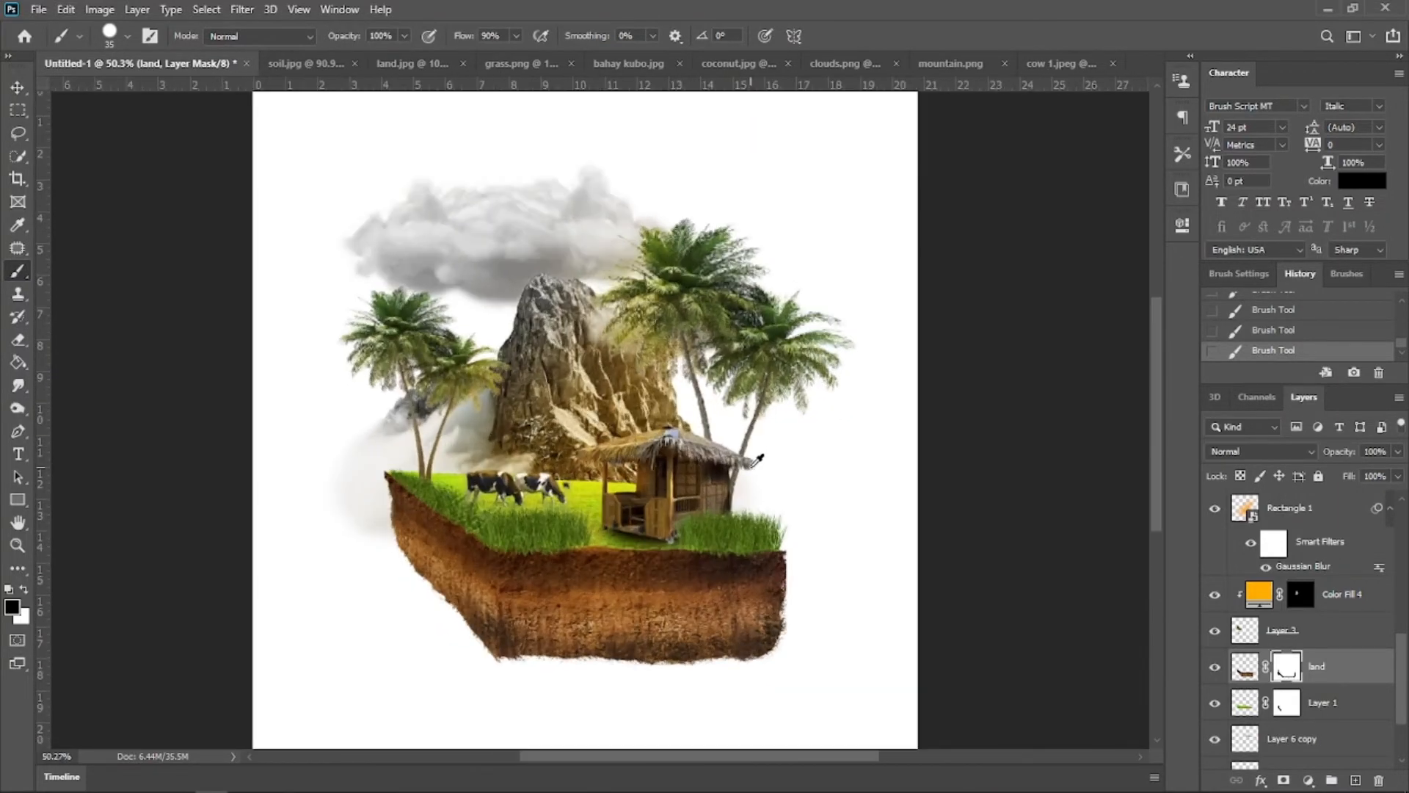
scroll(751, 468, "up", 4)
left_click_drag(518, 631, 525, 545)
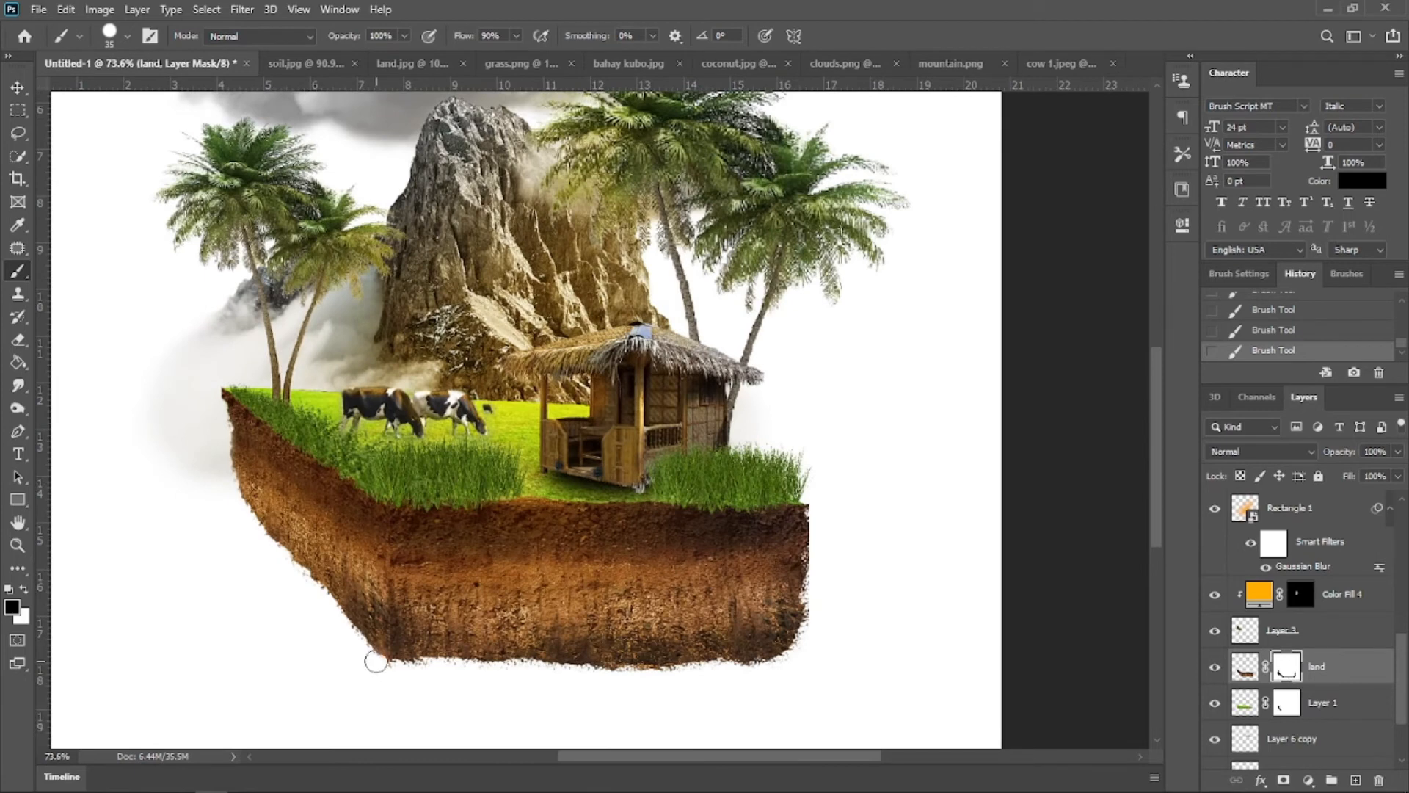
scroll(912, 620, "down", 2)
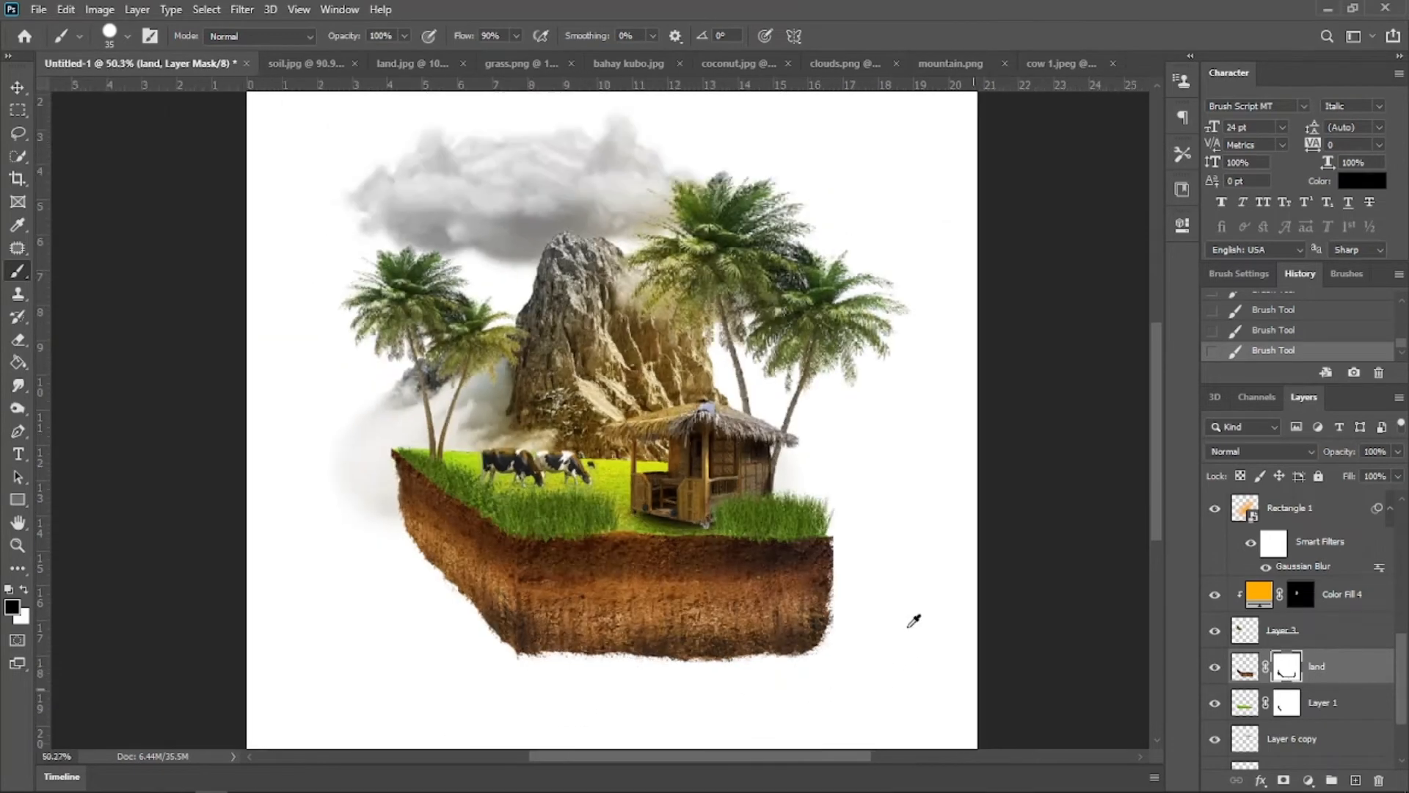
scroll(387, 378, "up", 2)
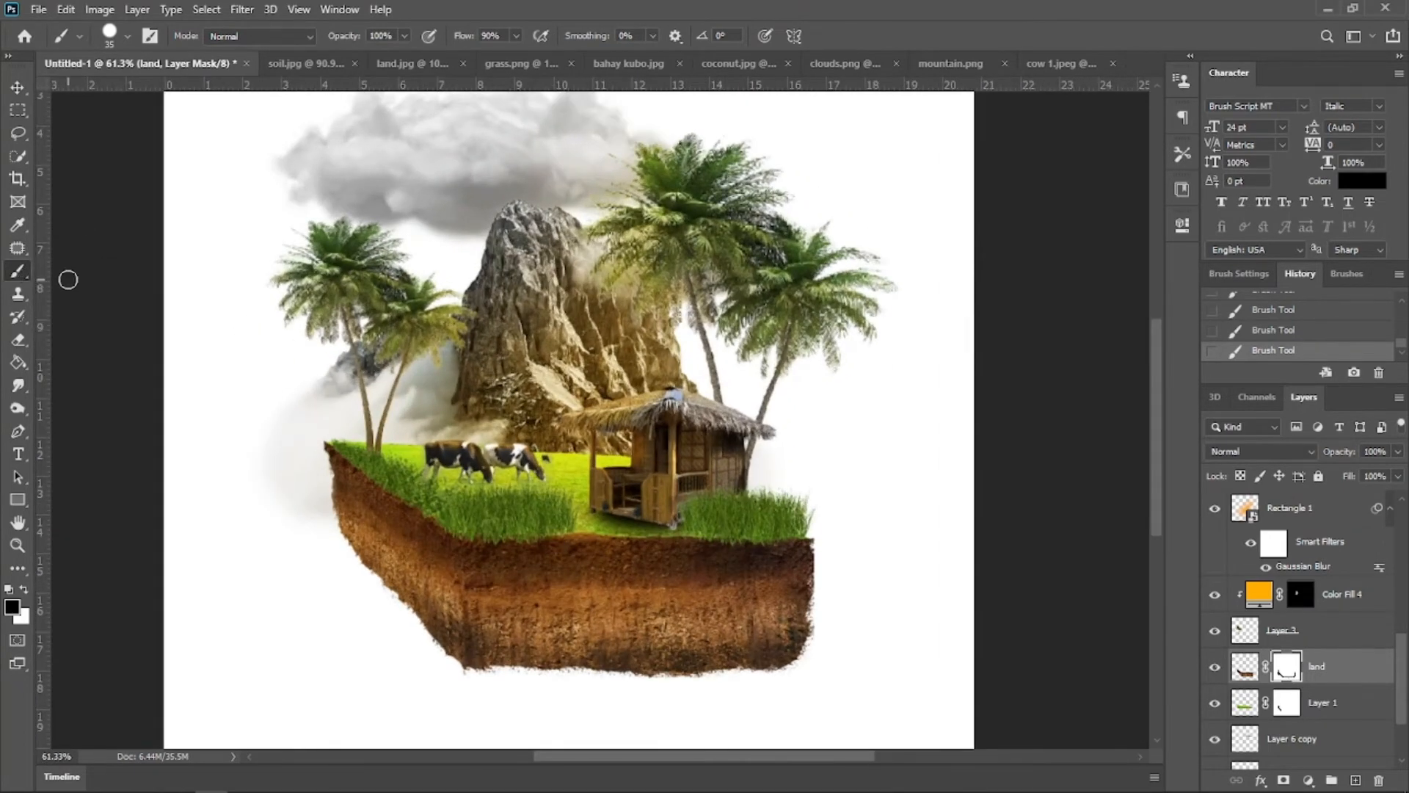
Step: Flatten the hard round brush tip into a wide ellipse and add a new layer directly beneath Layer 5
left_click(127, 38)
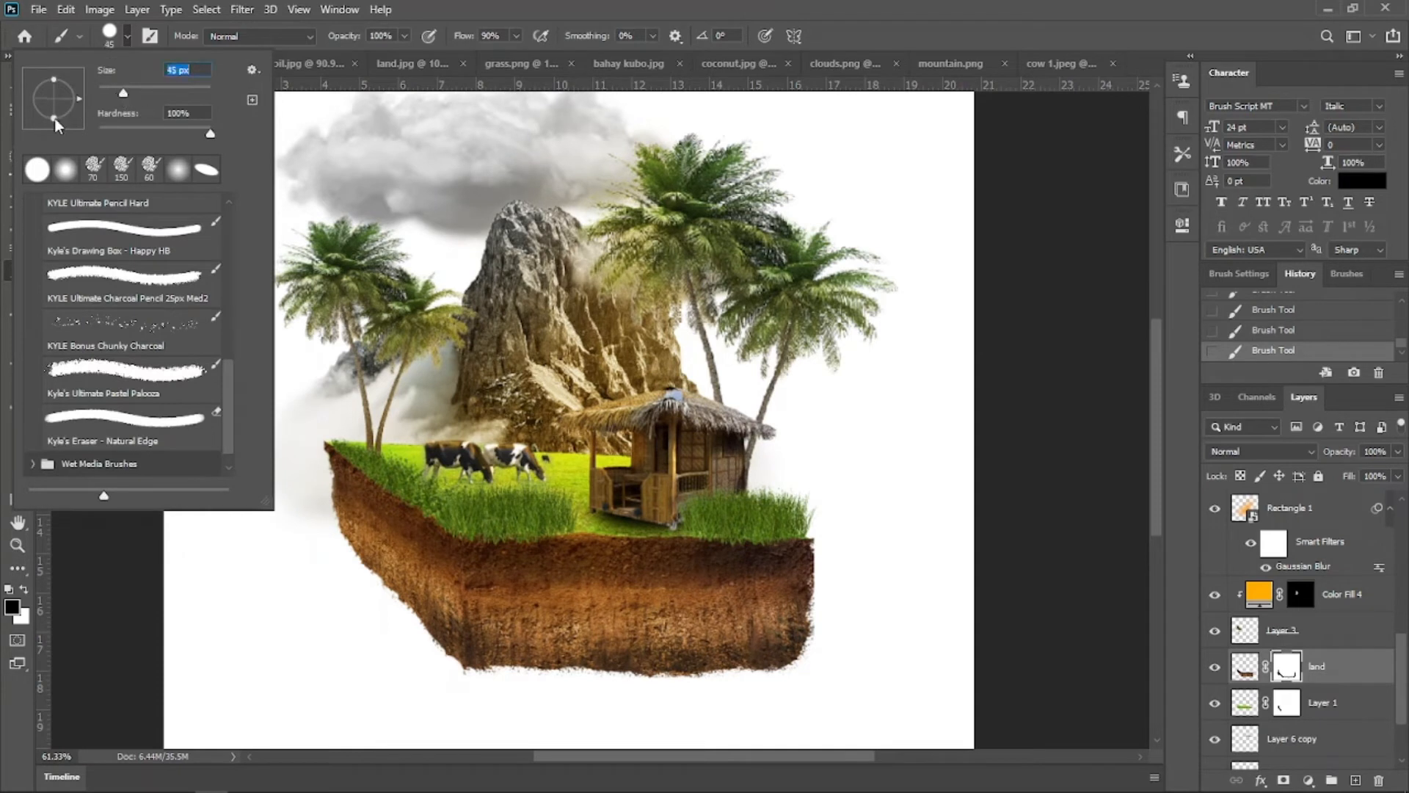
left_click(374, 676)
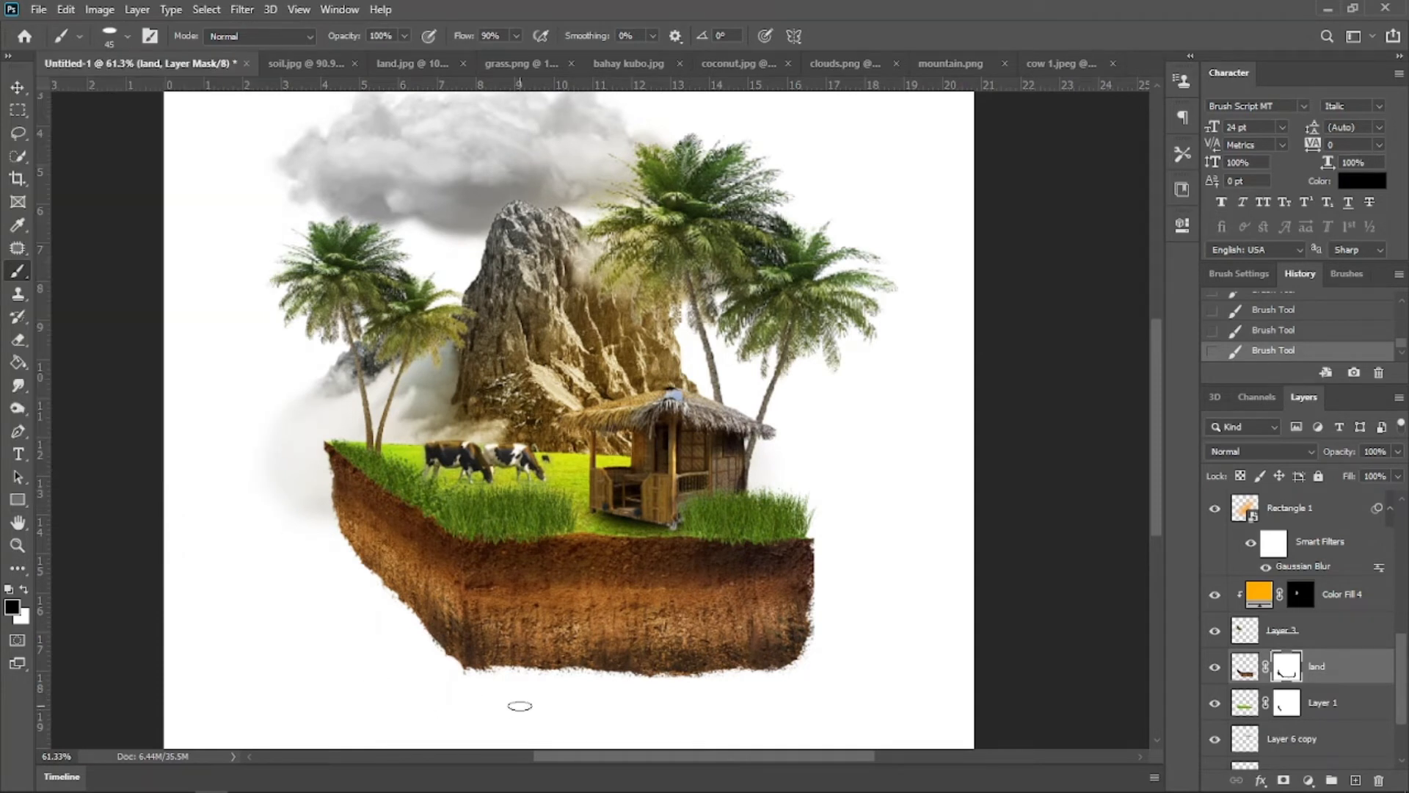
key("alt+bracketleft")
key("alt+bracketleft")
key("alt+bracketleft")
key("alt+bracketleft")
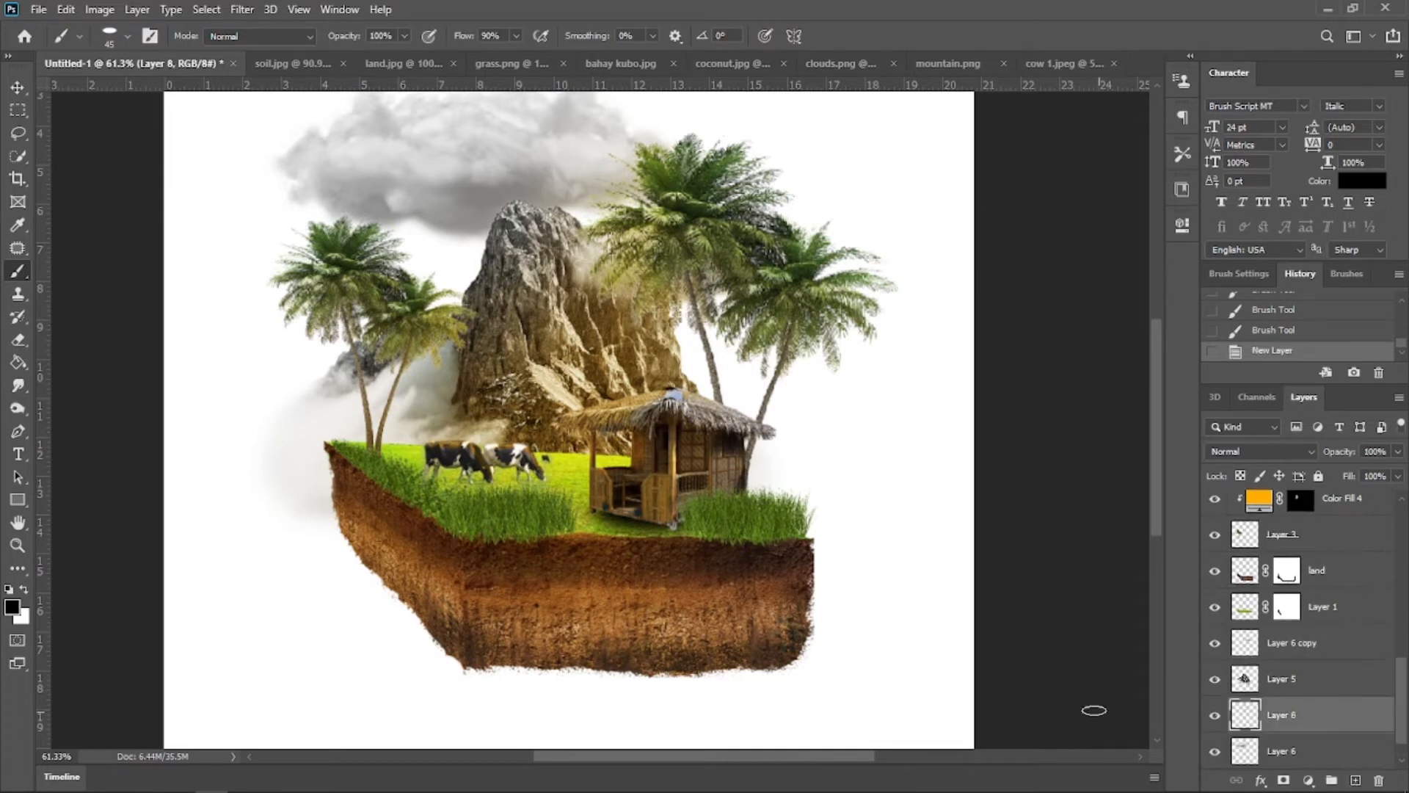
Step: Stamp a black ellipse below the block with the flattened brush at 600 px, then flatten and widen it to span the block's underside
key("bracketright")
key("bracketright")
key("bracketright")
key("bracketright")
key("bracketright")
key("bracketright")
key("bracketright")
key("bracketright")
key("bracketright")
key("bracketright")
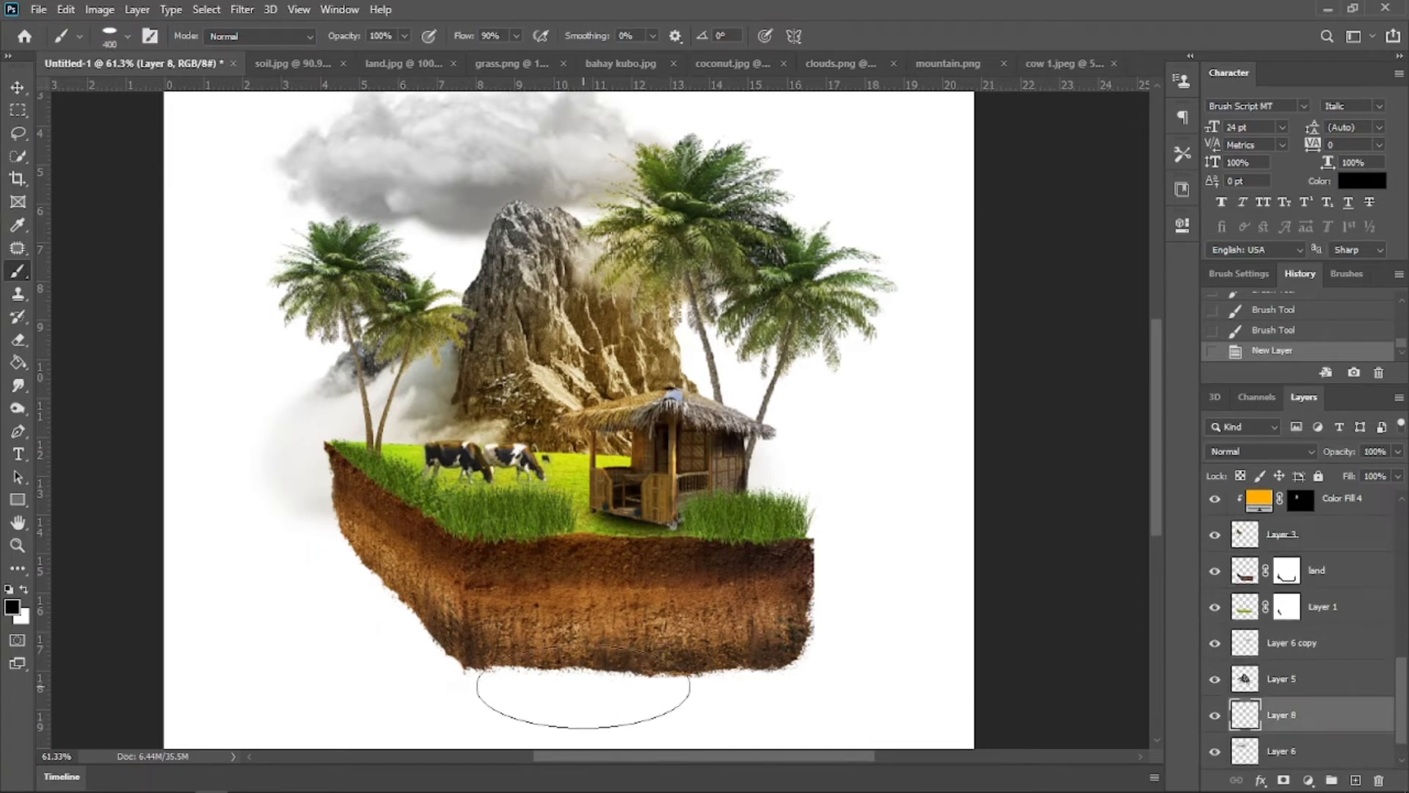
left_click(602, 696)
key("ctrl+t")
left_click_drag(602, 618, 599, 695)
left_click_drag(604, 726, 633, 696)
key("Return")
Step: Blur the black ellipse with a Gaussian Blur of 36 pixels radius
left_click(242, 8)
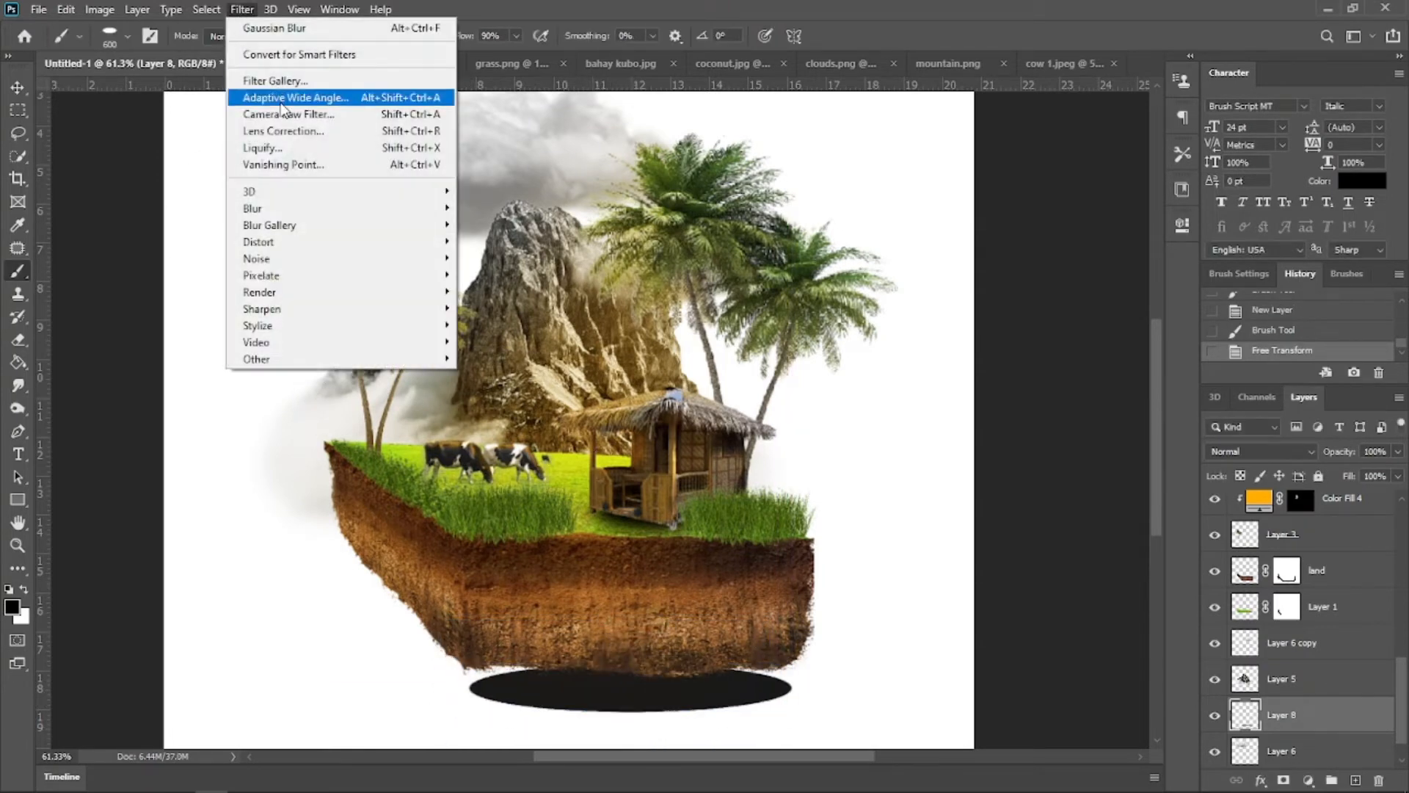
mouse_move(293, 205)
left_click(501, 273)
mouse_move(1046, 454)
left_mouse_down()
mouse_move(1023, 460)
mouse_move(1037, 458)
left_mouse_up()
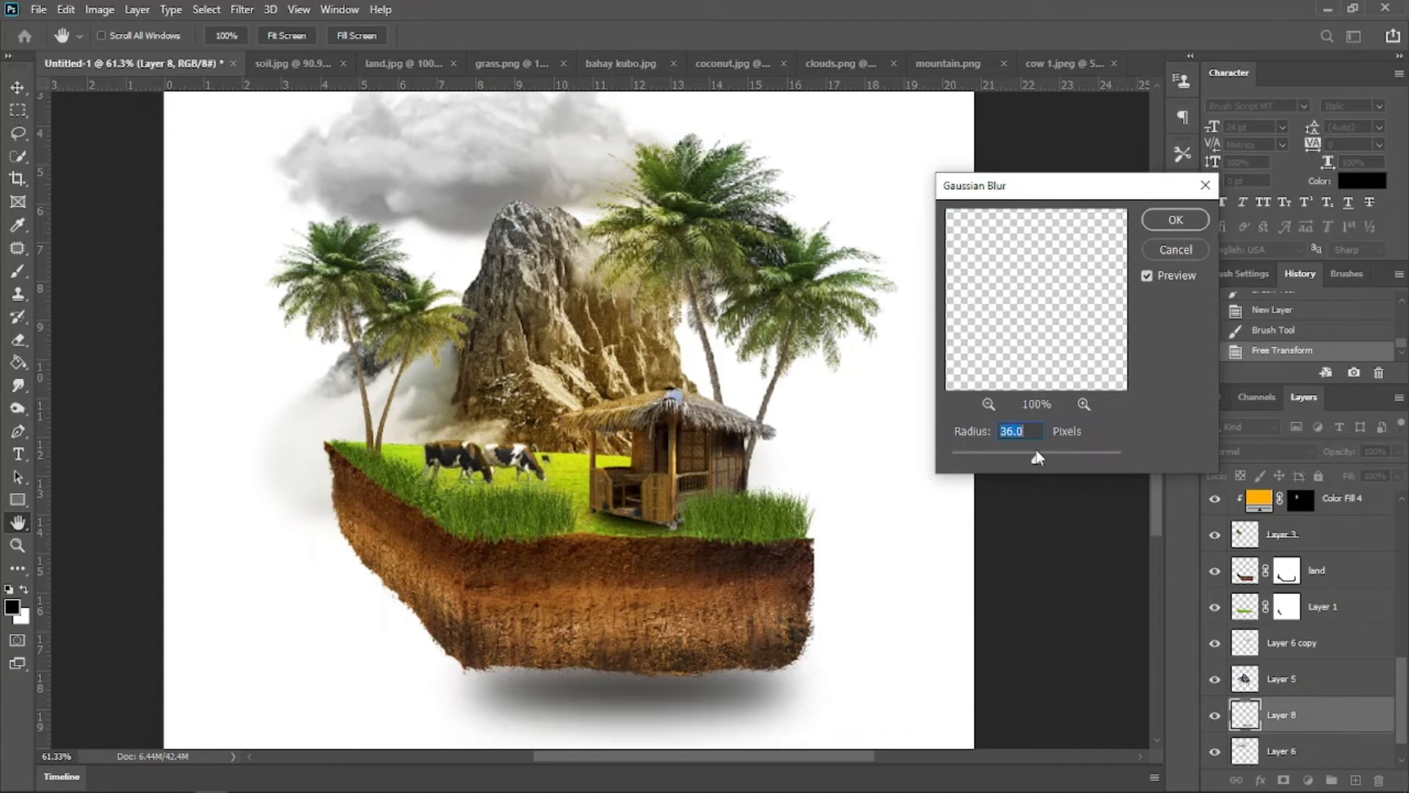
left_click(1175, 219)
Step: Widen the blurred shadow and fit it closely under the block's front bottom edge
key("ctrl+t")
left_click_drag(849, 668, 880, 686)
left_click_drag(782, 694, 848, 678)
left_click_drag(736, 676, 722, 676)
key("Return")
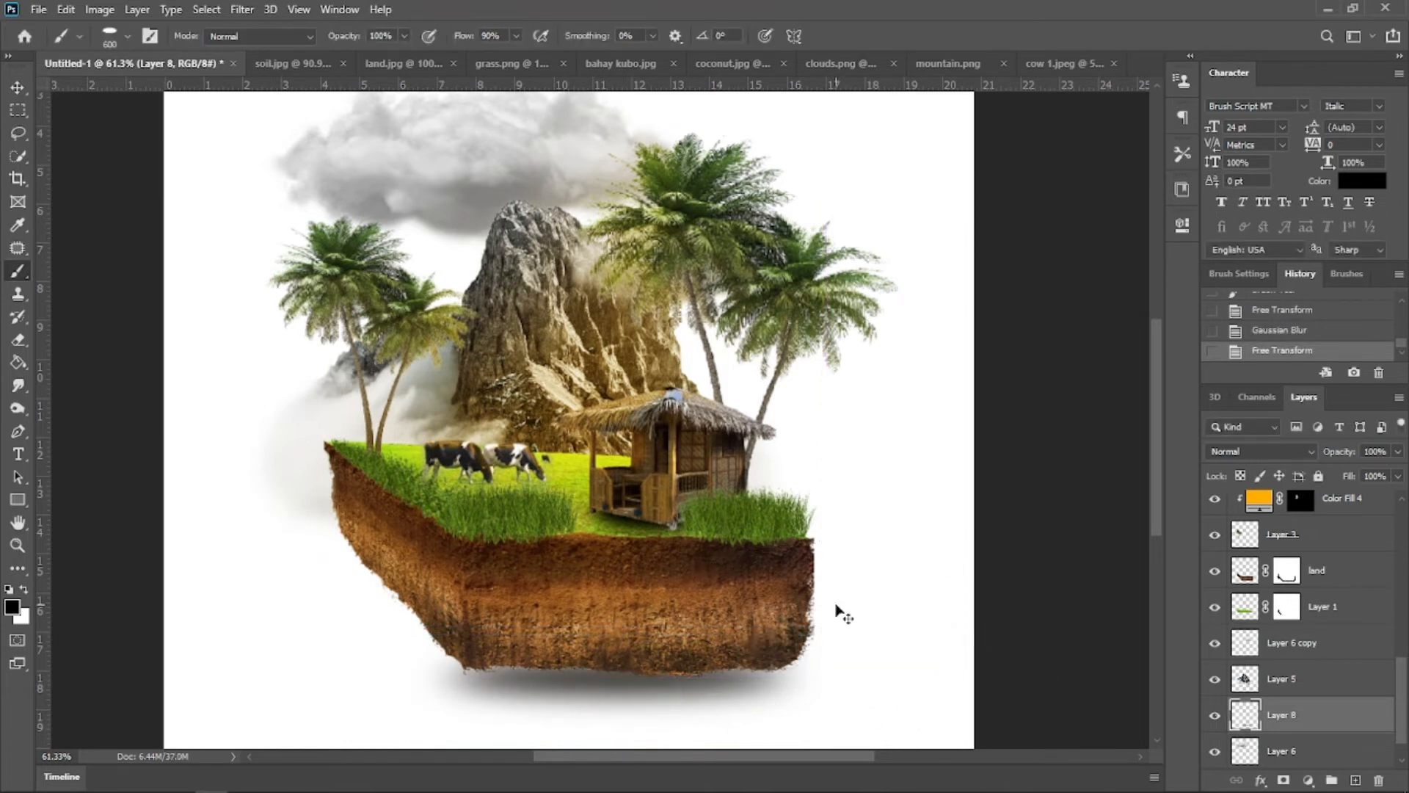
key("ctrl+t")
left_click_drag(824, 675, 833, 675)
key("Return")
Step: Duplicate the shadow, rotate the copy about 45.67°, narrow it to 50.27% width and place it along the block's slanted lower-left edge
left_click_drag(633, 665, 535, 582)
key("ctrl+t")
left_click_drag(882, 605, 728, 764)
left_click_drag(681, 719, 518, 573)
left_click_drag(447, 520, 416, 600)
left_click_drag(497, 657, 502, 660)
left_click_drag(573, 584, 571, 595)
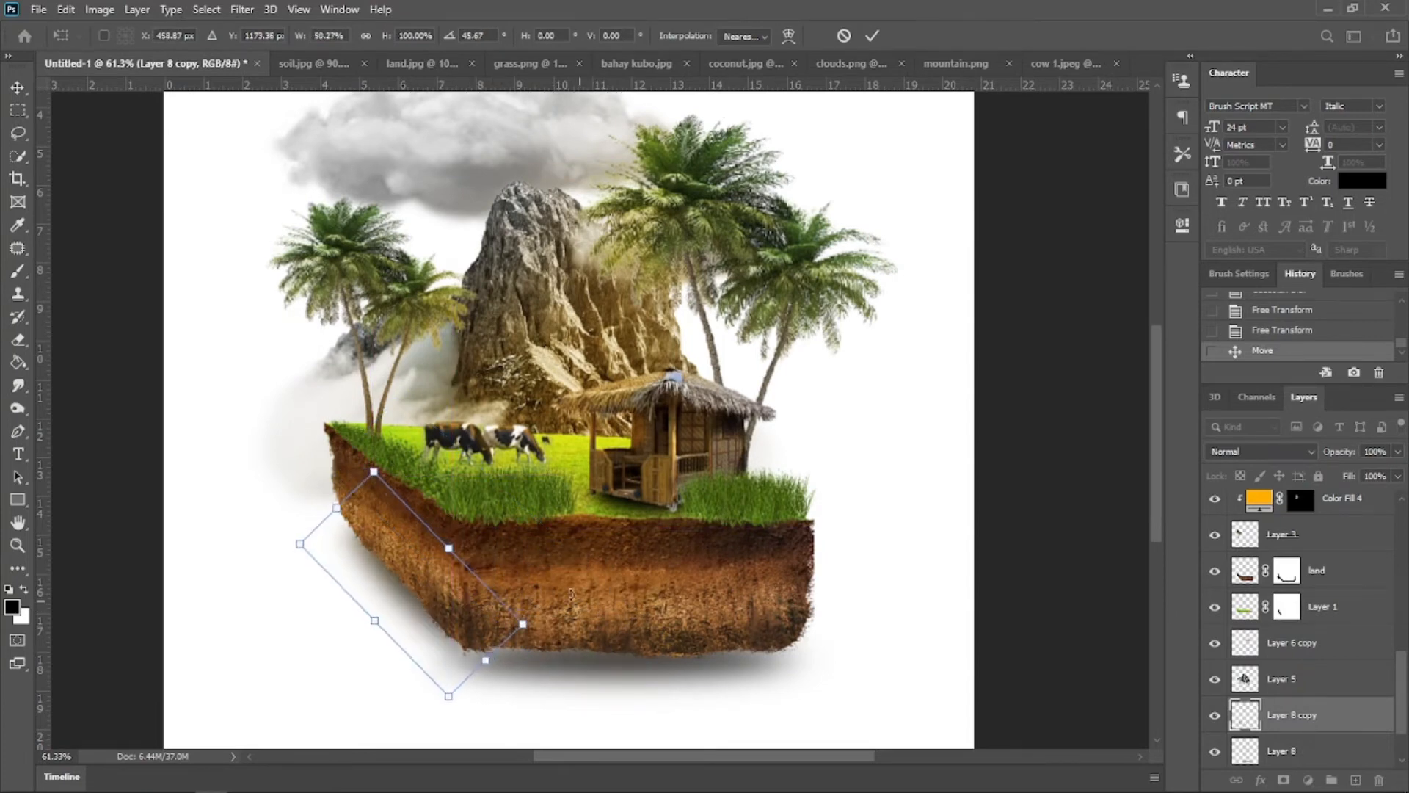
key("Return")
scroll(814, 465, "down", 5)
scroll(817, 463, "up", 3)
key("v")
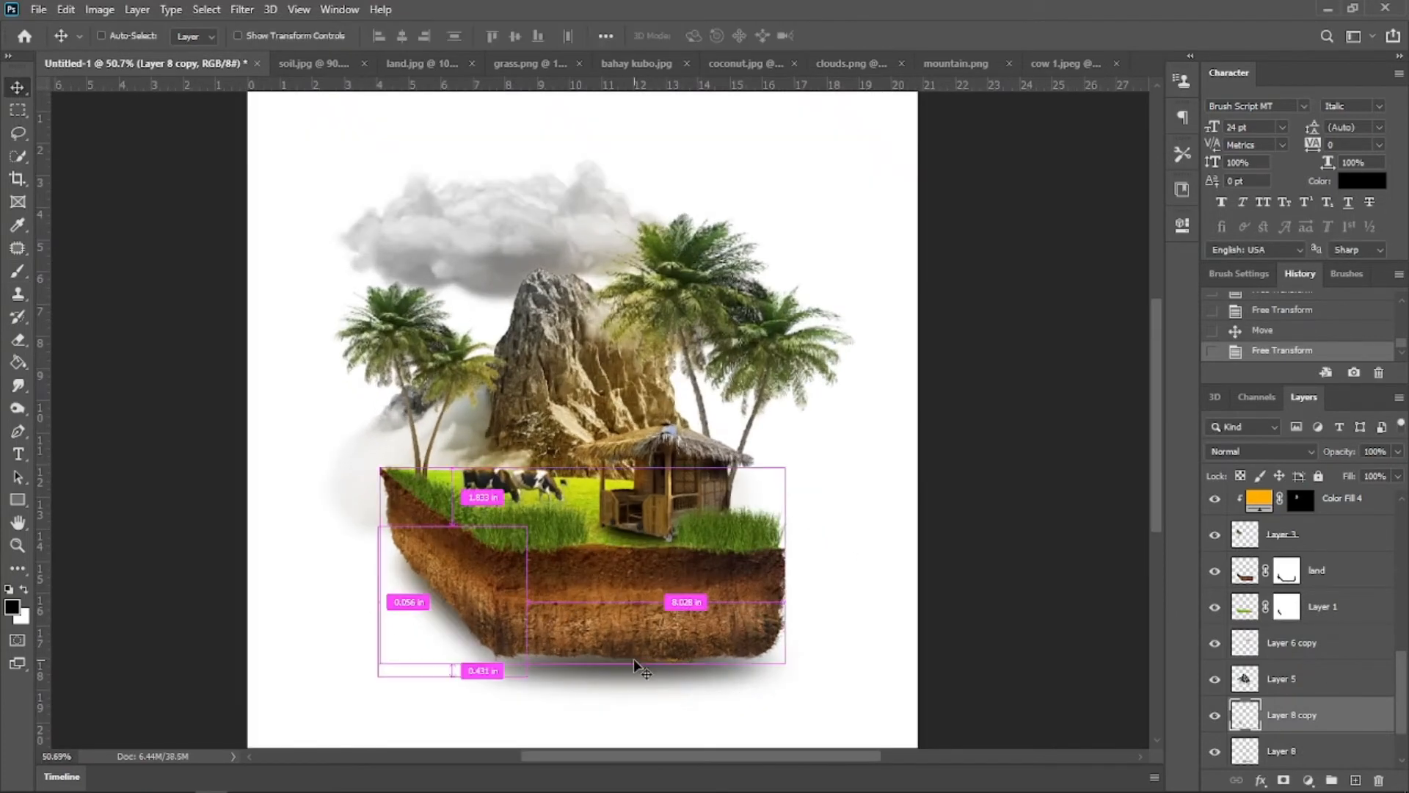
Step: Resize the blurred shadow under the block's front bottom edge slightly and nudge it down
left_click(587, 688)
key("ctrl+t")
left_click_drag(626, 620, 625, 613)
left_click_drag(860, 624, 862, 627)
key("Return")
scroll(856, 625, "down", 3)
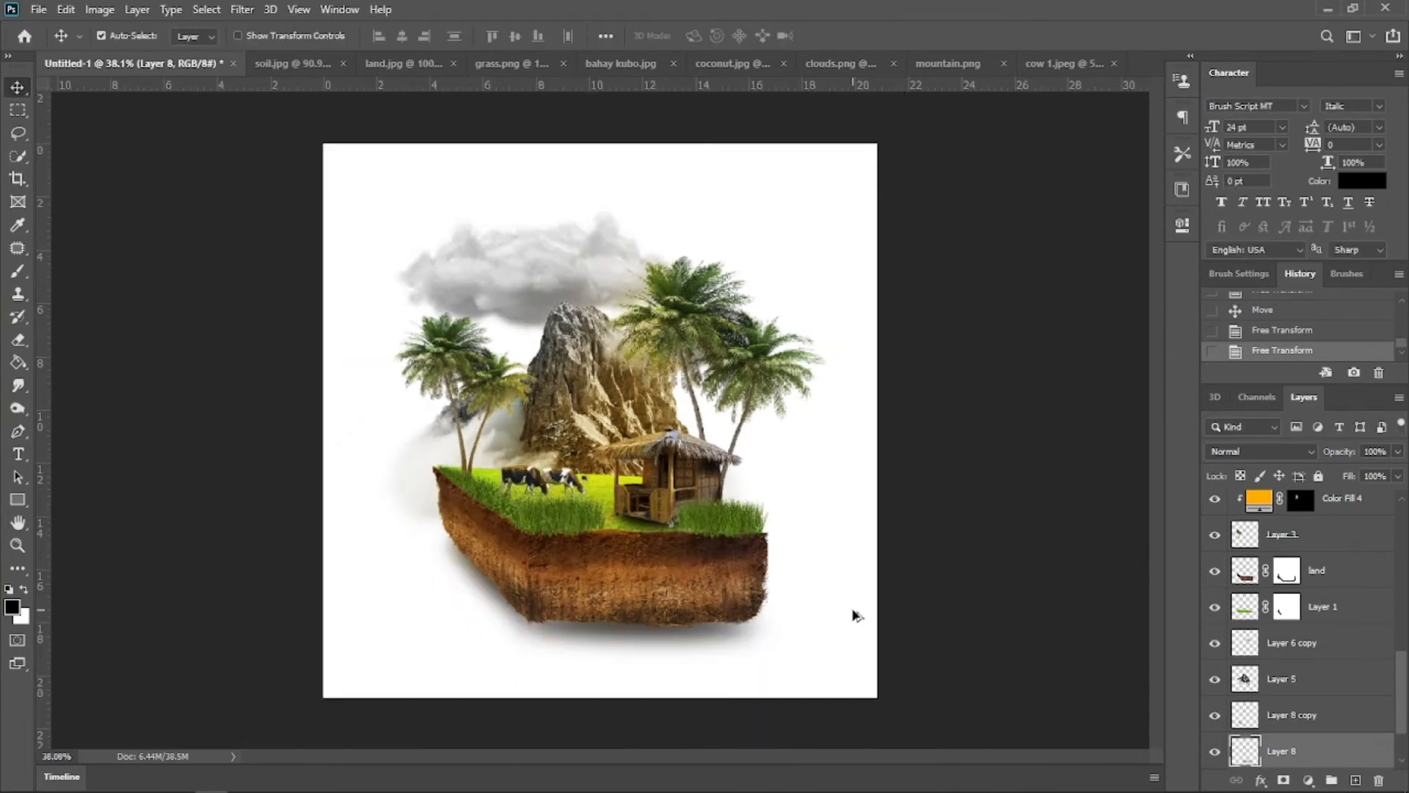
key("Down")
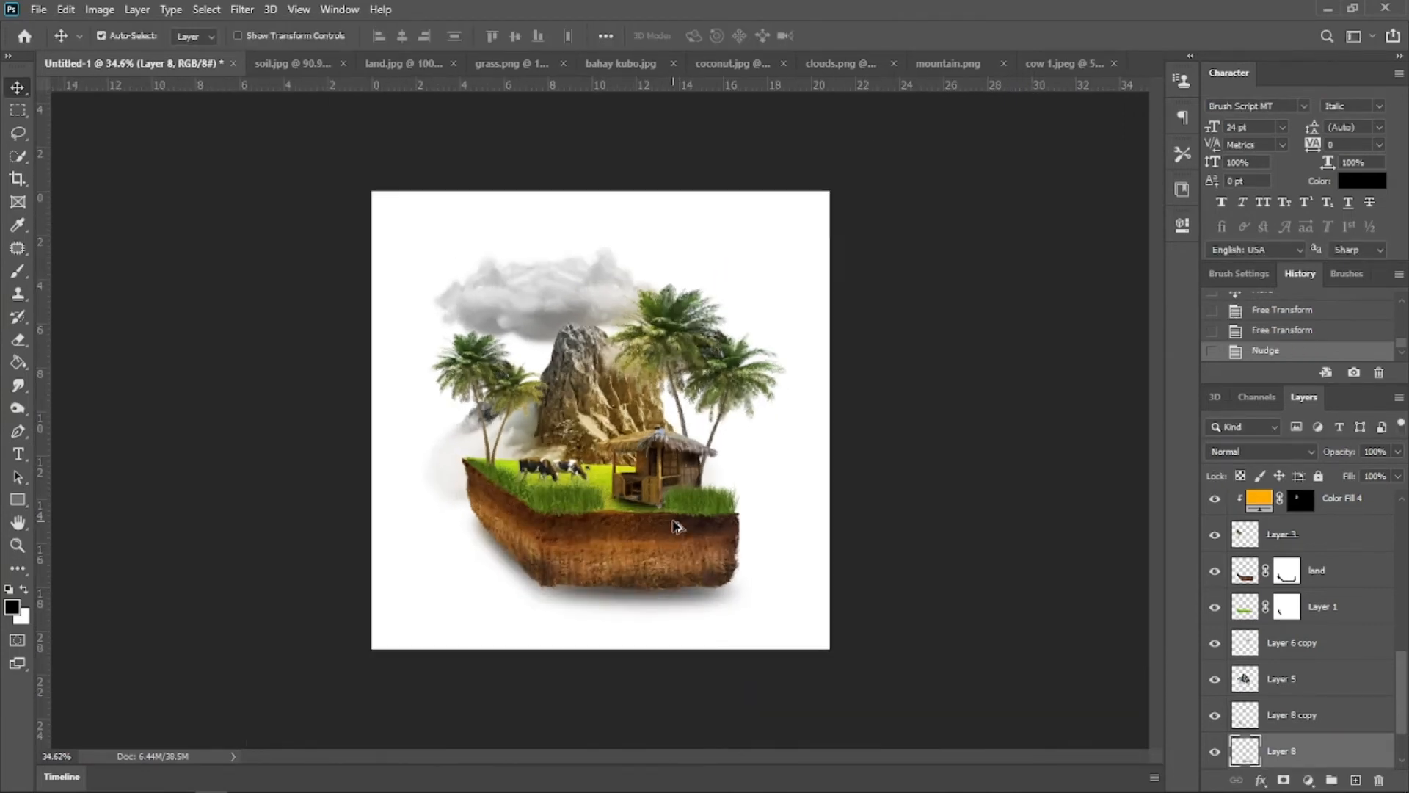
Step: Widen the grass tuft at the block's front right corner so it reaches closer to the hut's base
scroll(665, 507, "up", 5)
left_click(827, 541)
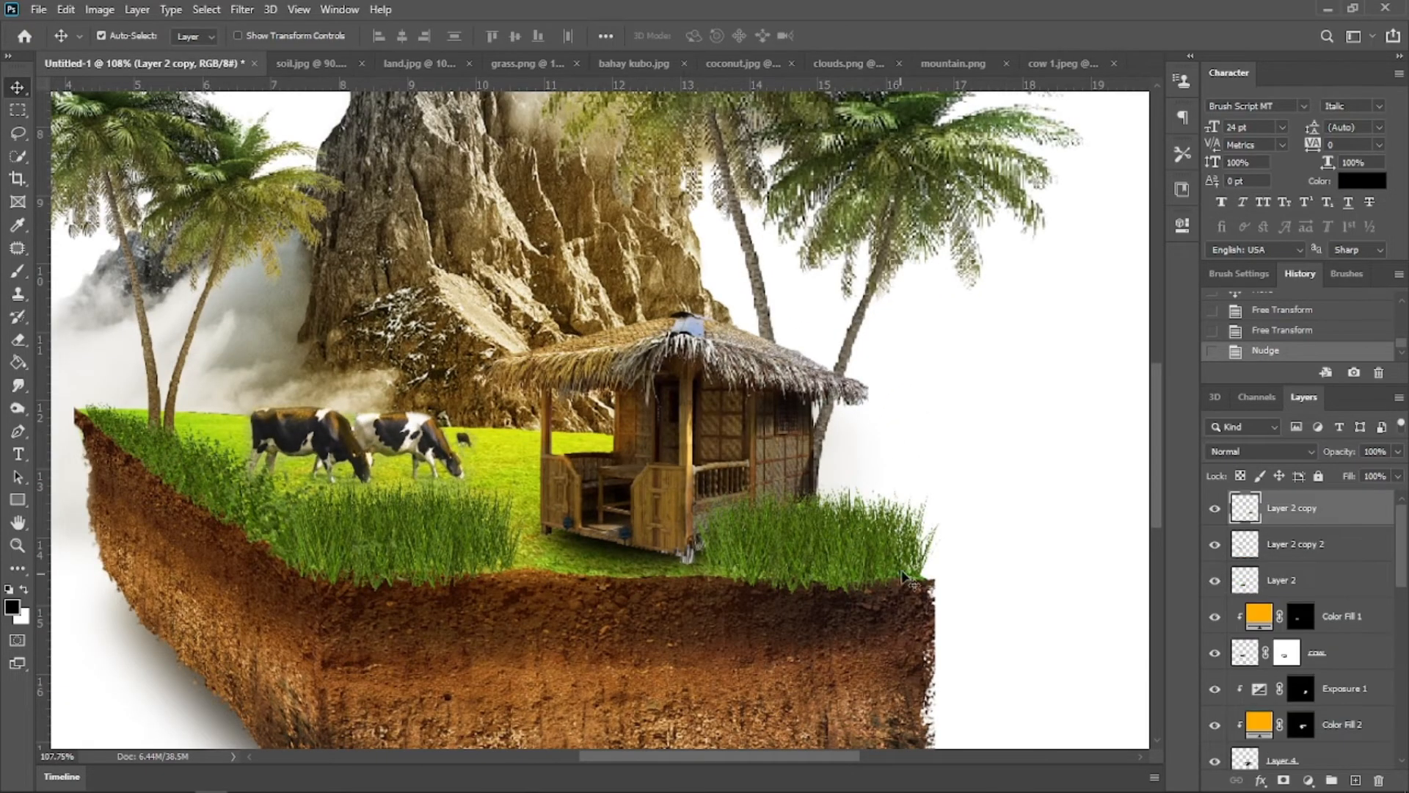
key("ctrl+t")
left_click_drag(688, 532, 657, 533)
key("Return")
Step: Add a layer mask to the front right grass tuft and lower the brush hardness for soft black masking
left_click(1284, 780)
key("b")
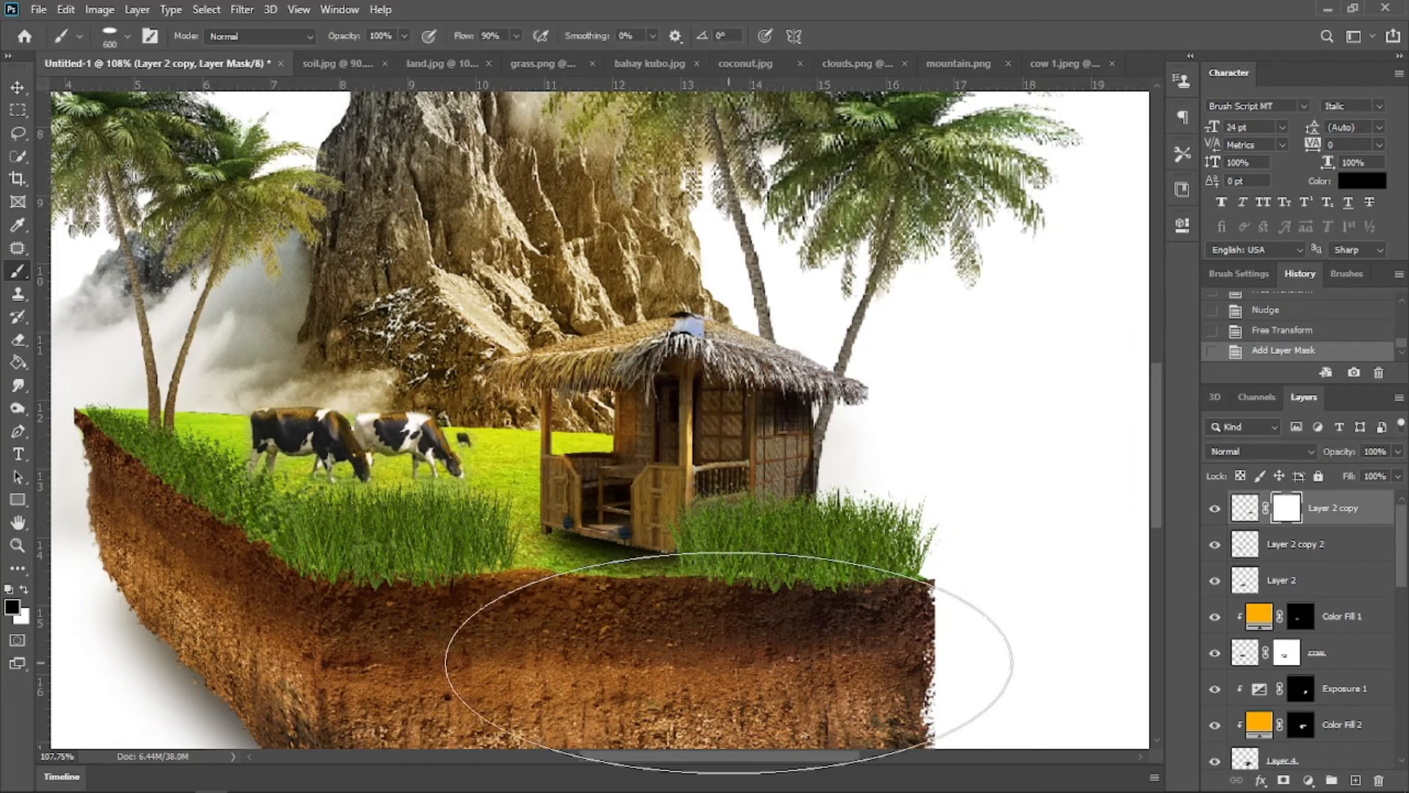
left_click(128, 36)
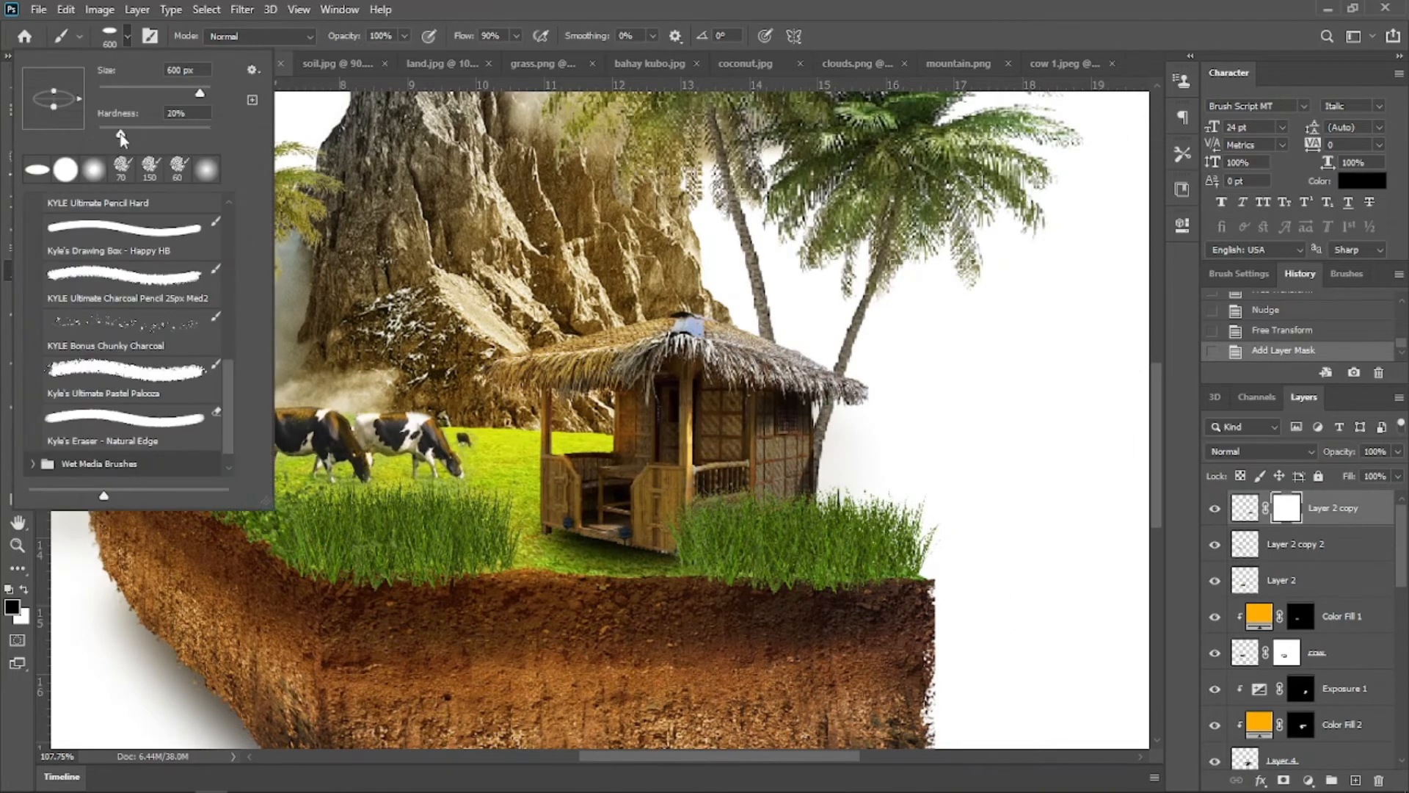
left_click_drag(115, 132, 110, 133)
left_click(1057, 466)
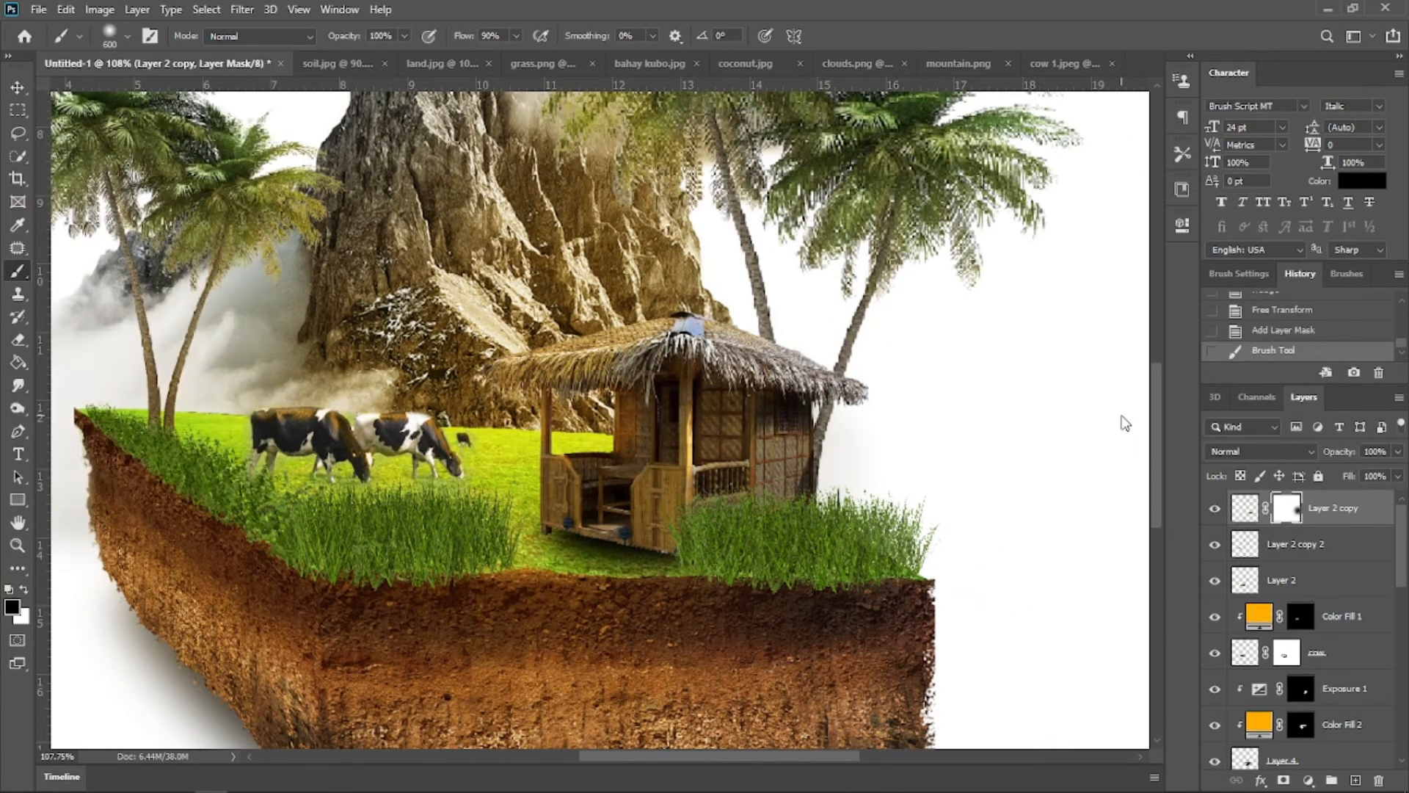
Step: Reduce the brush to 60 px and mask out the lower edge of the front right grass tuft
key("bracketleft")
key("bracketleft")
key("bracketleft")
key("bracketleft")
key("bracketleft")
key("bracketleft")
left_click(786, 632)
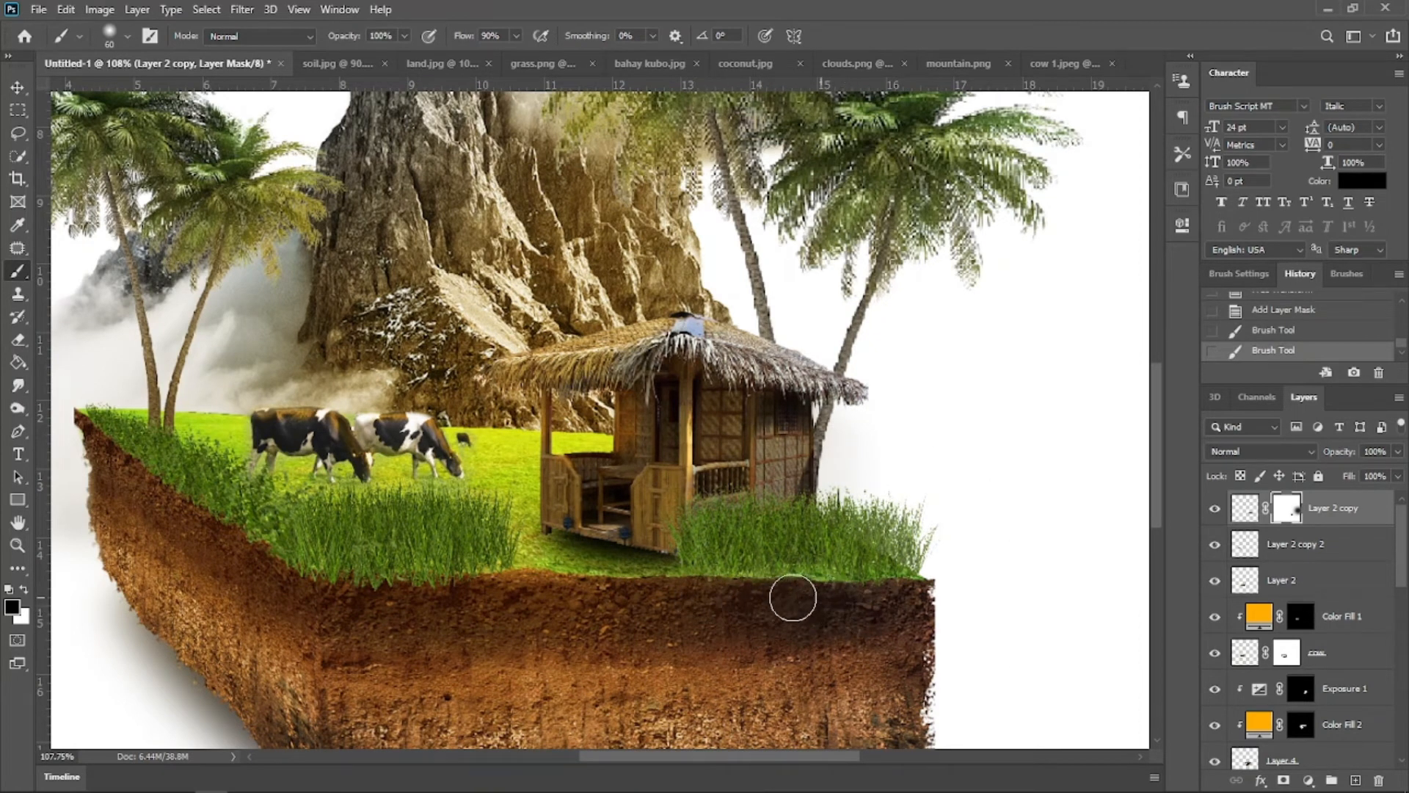
left_click_drag(658, 634, 831, 611)
Step: Add a layer mask to the middle grass tuft and paint black along its bottom edge to blend it into the soil rim
key("v")
left_click(604, 519)
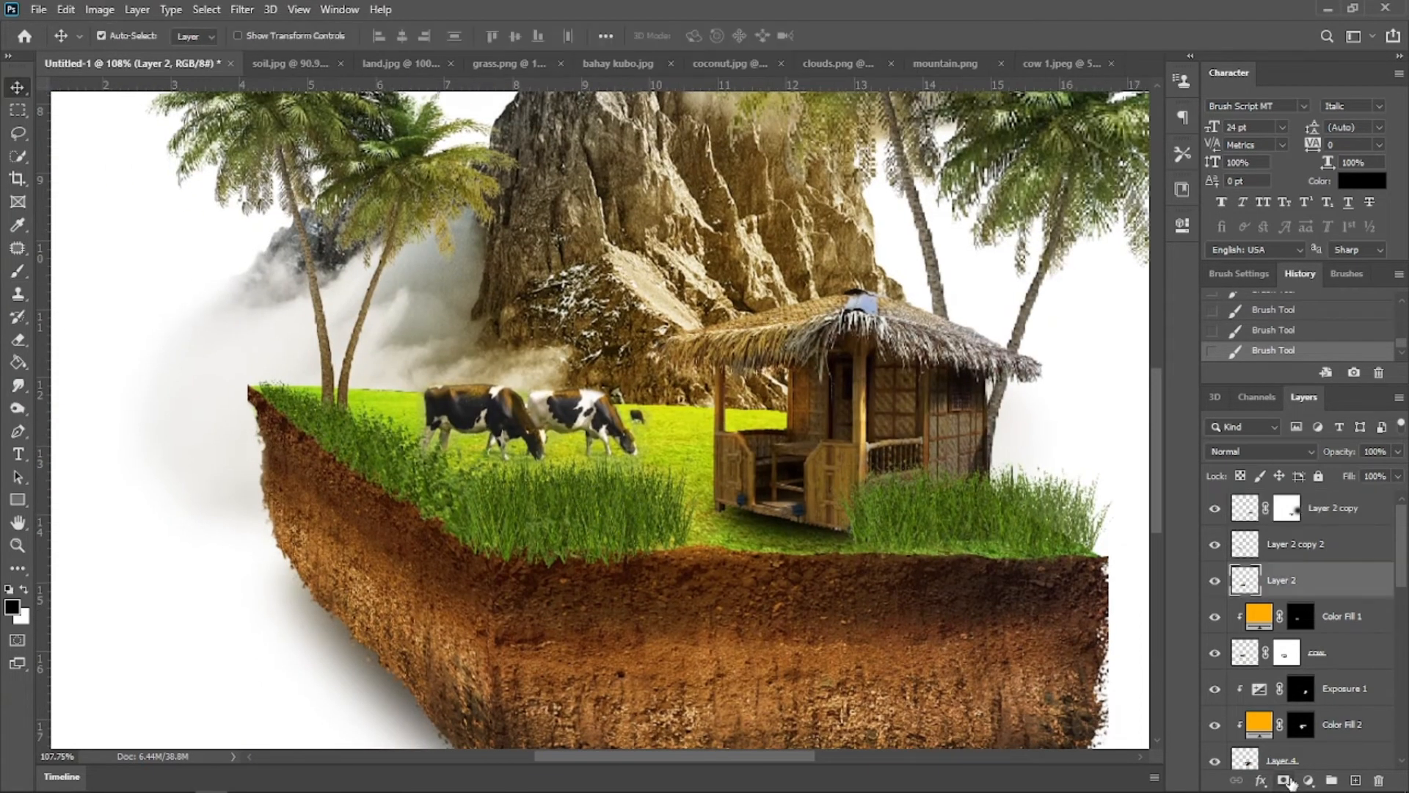
left_click(1283, 780)
key("b")
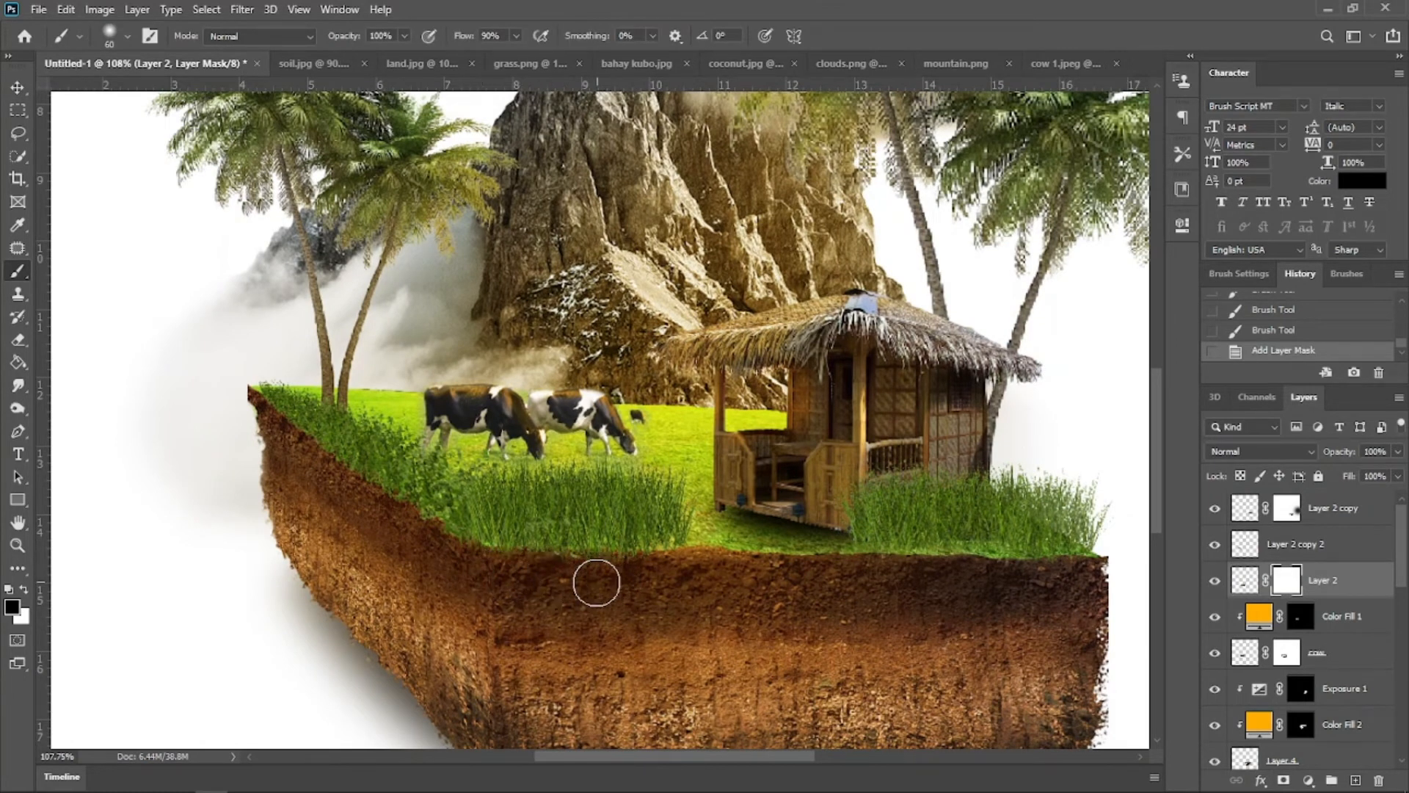
left_click_drag(589, 563, 506, 569)
mouse_move(488, 602)
left_mouse_down()
mouse_move(653, 623)
mouse_move(614, 569)
left_mouse_up()
left_click_drag(715, 582, 733, 597)
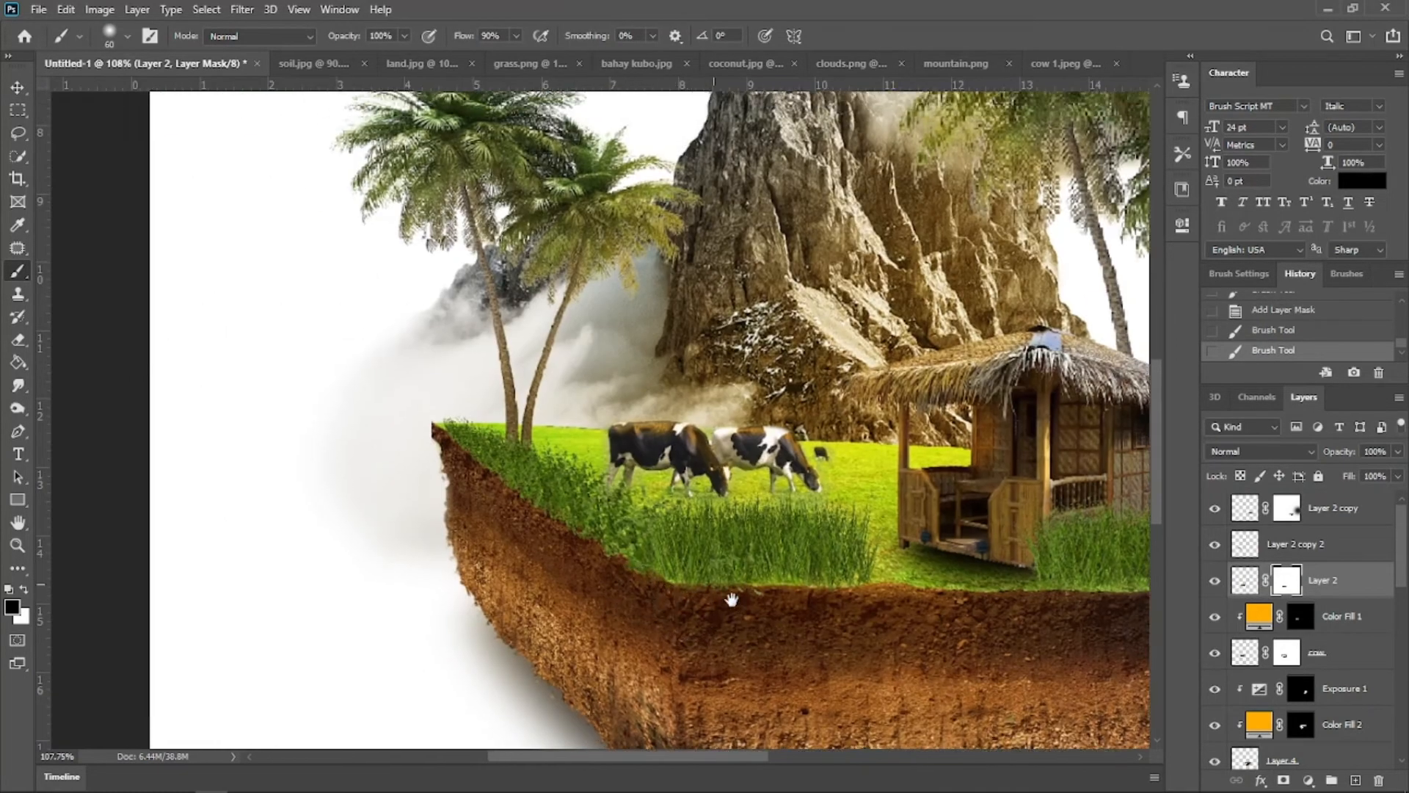
Step: Add a layer mask to the left grass tuft and mask its overhang along the block's slanted rim with the 60 px brush
key("v")
left_click(587, 514)
left_click(1283, 781)
key("b")
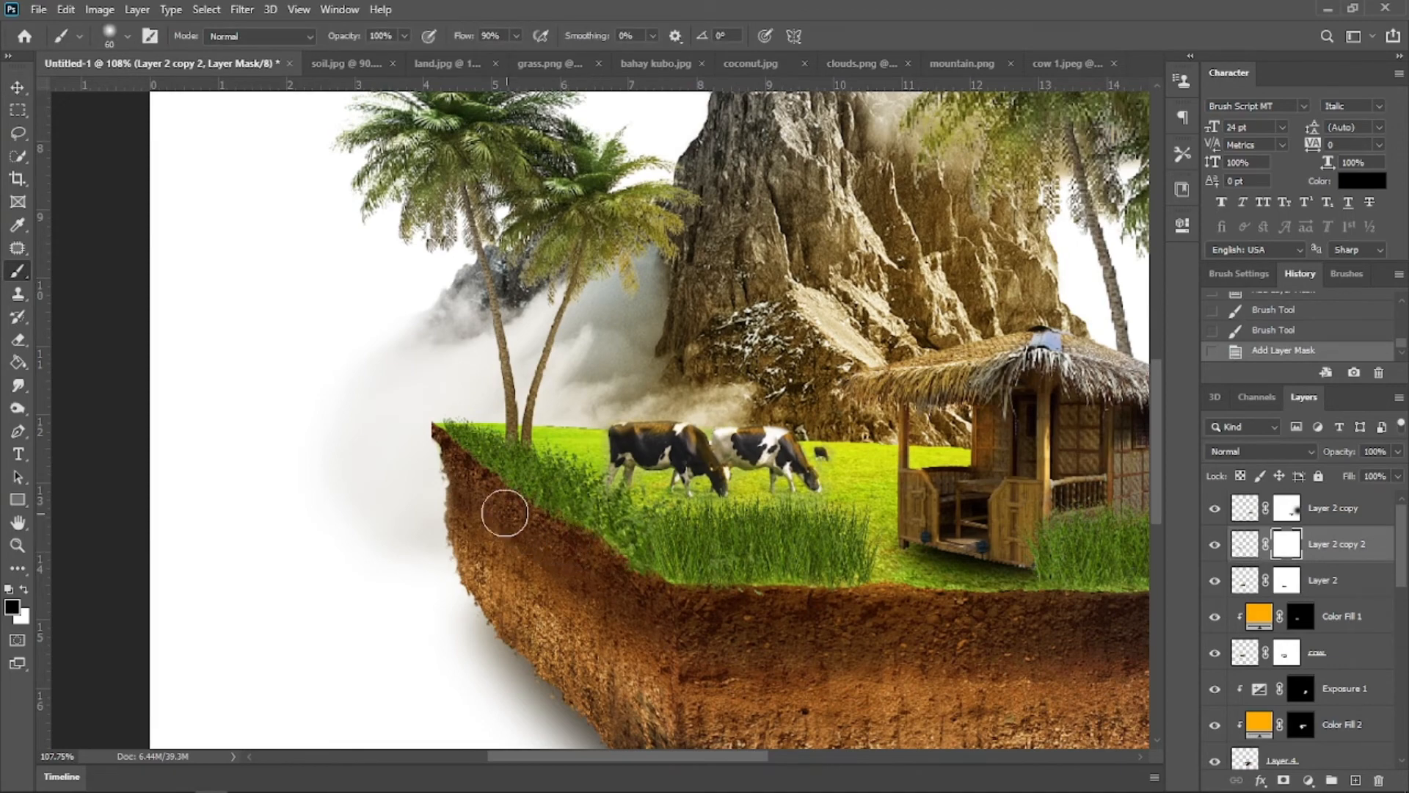
left_click(590, 570)
scroll(590, 571, "down", 4)
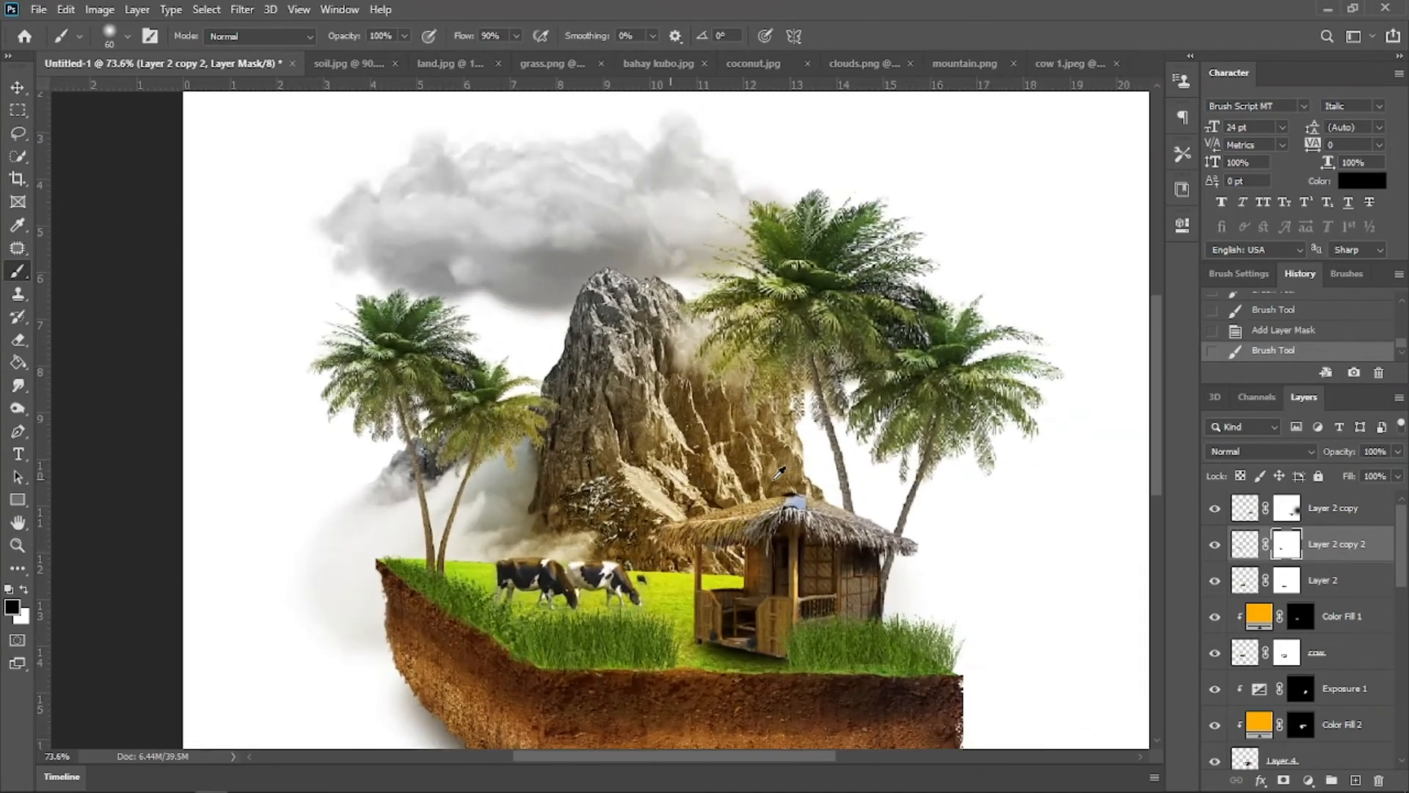
Step: Reposition the cloud layer behind the mountain peak slightly
key("v")
left_click_drag(639, 253, 631, 198)
scroll(800, 384, "down", 4)
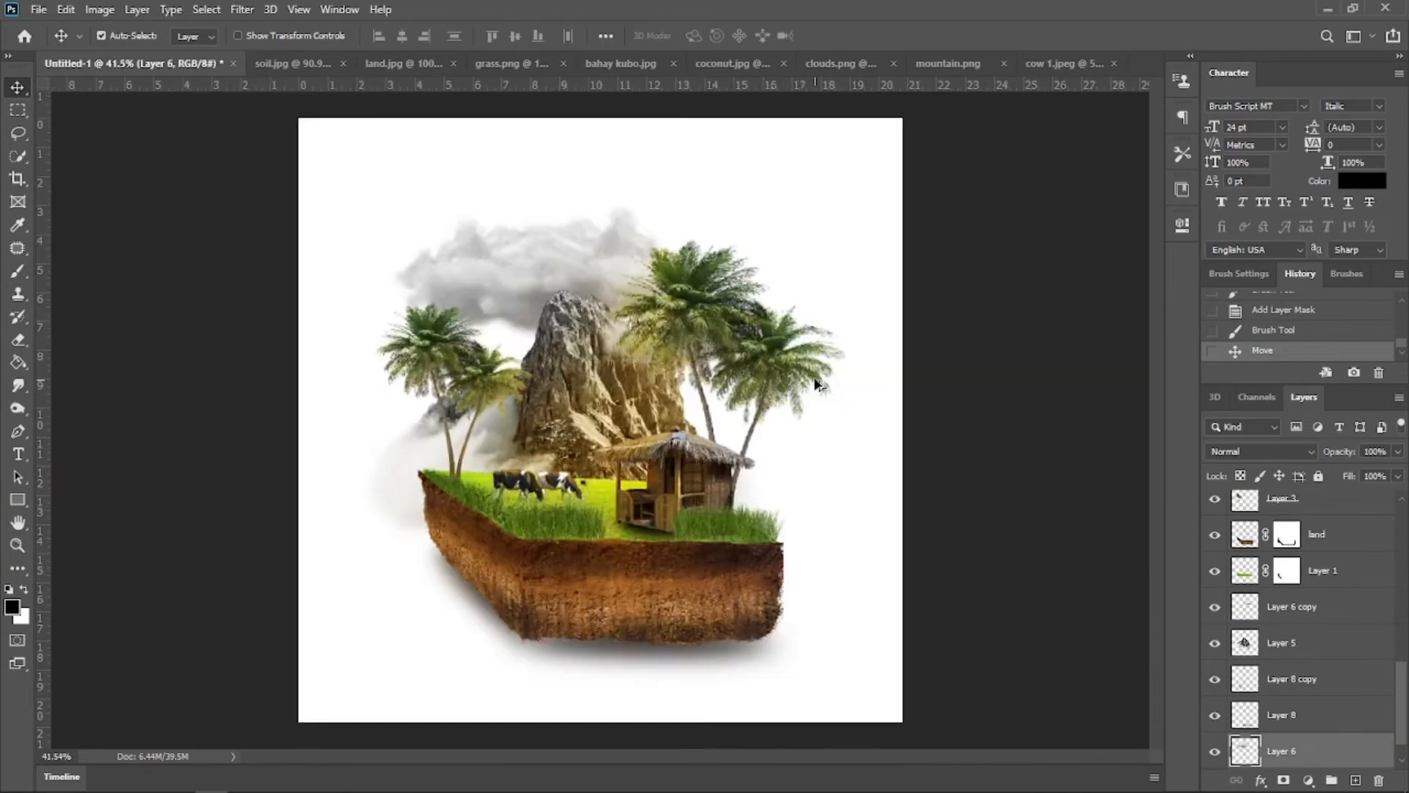
Step: Add a solid color fill of ffae00 clipped to the middle grass tuft and invert its mask to black
scroll(799, 385, "up", 5)
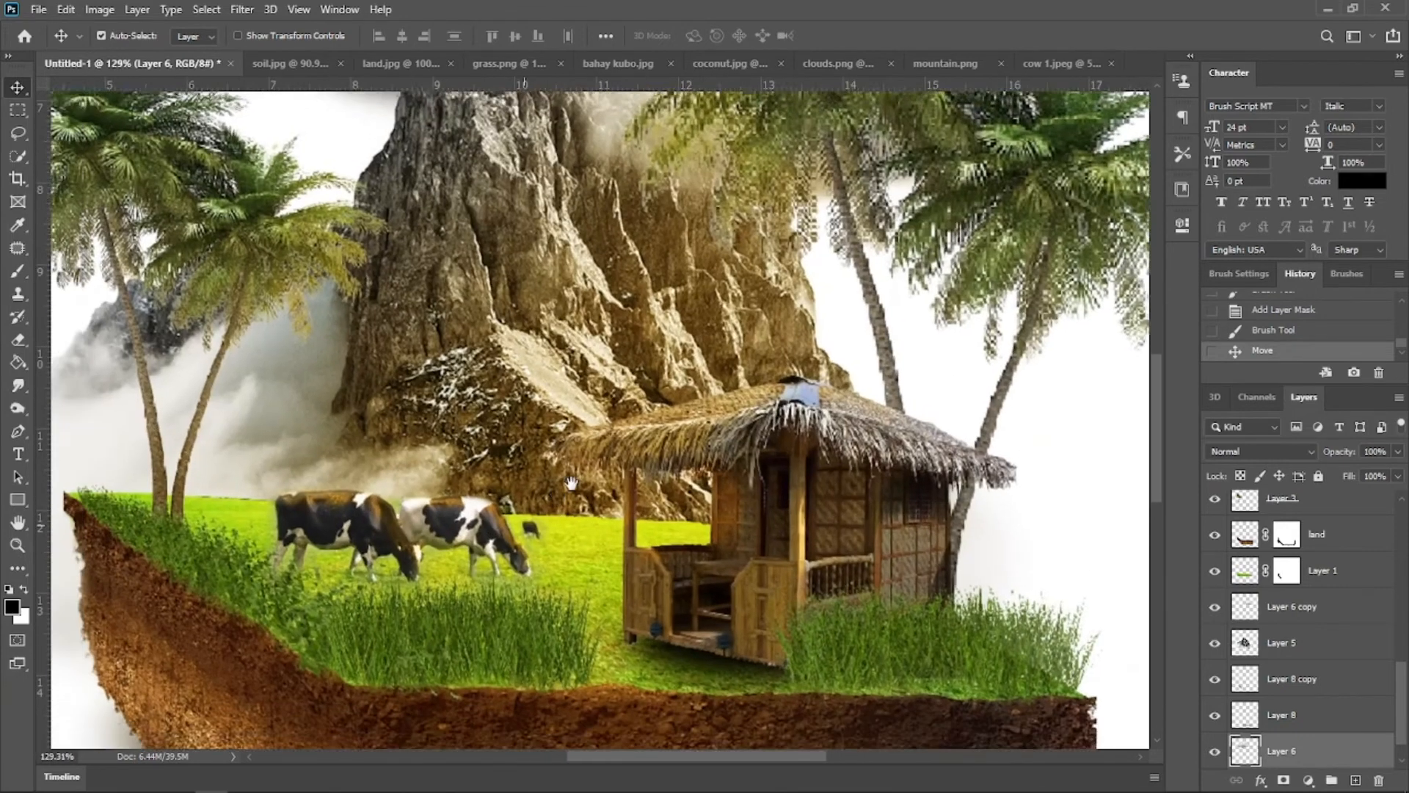
left_click(518, 626)
left_click(1307, 780)
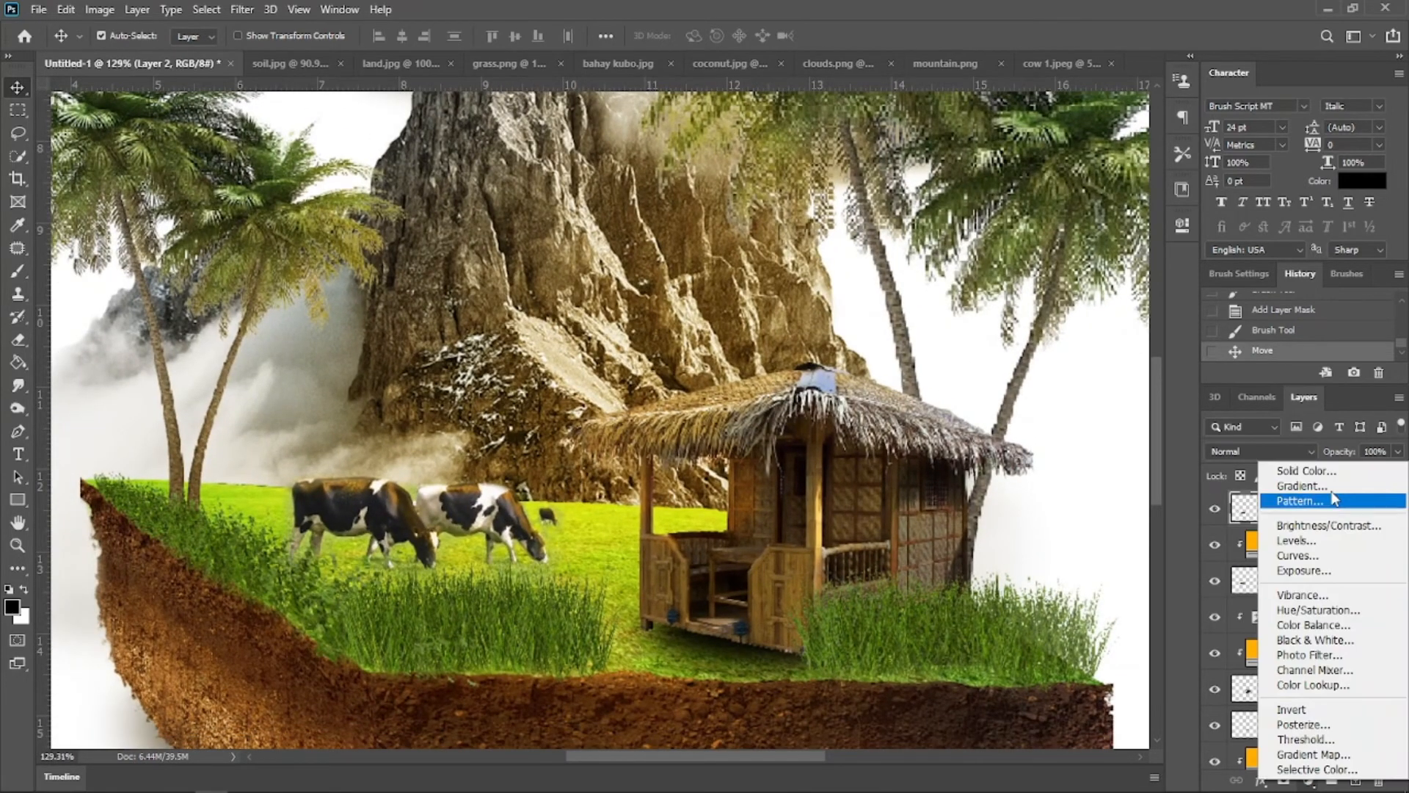
left_click(1310, 470)
type("ffae00")
left_click(1316, 346)
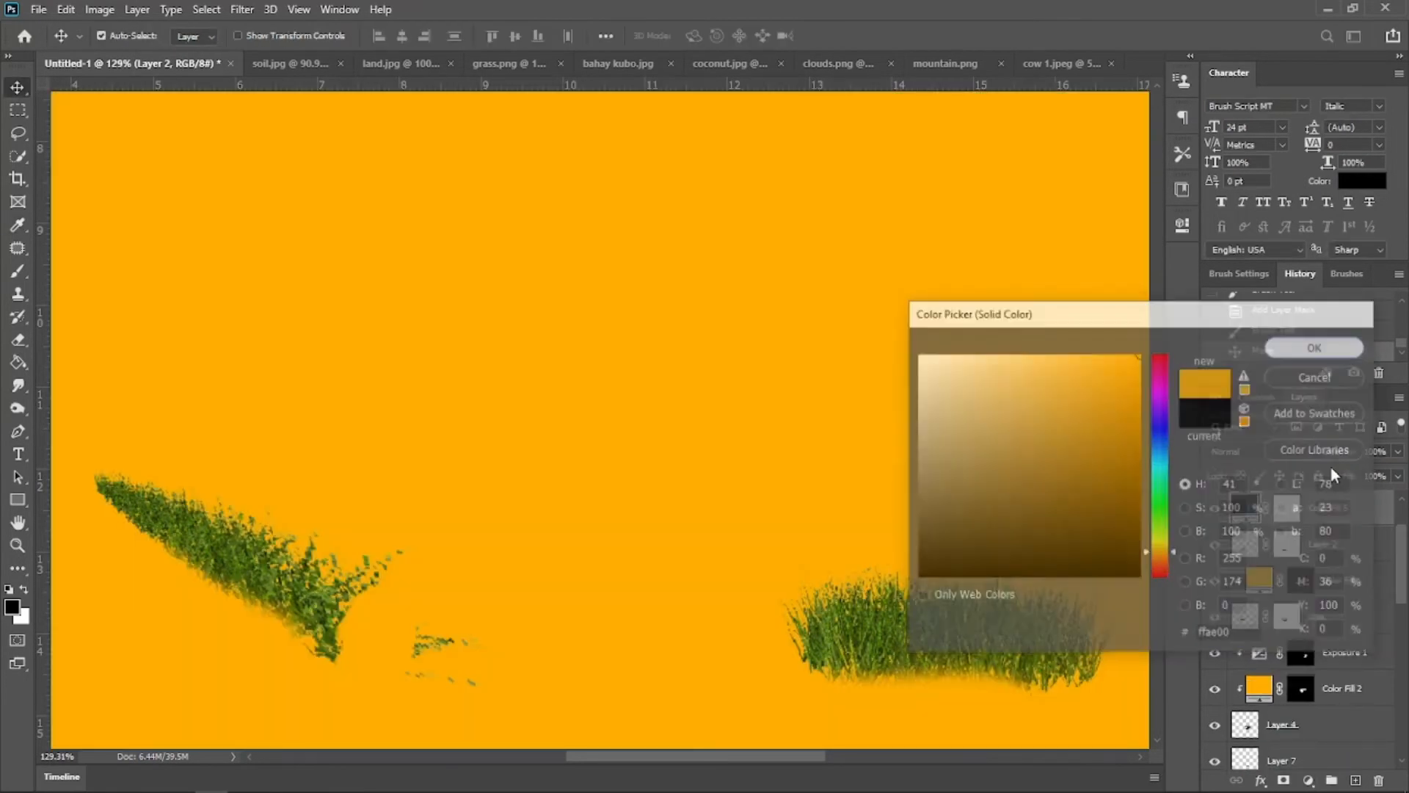
right_click(1313, 513)
left_click(1310, 387)
key("ctrl+i")
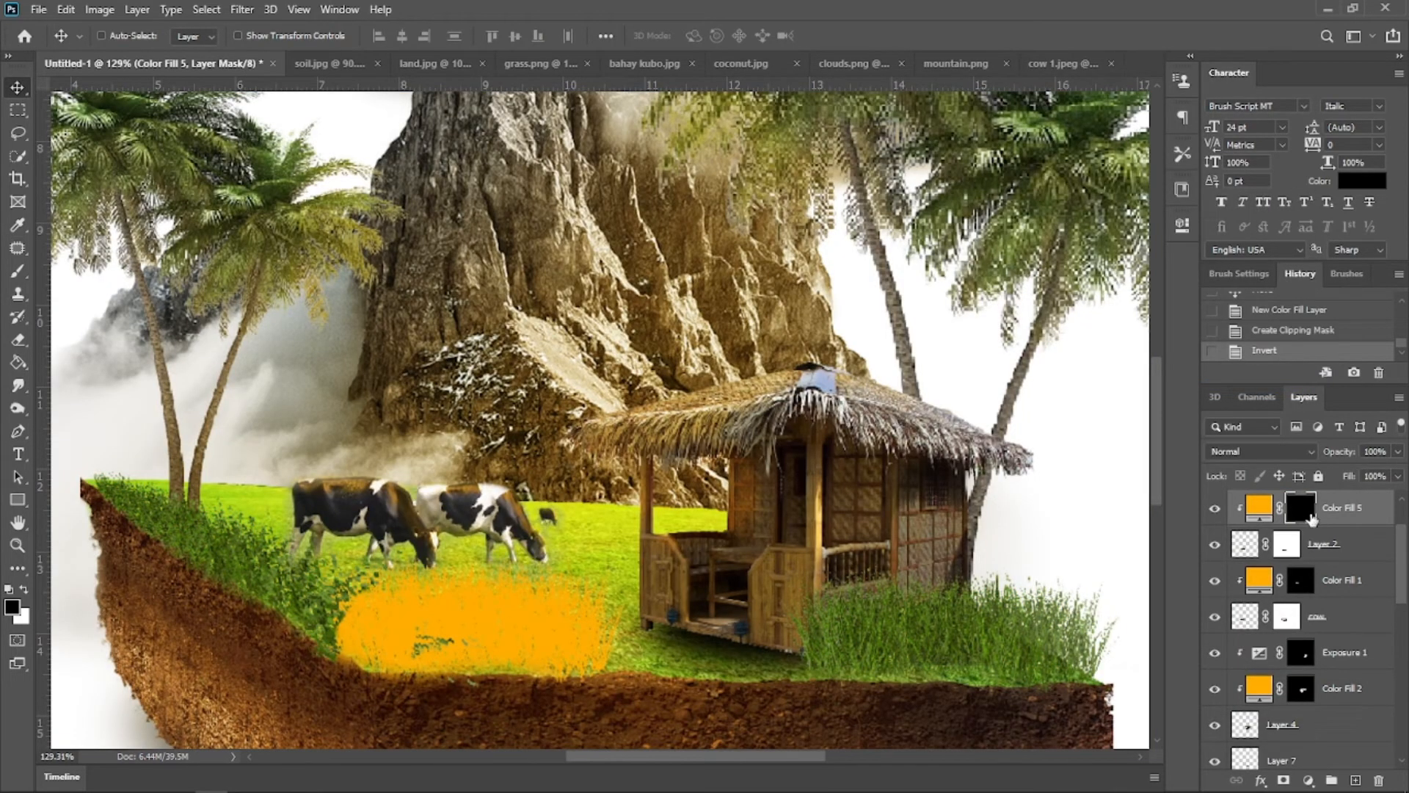
Step: Paint the orange fill in over the middle tuft's upper blades, with the fill at 38% opacity and Overlay blending
key("b")
mouse_move(403, 580)
left_mouse_down()
mouse_move(587, 587)
mouse_move(345, 595)
left_mouse_up()
left_click_drag(1333, 481, 1346, 470)
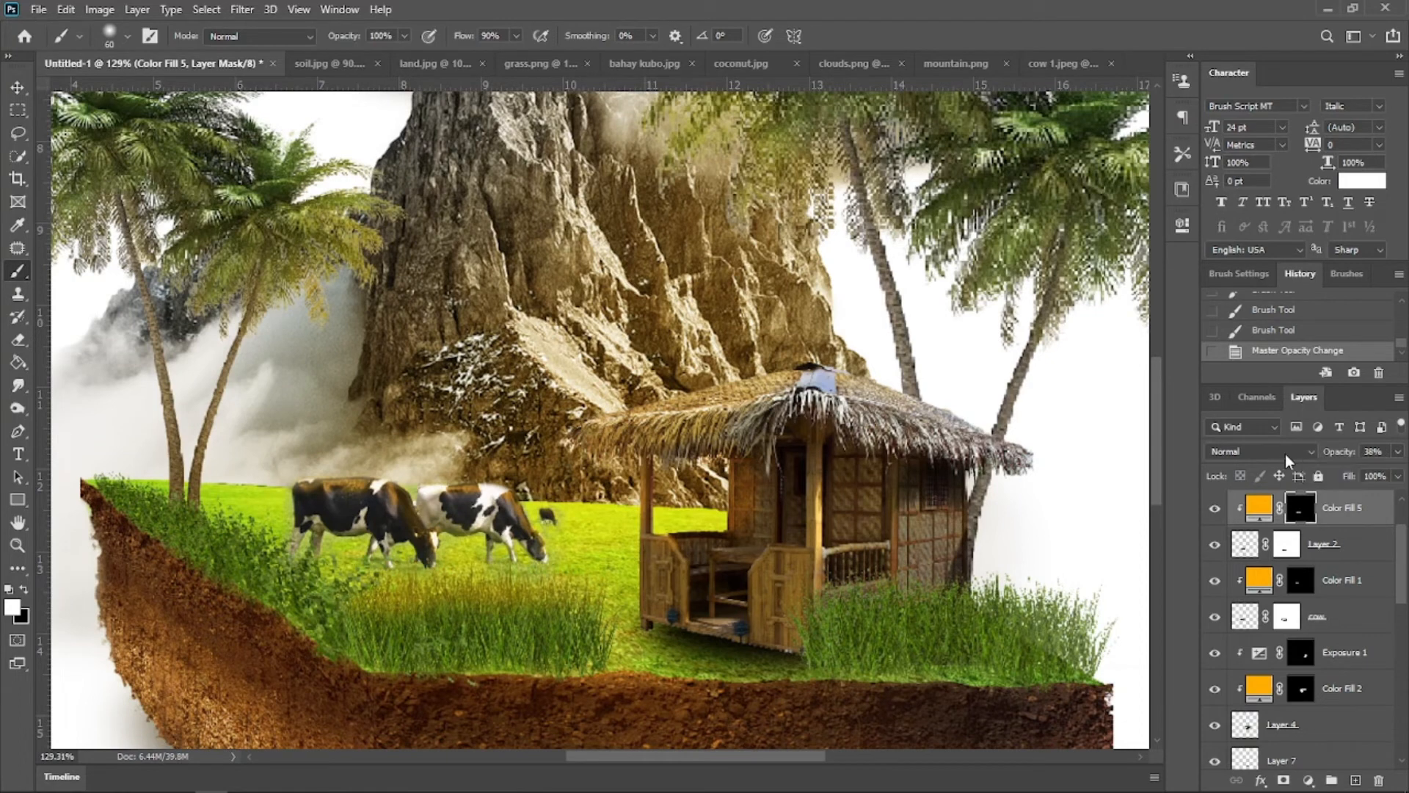
left_click(1259, 451)
left_click(1247, 565)
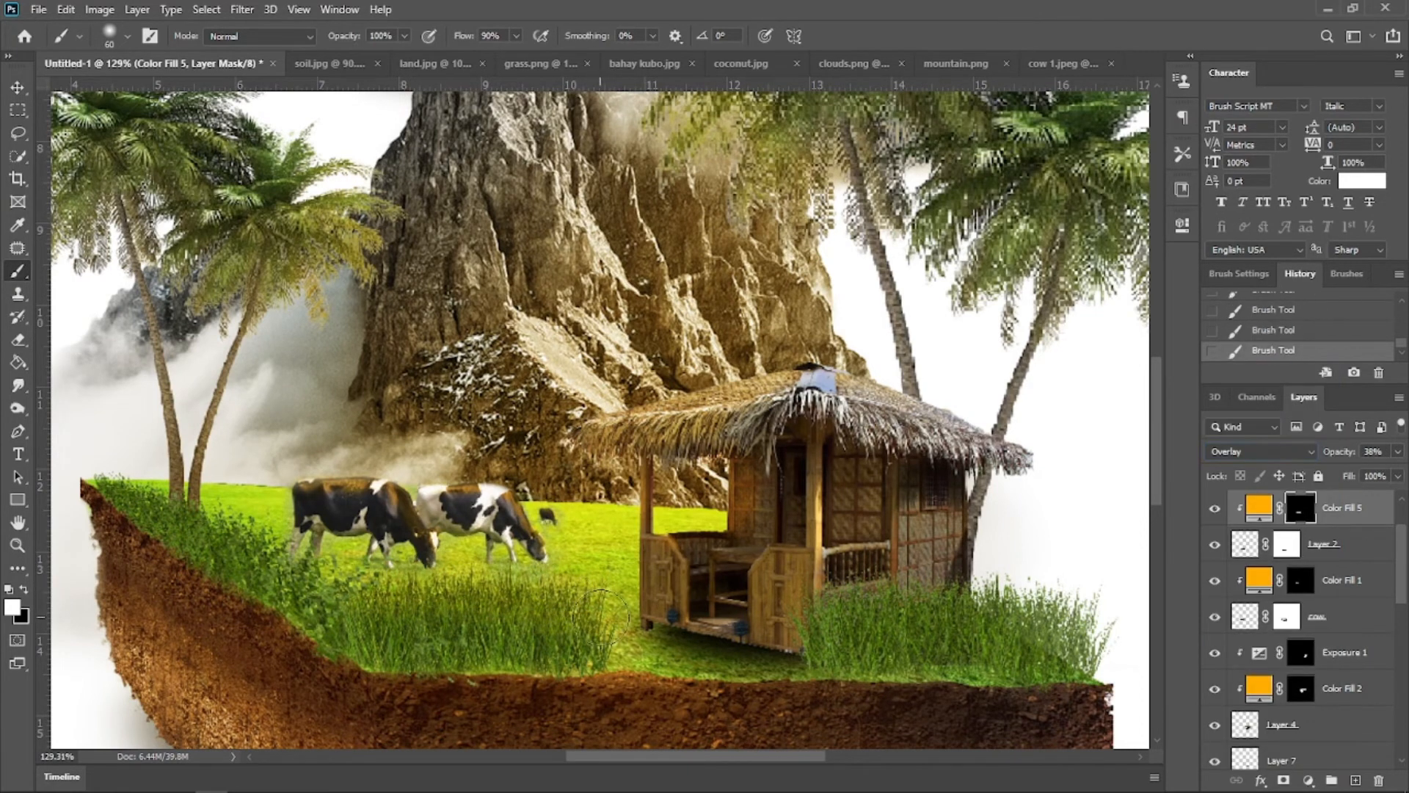
Step: Add an orange solid color fill clipped to the left grass tuft and invert its mask to black
scroll(522, 583, "down", 2)
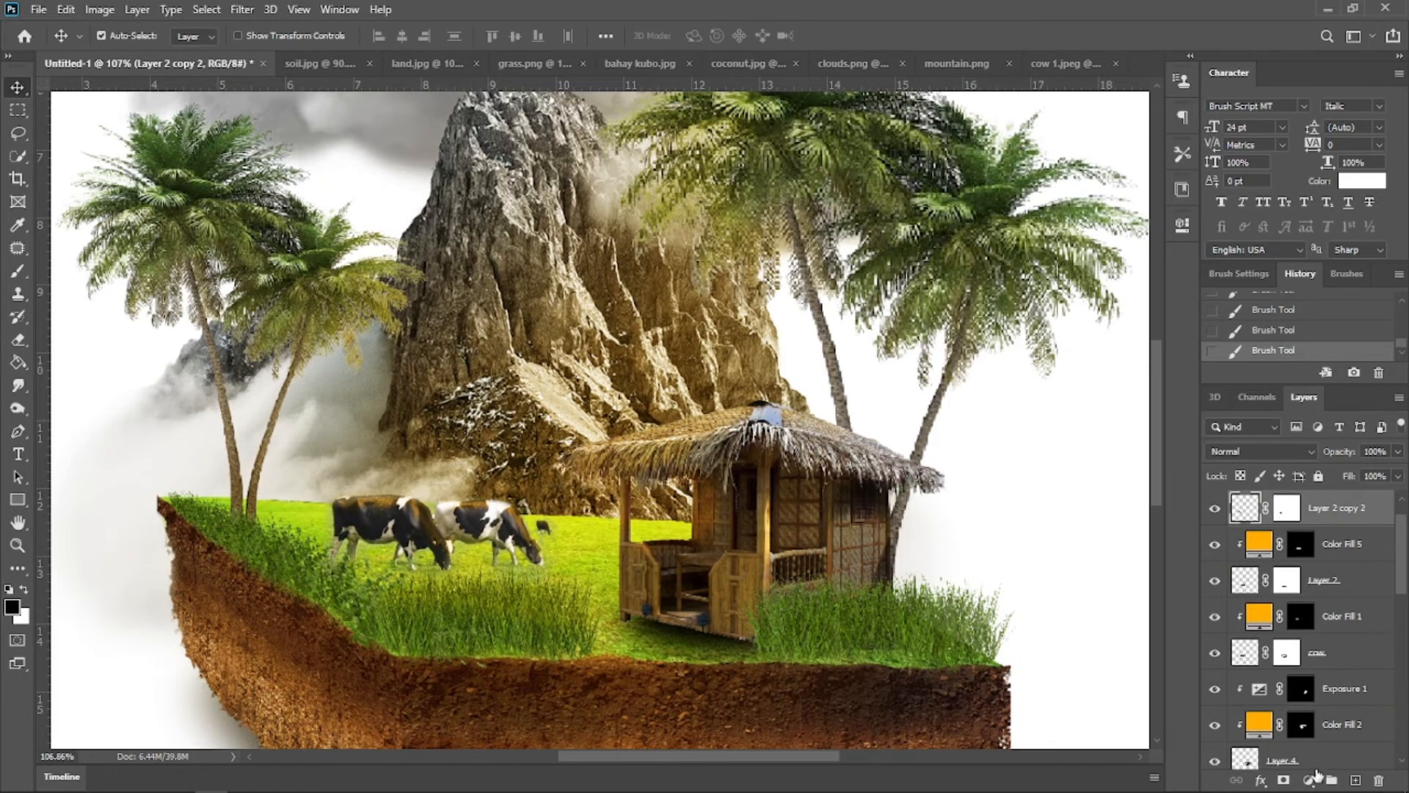
left_click(1307, 780)
left_click(1374, 479)
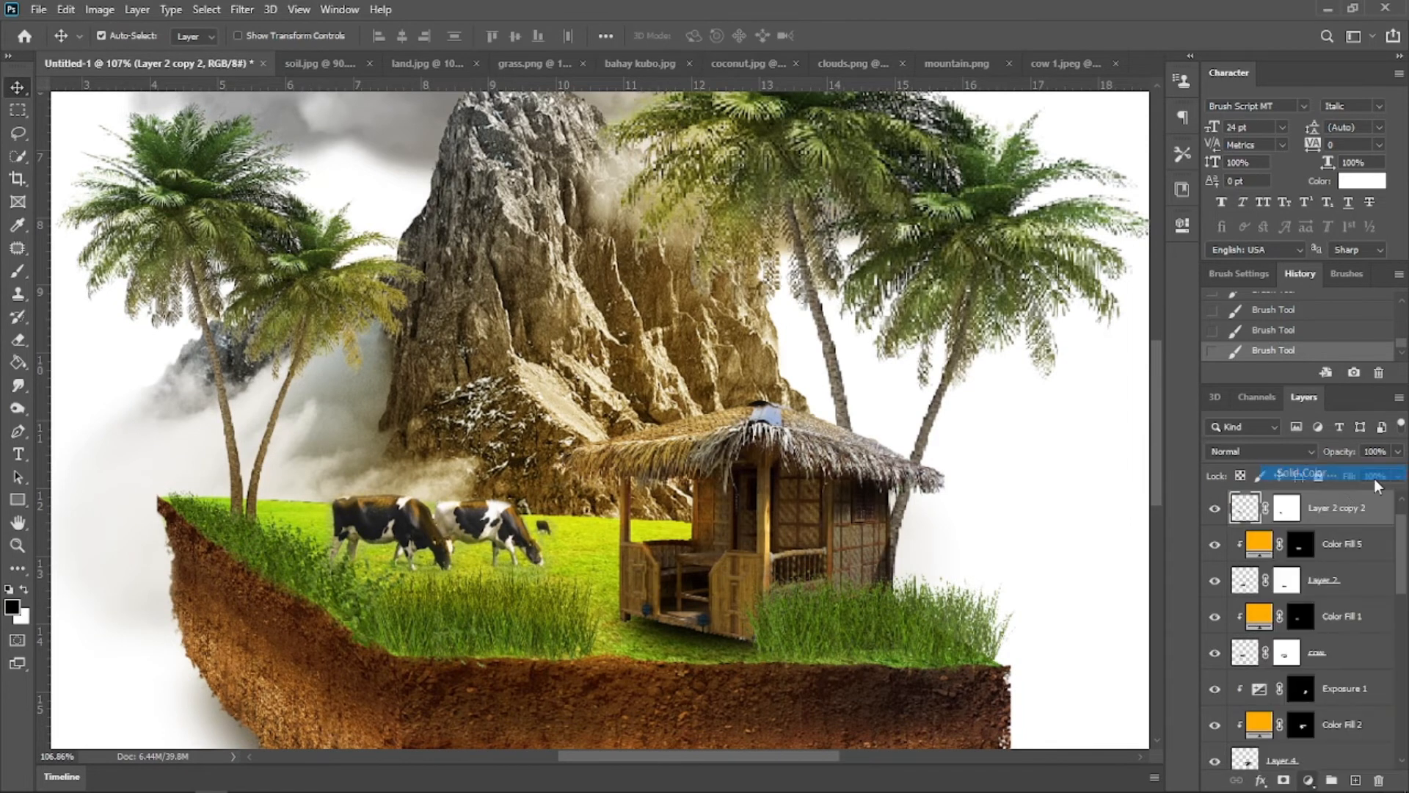
left_click(1160, 550)
left_click(1317, 345)
right_click(1350, 506)
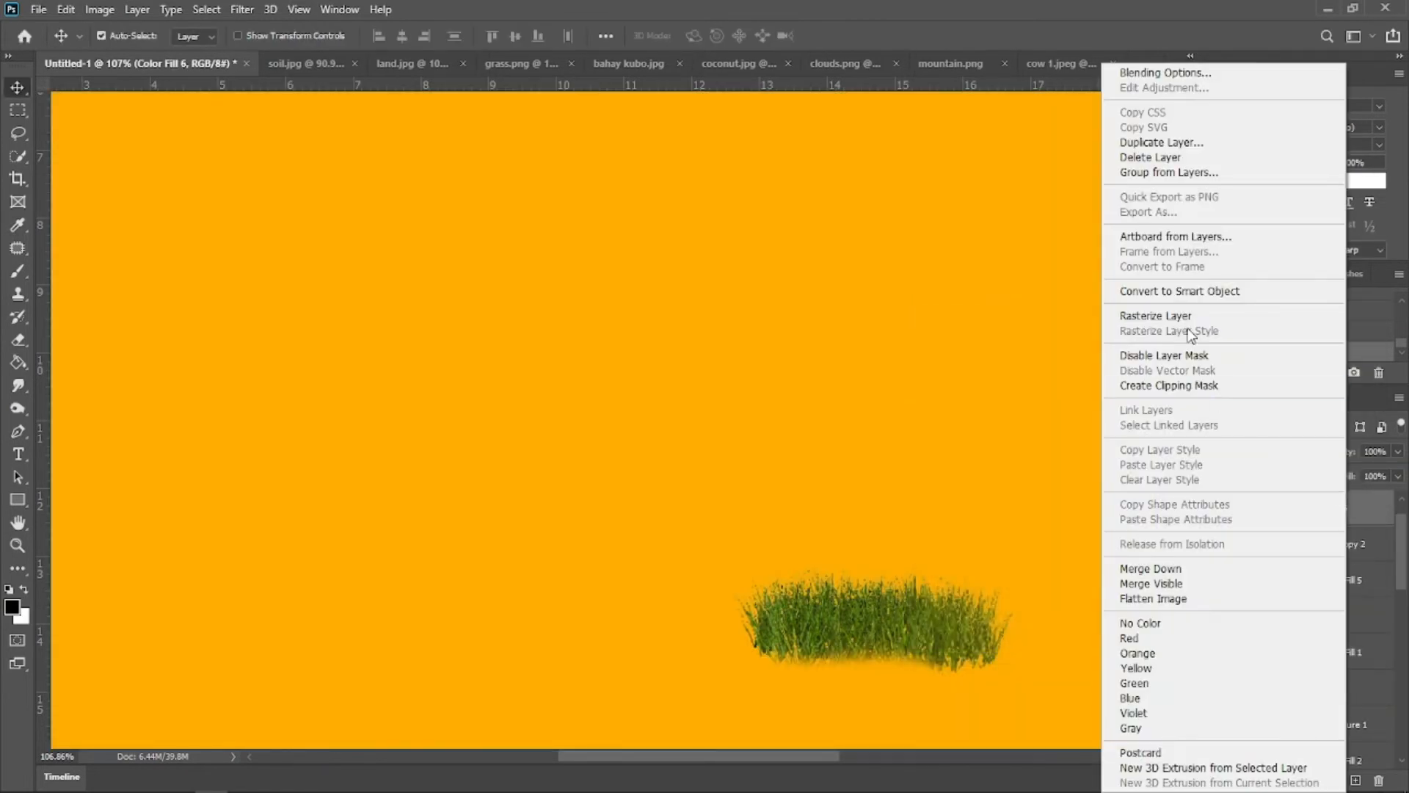
left_click(1191, 382)
left_click(1300, 506)
key("ctrl+i")
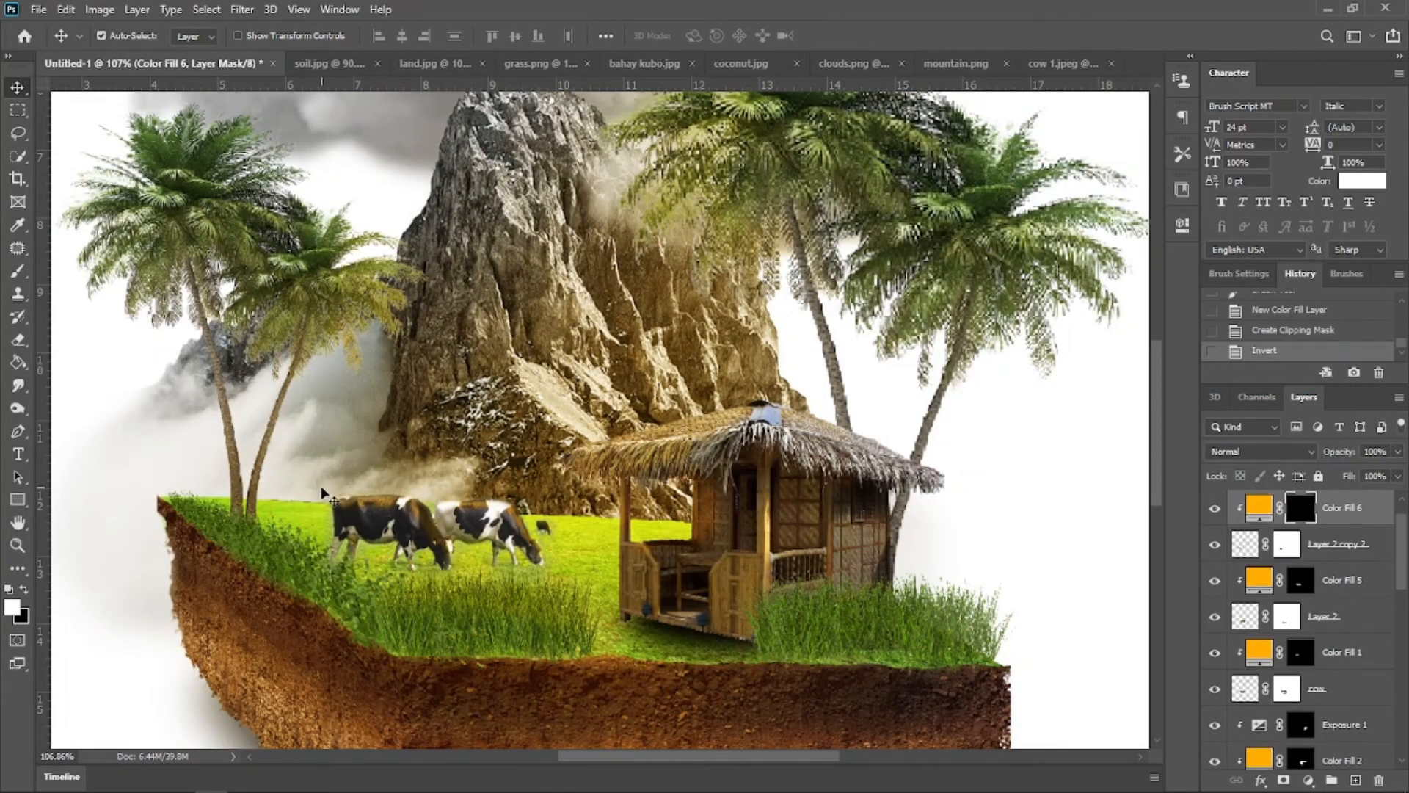
Step: Paint the orange fill in along the left tuft's upper edge, blending it as Overlay at 48% opacity
key("b")
left_click_drag(325, 549, 238, 514)
left_click_drag(317, 564, 338, 565)
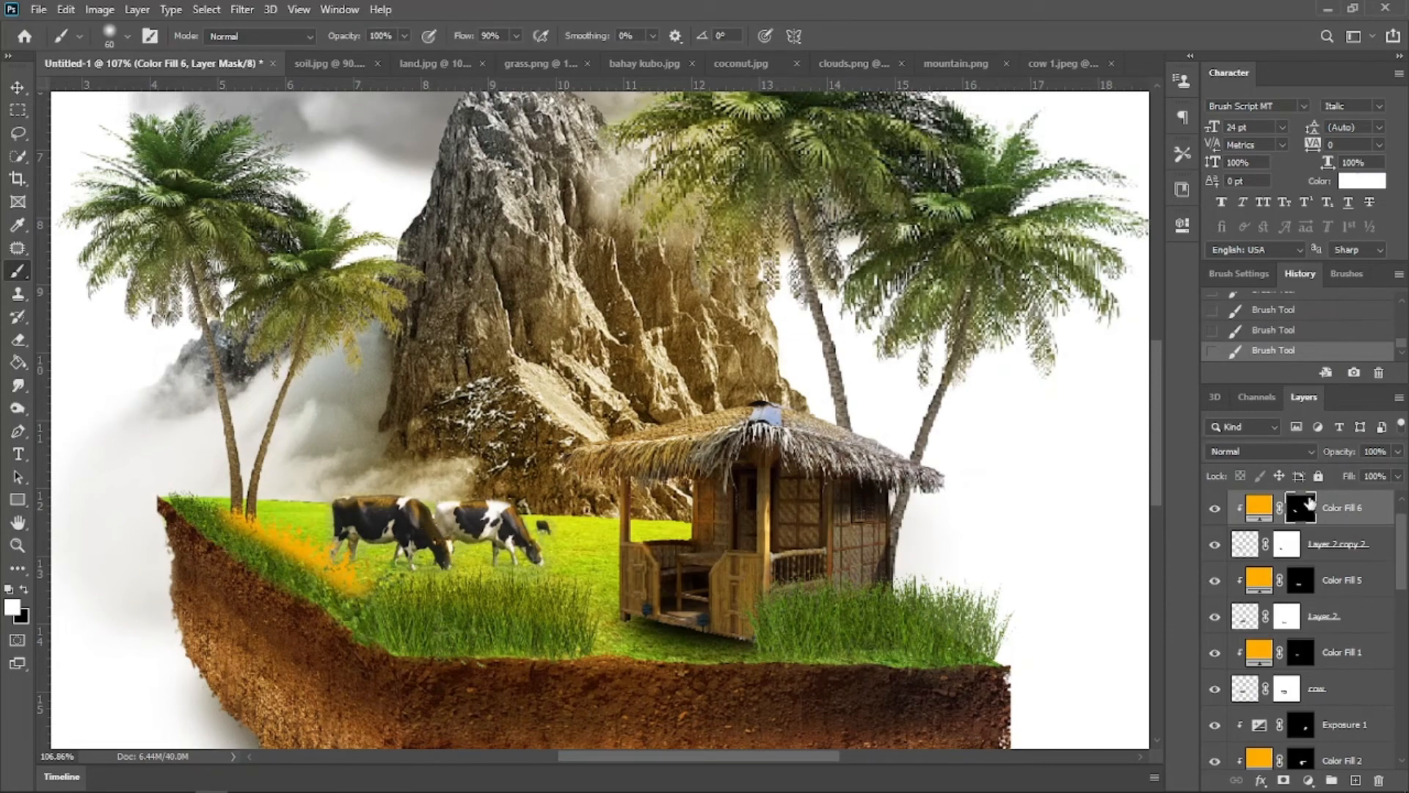
left_click(1259, 451)
left_click(1291, 566)
left_click_drag(1396, 470, 1346, 471)
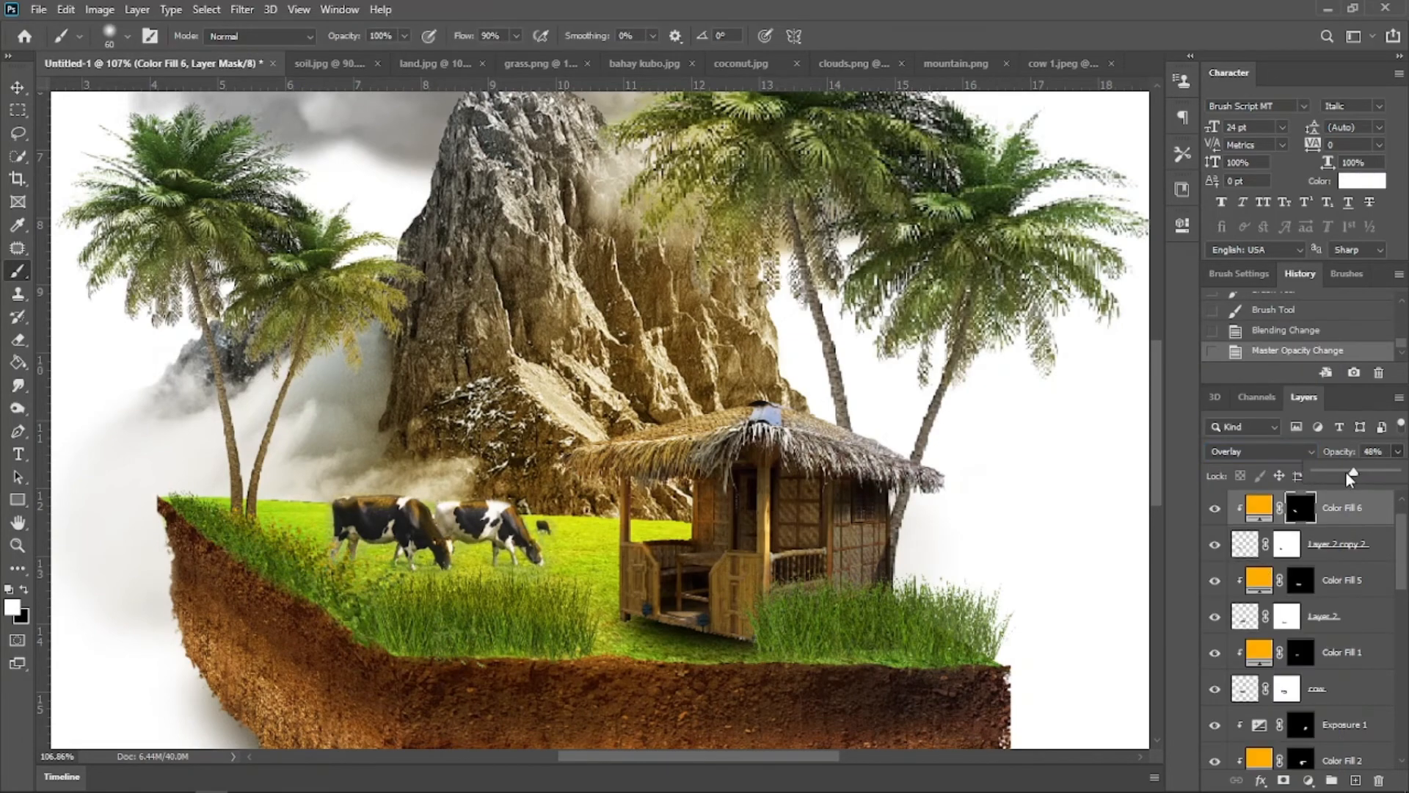
Step: Darken the soil sides of the land layer with the Burn tool at 200 px, Midtones range and 29% exposure
scroll(729, 554, "down", 5)
key("v")
scroll(729, 554, "up", 3)
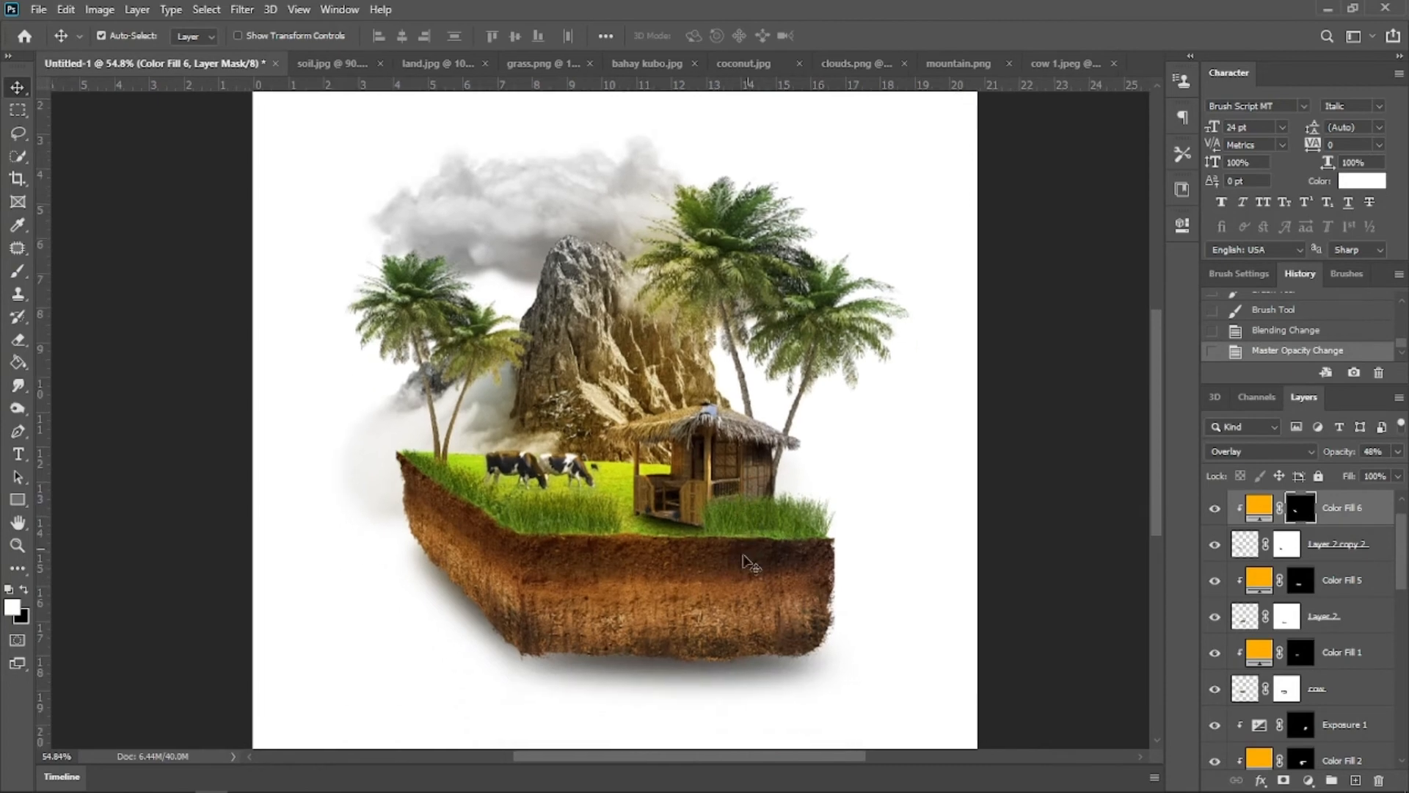
left_click(731, 584)
key("o")
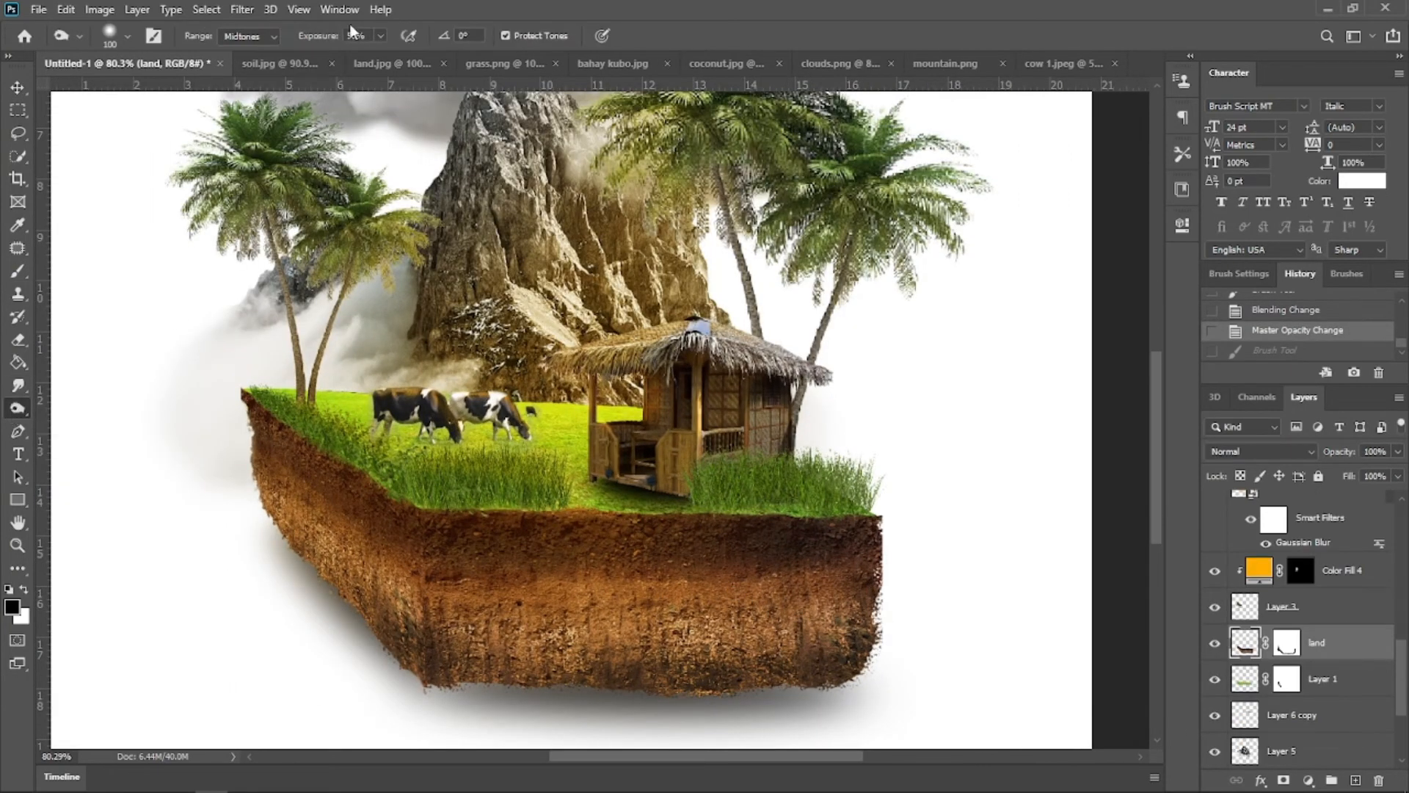
left_click(558, 611)
key("bracketright")
key("bracketright")
key("bracketright")
key("bracketright")
mouse_move(712, 607)
left_mouse_down()
mouse_move(805, 619)
mouse_move(844, 601)
left_mouse_up()
mouse_move(499, 617)
left_mouse_down()
mouse_move(346, 576)
mouse_move(323, 547)
left_mouse_up()
Step: Lock the Rectangle 1 glow layer so that the mountain beneath it can be picked on the canvas
scroll(812, 585, "down", 3)
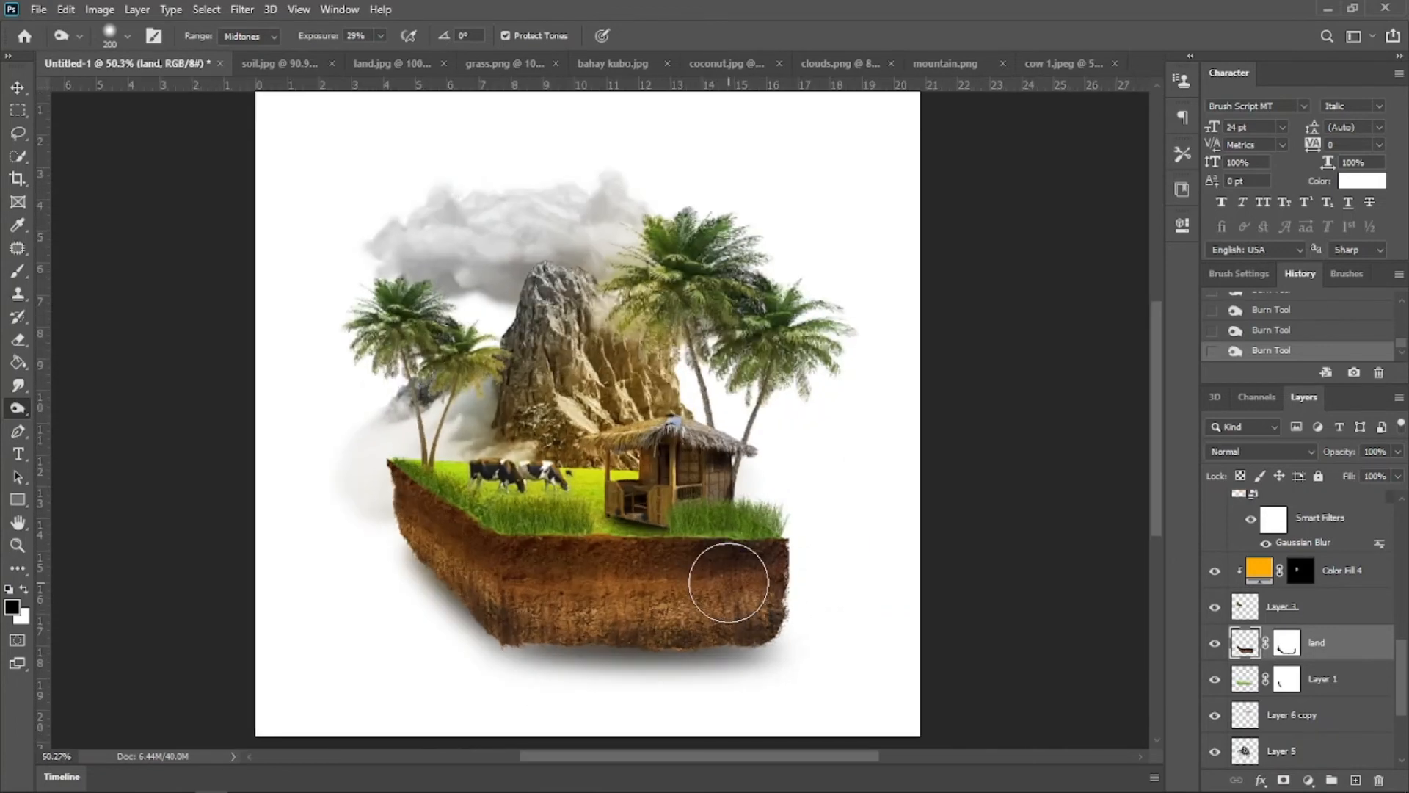
scroll(729, 585, "up", 1)
key("v")
left_click(512, 242)
key("o")
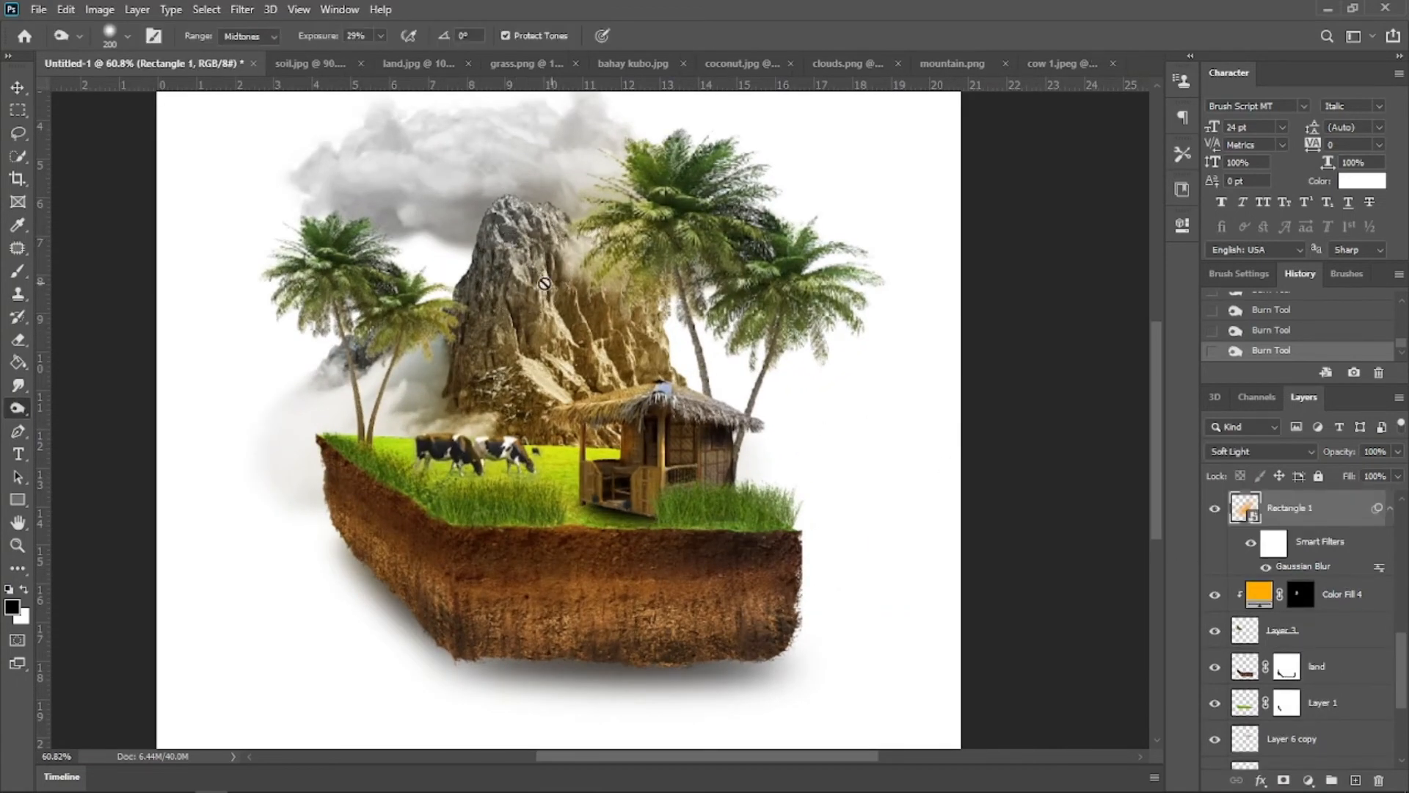
key("v")
scroll(407, 415, "up", 1)
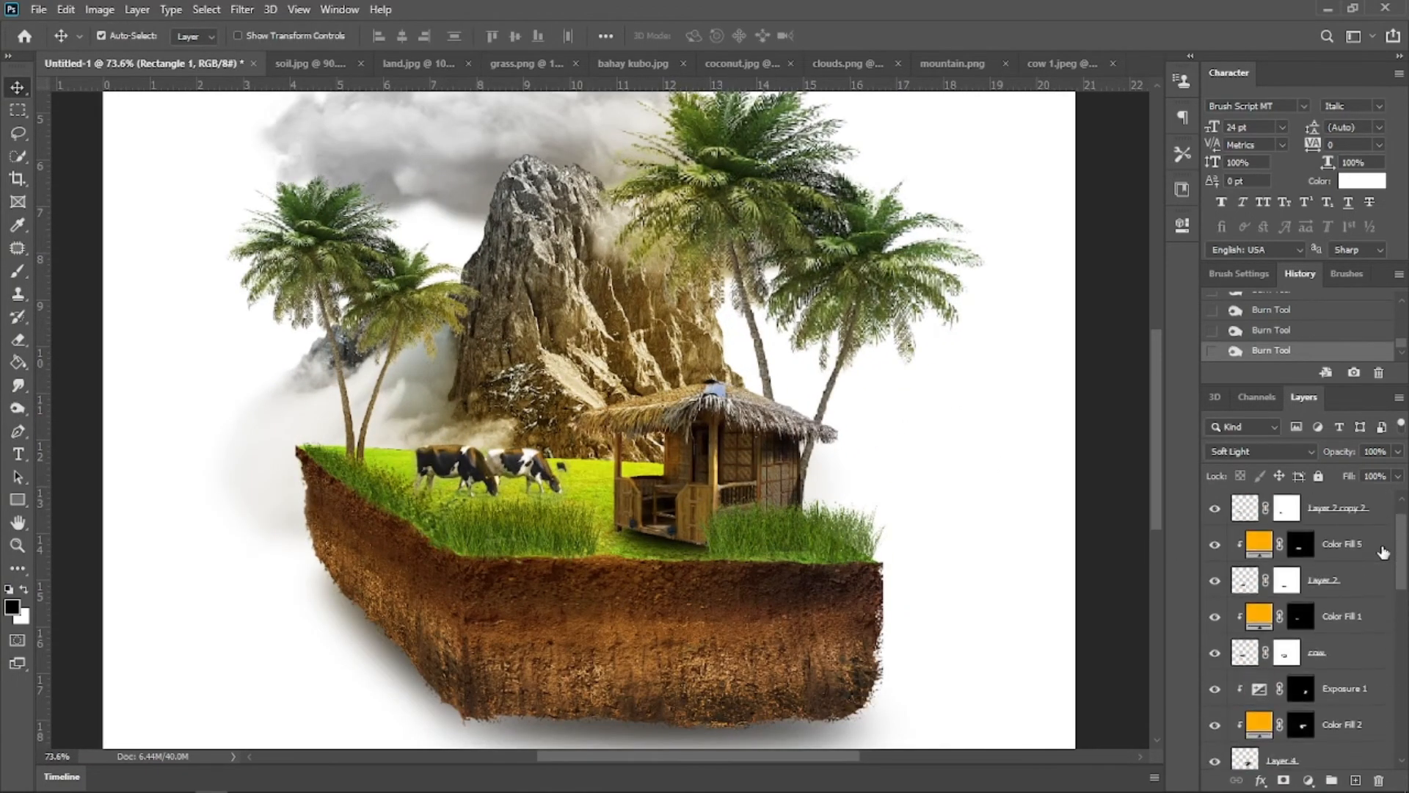
scroll(1370, 542, "down", 4)
left_click(1277, 476)
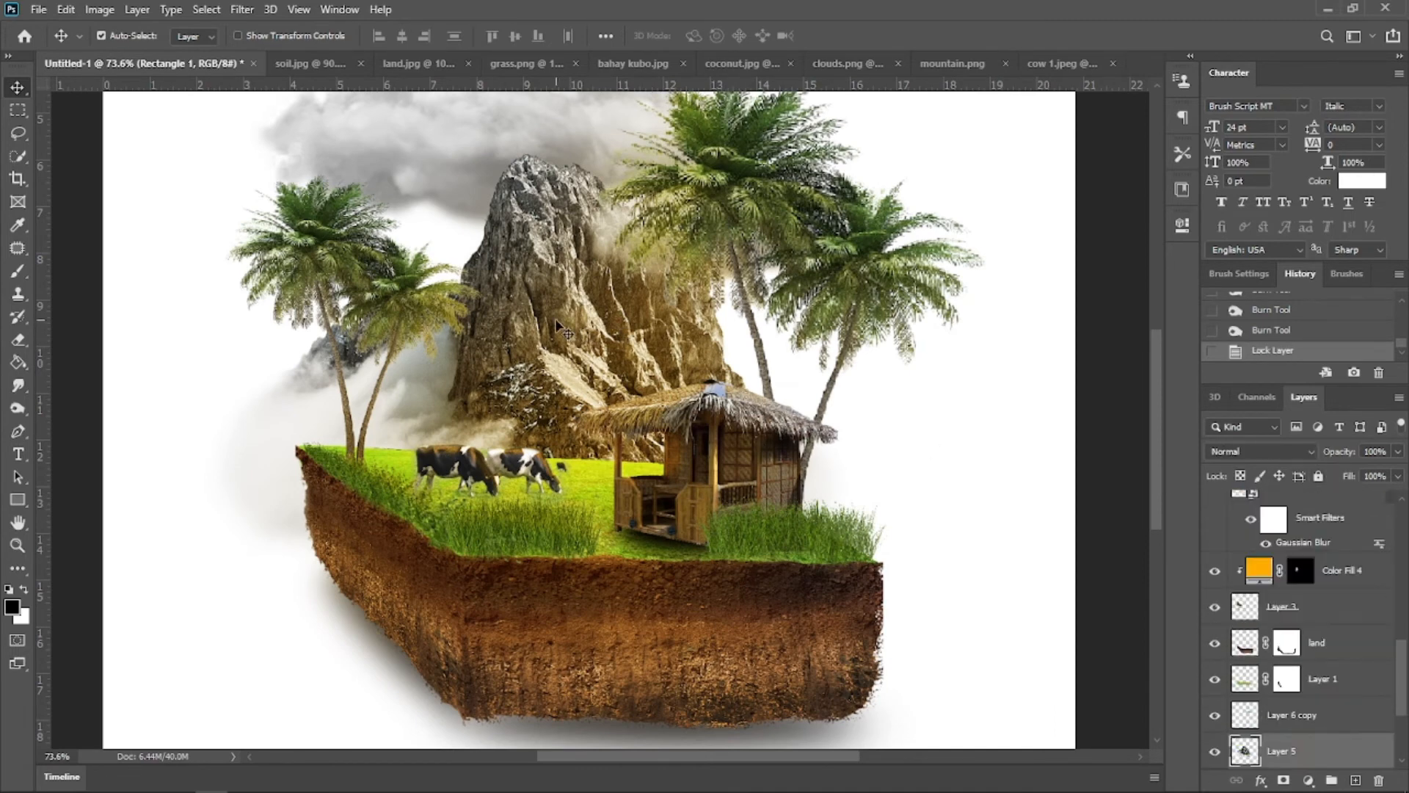
Step: Darken the mountain's shaded side and the palms at the block's left end with the 200 px Burn tool
mouse_move(582, 238)
left_mouse_down()
mouse_move(580, 200)
mouse_move(491, 429)
mouse_move(566, 261)
left_mouse_up()
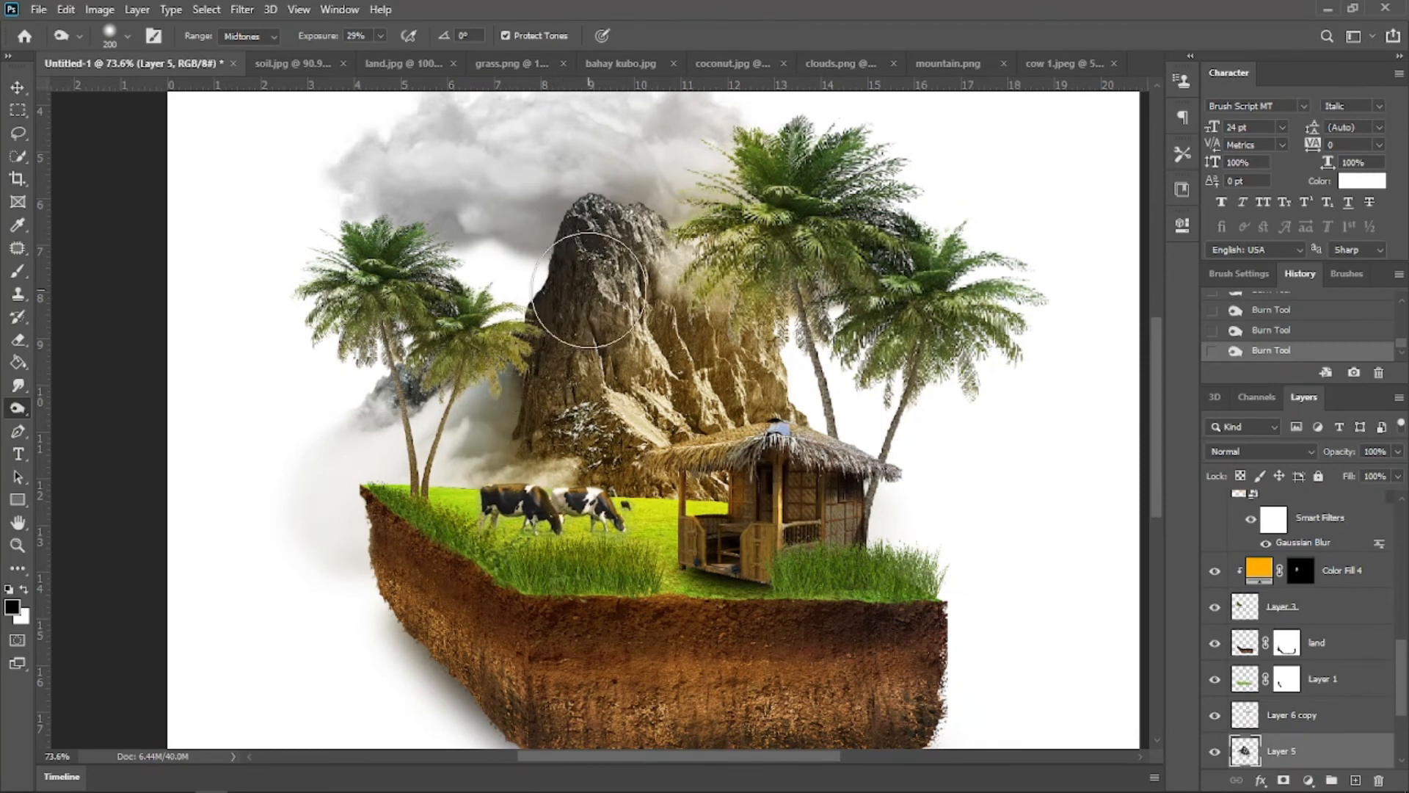
key("v")
left_click(449, 351)
key("o")
mouse_move(294, 308)
left_mouse_down()
mouse_move(378, 366)
mouse_move(390, 428)
left_mouse_up()
Step: Darken the fronds and trunks of the palms behind the hut with the Burn tool at 29% exposure
key("v")
left_click(965, 331)
key("o")
mouse_move(967, 294)
left_mouse_down()
mouse_move(951, 377)
mouse_move(875, 456)
mouse_move(908, 510)
left_mouse_up()
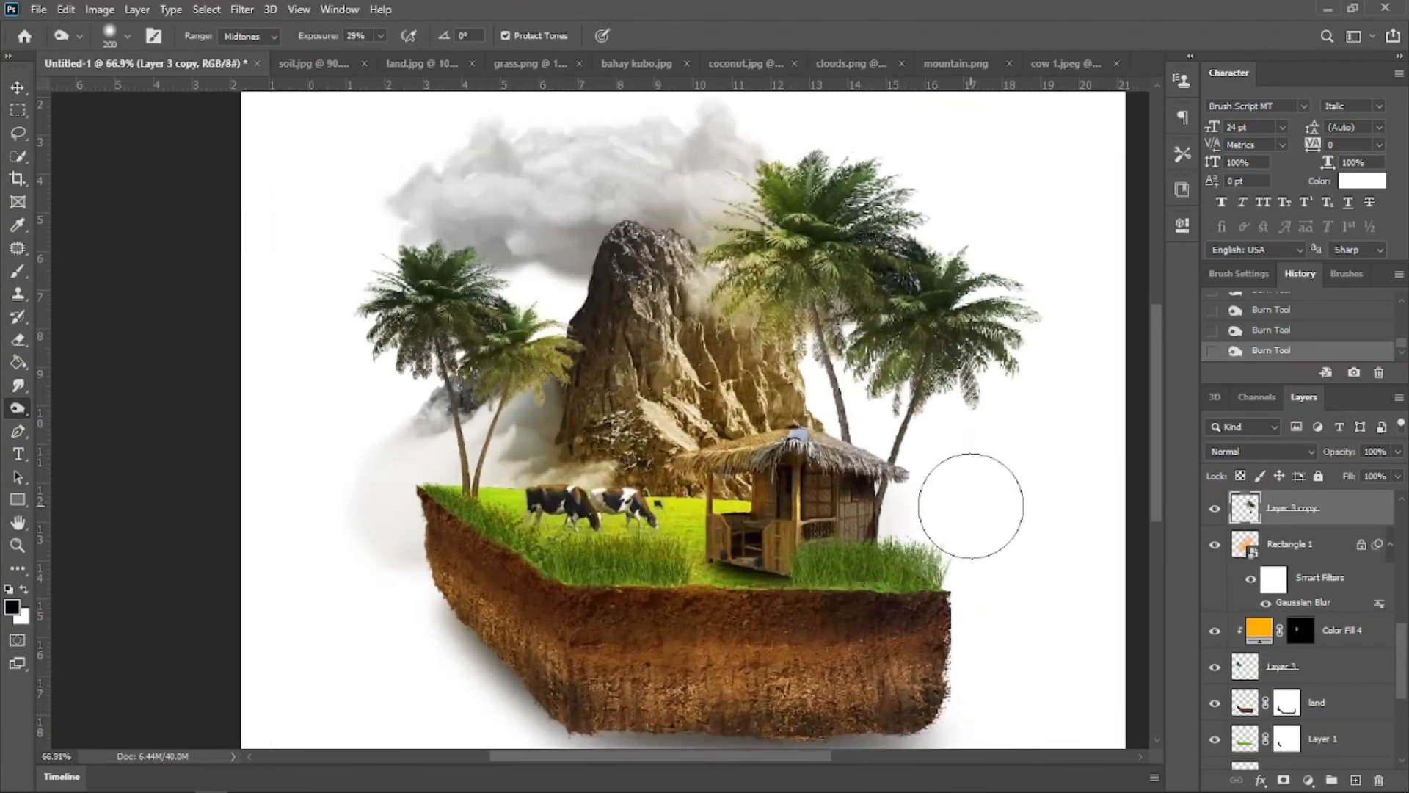
scroll(974, 504, "up", 3)
key("v")
left_click(774, 561)
scroll(923, 476, "down", 4)
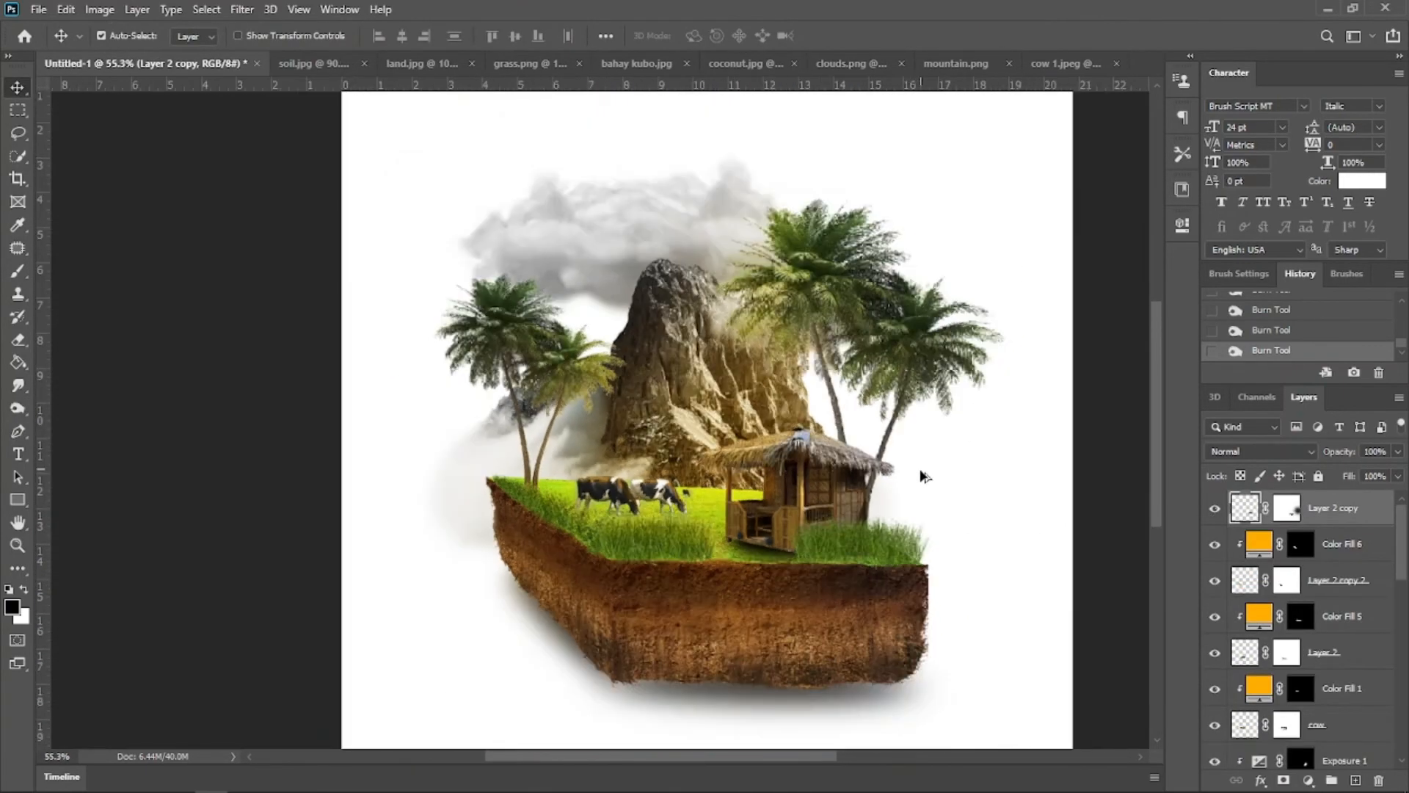
scroll(921, 478, "down", 2)
scroll(827, 497, "up", 3)
left_click_drag(665, 516, 706, 486)
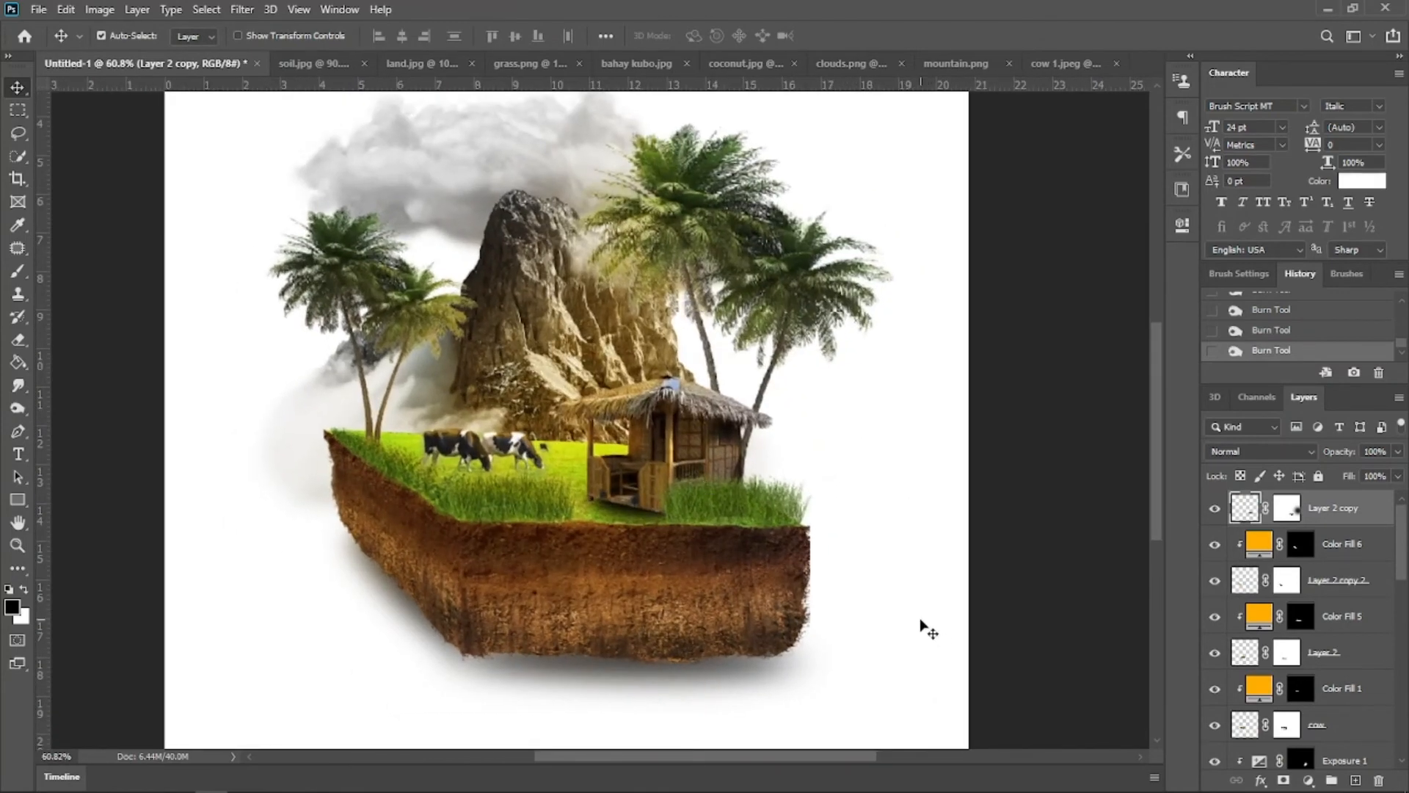
Step: Nudge the grass tuft in front of the hut down onto the block's soil edge
left_click(745, 525)
key("Down")
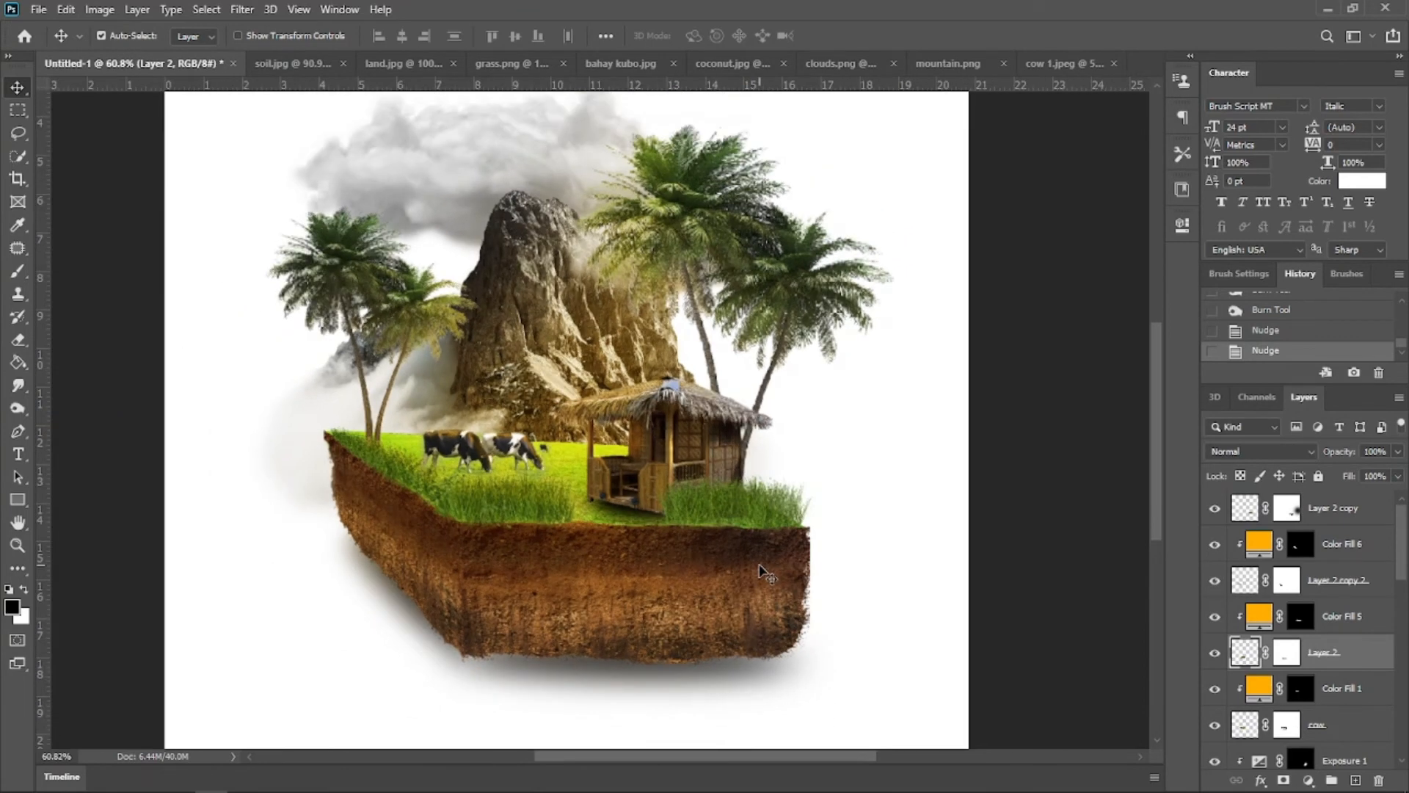
left_click(760, 566)
Step: Add a gradient fill layer above Layer 6 using the light green preset from the Greens group
left_click(1309, 780)
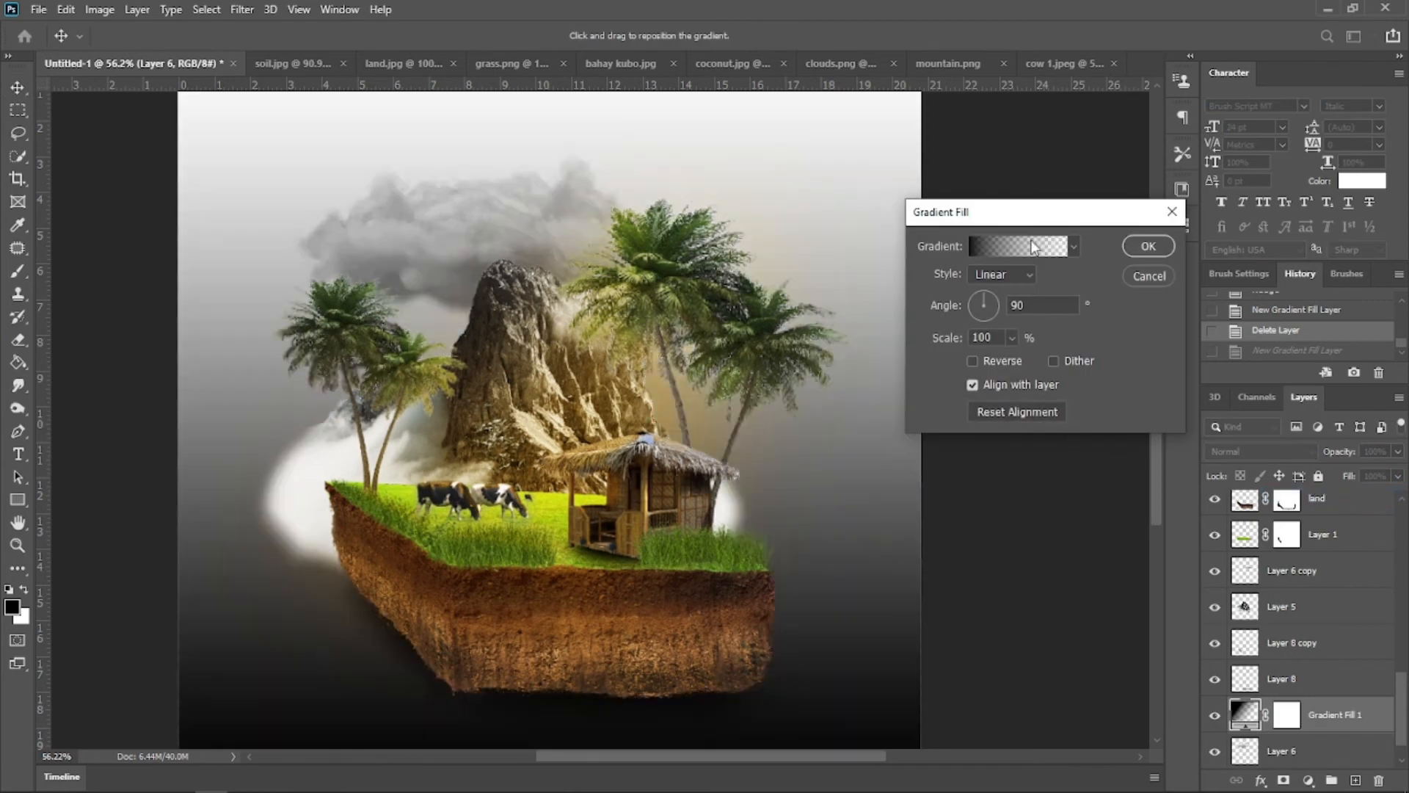
left_click(1033, 246)
scroll(1035, 345, "down", 2)
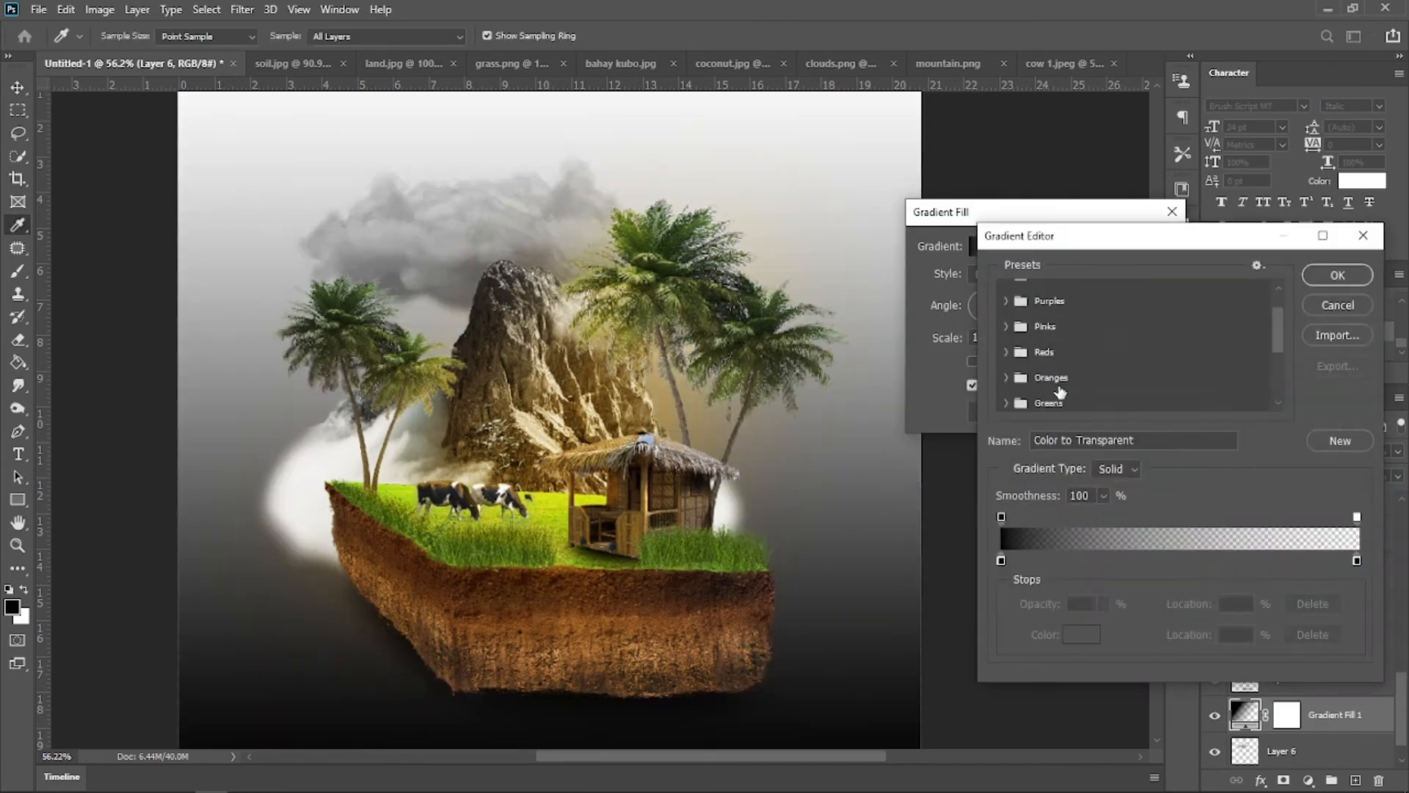
left_click(1017, 374)
left_click(1029, 401)
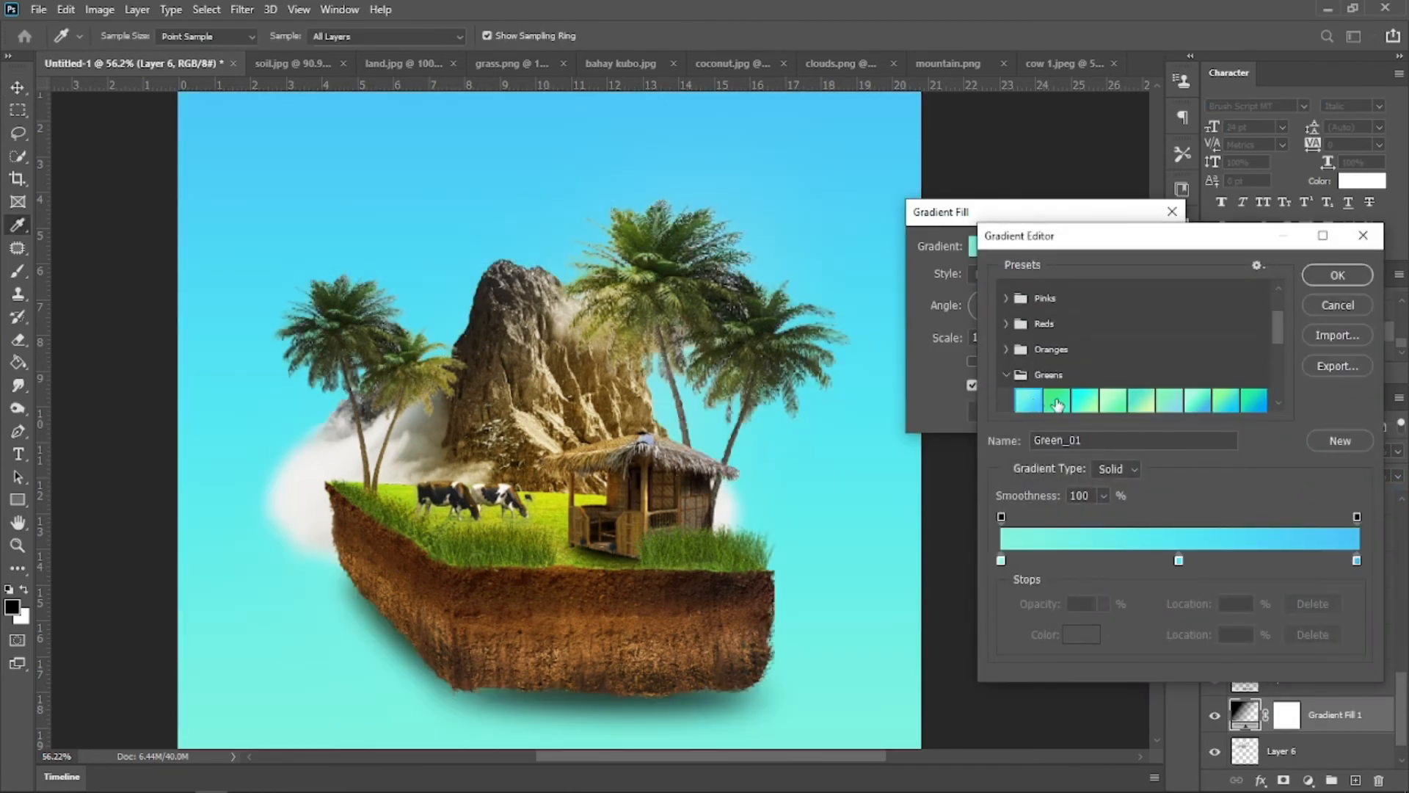
left_click(1113, 402)
left_click(1337, 275)
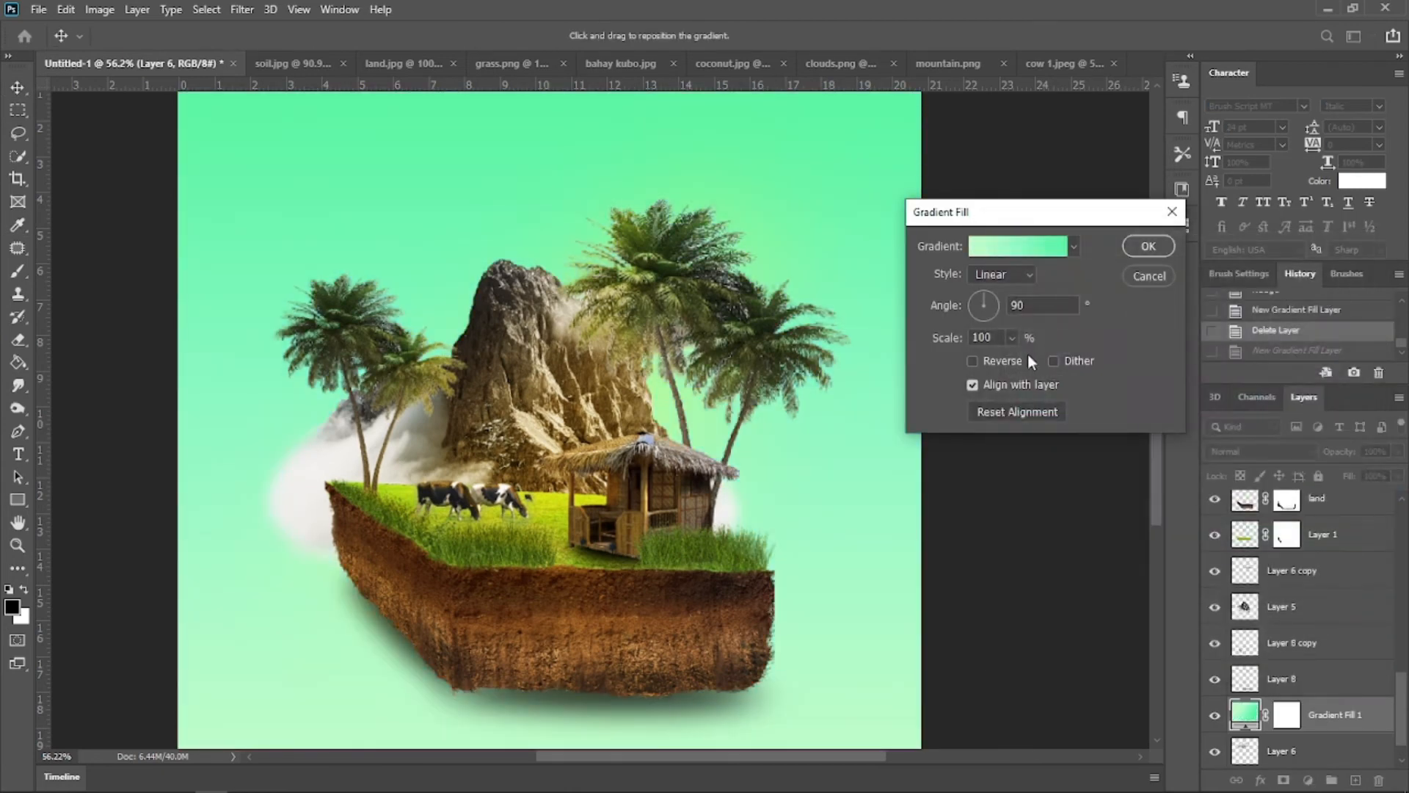
Step: Adjust the green gradient fill's style and angle for a softer background, and apply the fill
left_click(1015, 275)
mouse_move(1028, 365)
left_mouse_down()
mouse_move(994, 367)
mouse_move(1018, 361)
left_mouse_up()
left_click(1019, 306)
left_click(1148, 245)
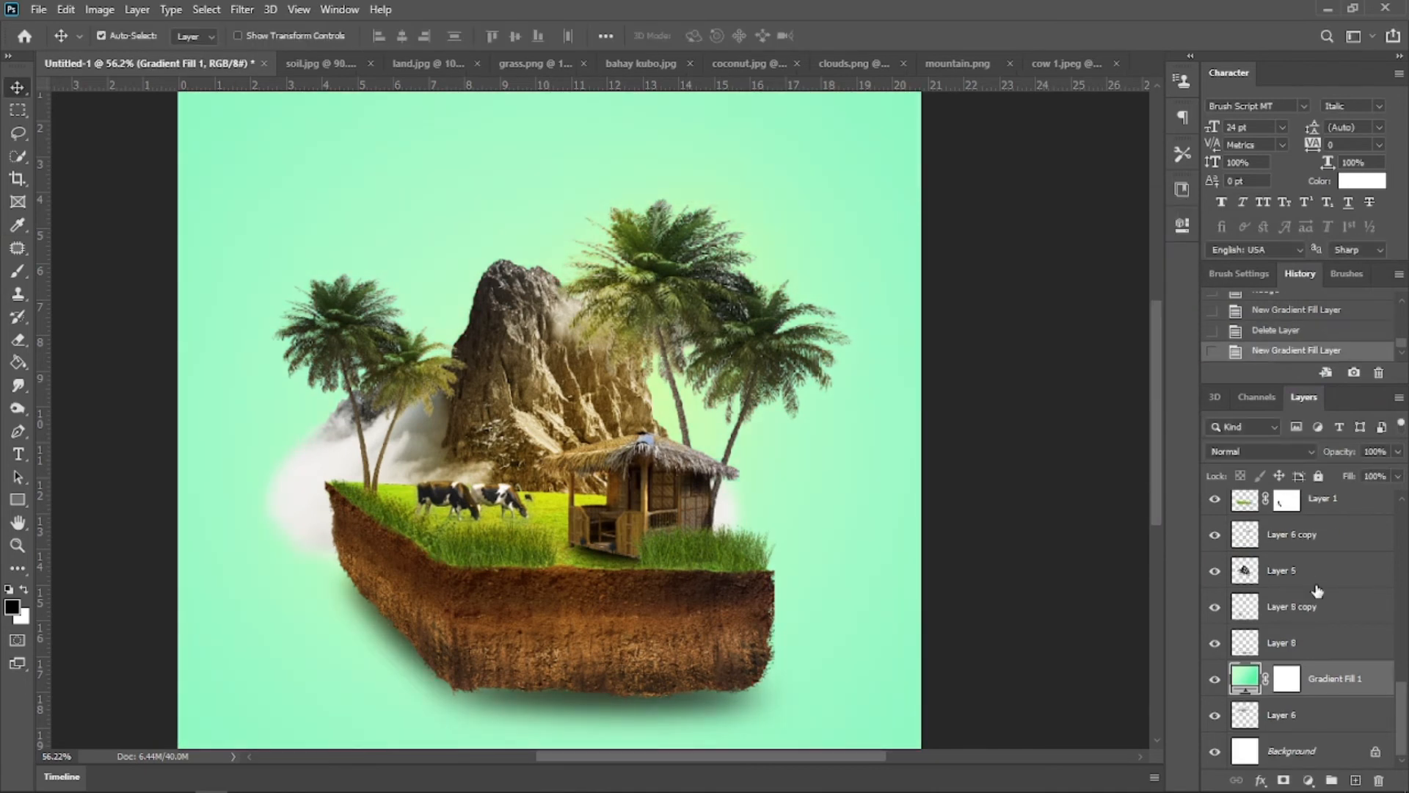
Step: Copy the Rectangle 1 glow through its own selection onto a new layer and set that copy's opacity to 16%
scroll(1292, 588, "up", 3)
left_click(1284, 521)
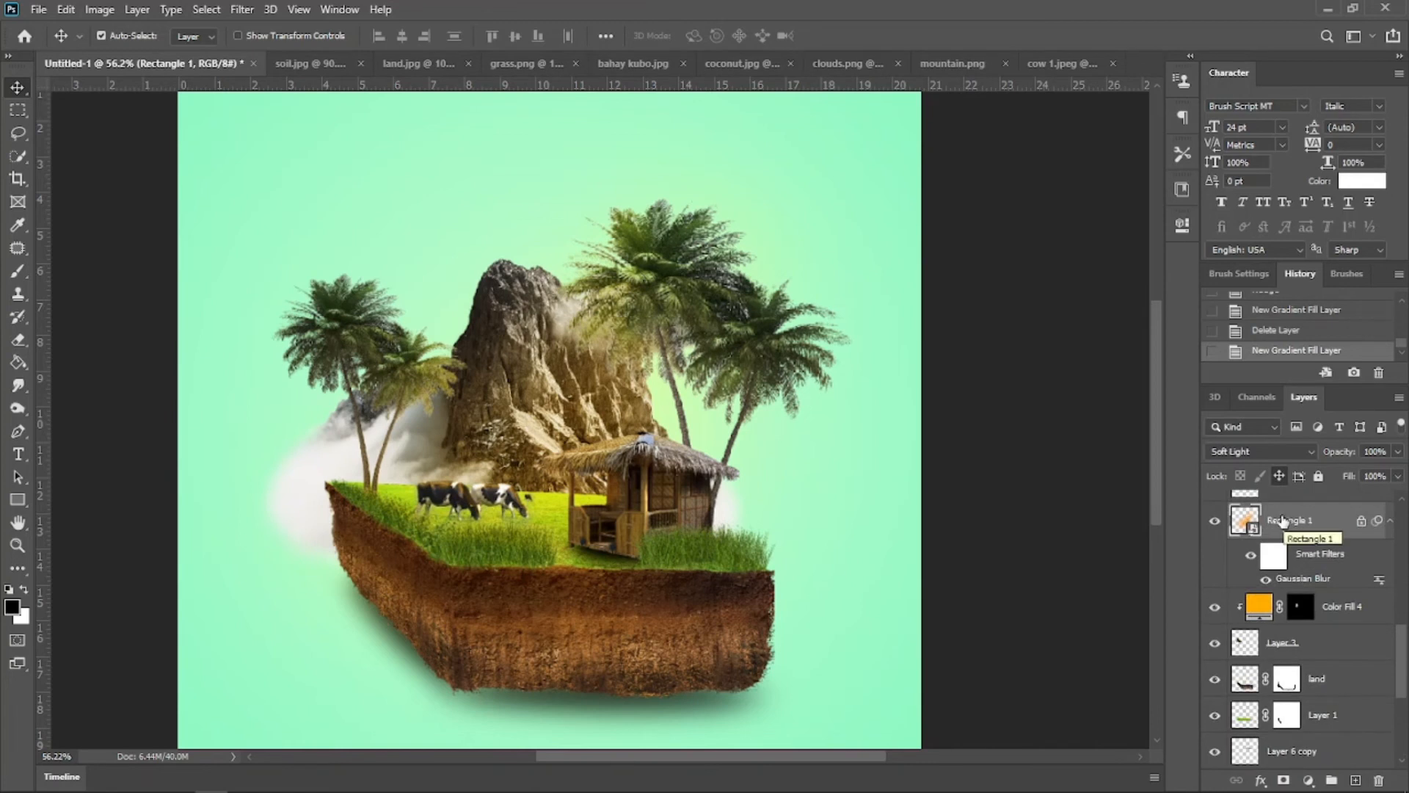
left_click(1245, 519, "ctrl")
key("ctrl+j")
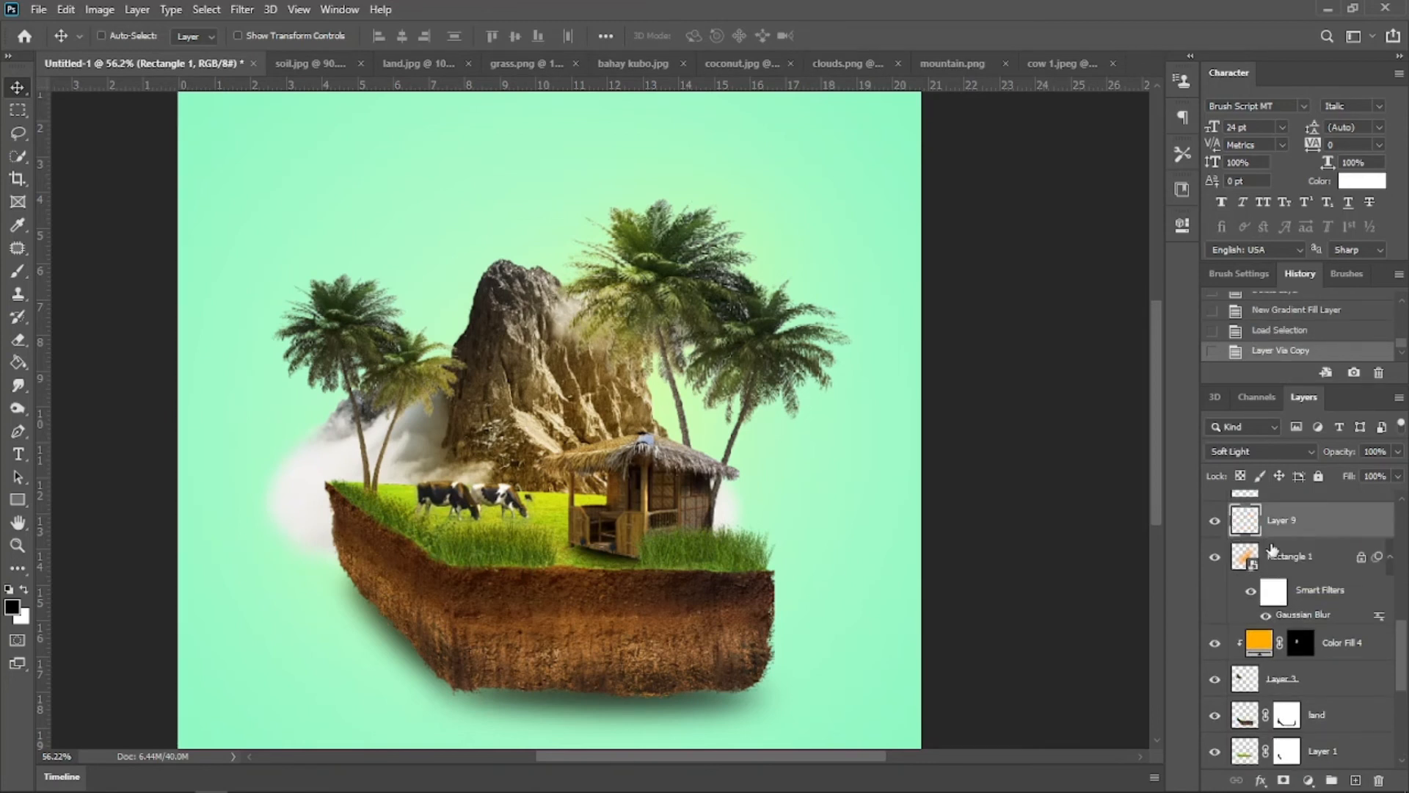
left_click(1398, 451)
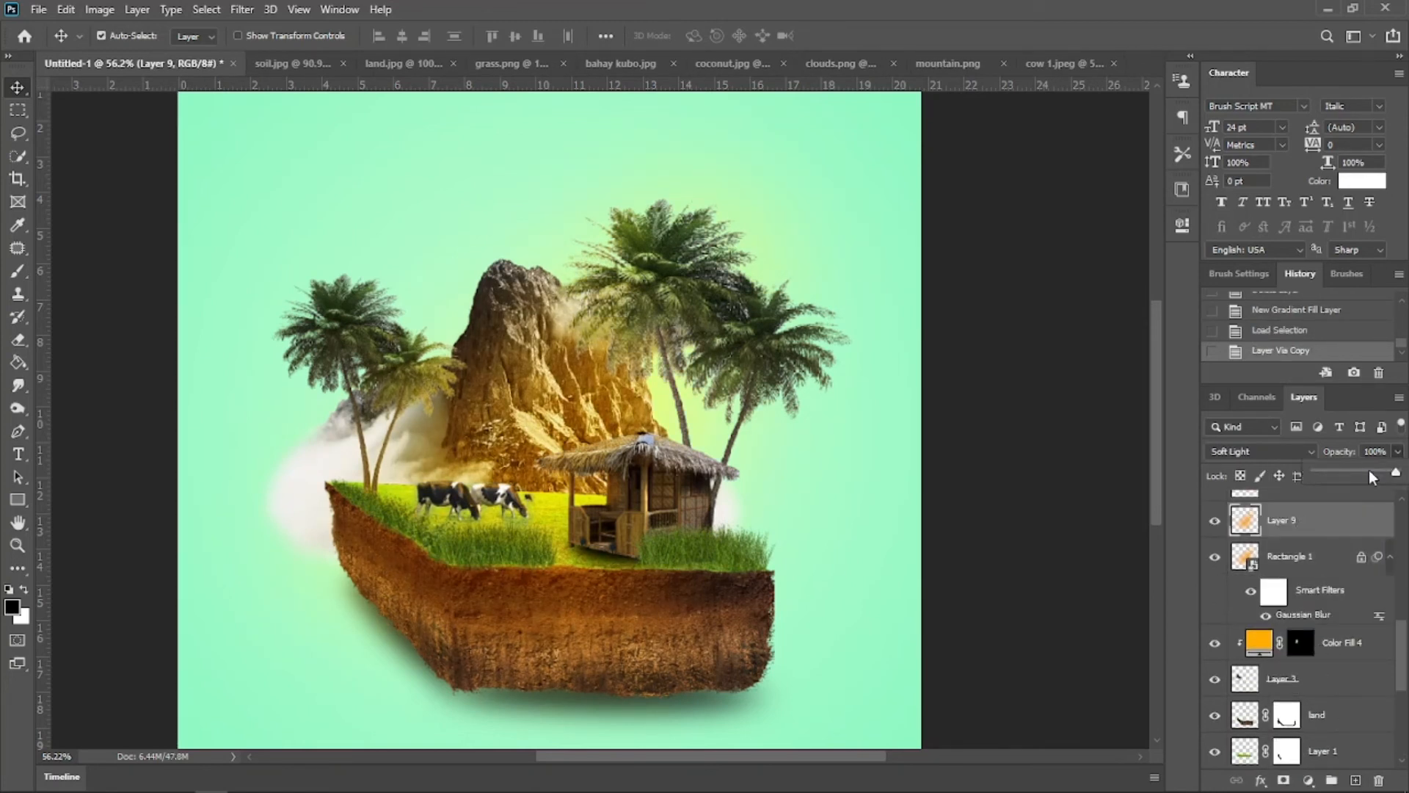
left_click_drag(1352, 470, 1329, 471)
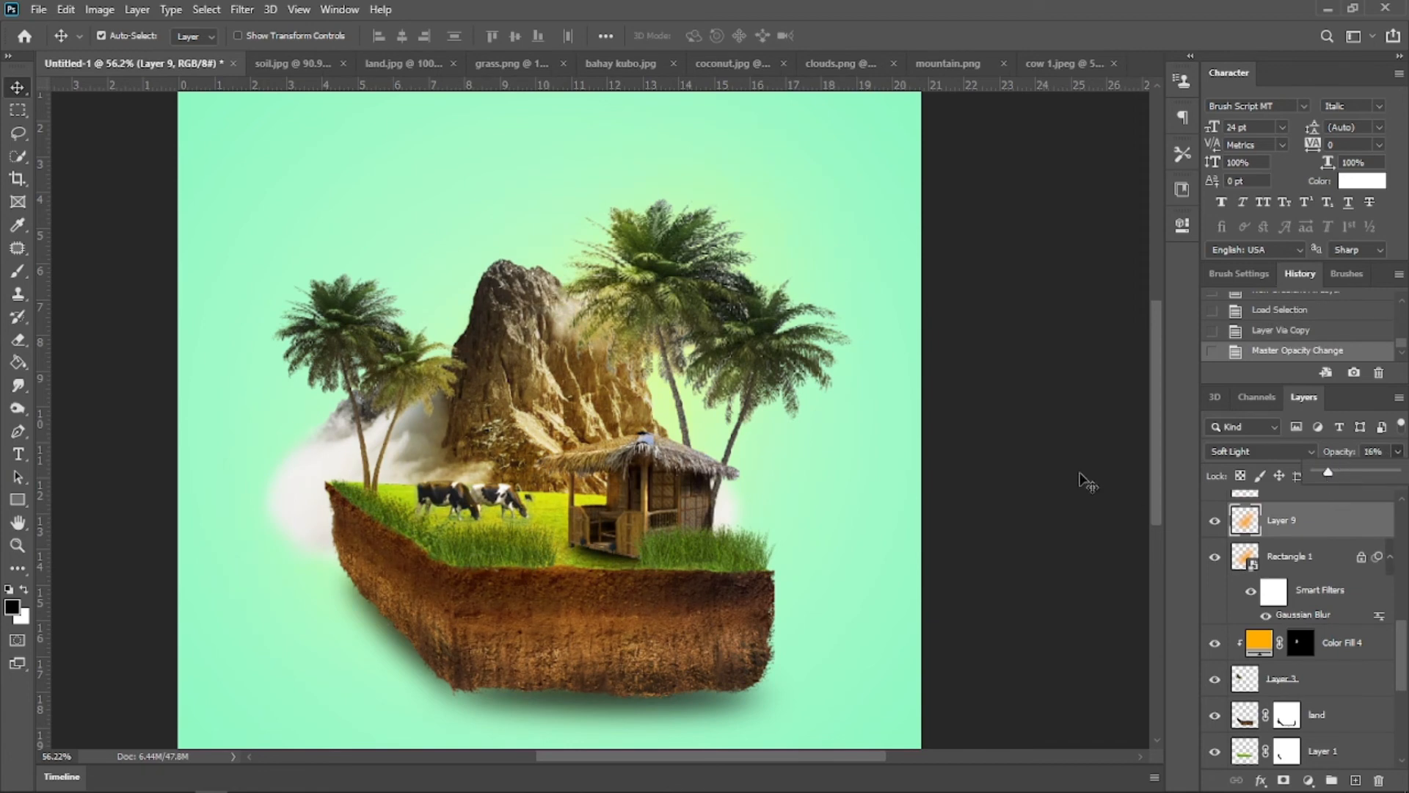
left_click(1081, 474)
Step: Send the green gradient fill layer behind the Layer 6 cloud, just above the Background, and lock it
scroll(1081, 471, "down", 5)
scroll(817, 501, "up", 4)
scroll(823, 508, "down", 1)
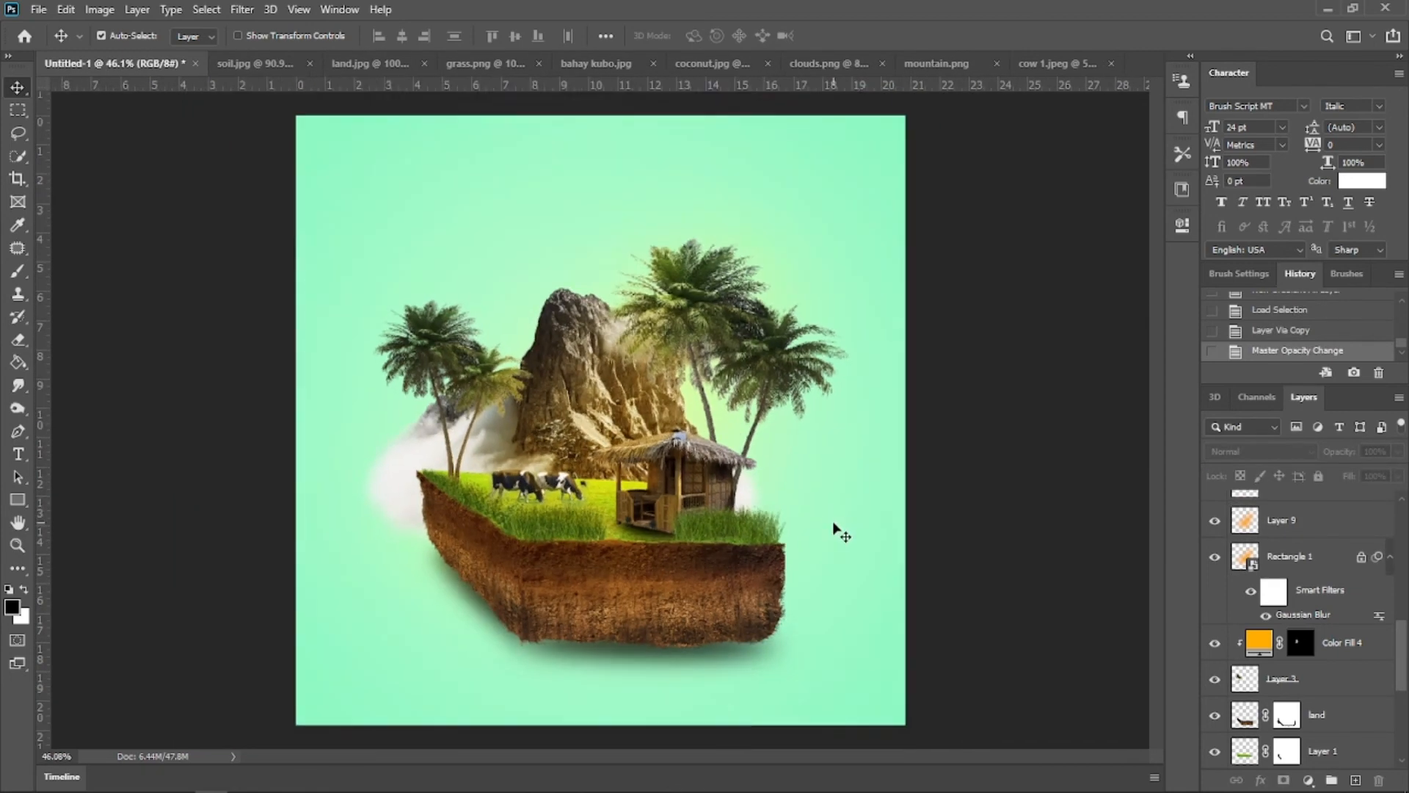
left_click(837, 532)
key("ctrl+shift+bracketleft")
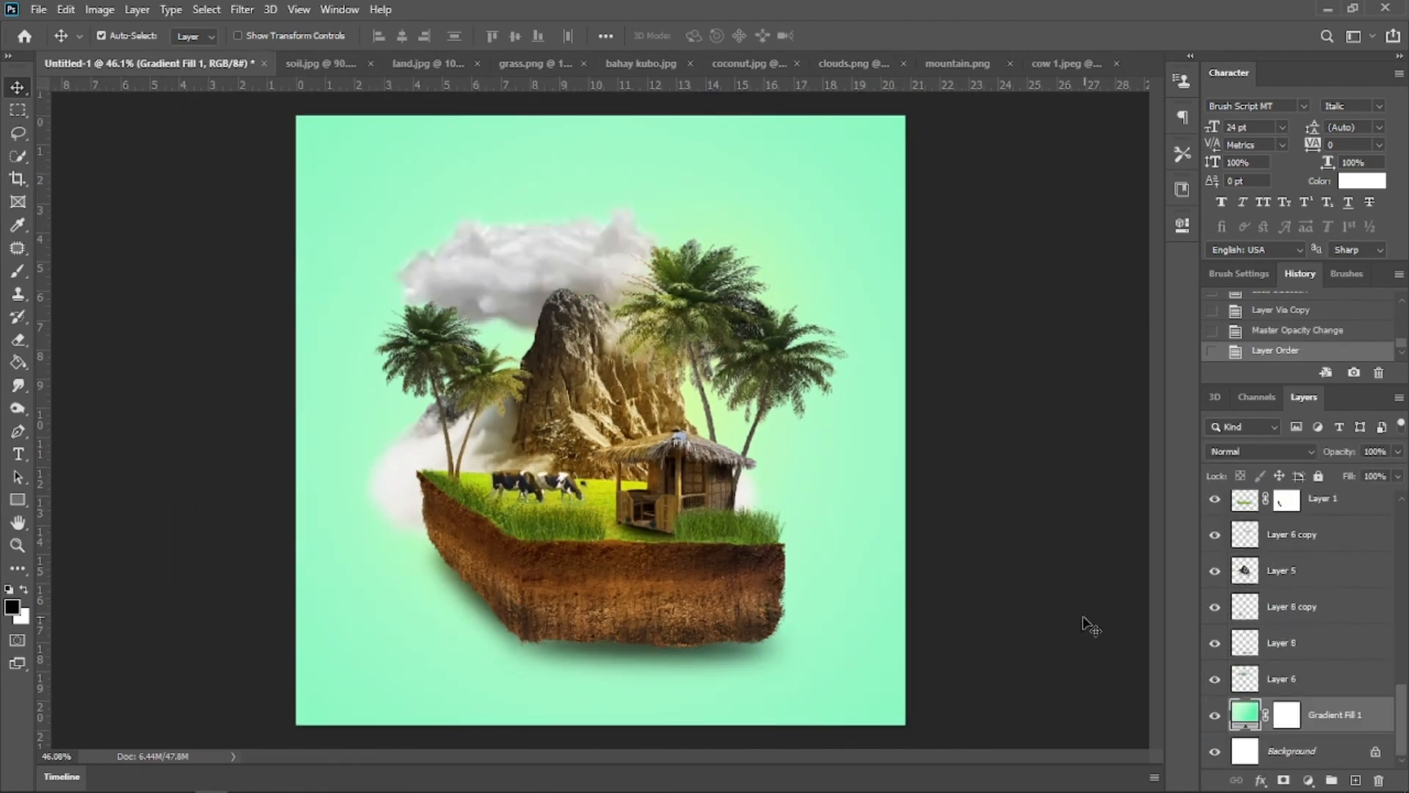
key("slash")
Step: Add a layer mask to the Layer 5 cloud and paint out its mist beside the block's left end with the 175 px brush
left_click(344, 502)
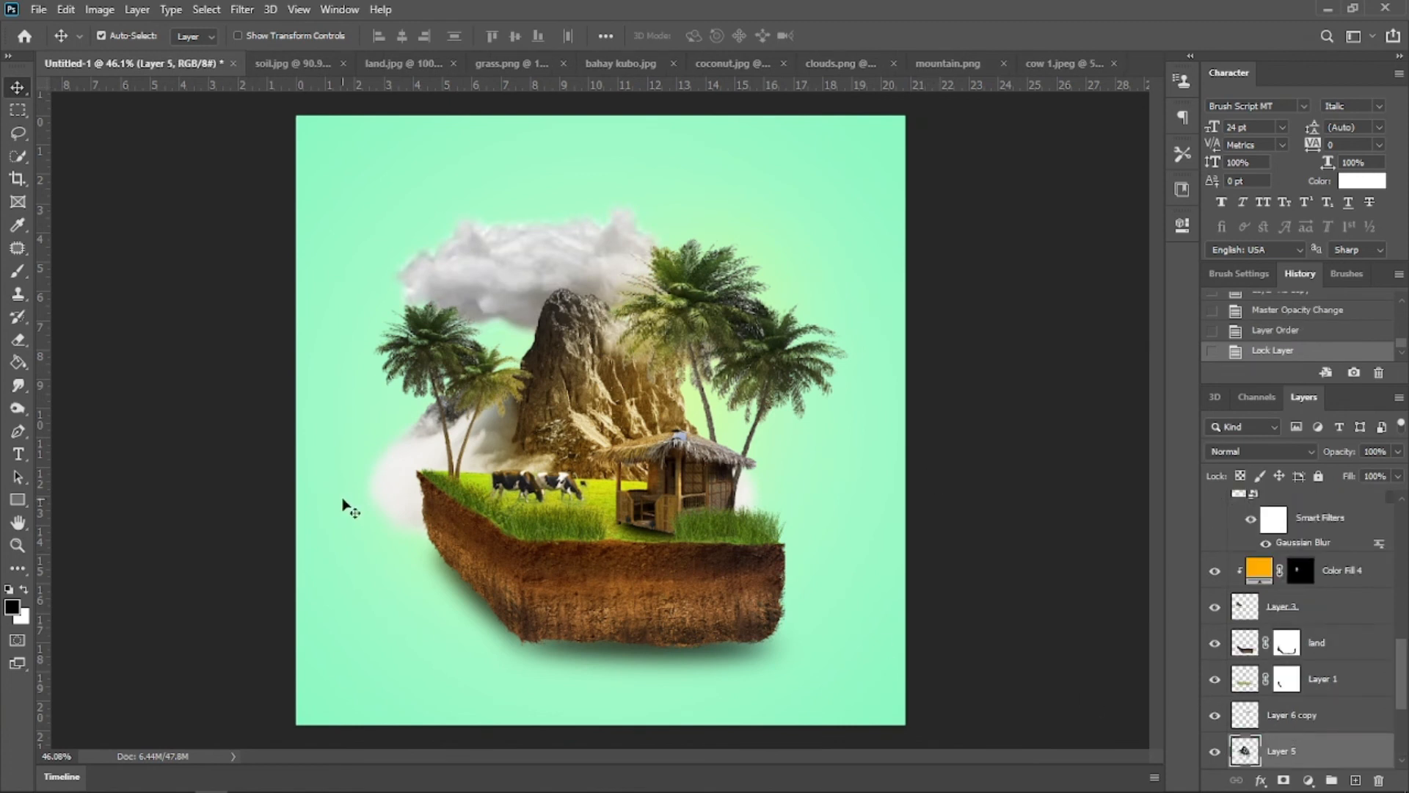
left_click(1282, 782)
key("b")
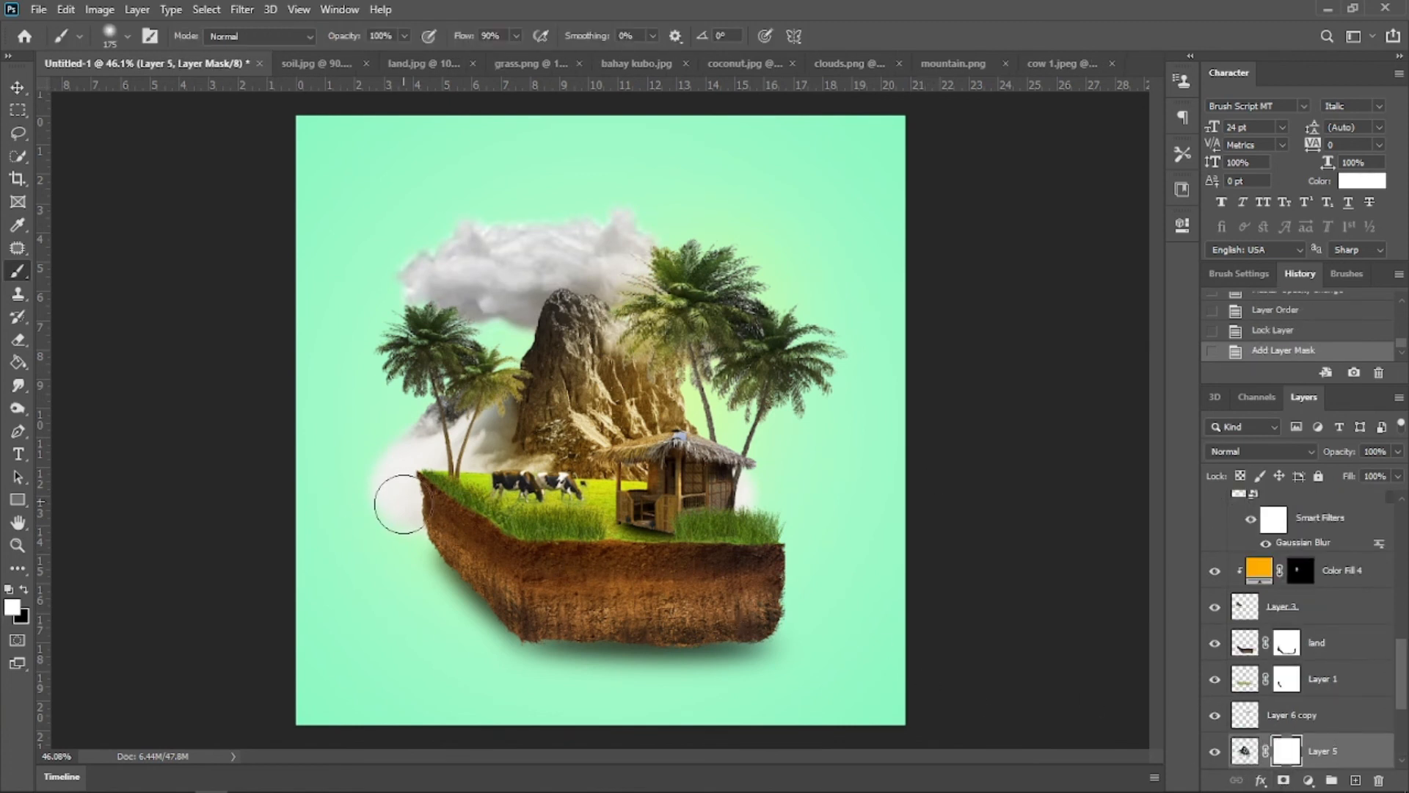
left_click_drag(393, 488, 391, 499)
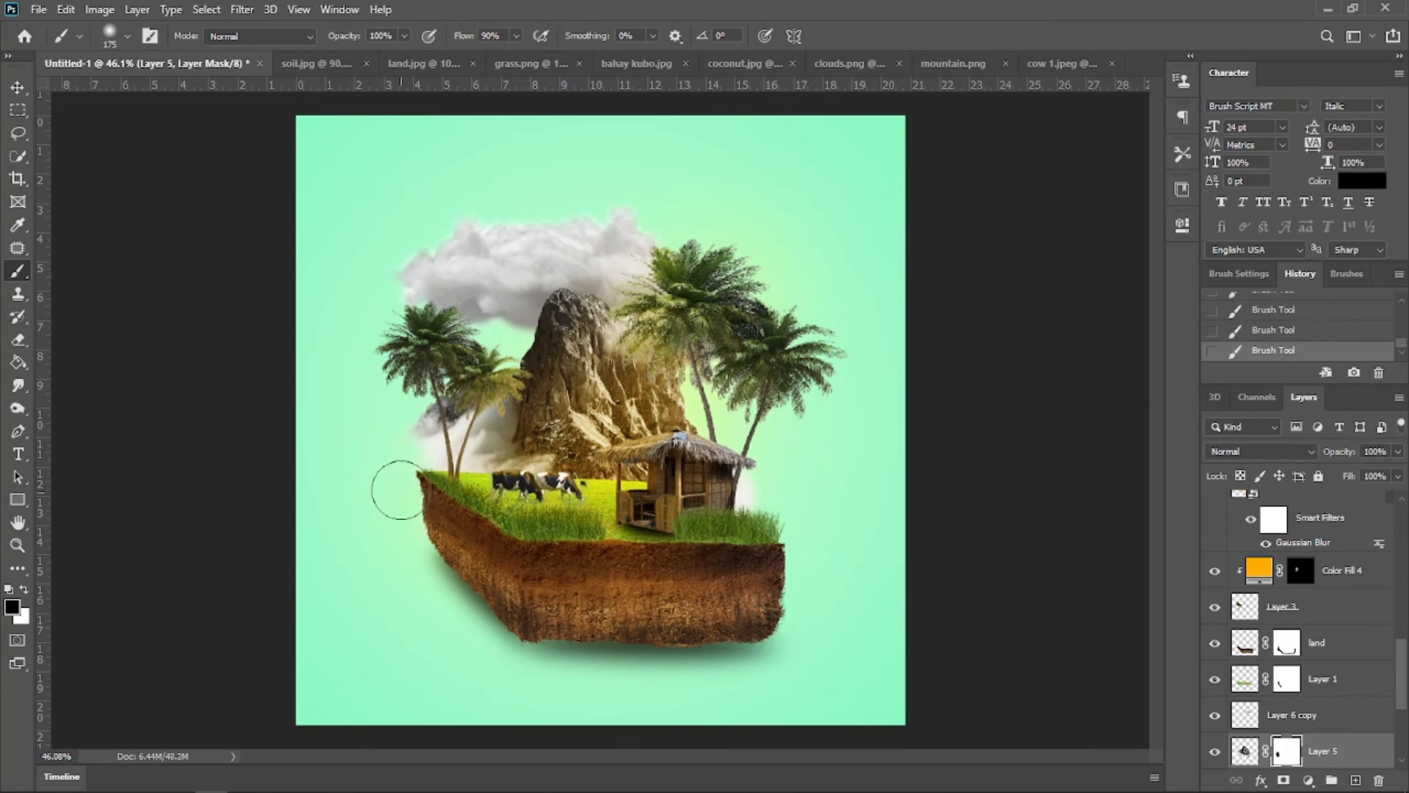
key("x")
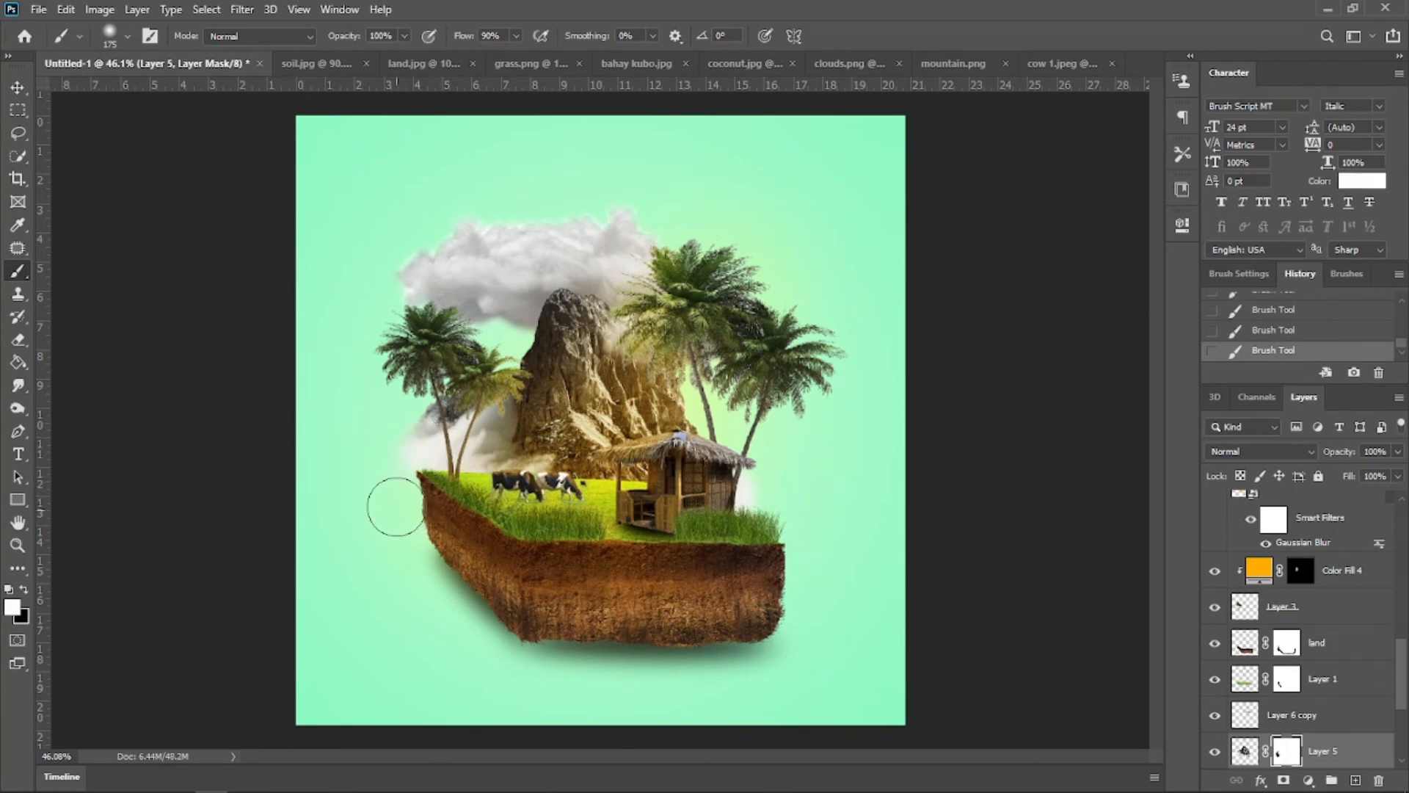
scroll(286, 428, "down", 2)
key("v")
scroll(859, 506, "up", 3)
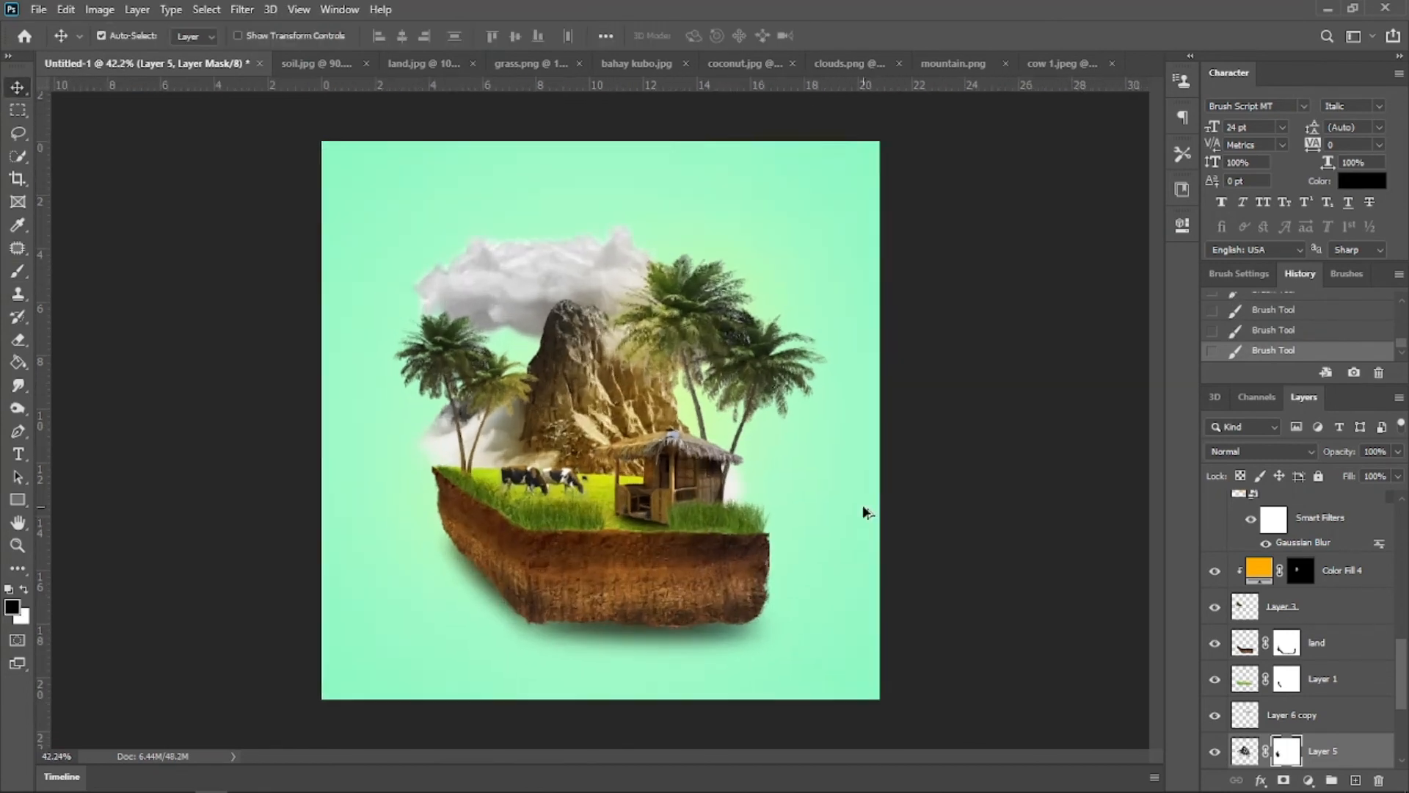
Step: Save the finished composite as a Photoshop file, entering "isl" as the file name
key("ctrl+alt+s")
left_click(815, 541)
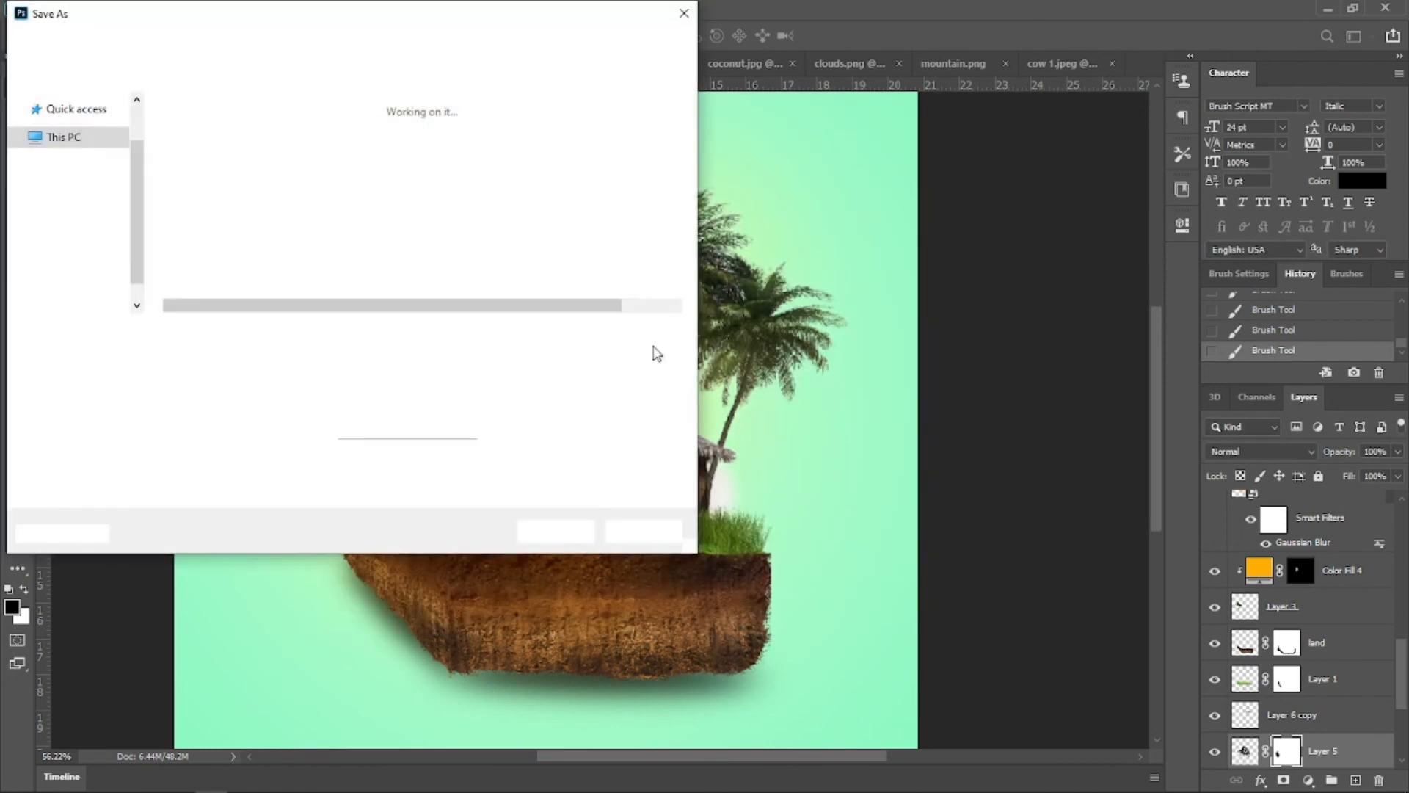
type("isl")
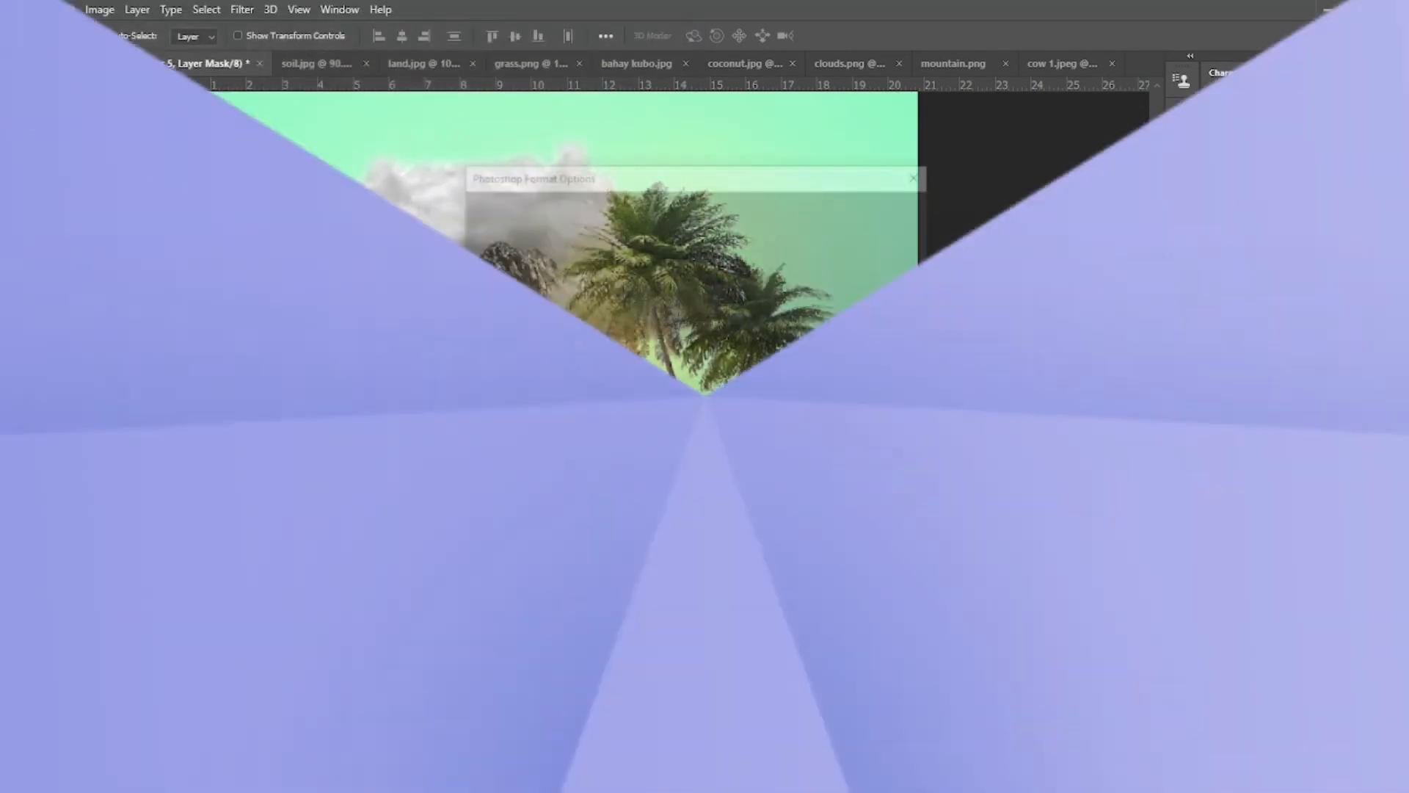